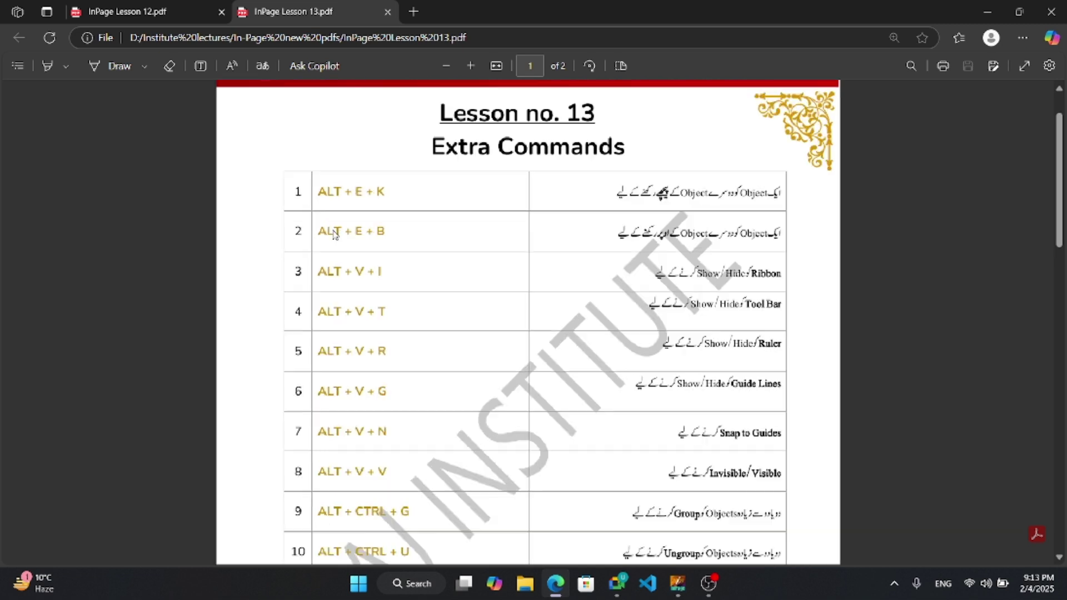
Step: Examine the first two entries of the Lesson 13 Extra Commands table, on placing one object behind or above another
scroll(333, 221, up, 1)
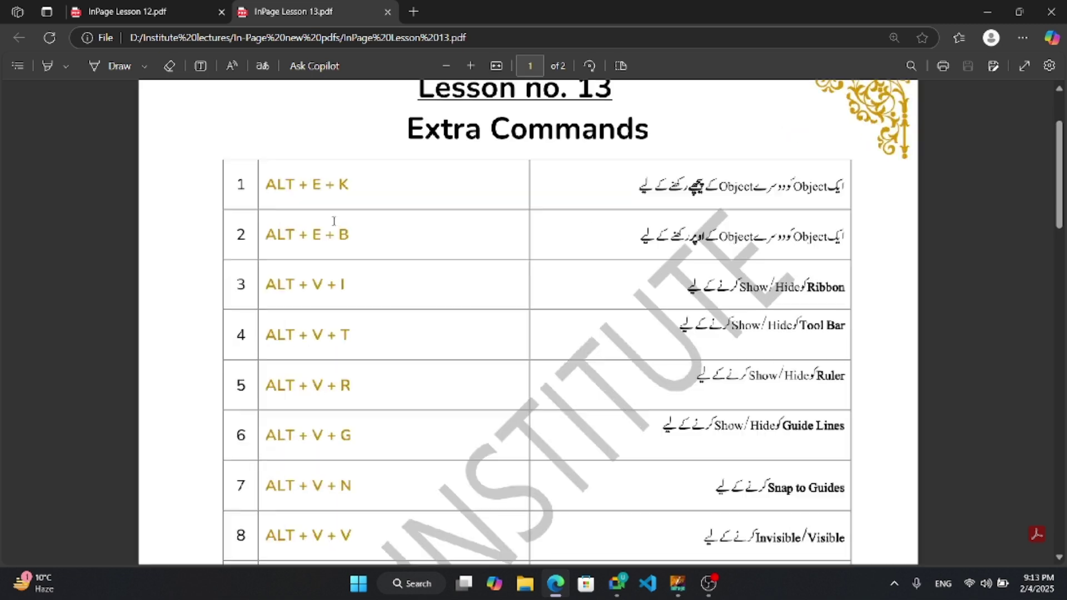
drag(846, 190, 639, 191)
drag(838, 245, 649, 132)
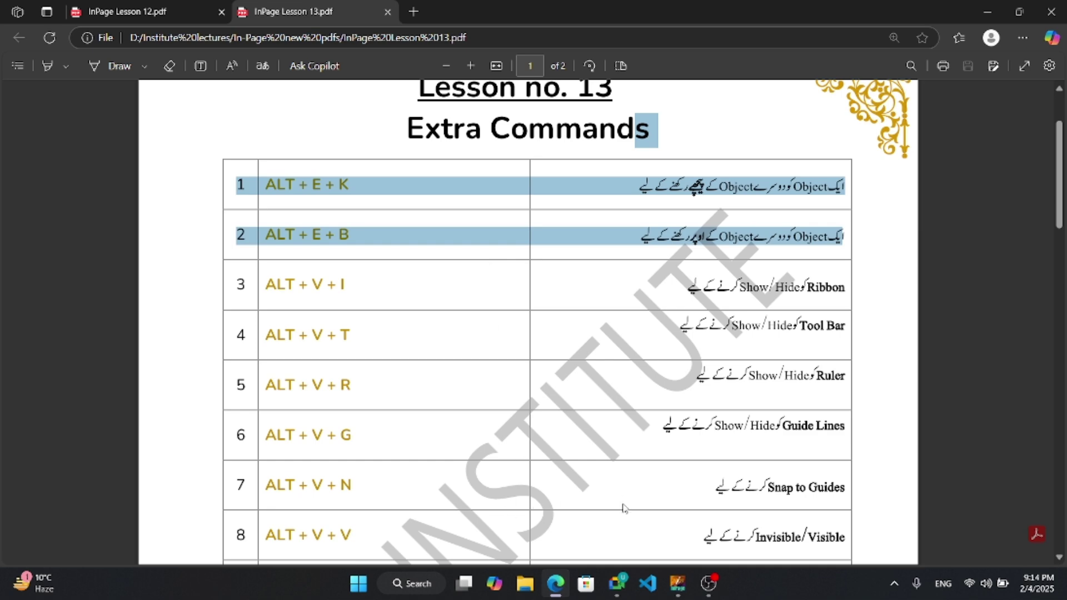
Step: Switch to InPage, set the zoom to 200%, and draw a yellow-filled rectangle about 62 by 54 mm over the Urdu text
click(677, 584)
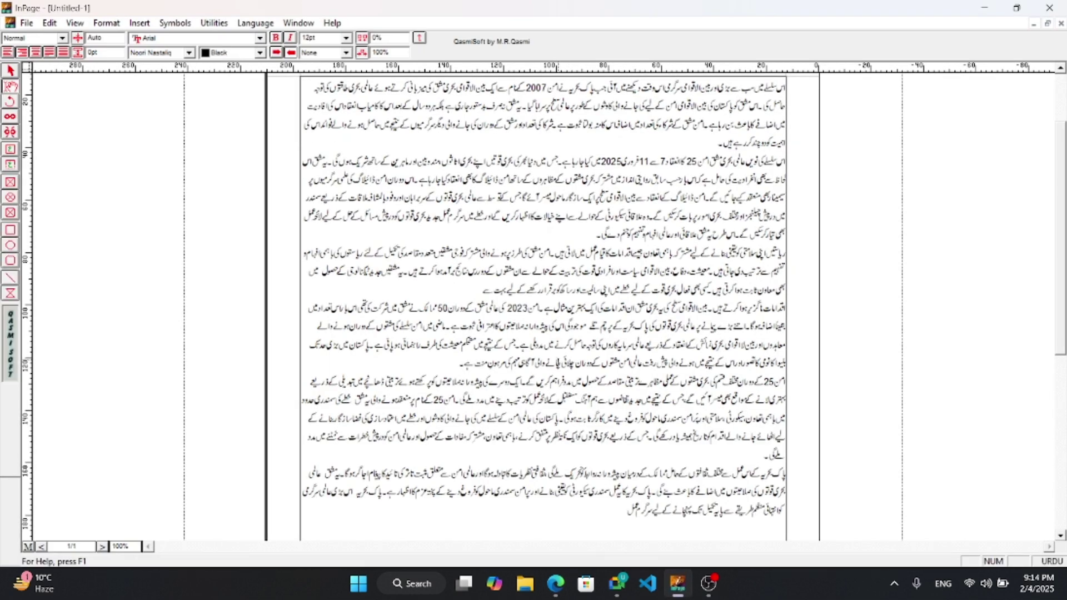
key(ctrl+2)
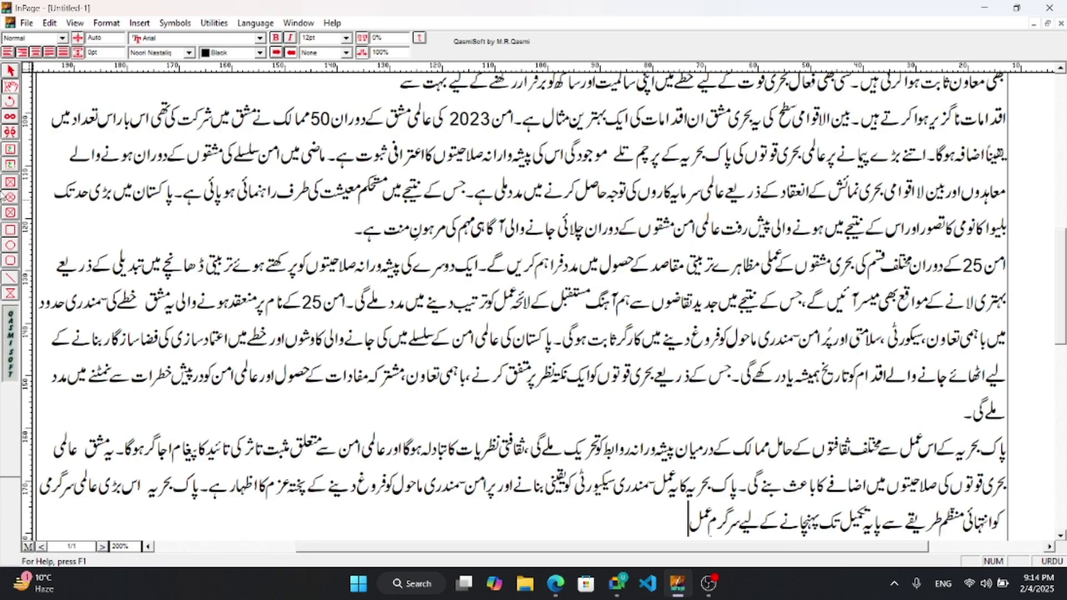
click(10, 230)
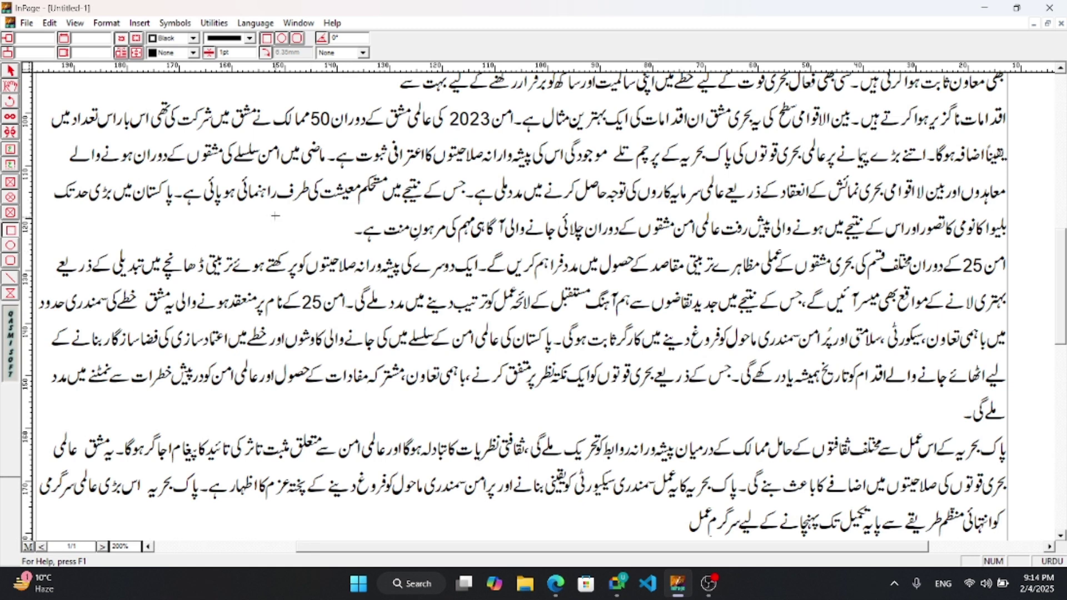
drag(177, 156, 500, 436)
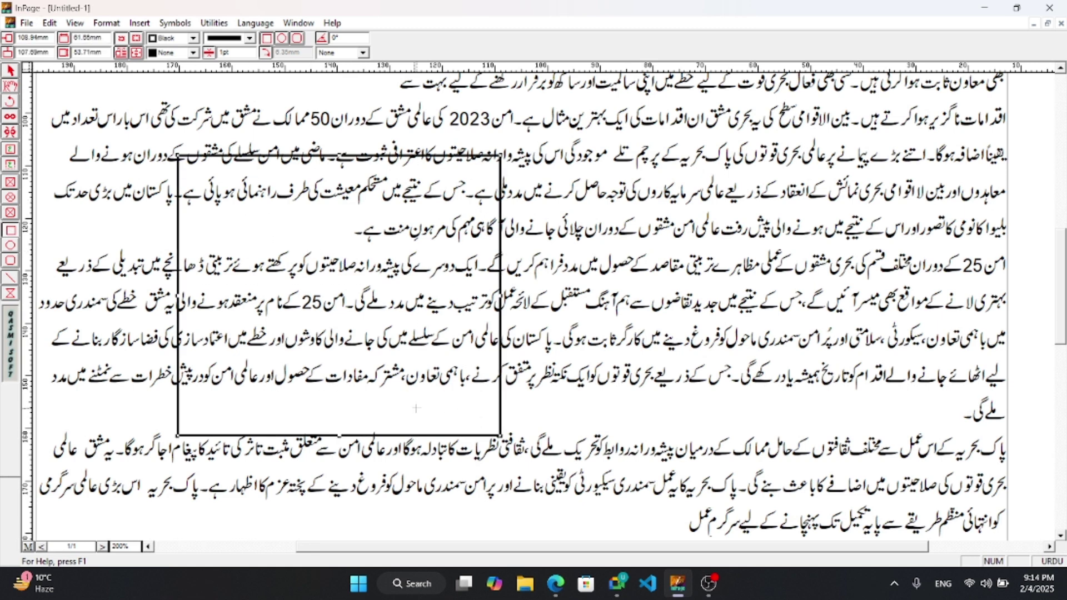
click(192, 53)
scroll(166, 83, down, 3)
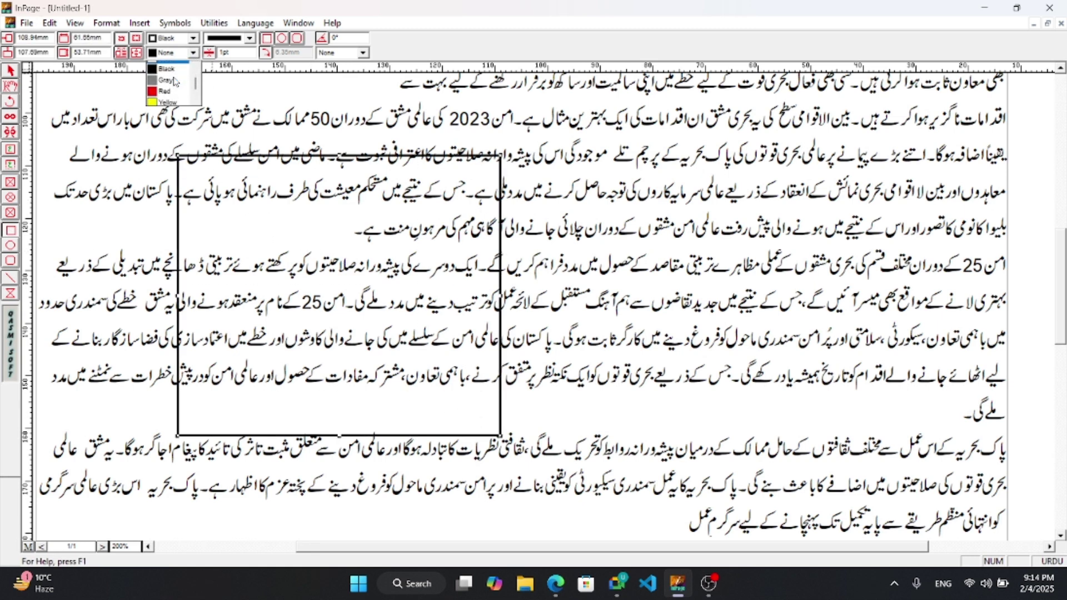
click(167, 93)
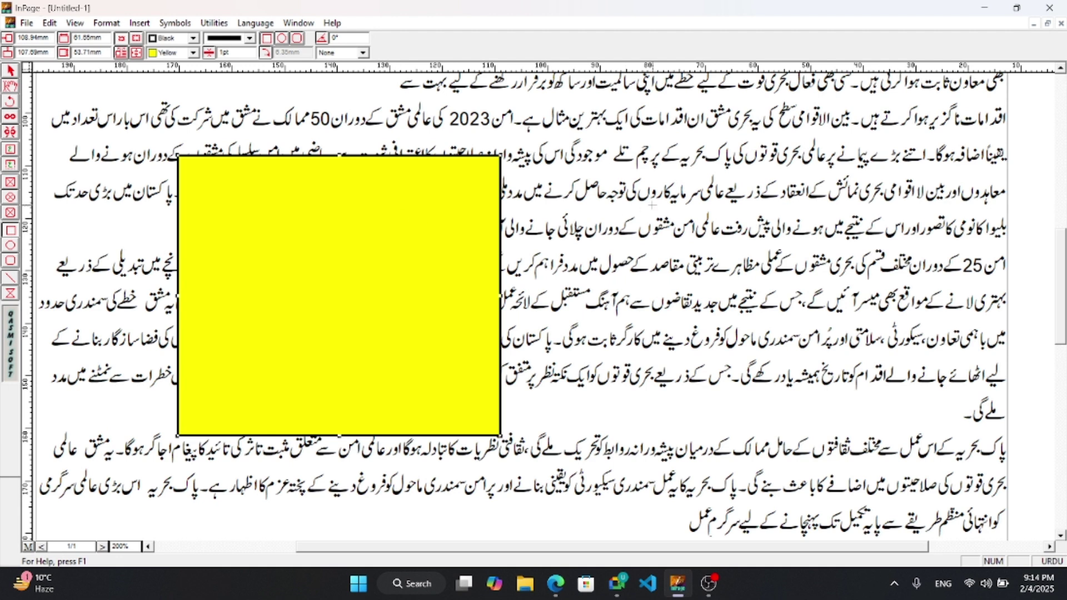
Step: Draw a second rectangle about 68 by 29 mm overlapping the yellow one and fill it with red
drag(662, 203, 305, 356)
click(193, 52)
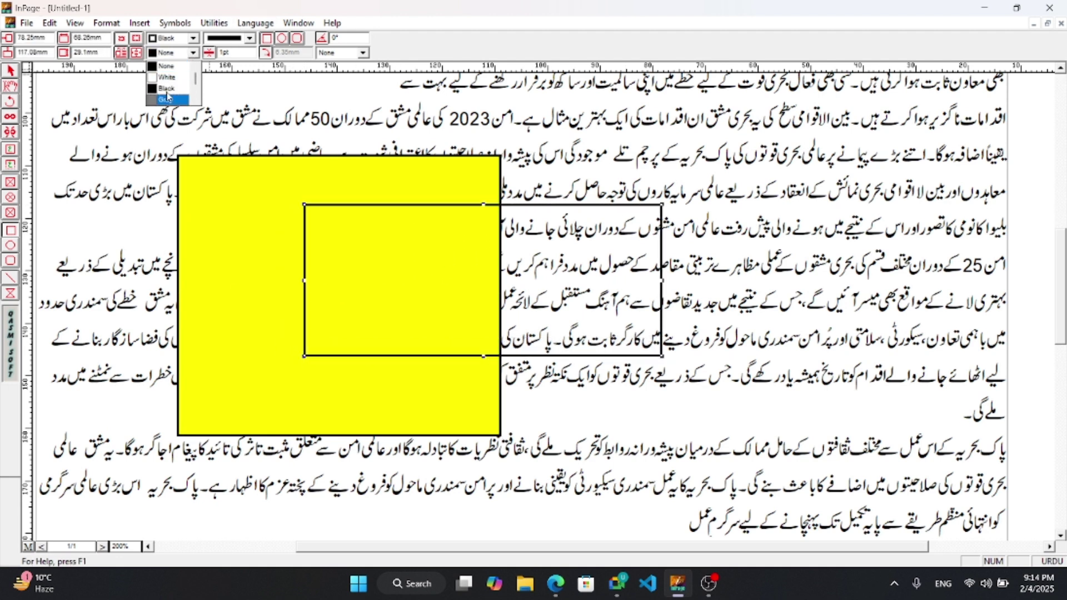
click(167, 81)
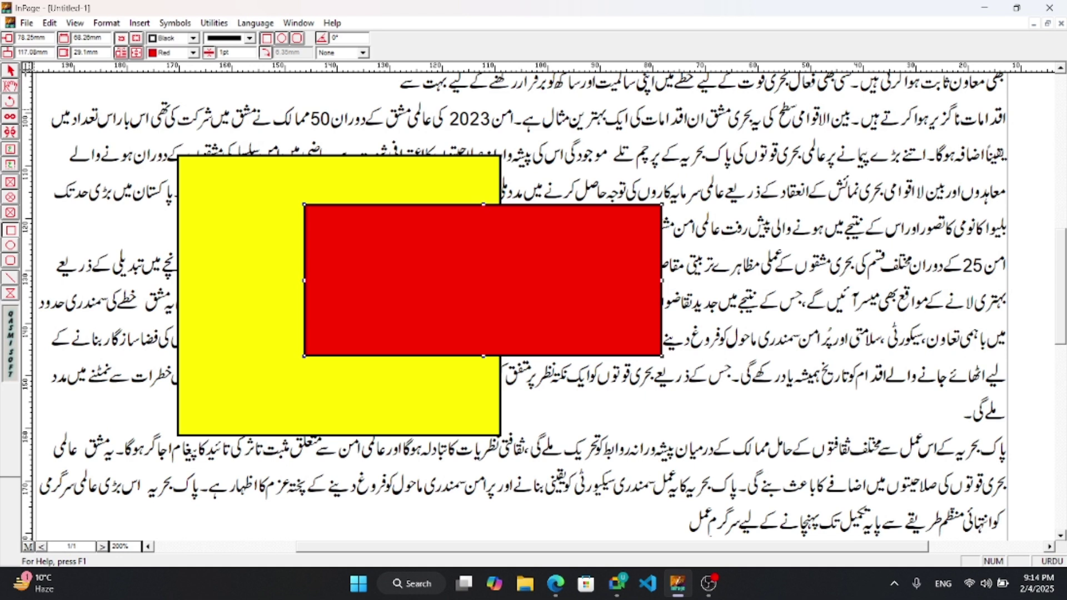
Step: Move the red rectangle slightly to the right, keeping it overlapping the yellow rectangle
click(13, 72)
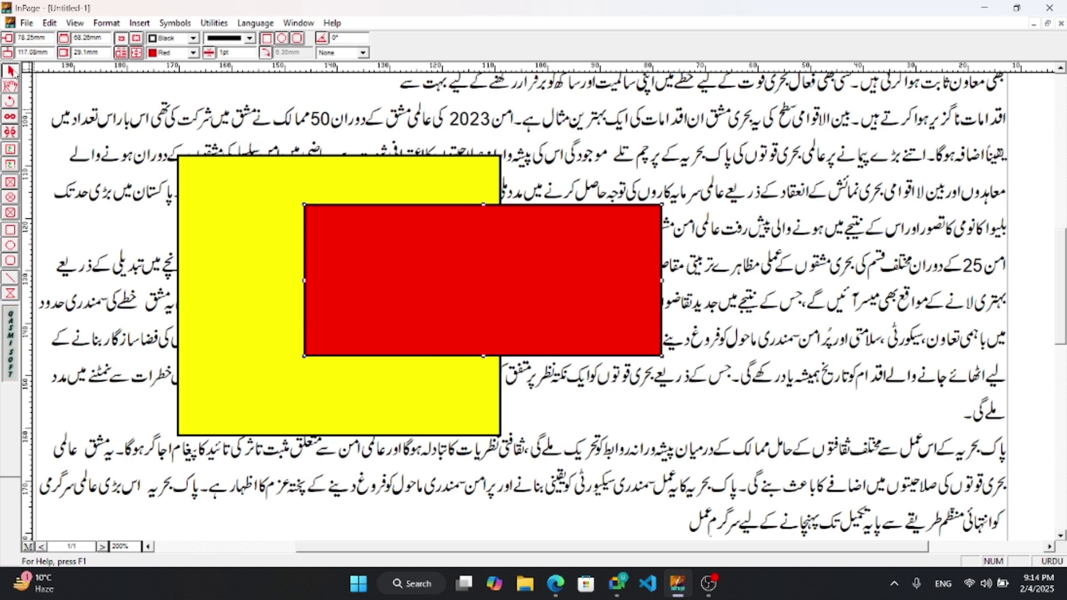
click(205, 196)
click(547, 245)
mouse_move(527, 261)
mouse_down()
mouse_move(647, 288)
mouse_move(550, 273)
mouse_move(534, 285)
mouse_move(517, 271)
mouse_up()
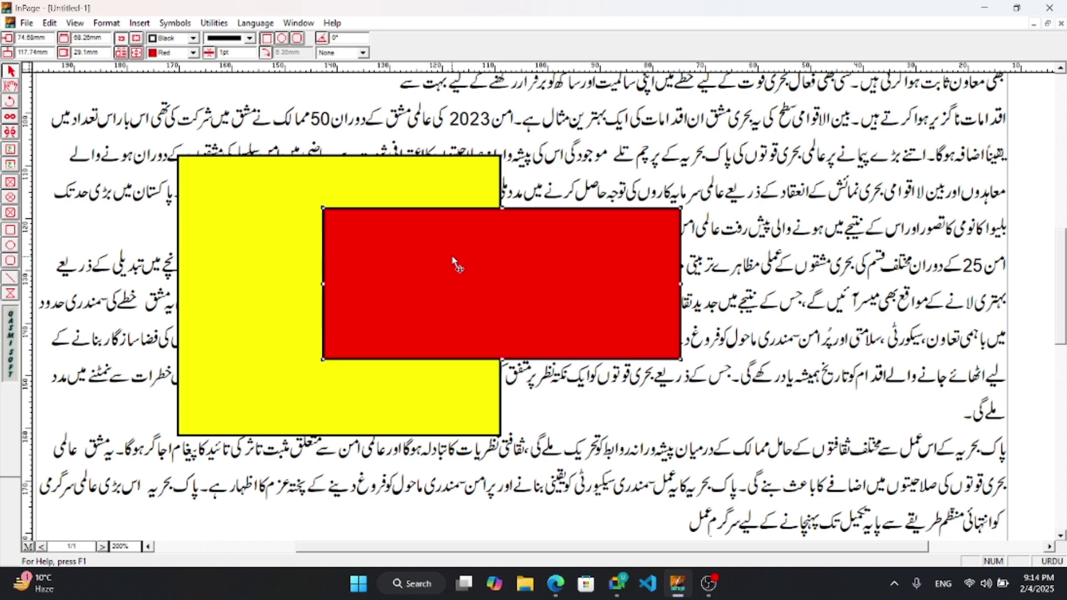
Step: Switch to the lesson PDF in Edge, highlight the first command in the table, and return to InPage
click(555, 584)
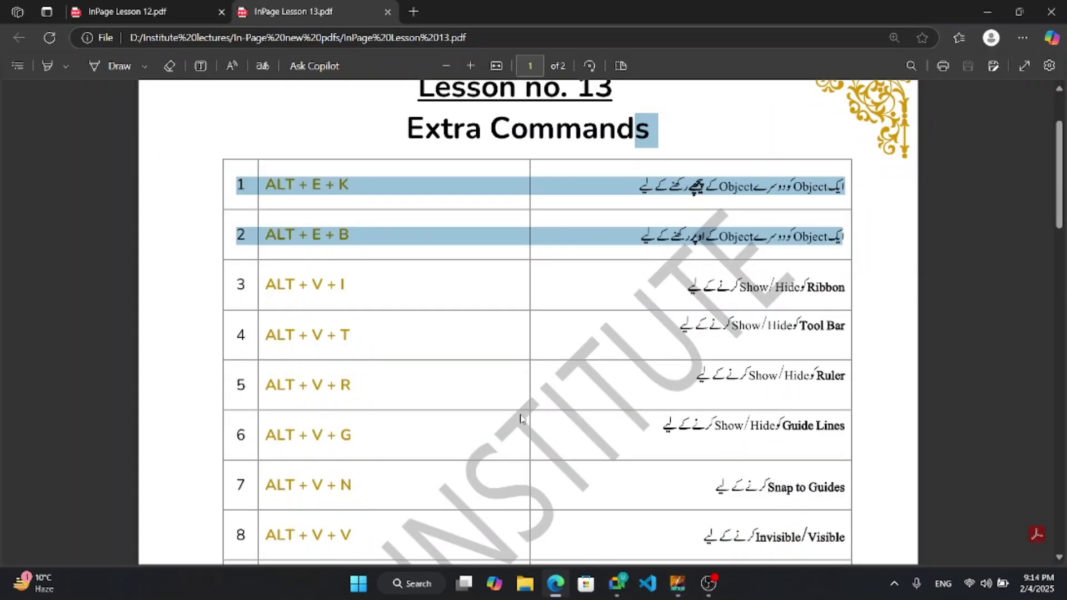
click(284, 191)
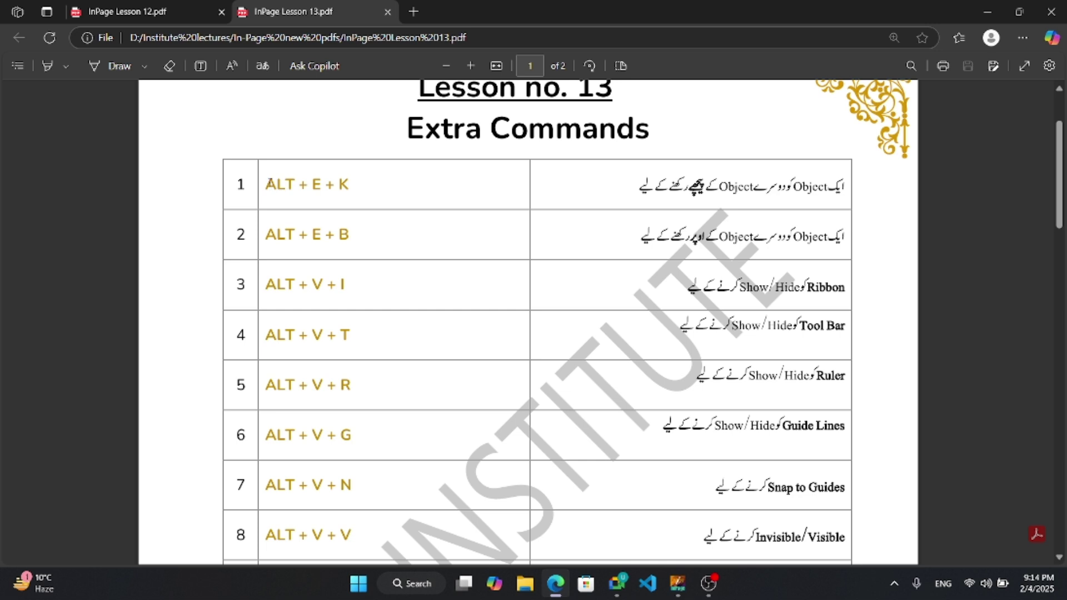
drag(266, 184, 355, 184)
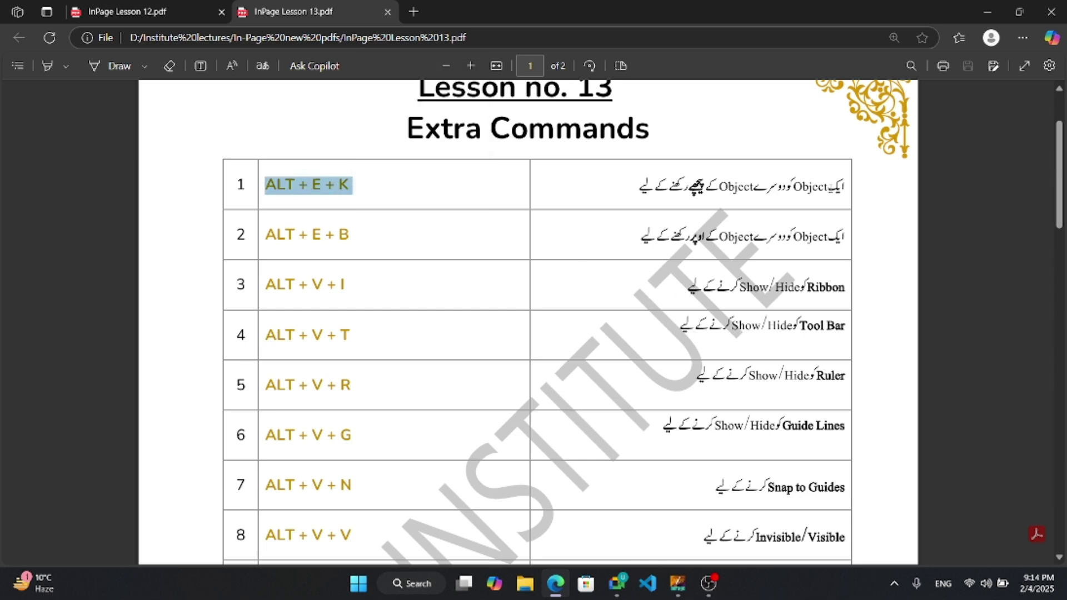
click(987, 12)
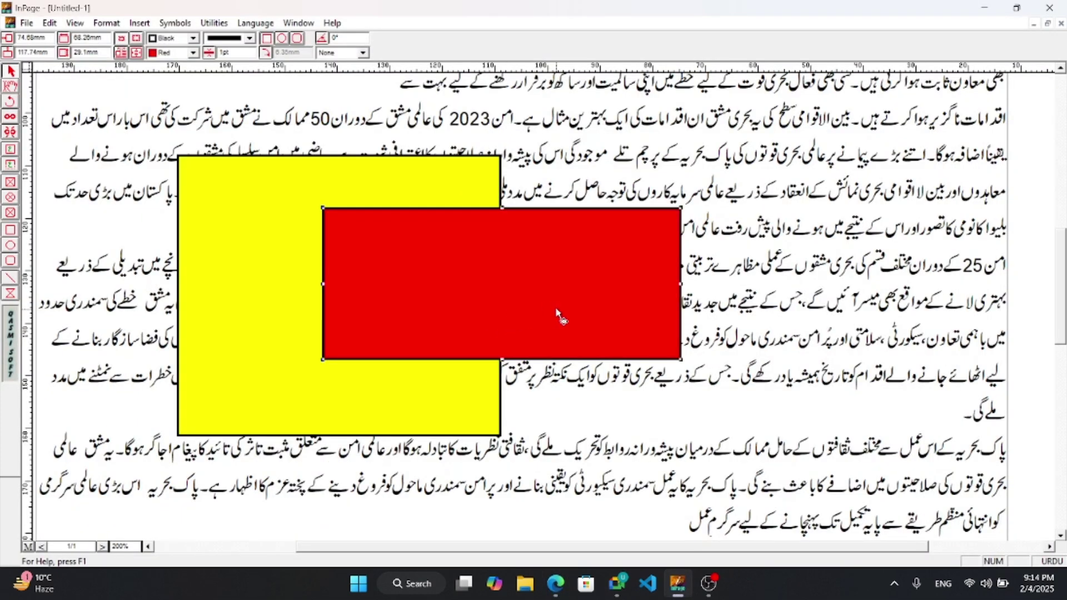
Step: Send the red rectangle to the back, behind the yellow rectangle
click(465, 177)
click(560, 260)
key(alt+e)
key(k)
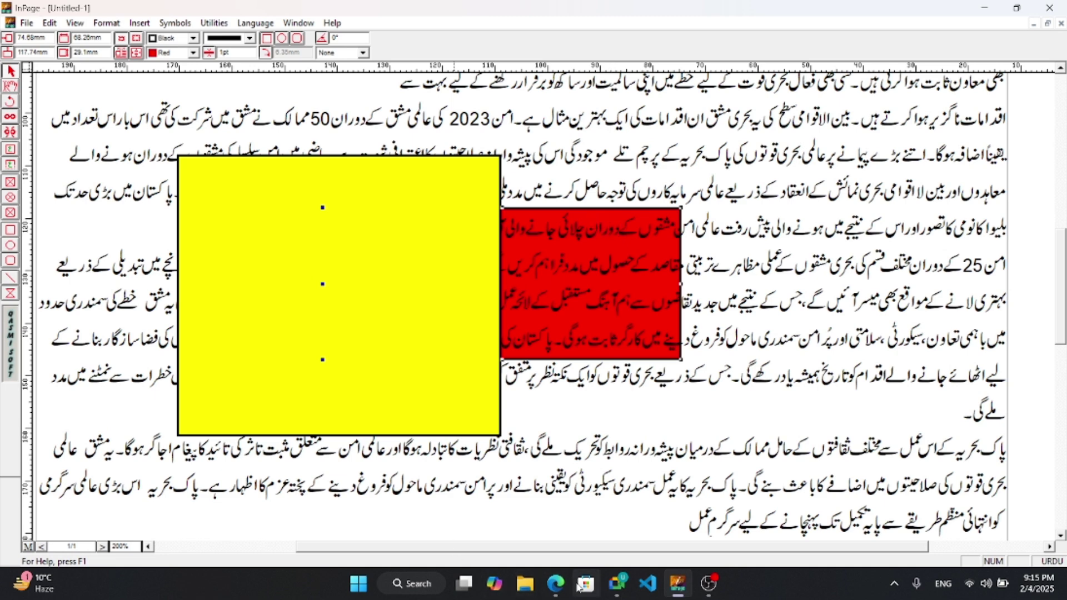
Step: Glance at the lesson PDF, return to InPage, and bring the red rectangle to the front
click(550, 581)
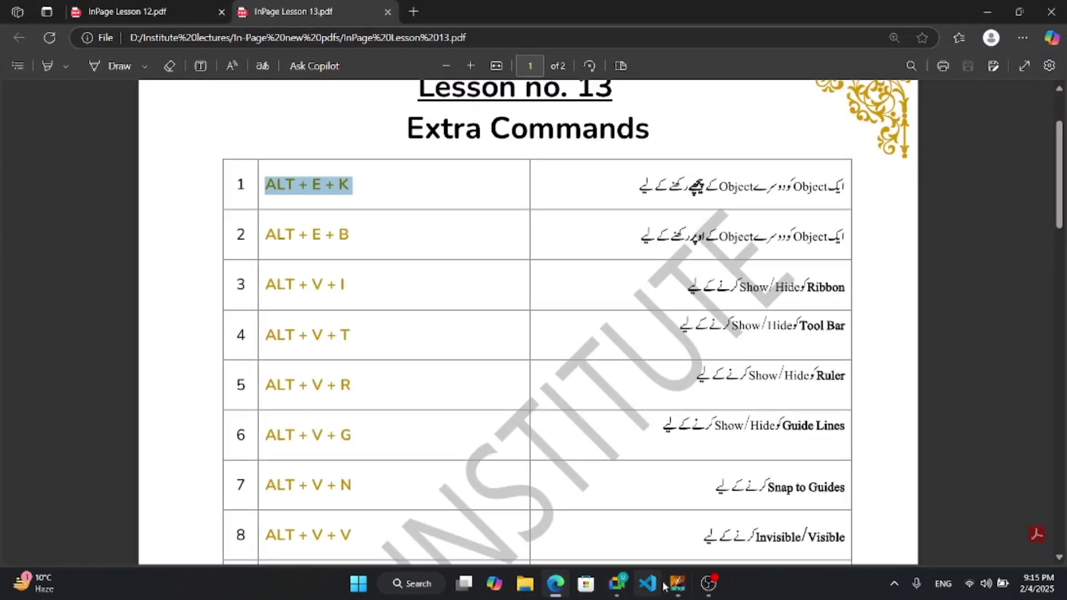
click(680, 588)
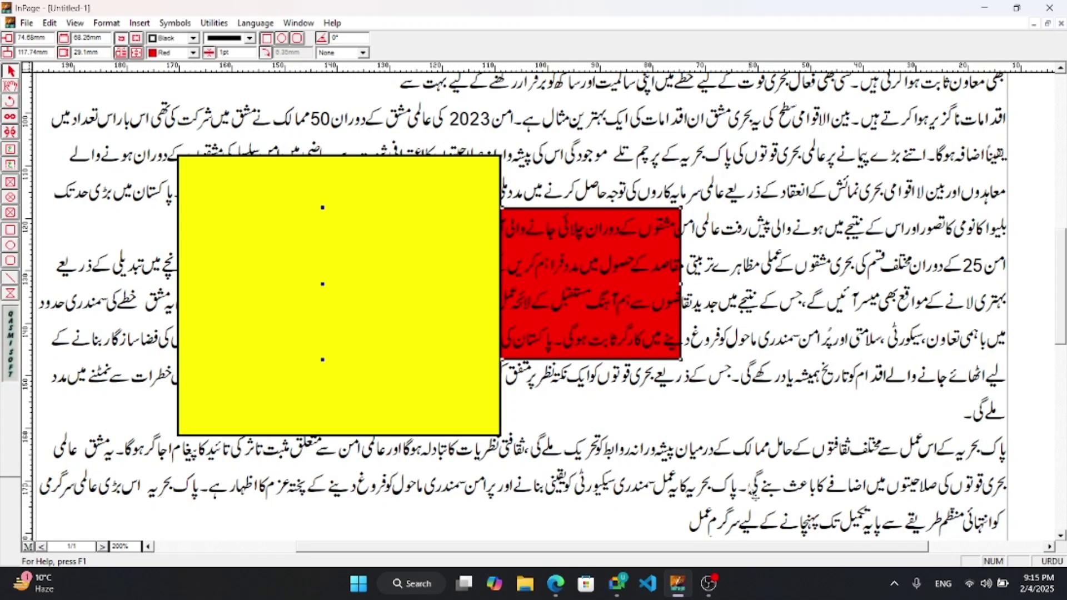
click(49, 23)
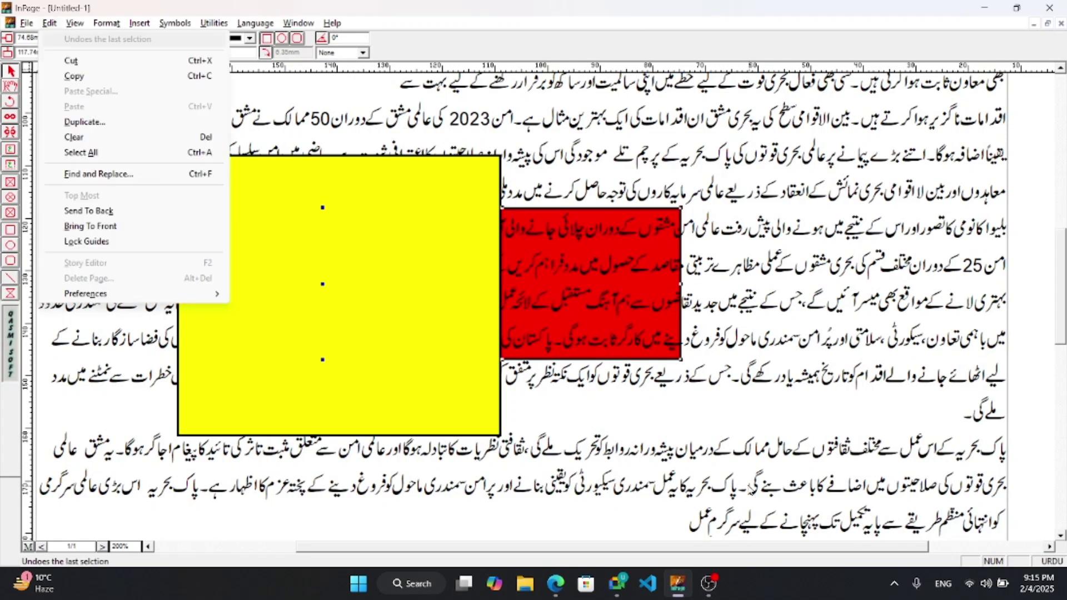
click(72, 219)
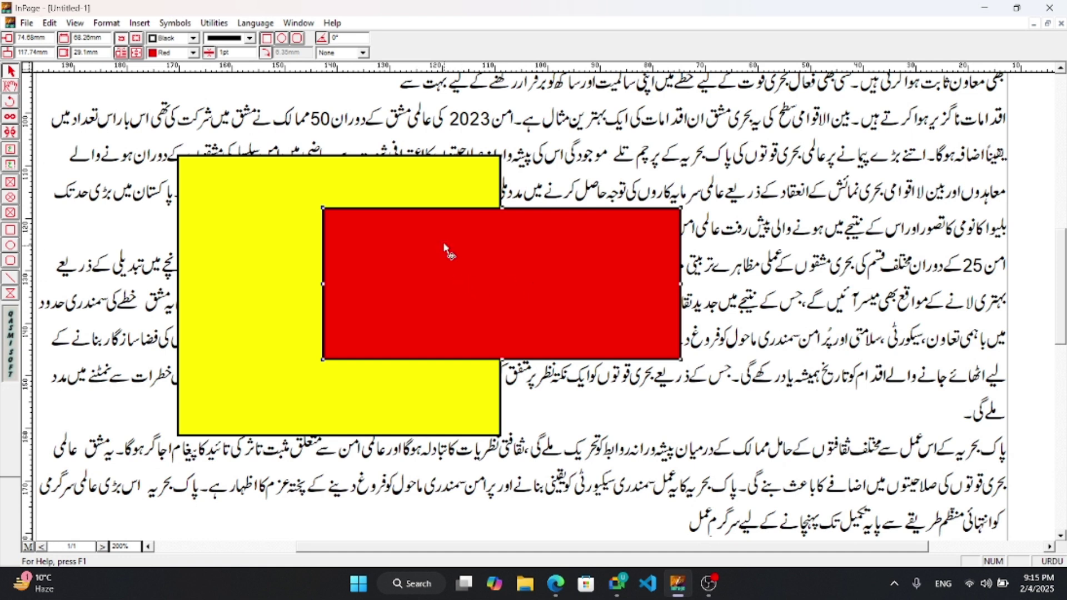
Step: Bring the yellow rectangle to the front, over the red rectangle
click(243, 328)
key(alt)
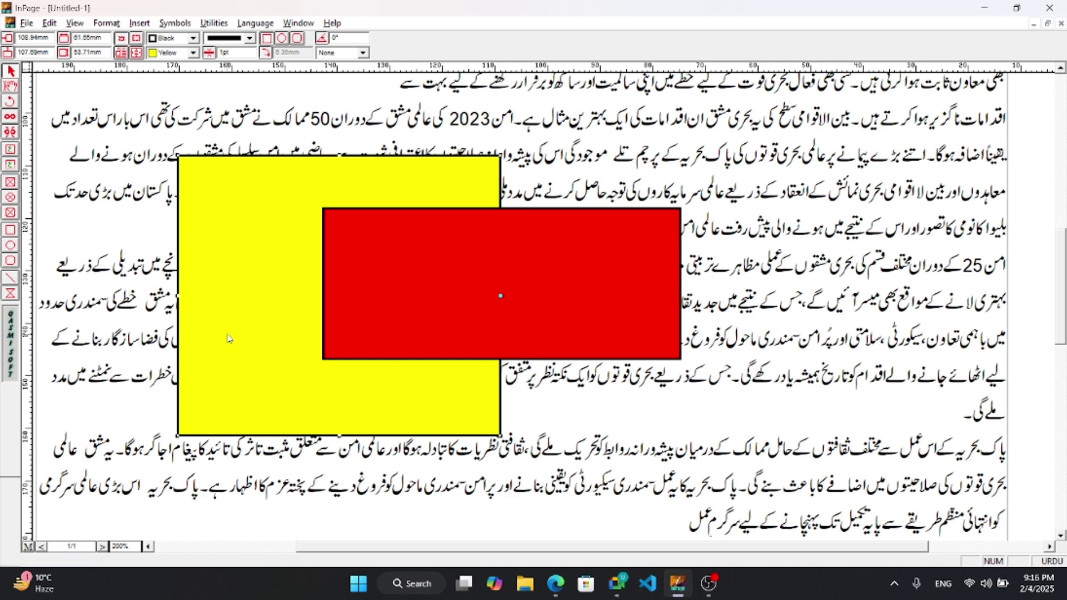
key(e)
key(f)
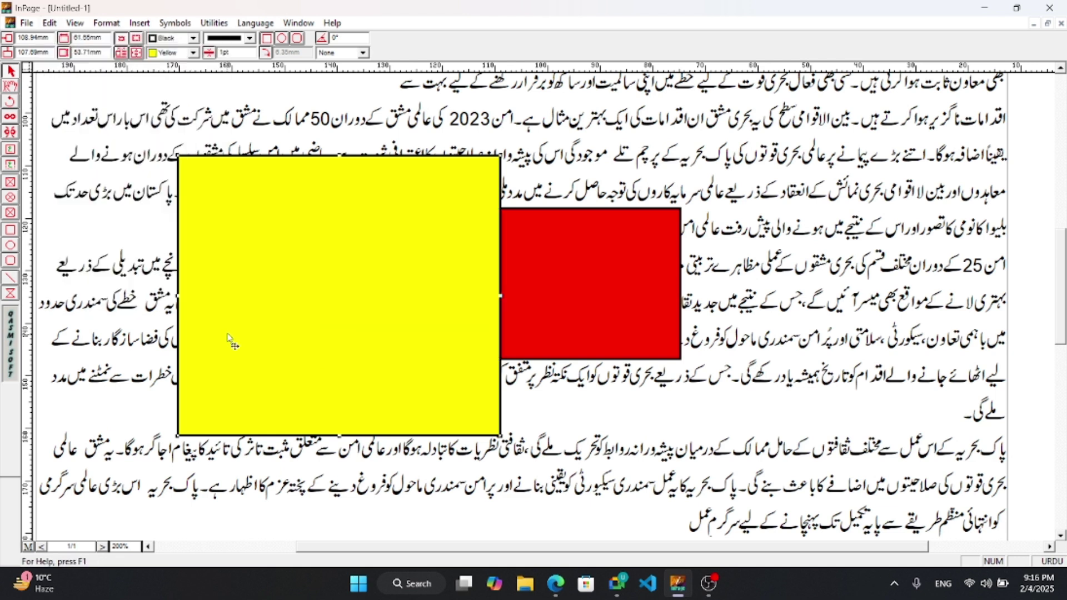
Step: Bring the red rectangle to the front again, over the yellow rectangle
click(610, 297)
key(alt)
key(e)
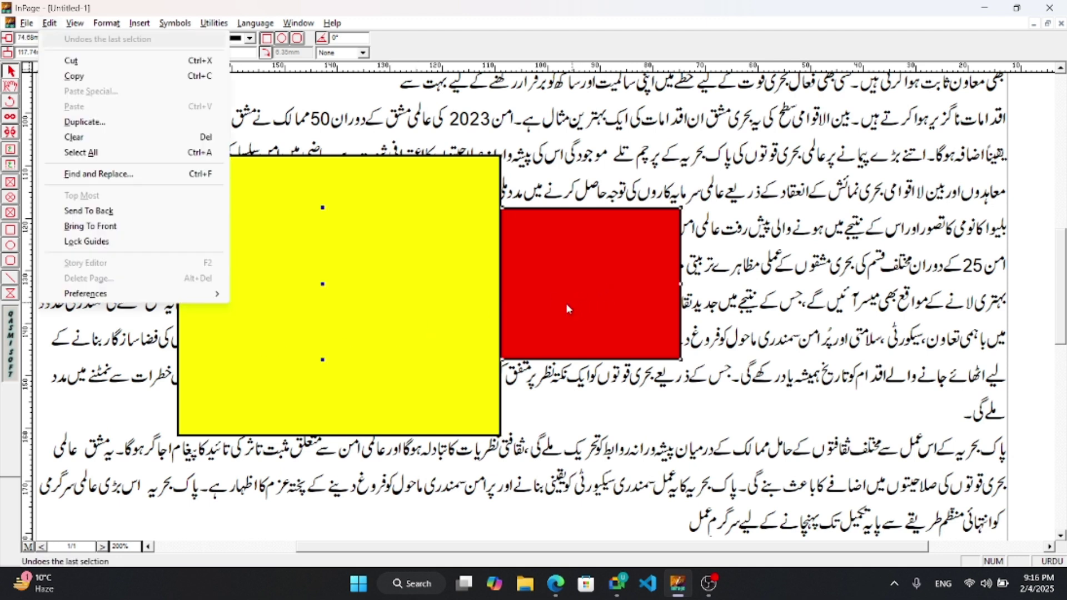
key(f)
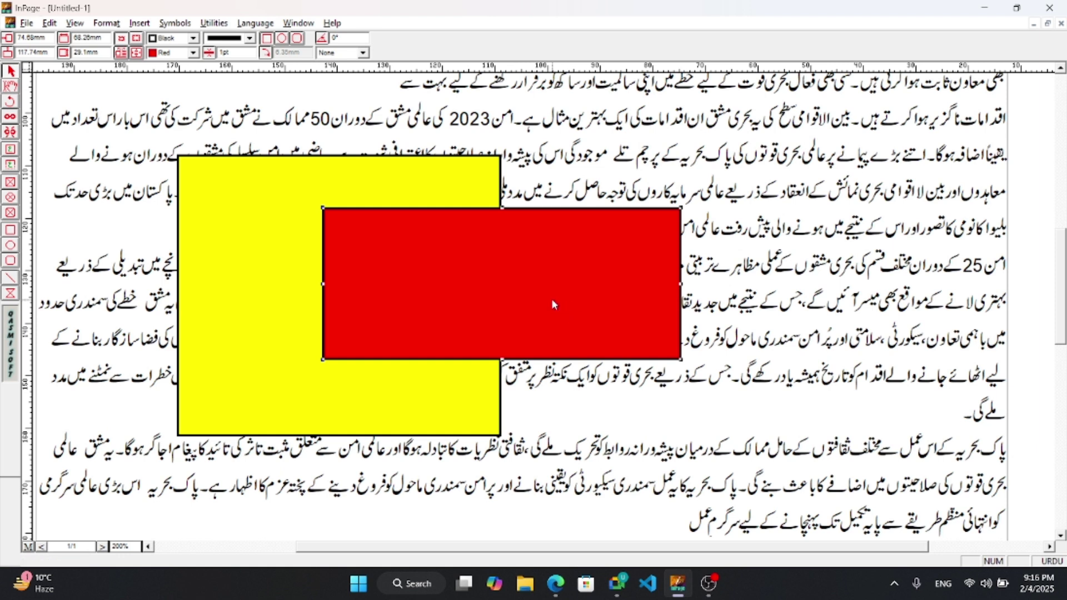
key(alt+e)
key(Escape)
Step: Select the yellow rectangle and bring it to the front of the red one
click(460, 205)
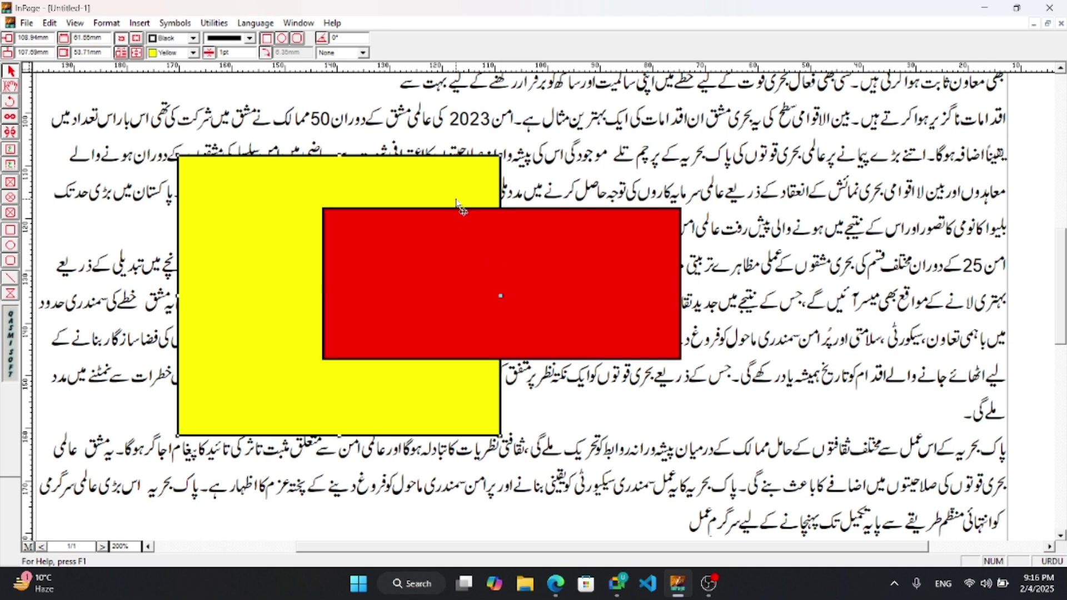
key(alt+e)
key(f)
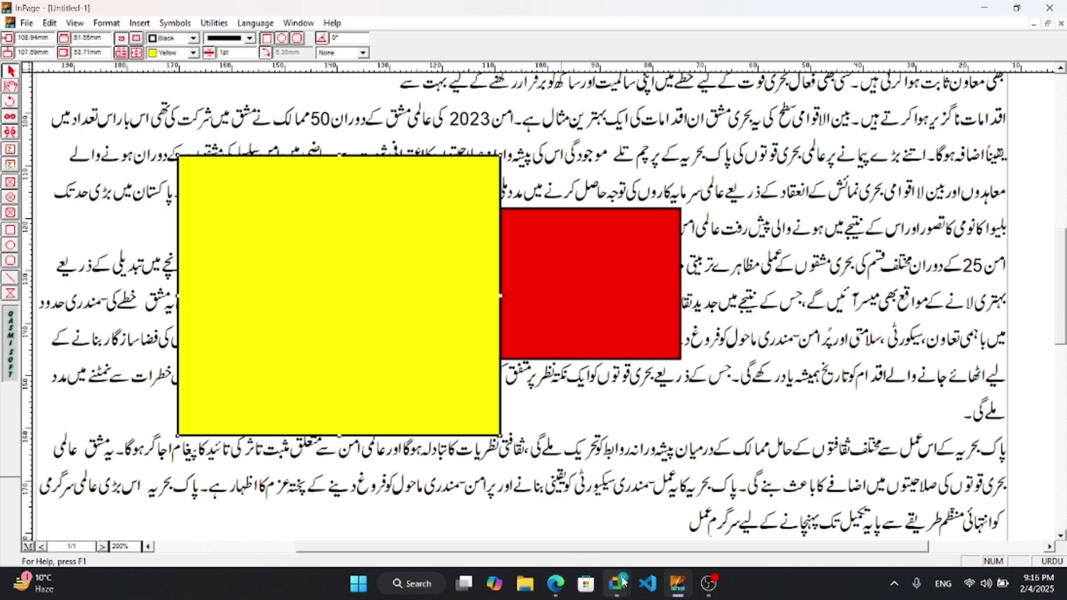
Step: Check the Google Meet window, and highlight the Ribbon show/hide command and its description in row 3 of the lesson PDF
mouse_move(623, 582)
click(539, 511)
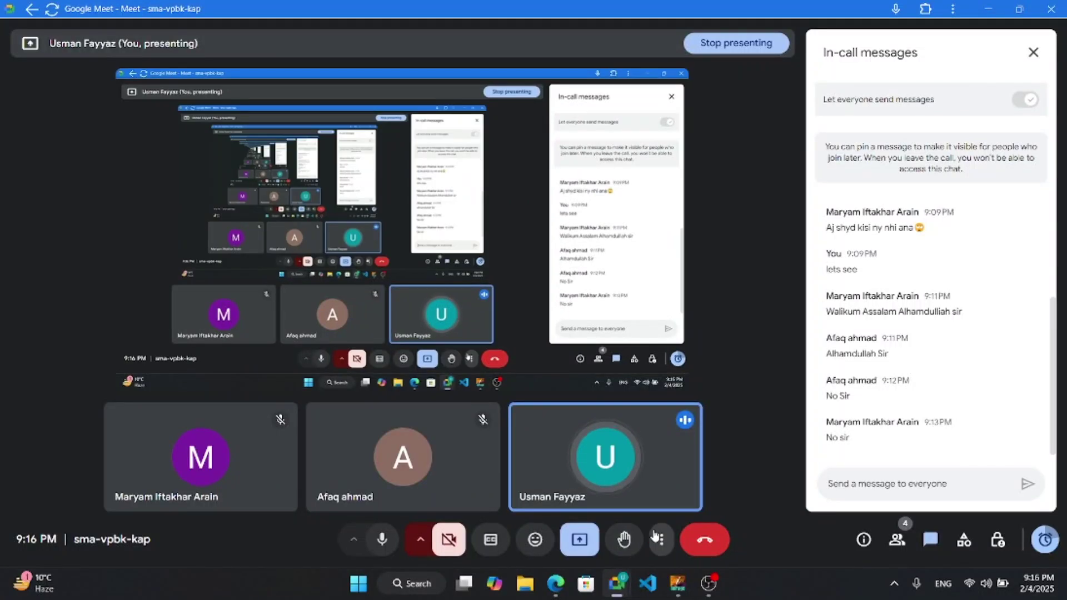
click(556, 584)
click(479, 467)
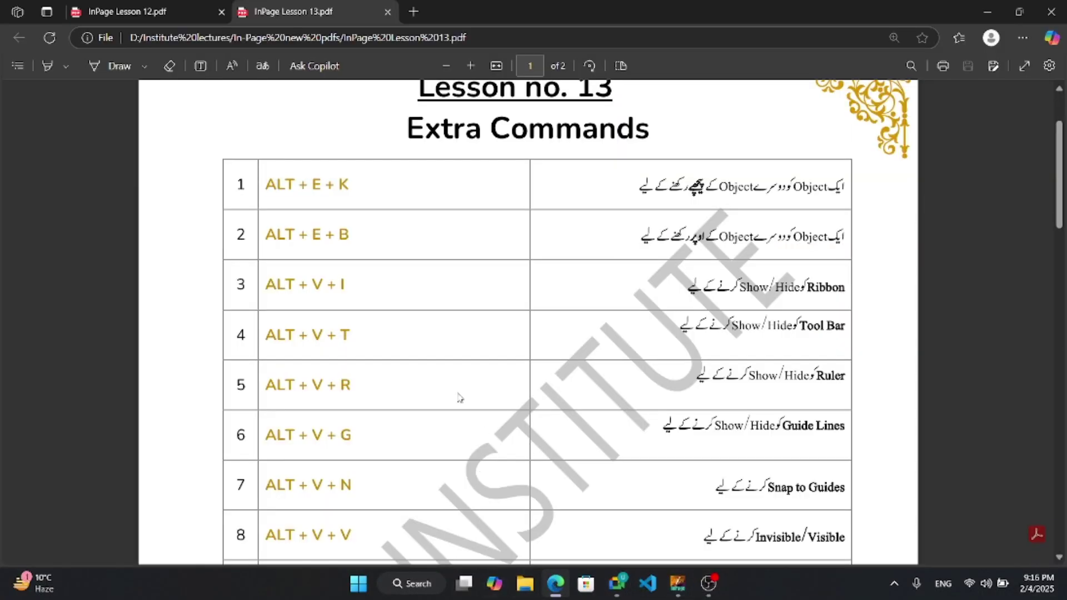
drag(267, 285, 354, 285)
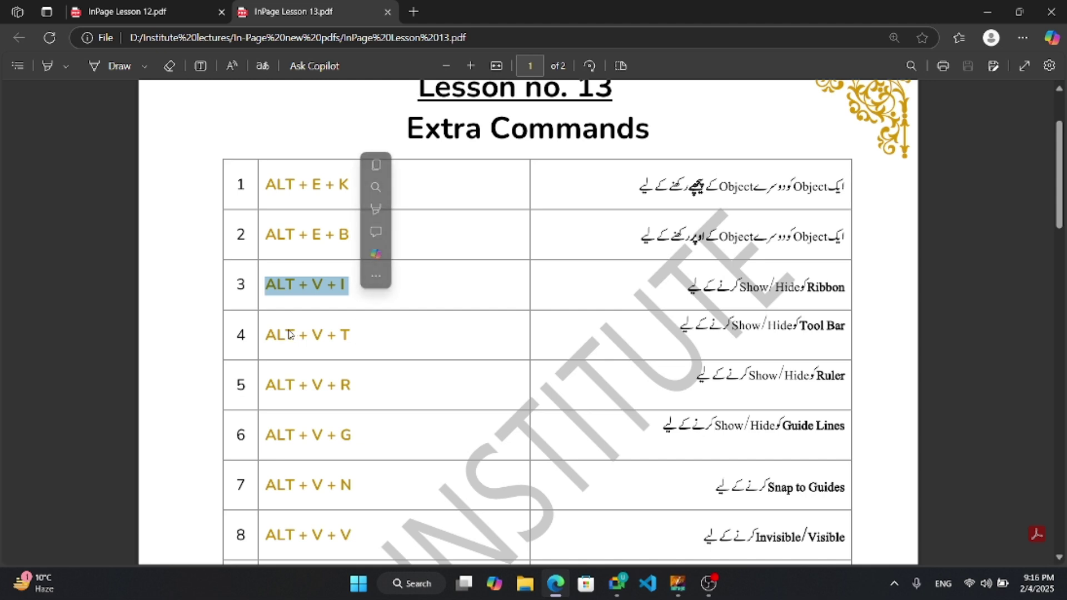
drag(267, 335, 374, 340)
click(770, 431)
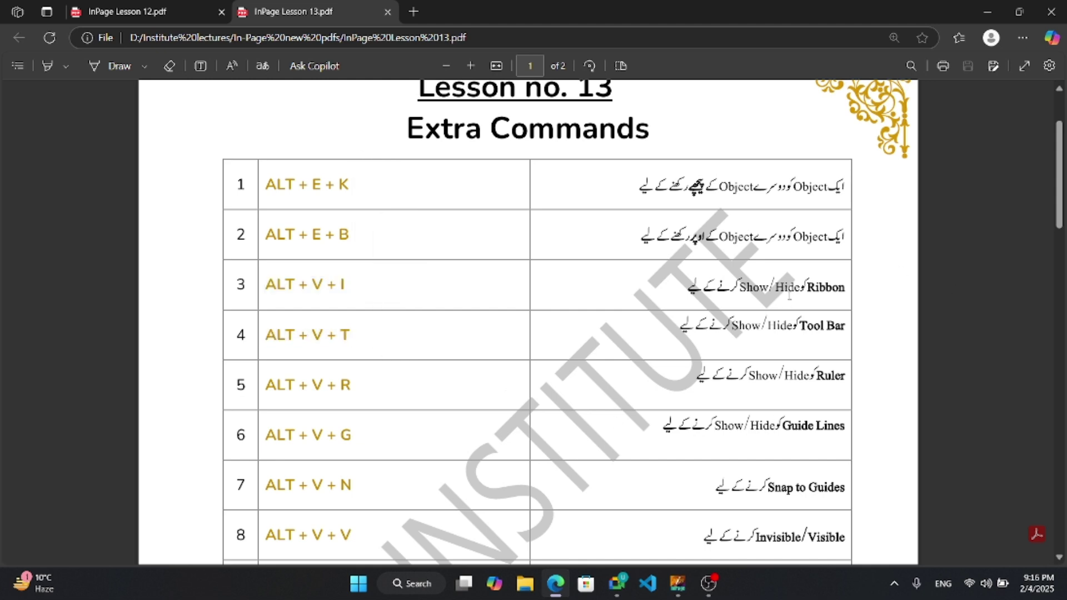
drag(847, 287, 701, 298)
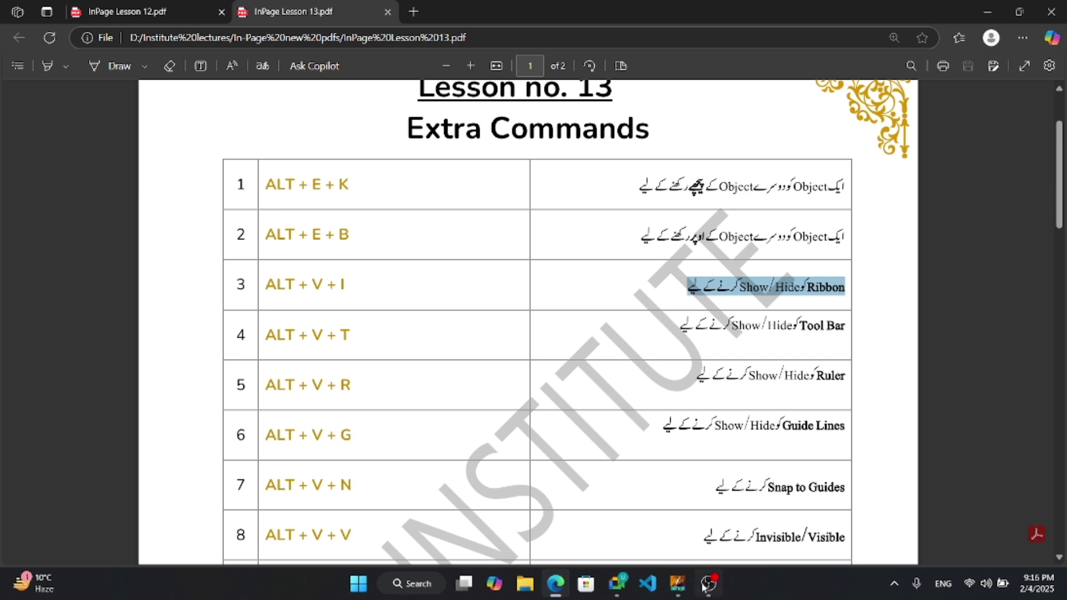
Step: Switch back to InPage, deselect the rectangles, and hide the ribbon
click(678, 584)
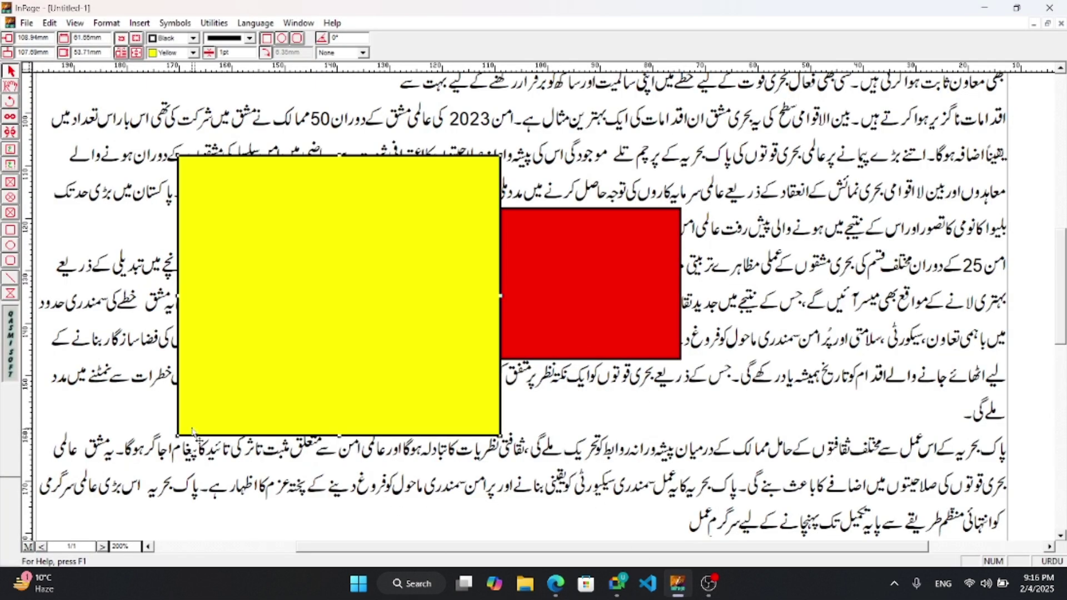
click(119, 376)
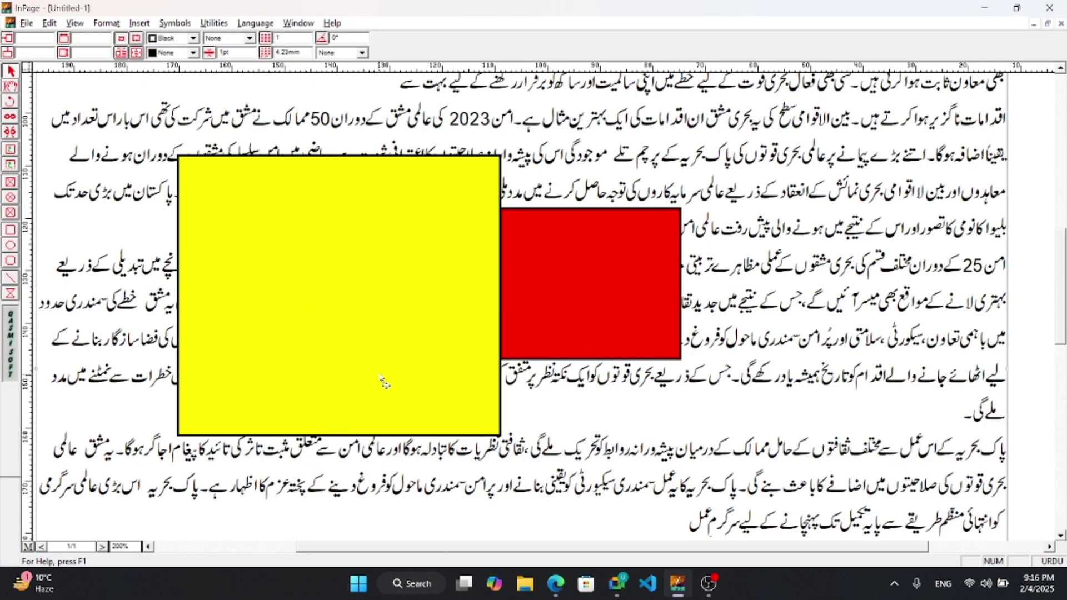
key(alt+v)
key(Down)
key(Down)
key(Down)
key(Down)
key(Return)
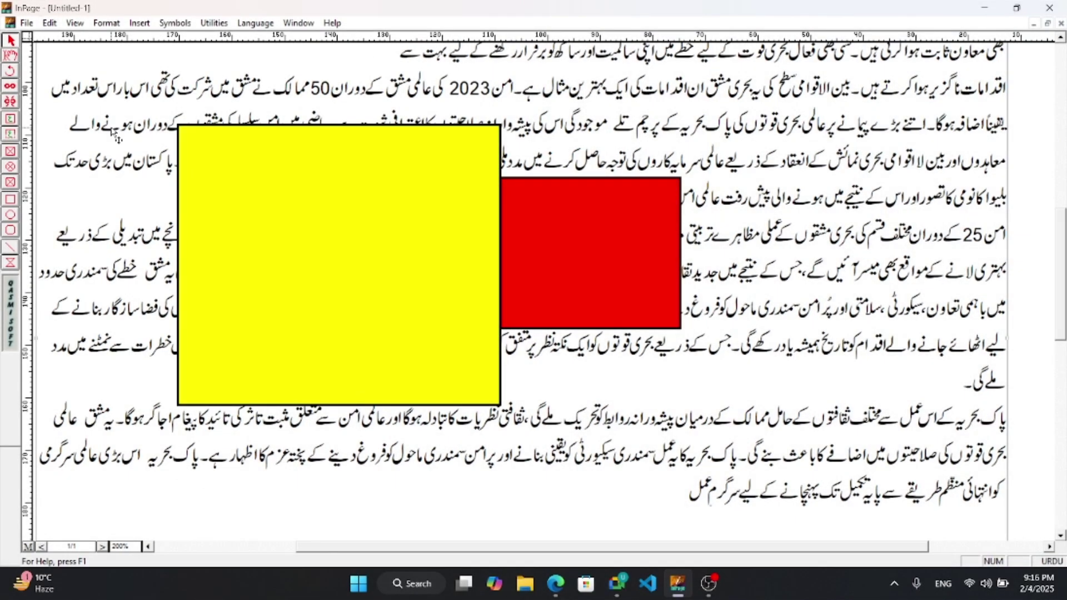
Step: Show the ribbon again, and check the list of show and hide commands for interface elements
key(alt+v)
click(112, 126)
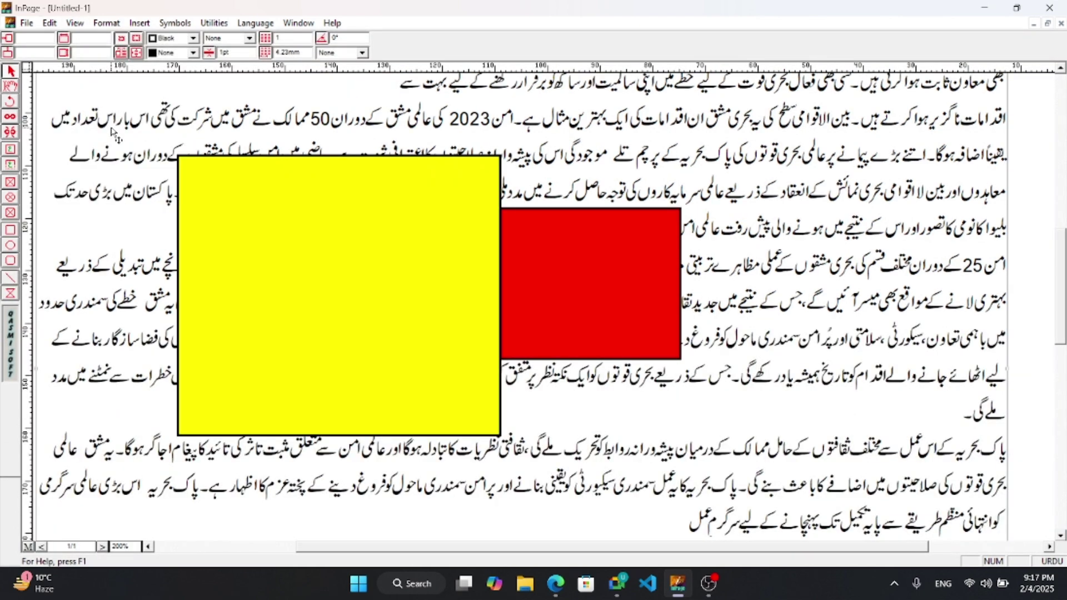
click(77, 25)
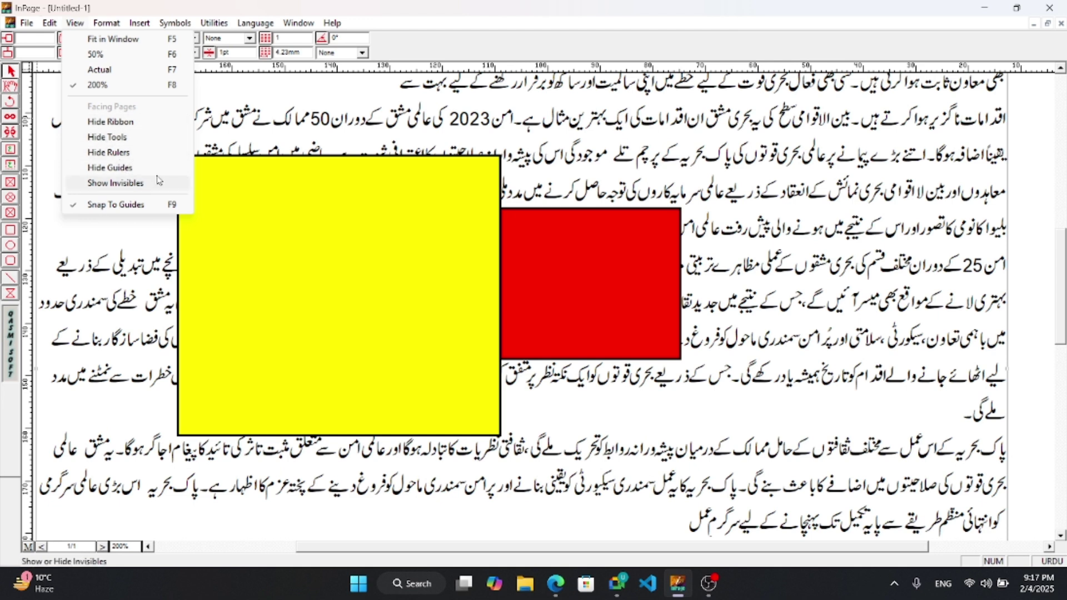
click(628, 6)
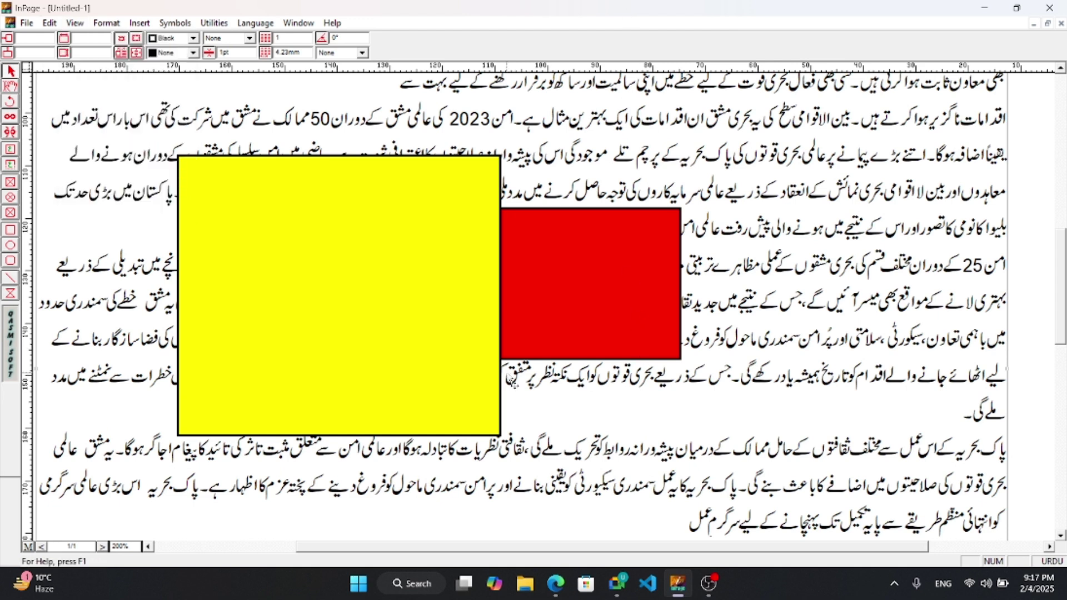
Step: Switch to the InPage Lesson 13 PDF and highlight the Tool Bar show/hide command in row 4
mouse_move(559, 595)
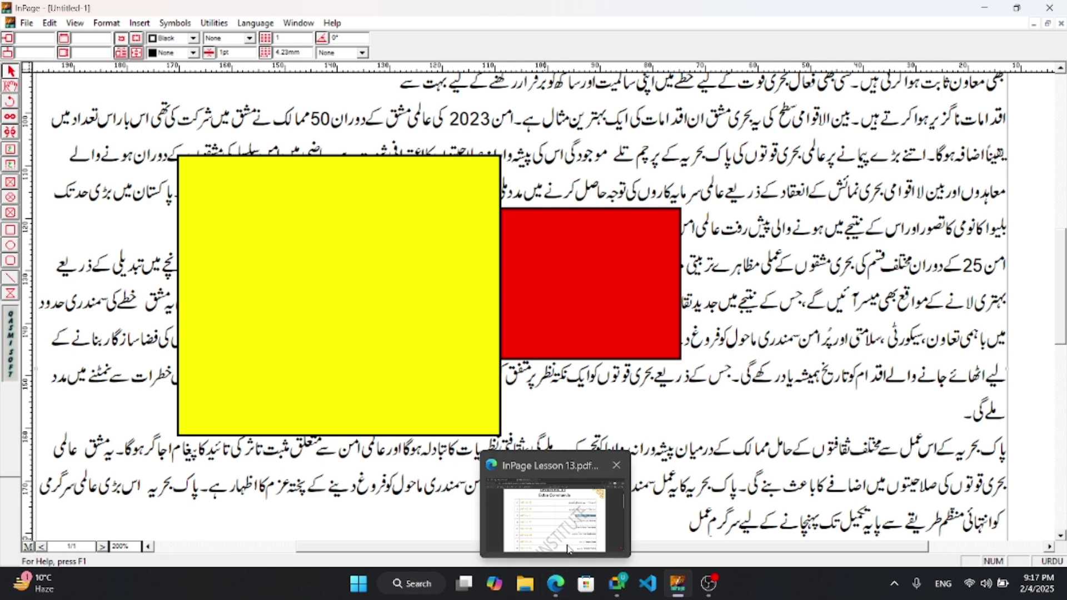
click(515, 486)
drag(268, 335, 353, 335)
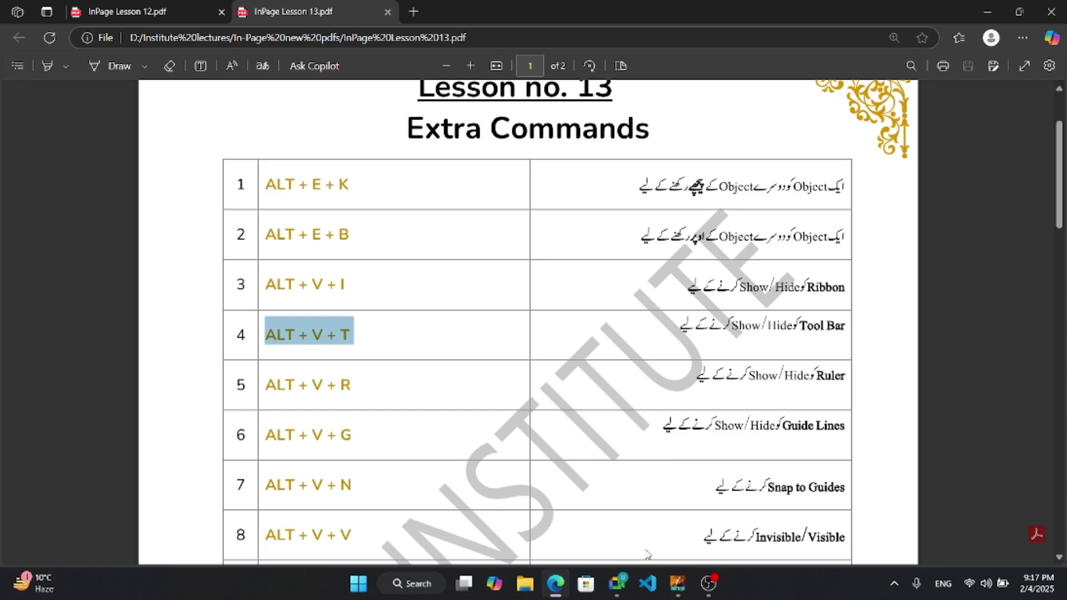
Step: Switch back to InPage and hide the drawing tools
click(678, 583)
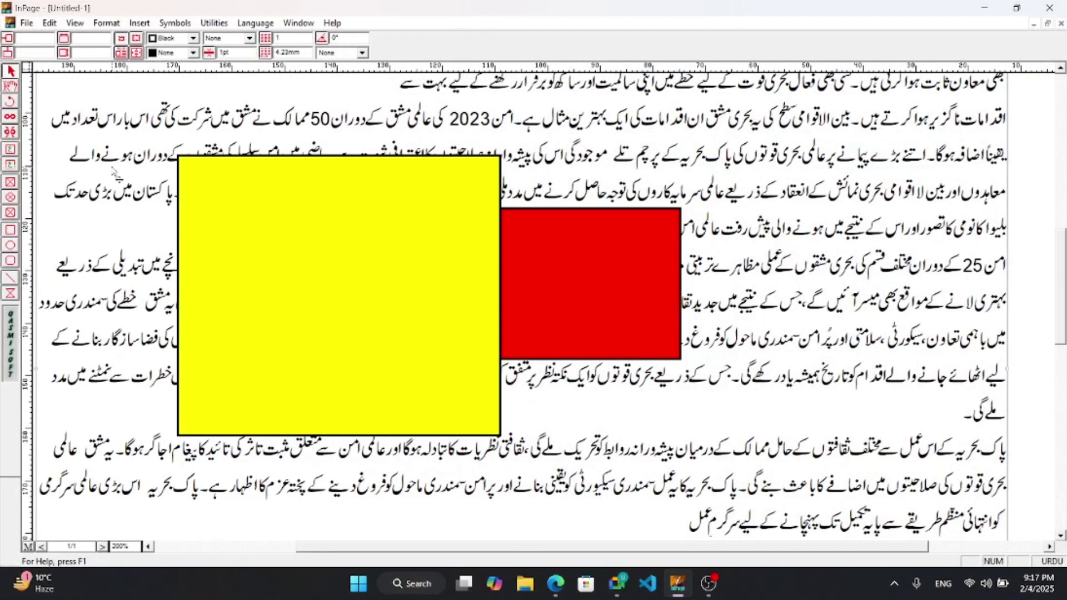
click(75, 23)
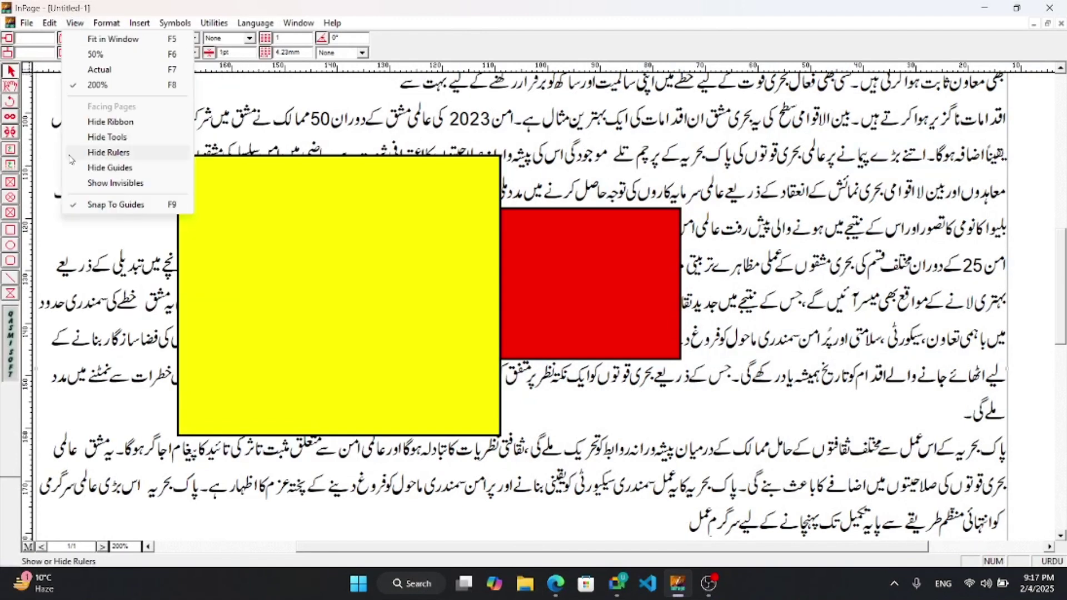
click(128, 138)
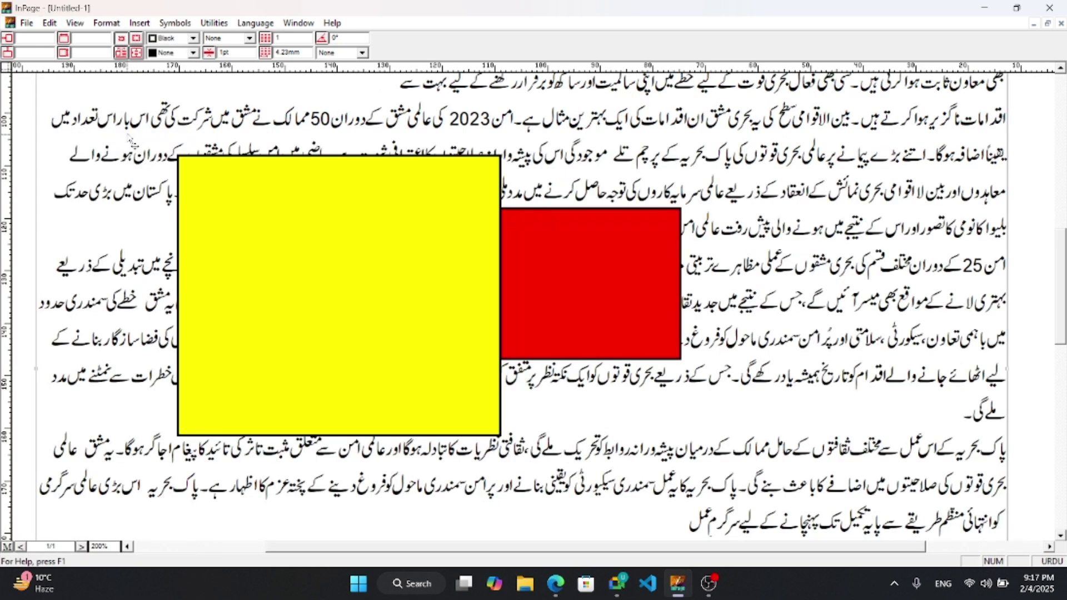
Step: Return to the lesson PDF and highlight the Ruler show/hide command and its description in row 5
click(550, 589)
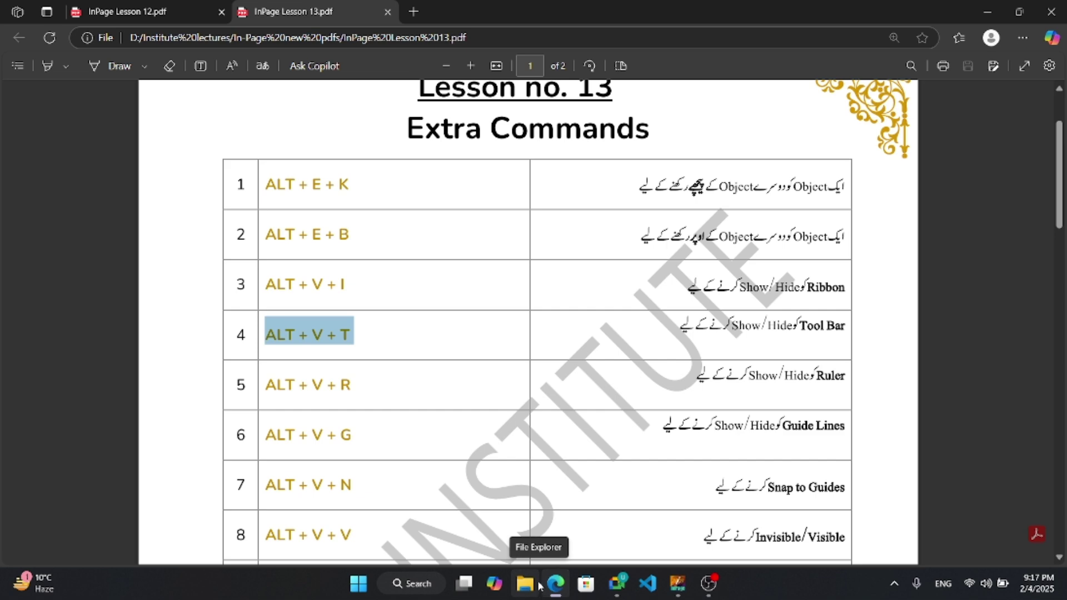
click(556, 584)
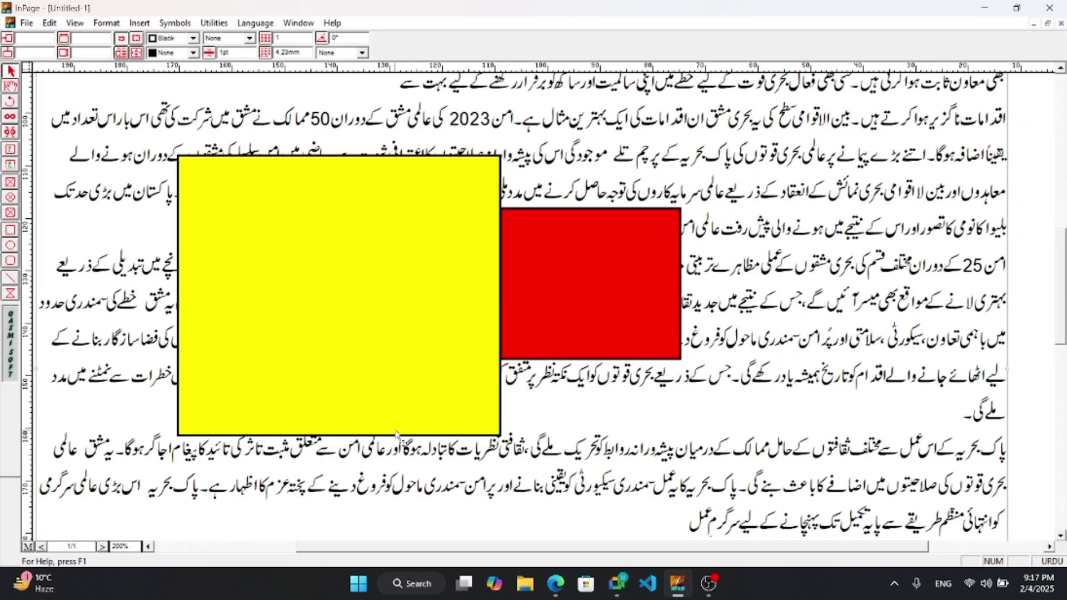
click(556, 583)
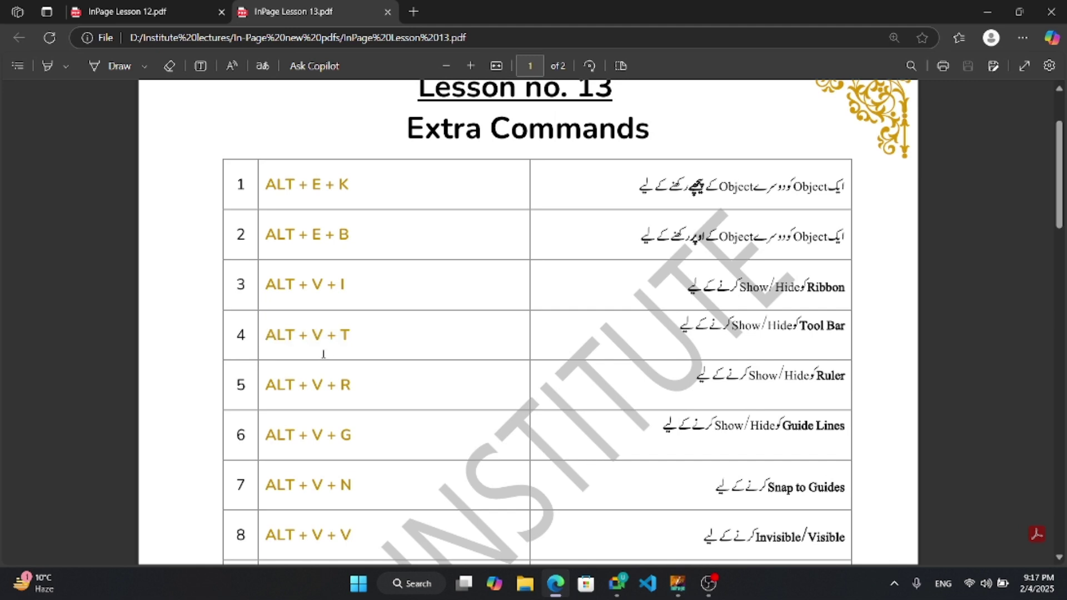
drag(274, 380, 461, 376)
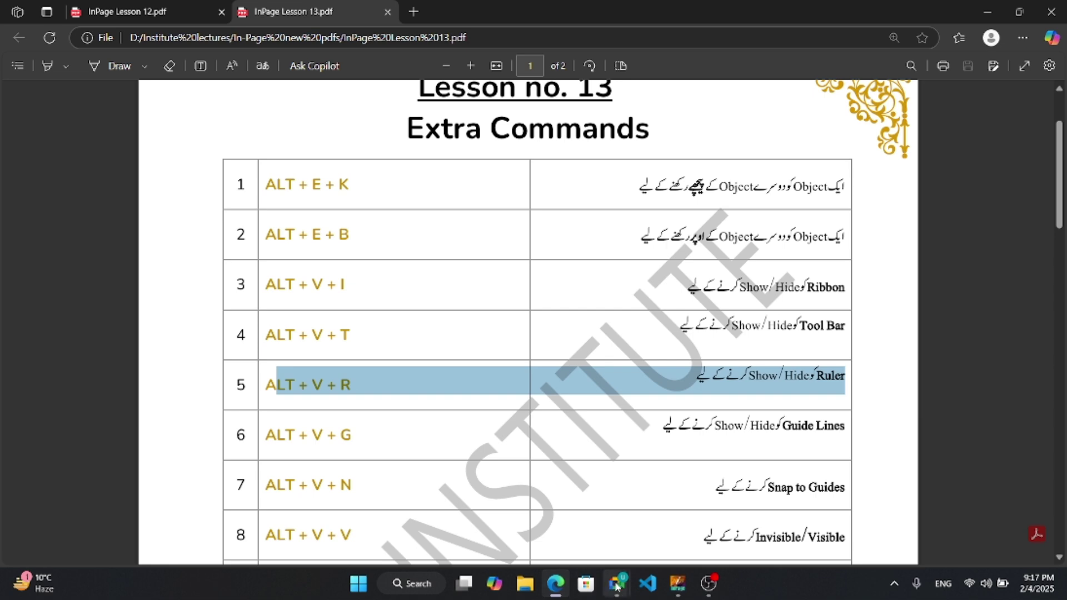
Step: Switch back to InPage, hide the rulers, and show them again
click(677, 583)
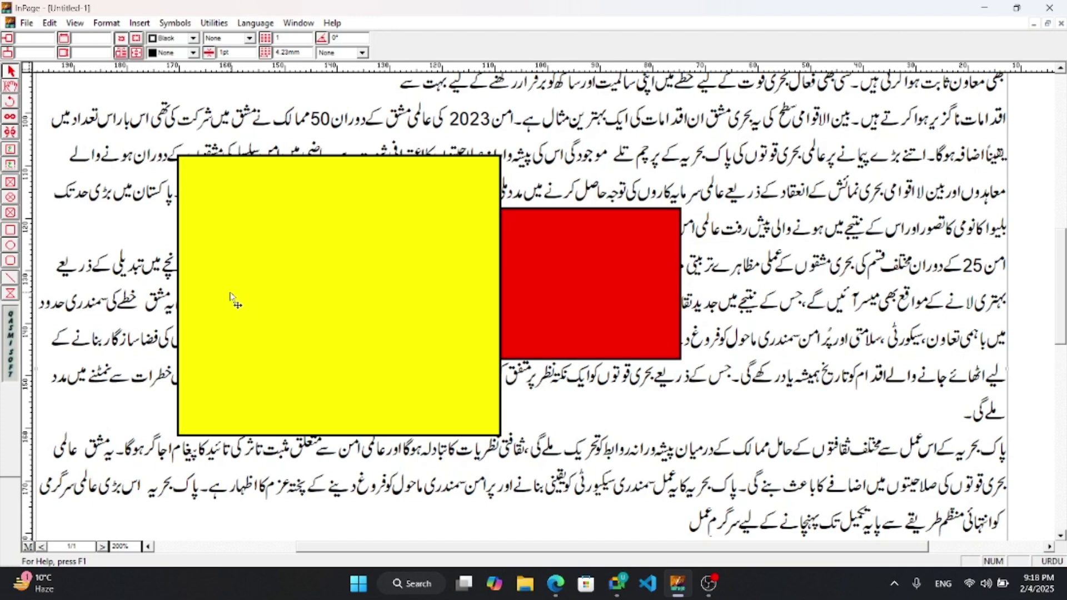
key(alt+v)
key(r)
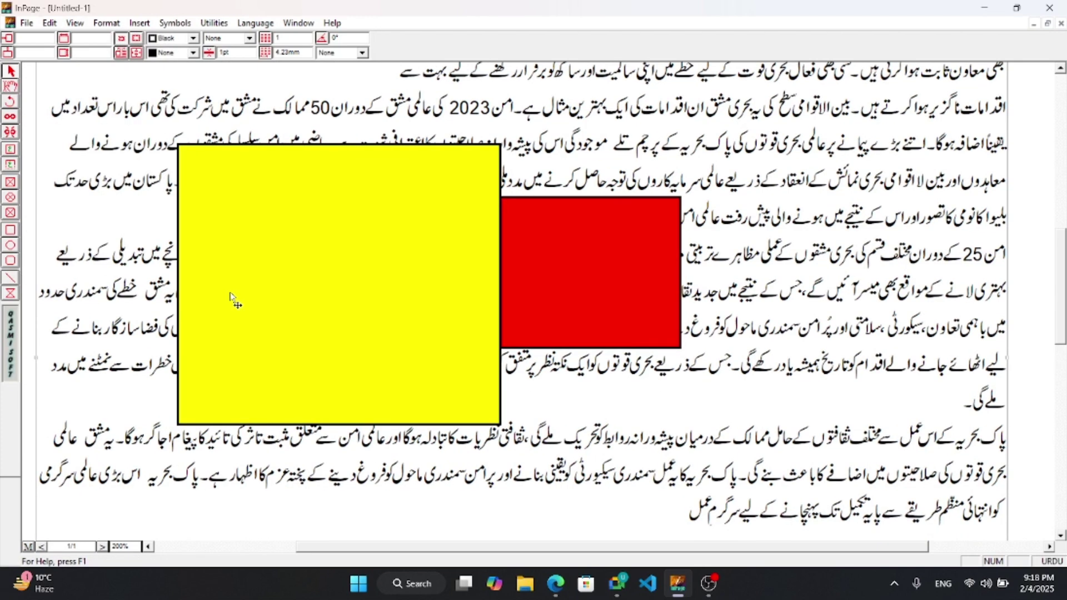
key(alt+v)
key(r)
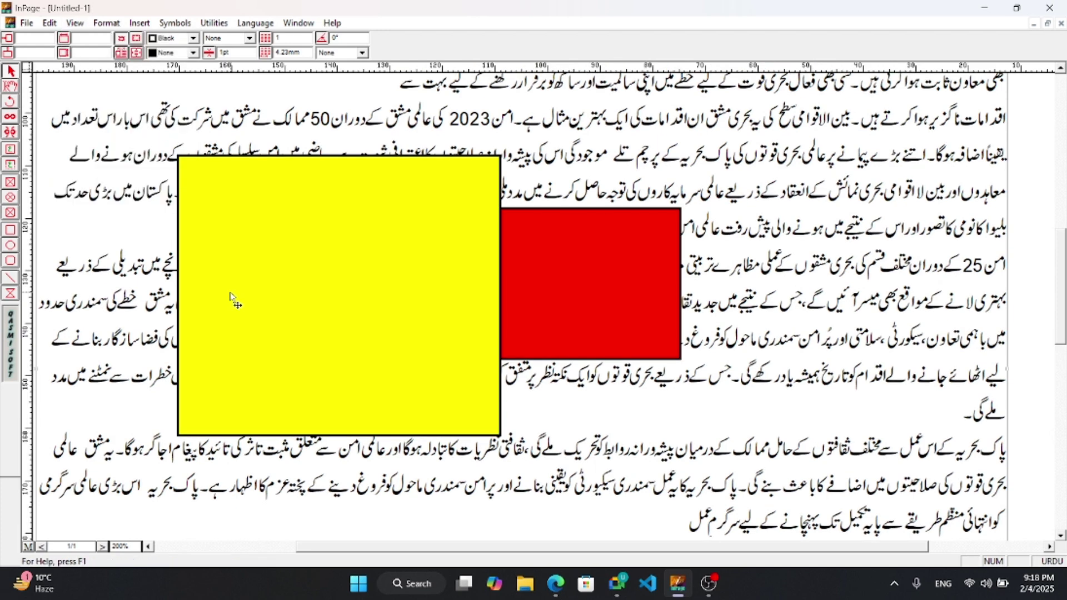
Step: Switch to the lesson PDF and review the commands from the Guide Lines row down to row 10
click(555, 583)
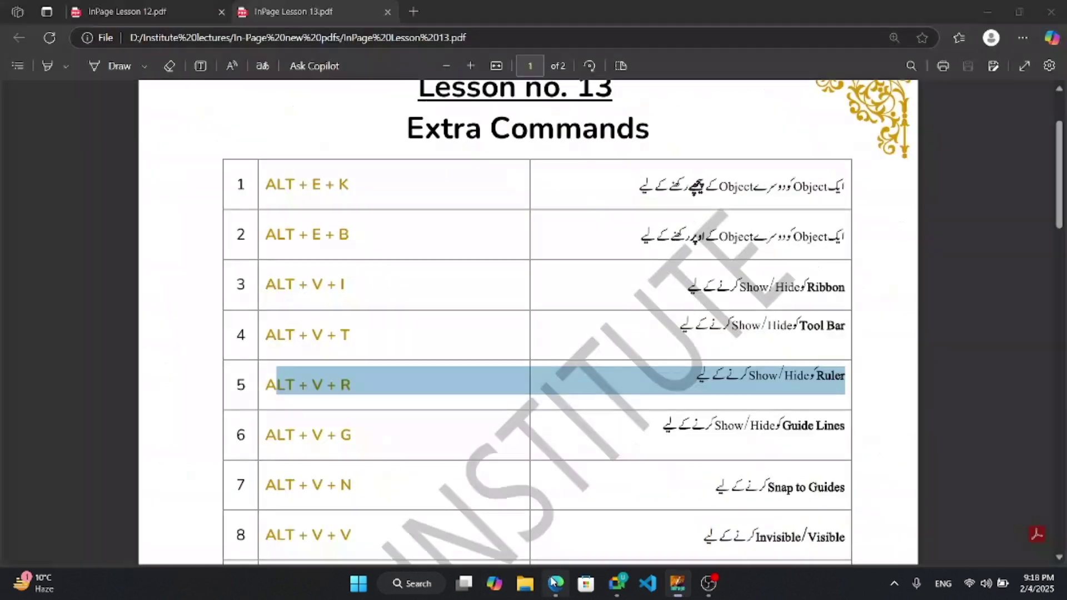
scroll(501, 466, down, 3)
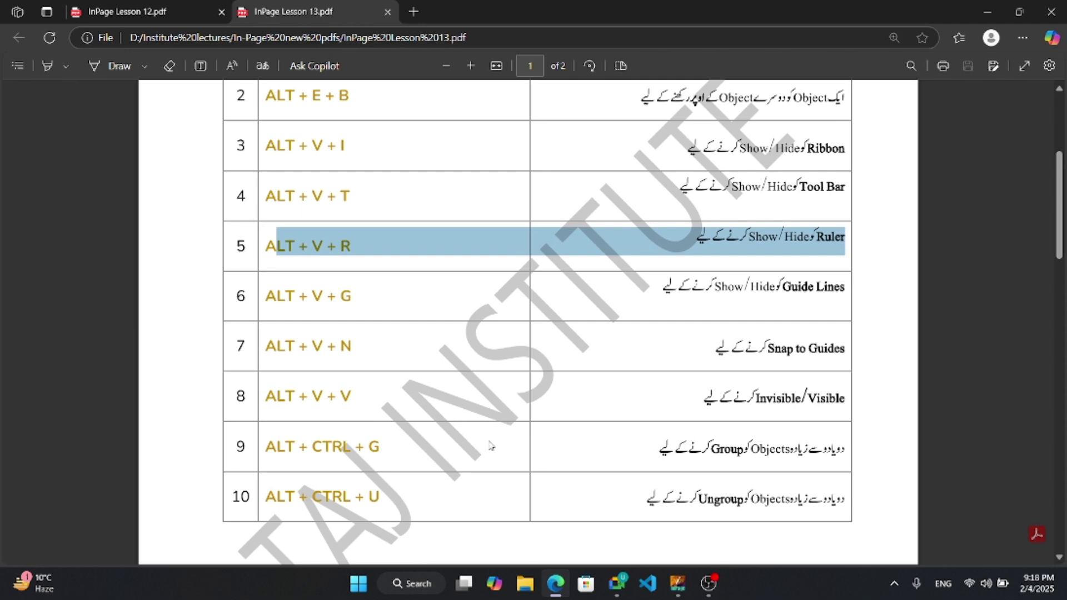
Step: Switch back to InPage, view the page at 100%, and toggle the guides off and back on
click(677, 583)
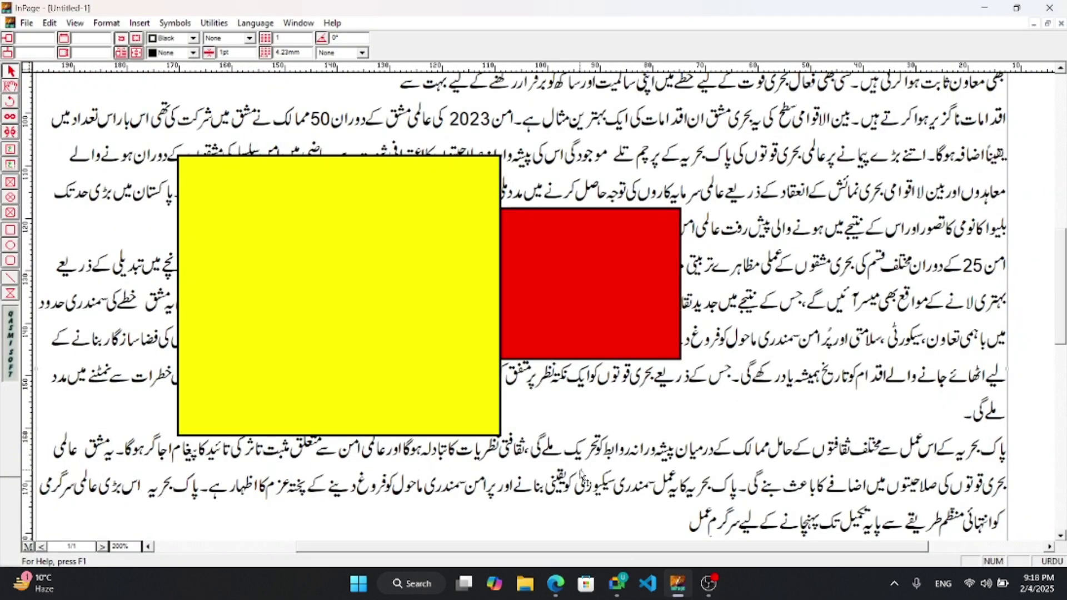
key(ctrl+1)
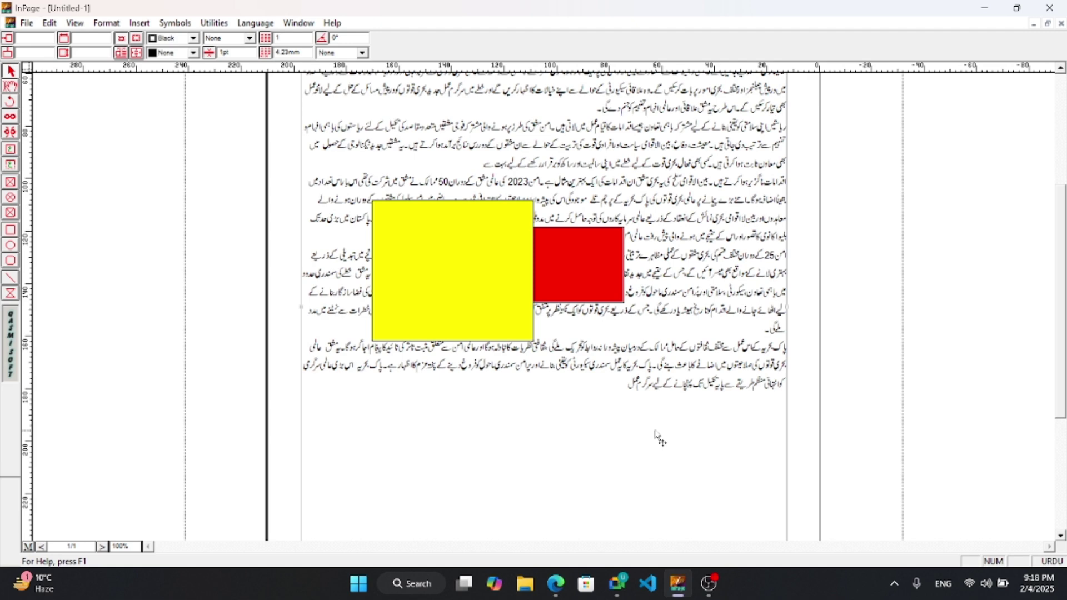
key(alt+v)
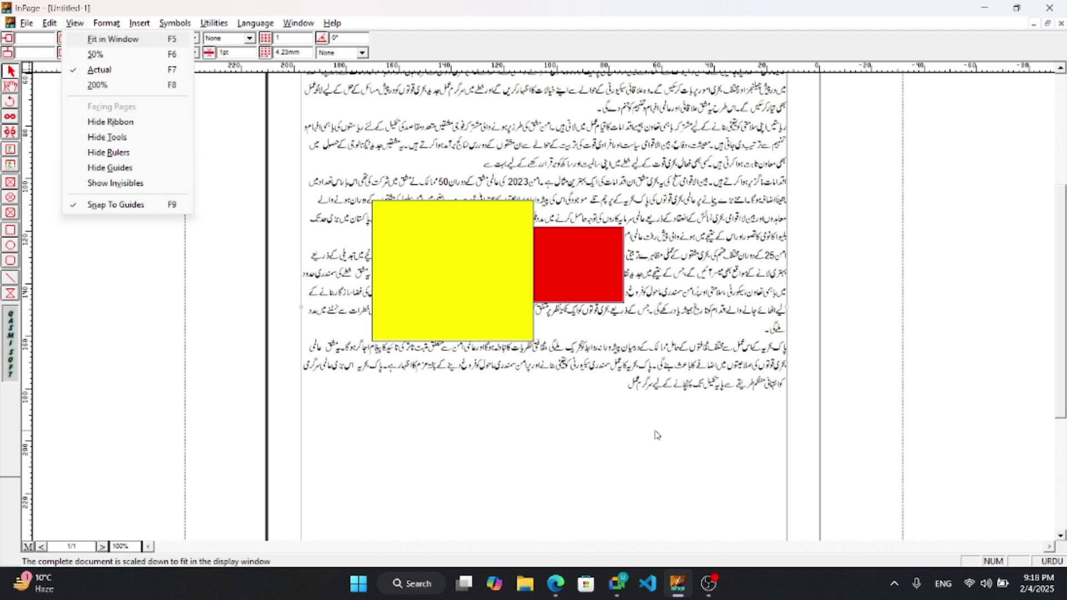
click(657, 435)
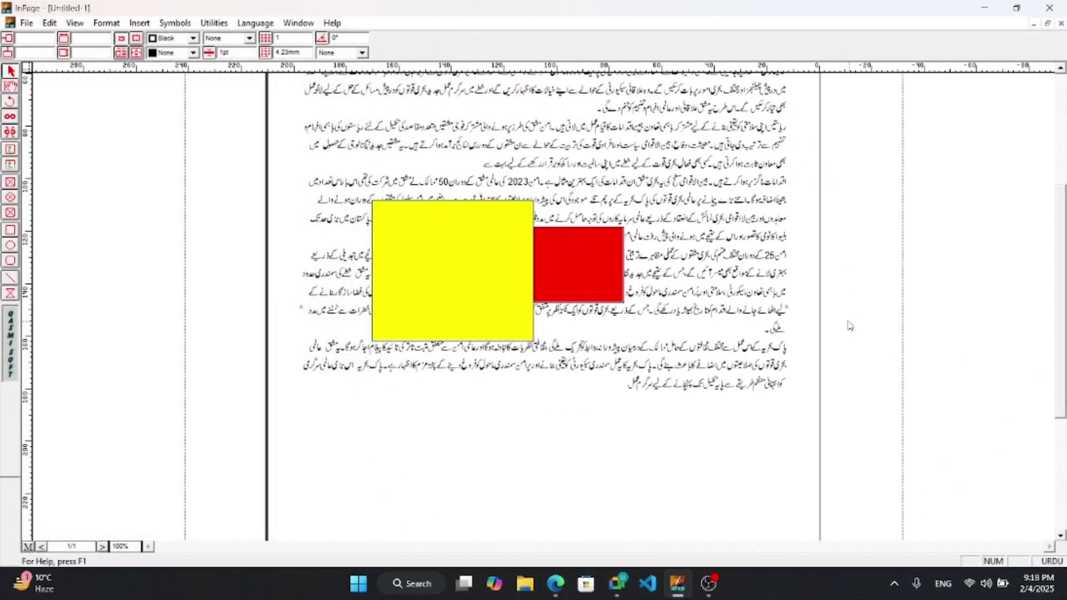
key(alt+v)
key(g)
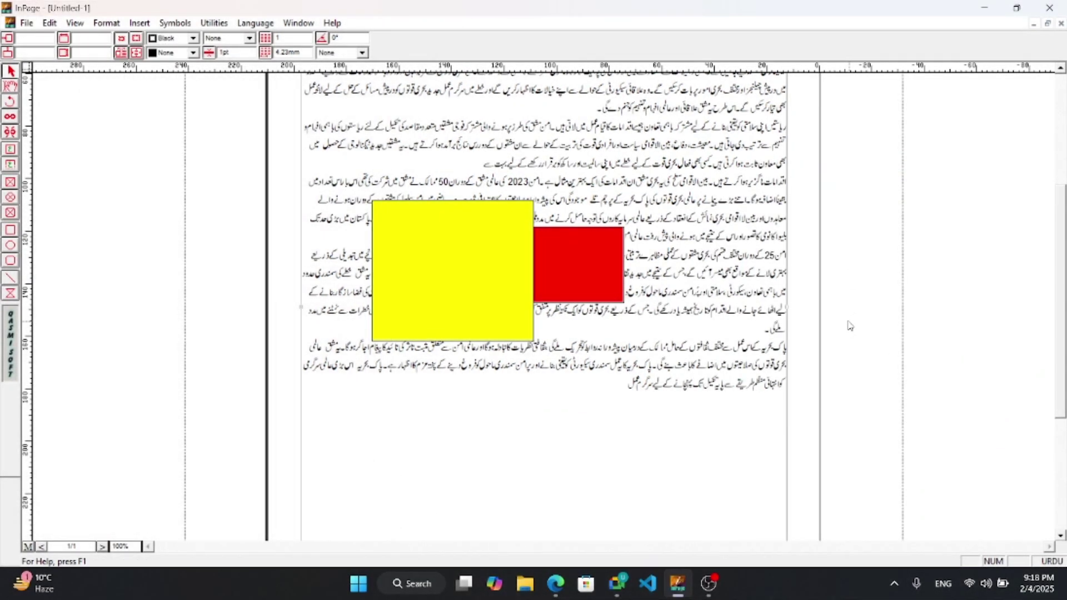
Step: Hide and show the guides twice more, the second time with the upper part of the page in view
key(alt+v)
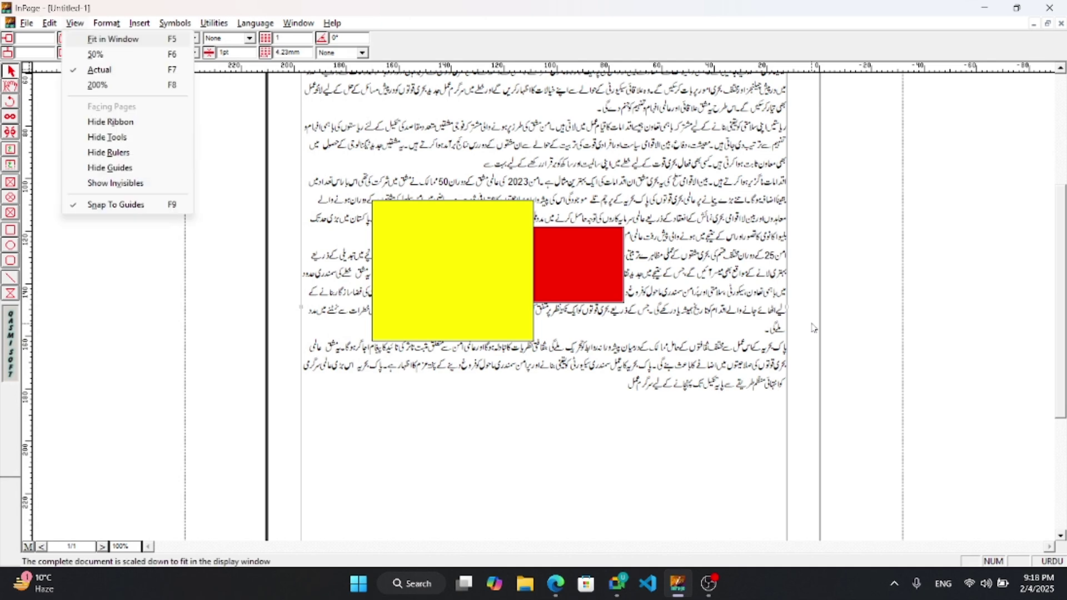
key(g)
key(alt+v)
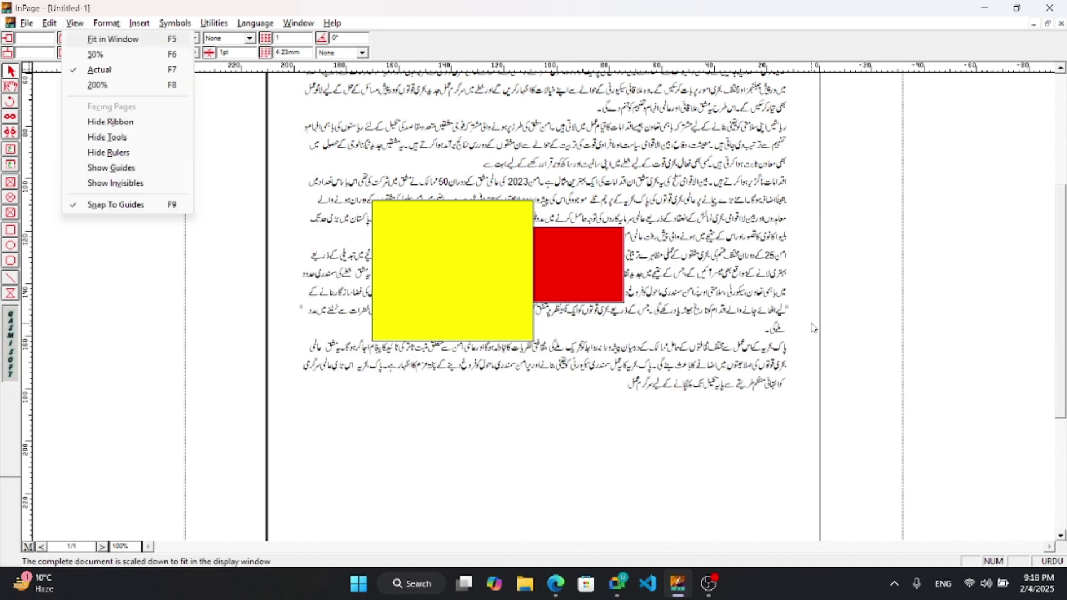
key(g)
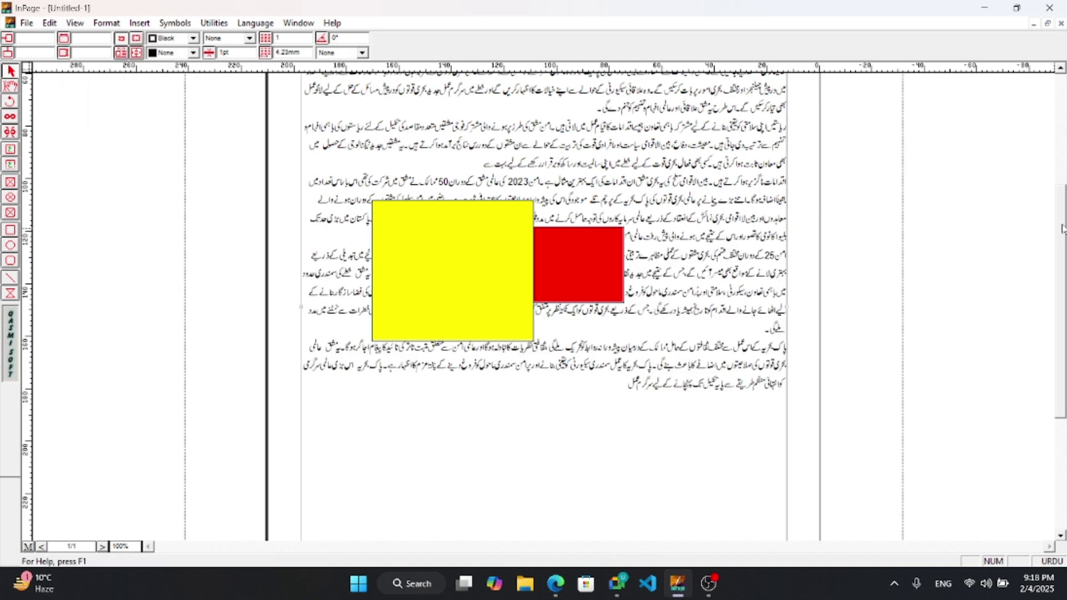
drag(1052, 237, 1058, 111)
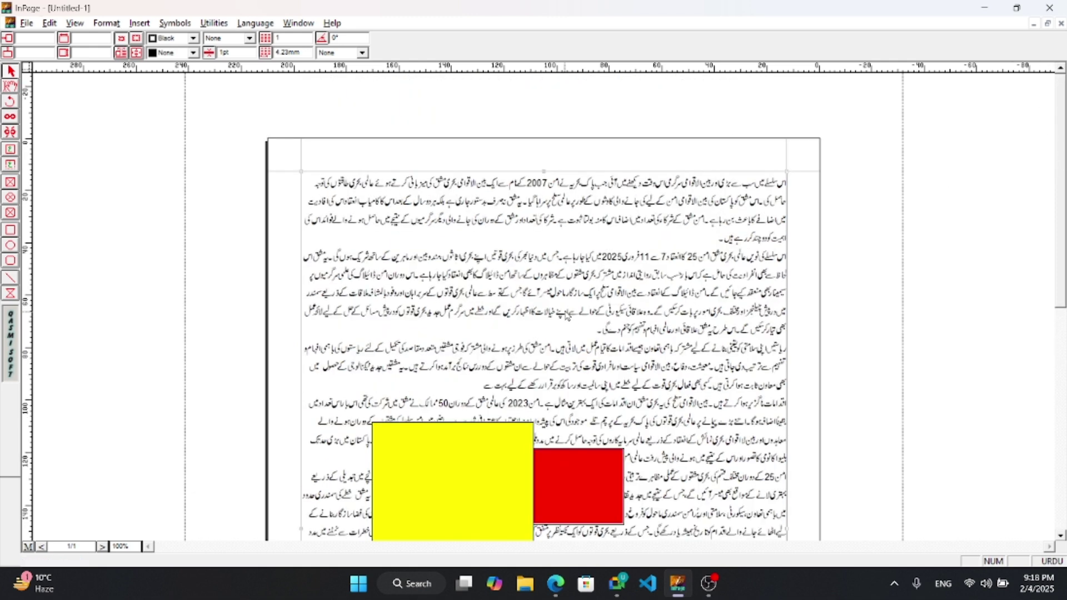
key(alt+v)
key(g)
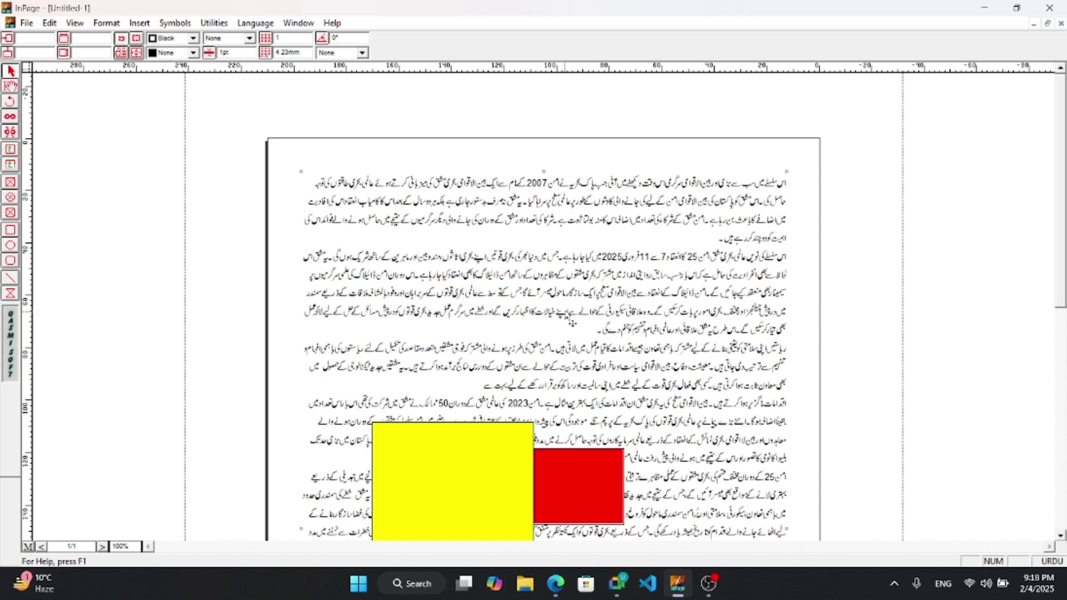
key(alt+v)
key(g)
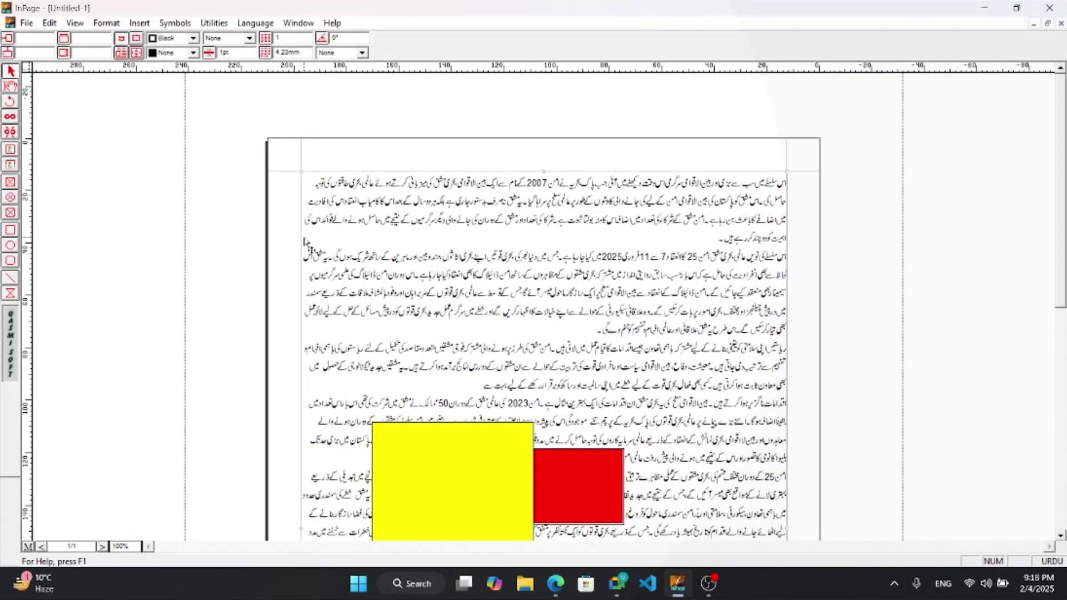
Step: Switch to the lesson PDF and highlight the Snap to Guides command in row 7
click(557, 587)
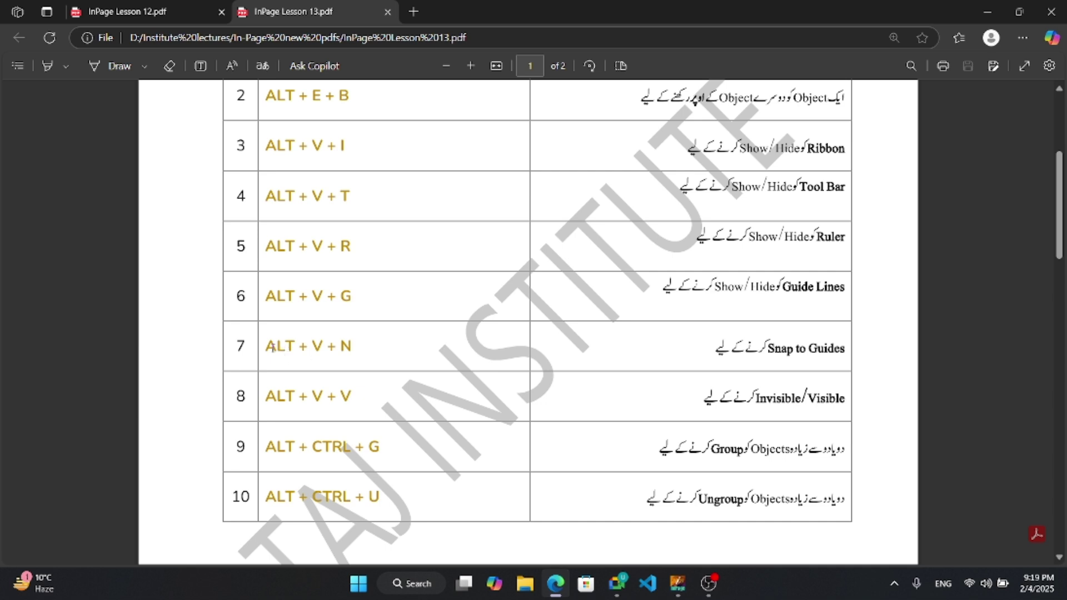
drag(273, 347, 356, 348)
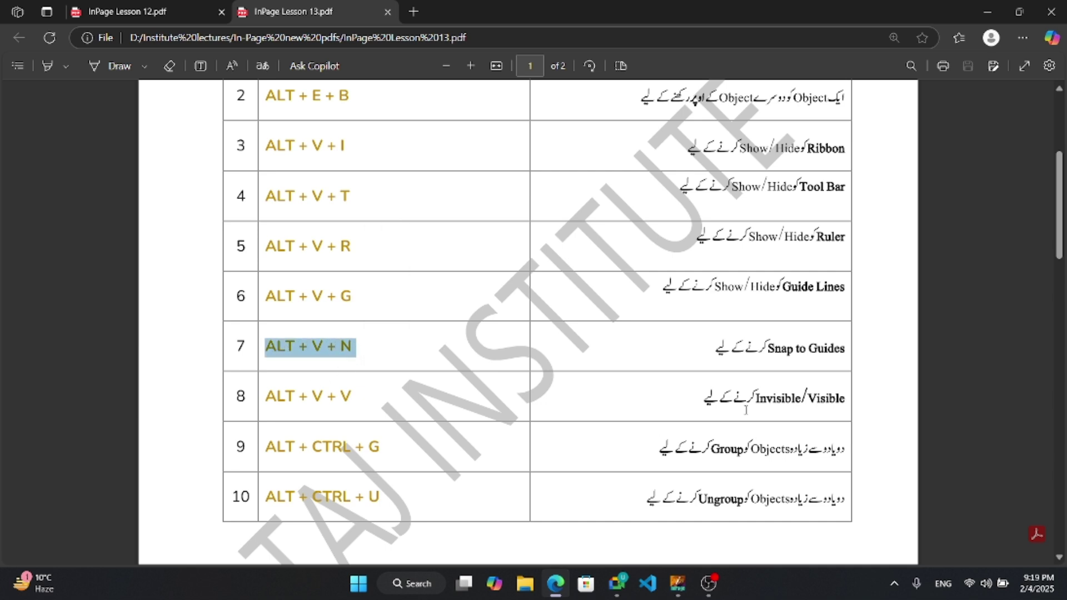
Step: Switch to InPage and add a horizontal guide about 75 mm down the page and a vertical guide at about 180 mm
click(680, 583)
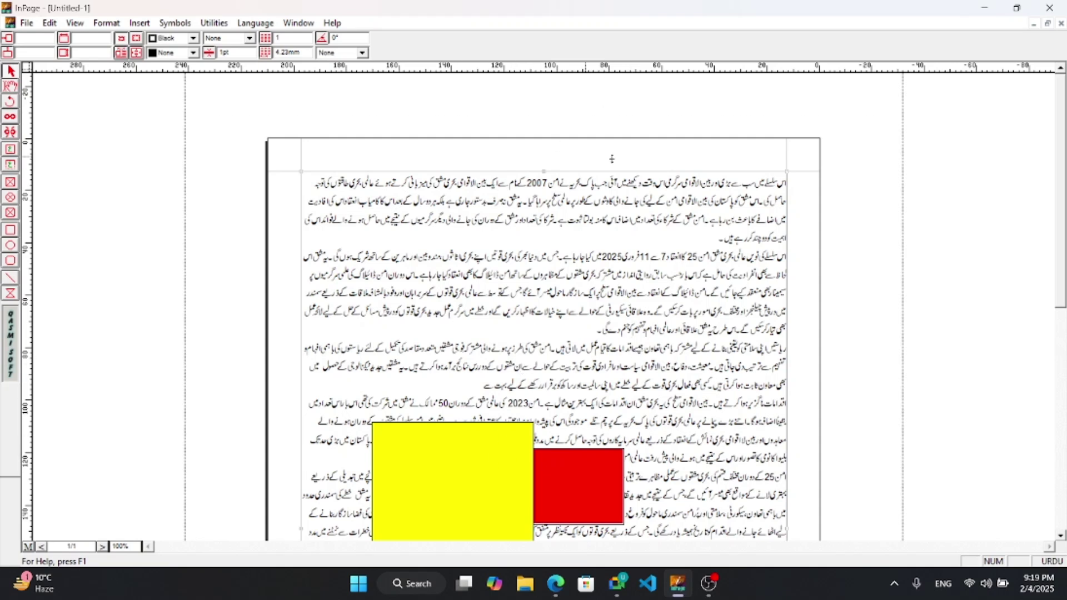
drag(612, 159, 650, 335)
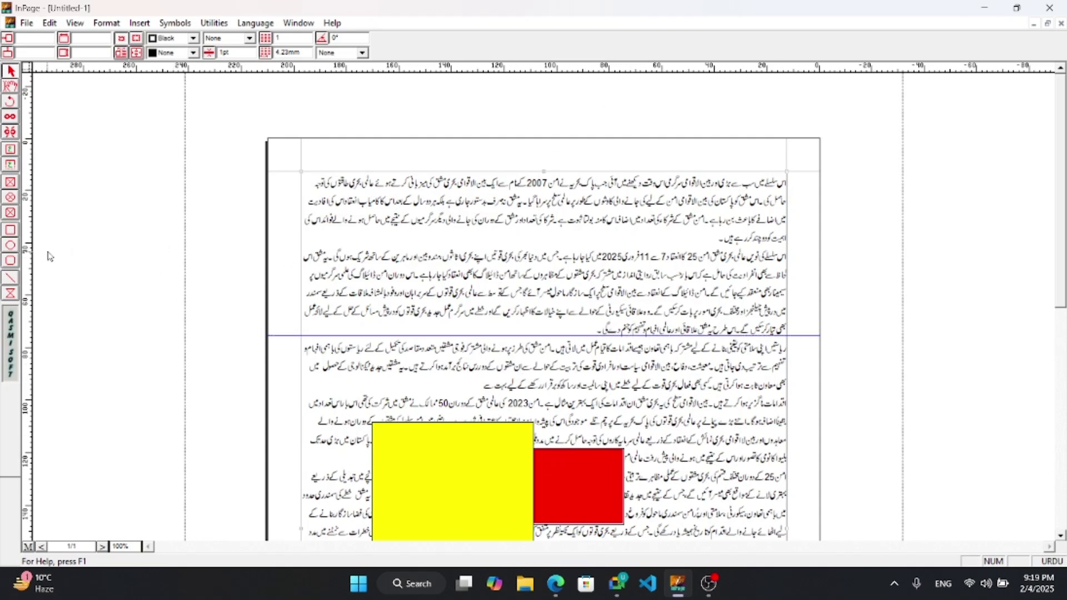
drag(261, 262, 345, 275)
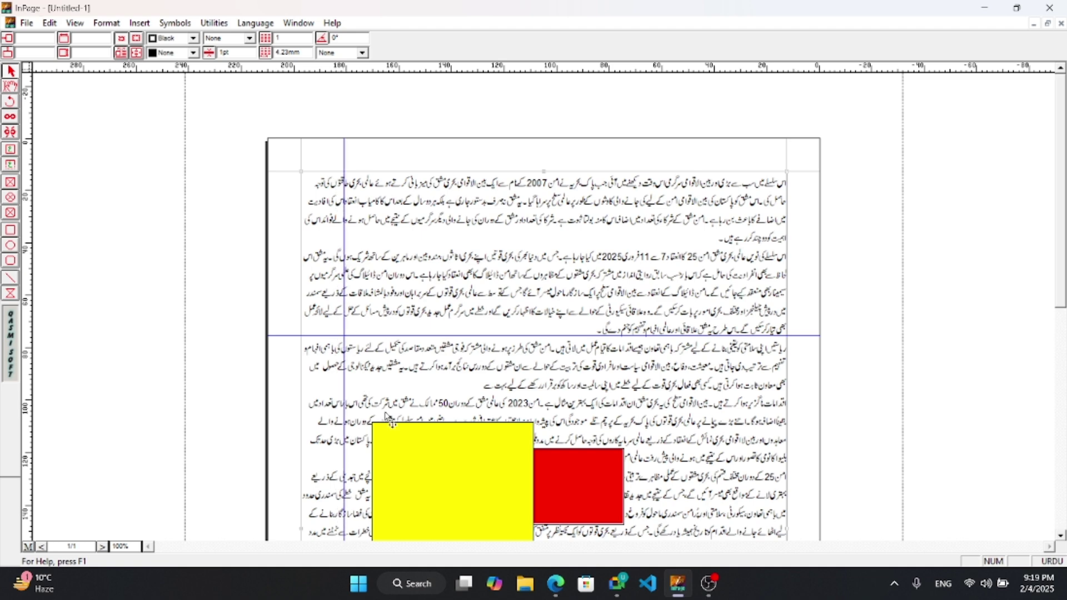
Step: Move the yellow rectangle up to just above the horizontal guide, and view it at 200%
drag(433, 459, 494, 219)
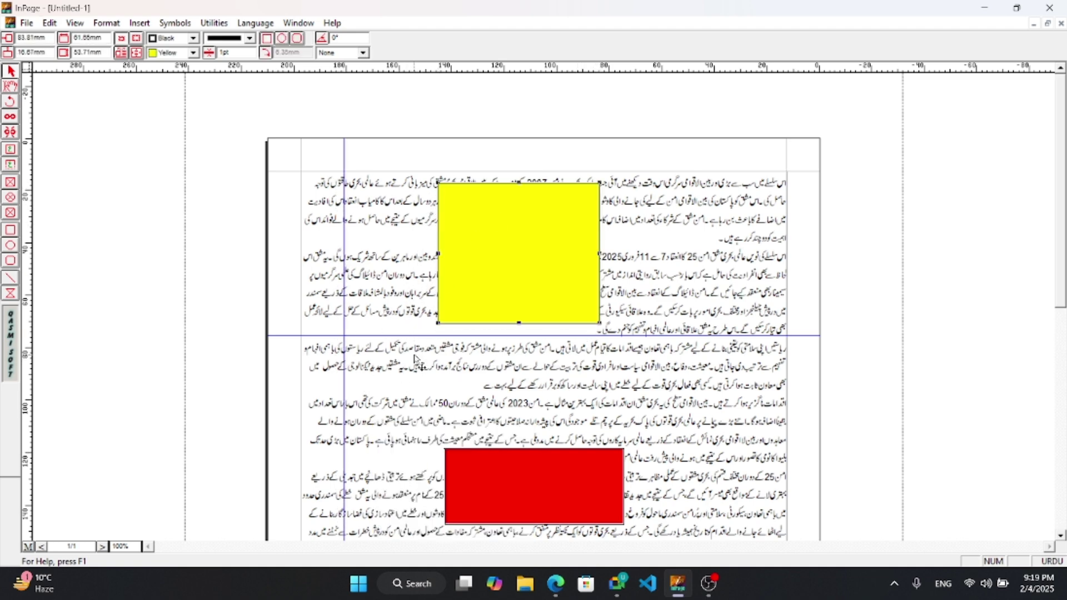
key(ctrl+2)
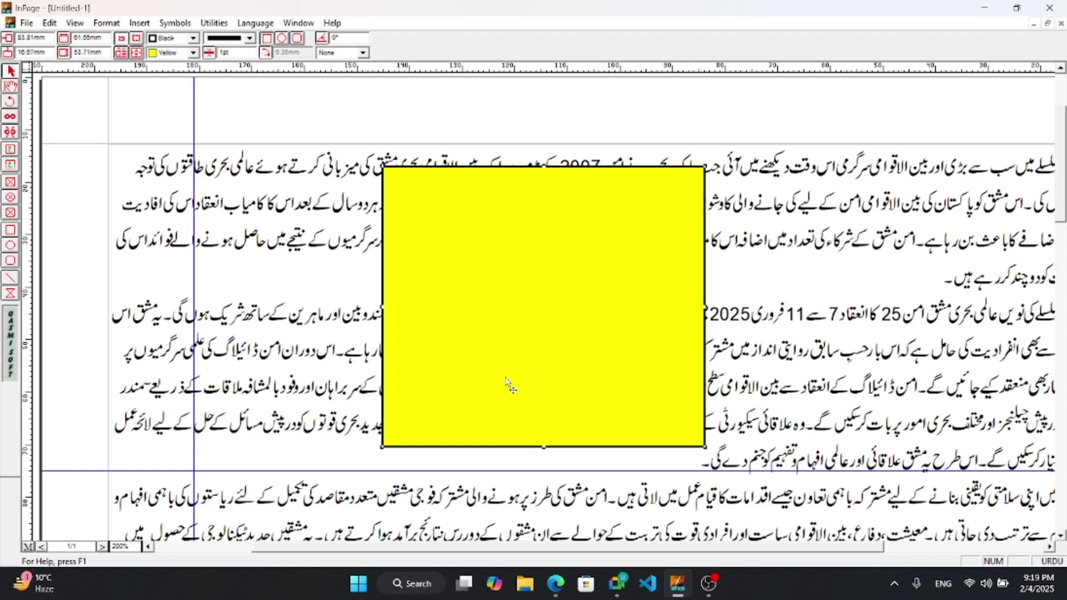
Step: Move the yellow rectangle away from the vertical guide, and check the Snap to Guides command in the lesson PDF before returning to InPage
drag(505, 379, 595, 381)
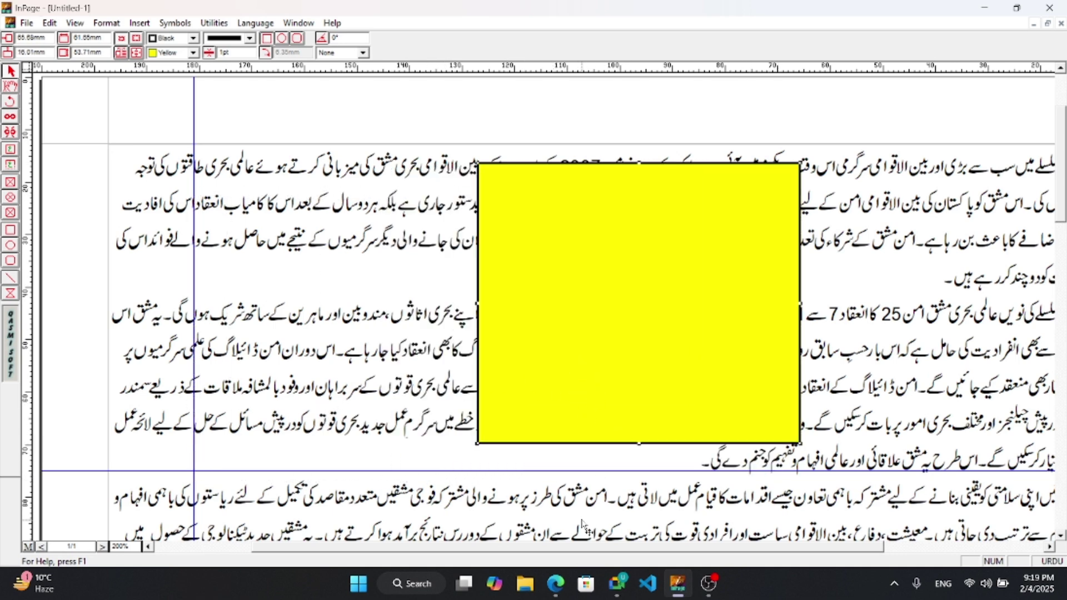
click(564, 583)
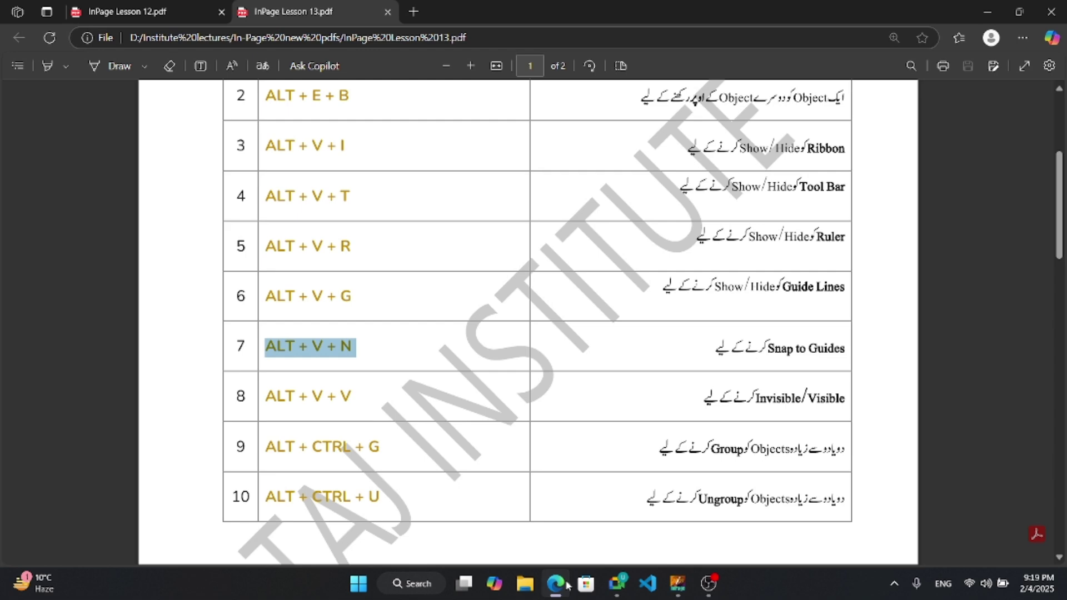
click(555, 583)
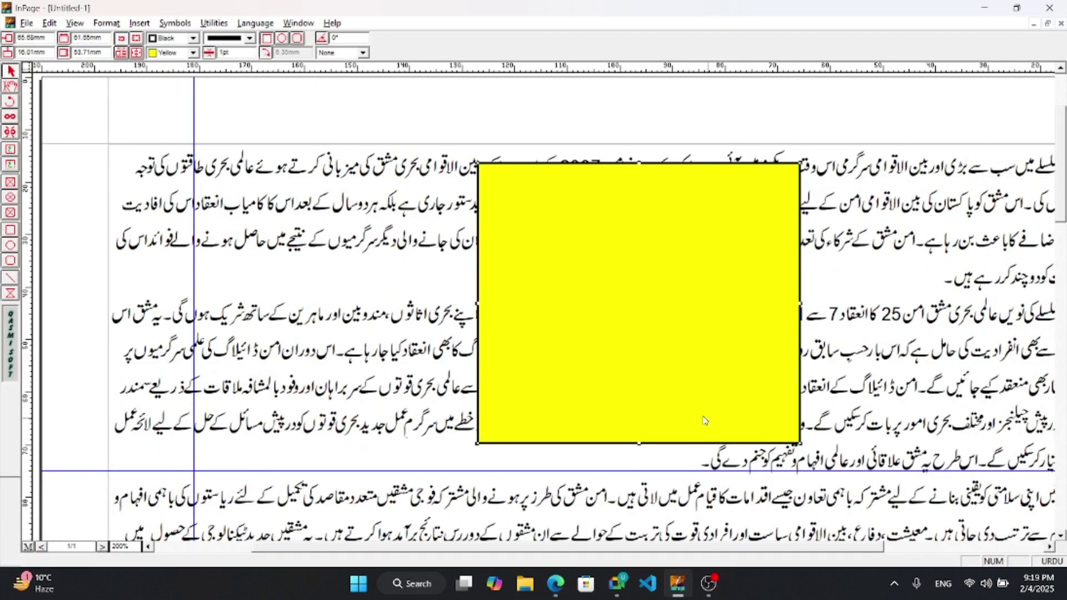
Step: Turn on Snap to Guides, snap the yellow rectangle into the corner where the two guides cross, and move it away again
key(alt+v)
key(Escape)
drag(684, 389, 372, 412)
key(alt+v)
key(Escape)
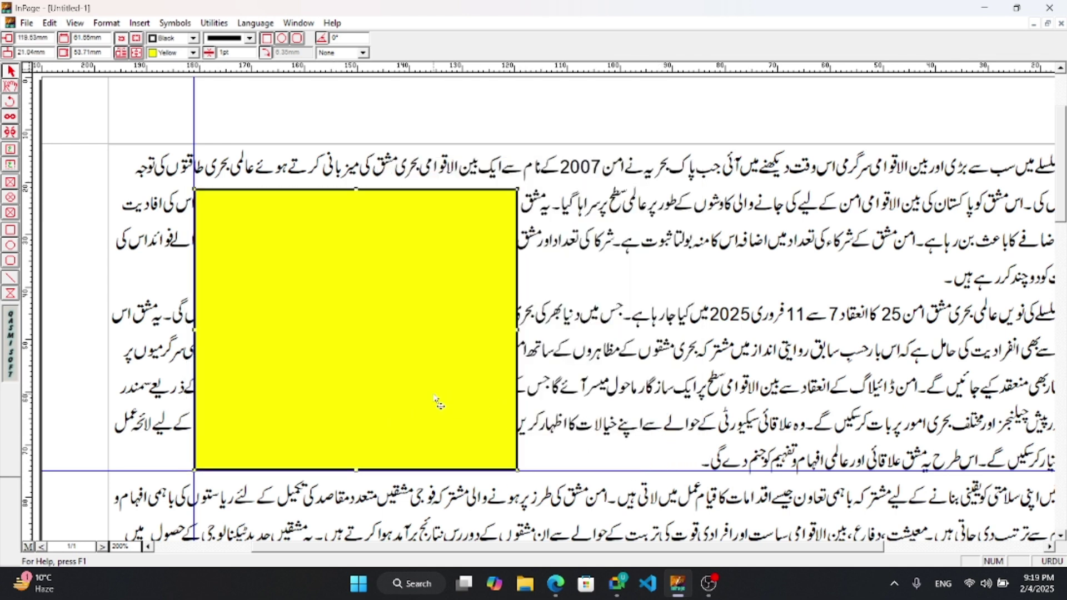
drag(435, 399, 586, 374)
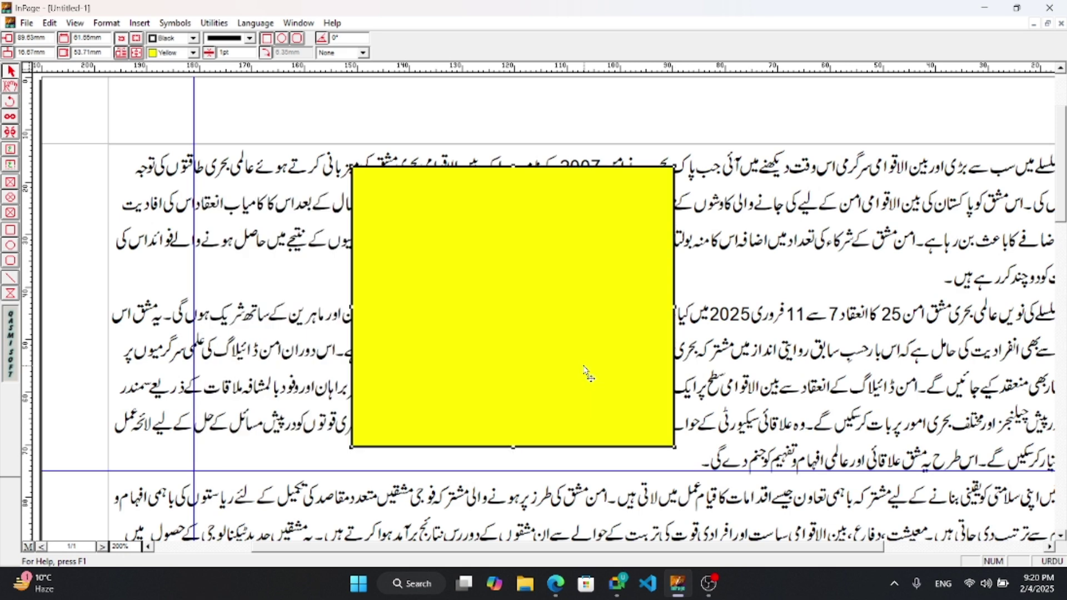
Step: Check the Invisible/Visible command in the lesson PDF, and show the invisible characters in the InPage text at actual size
click(555, 583)
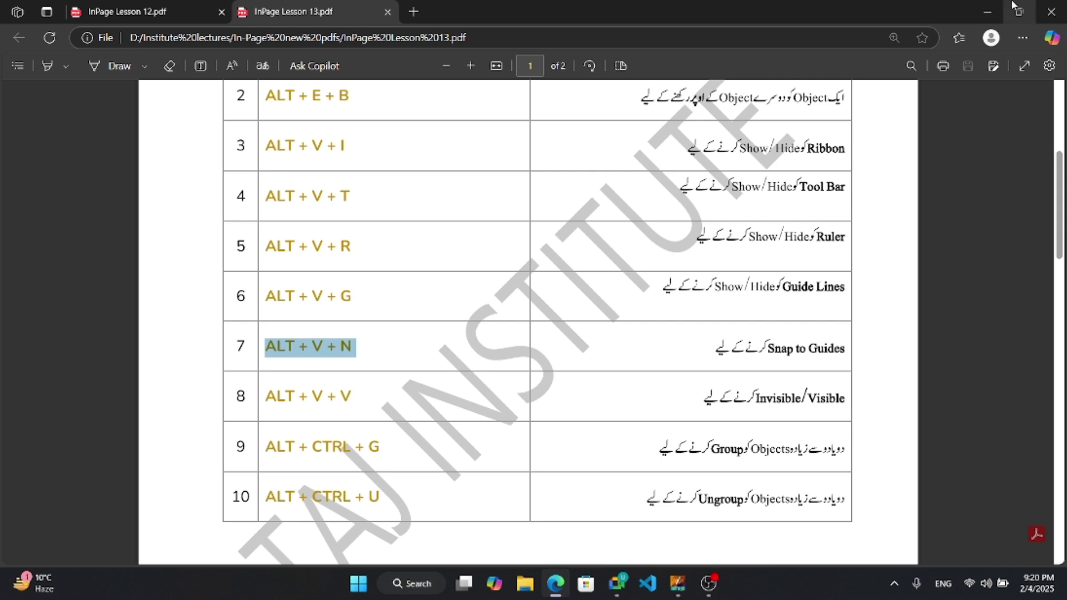
click(987, 11)
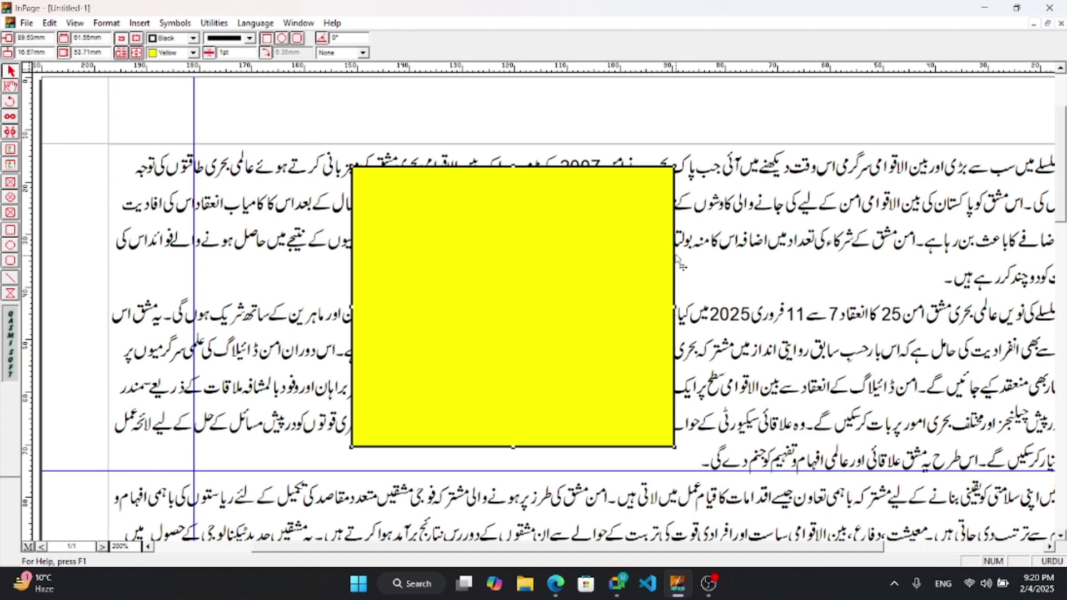
key(alt+v)
key(v)
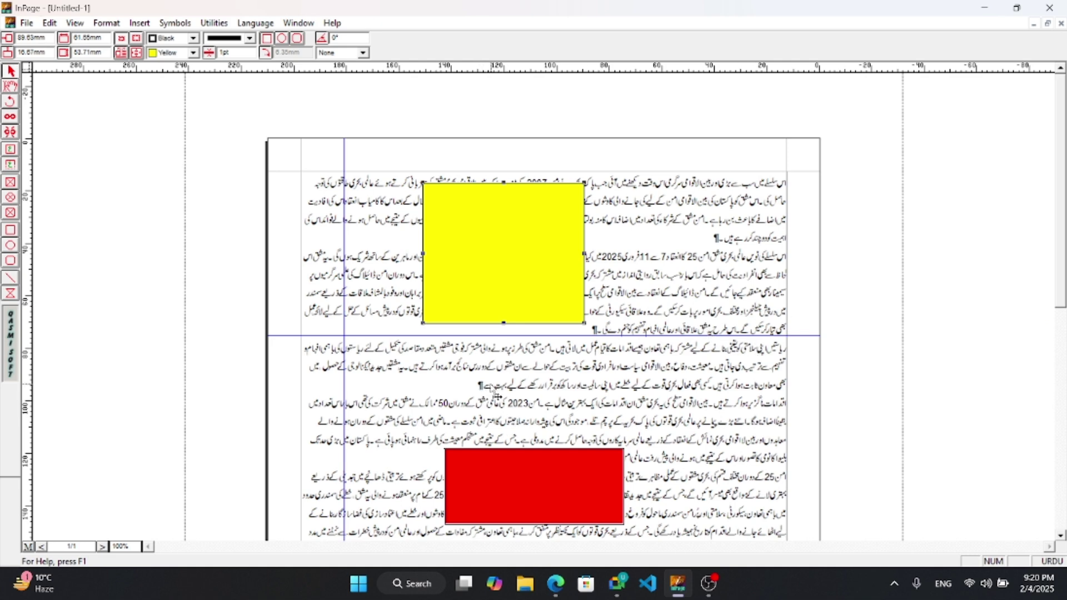
scroll(1060, 290, down, 3)
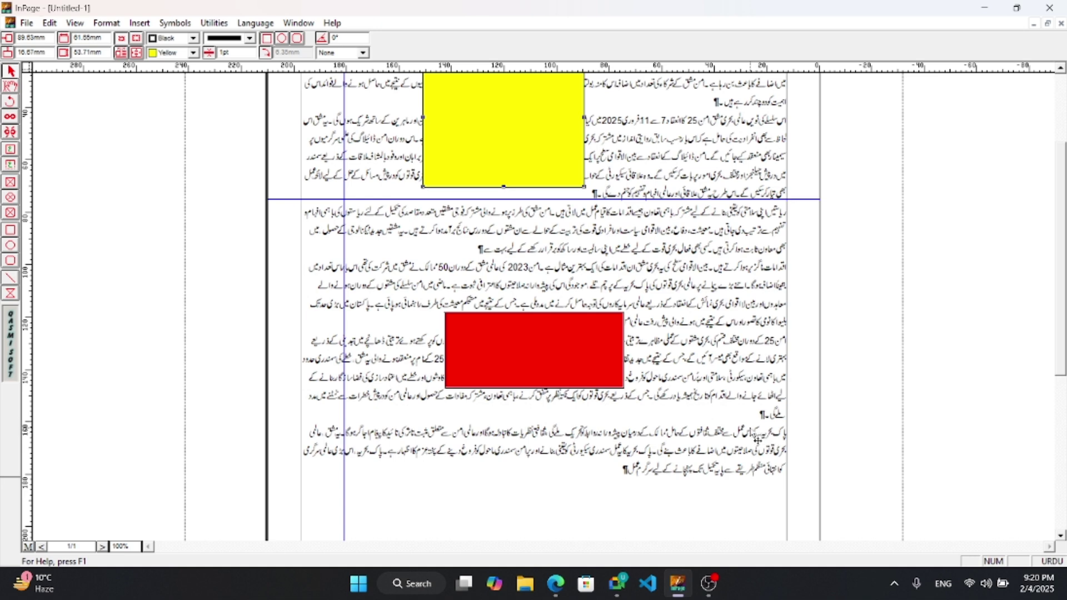
Step: Hide and show the invisible characters twice, and finish with them hidden
key(alt+v)
key(i)
key(alt+v)
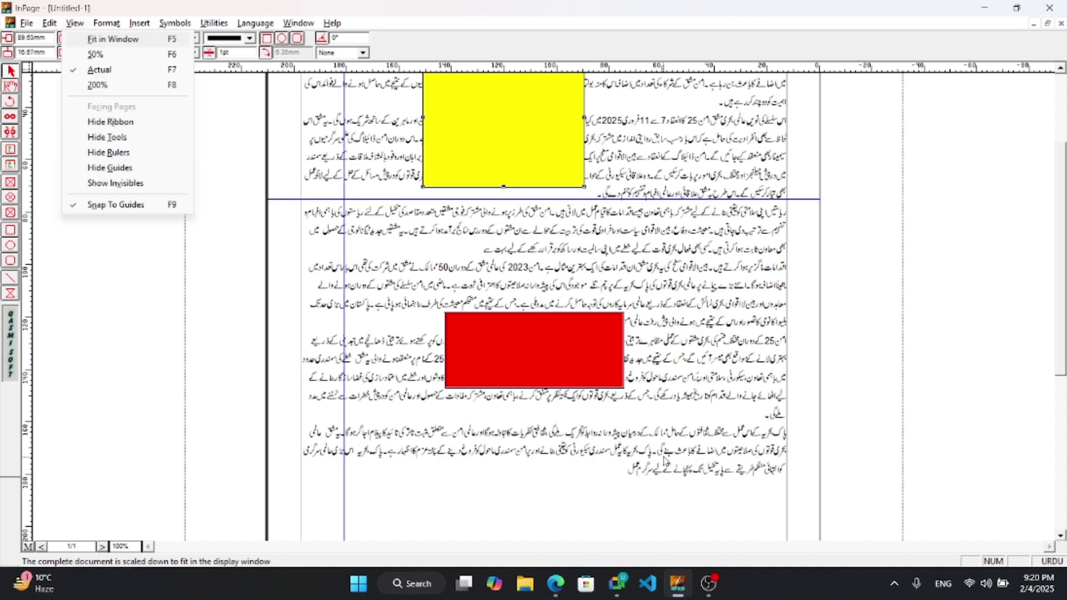
key(i)
key(alt+v)
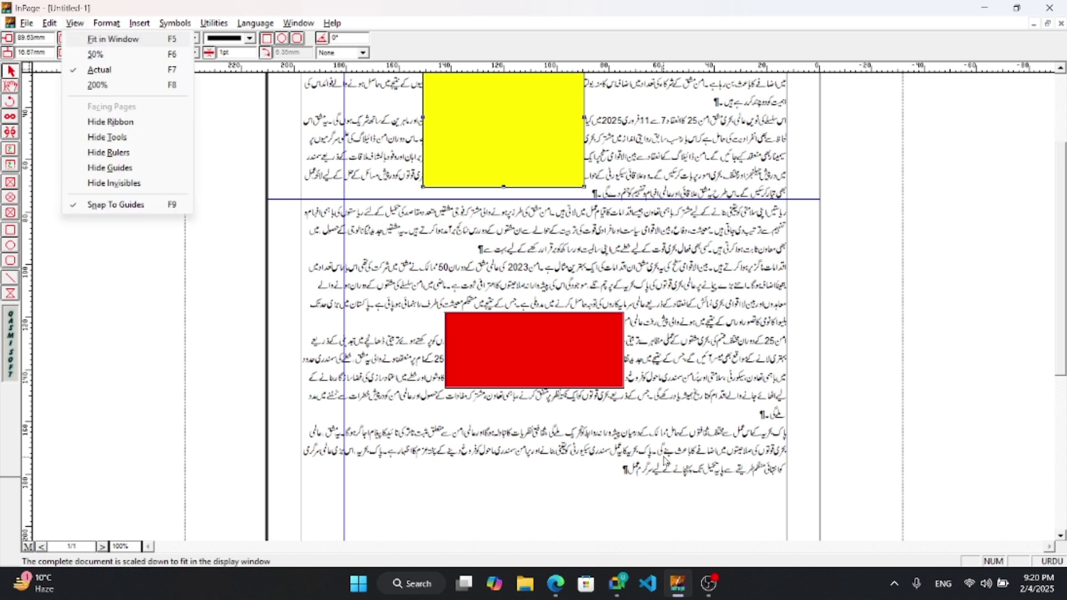
key(i)
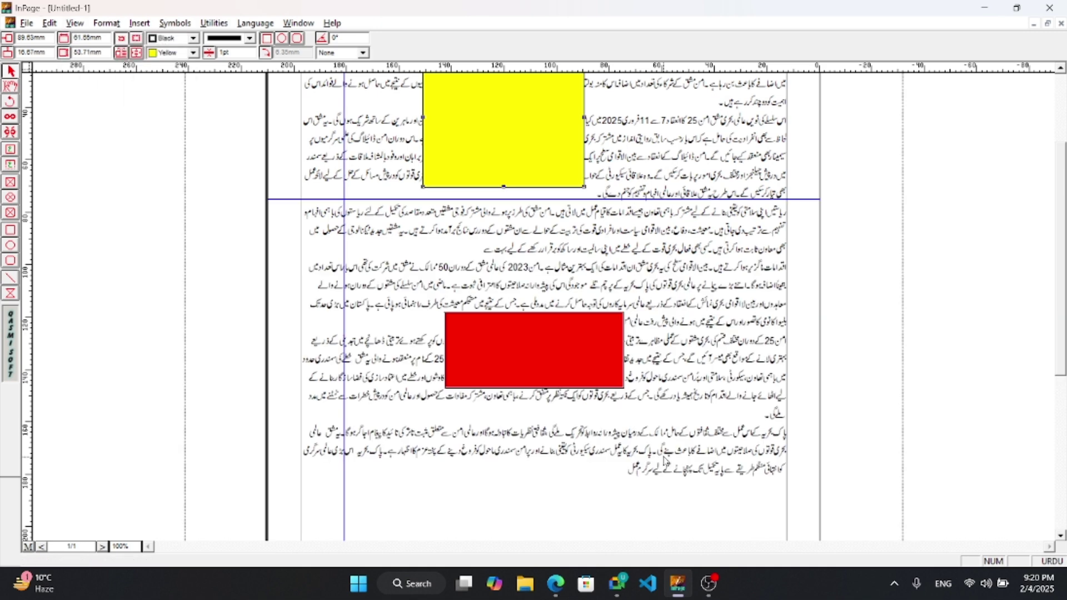
key(alt+v)
key(i)
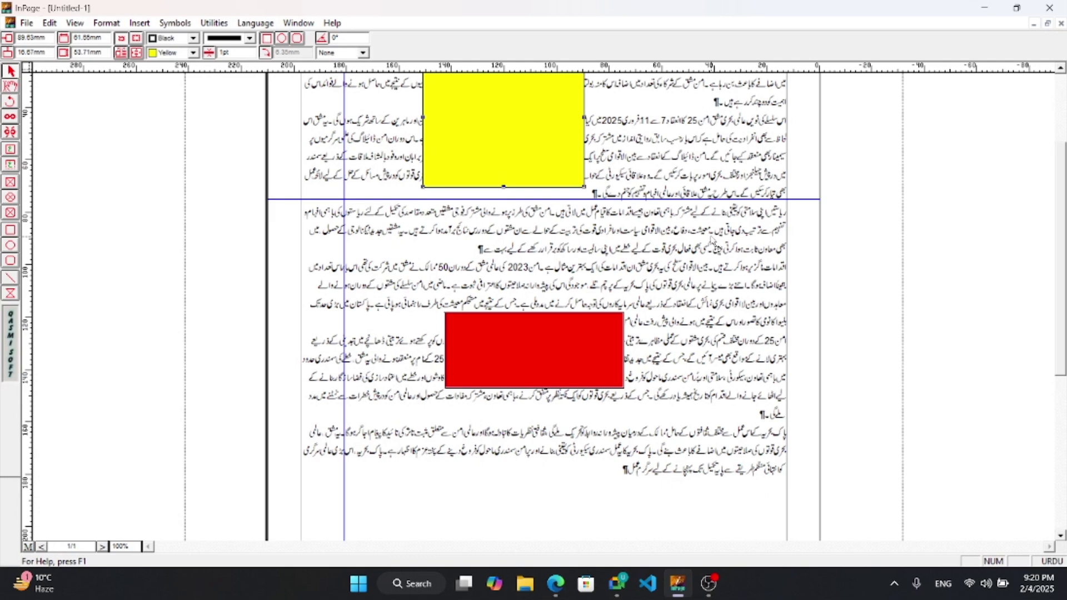
key(ctrl+i)
Step: Switch to the lesson PDF, highlight the Group and Ungroup commands in rows 9 and 10, and return to InPage
click(556, 584)
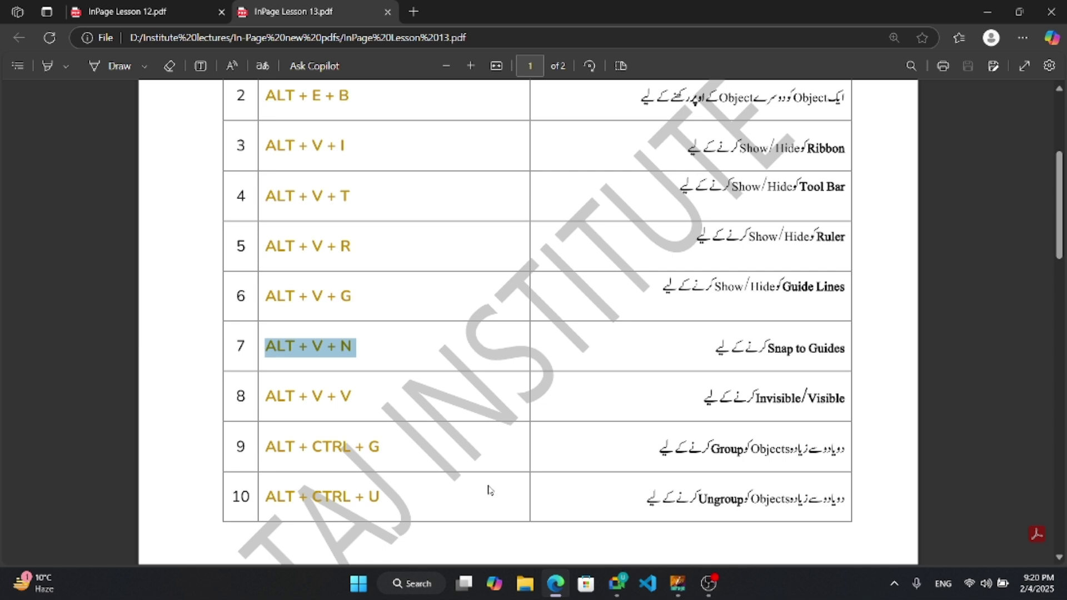
scroll(489, 490, down, 1)
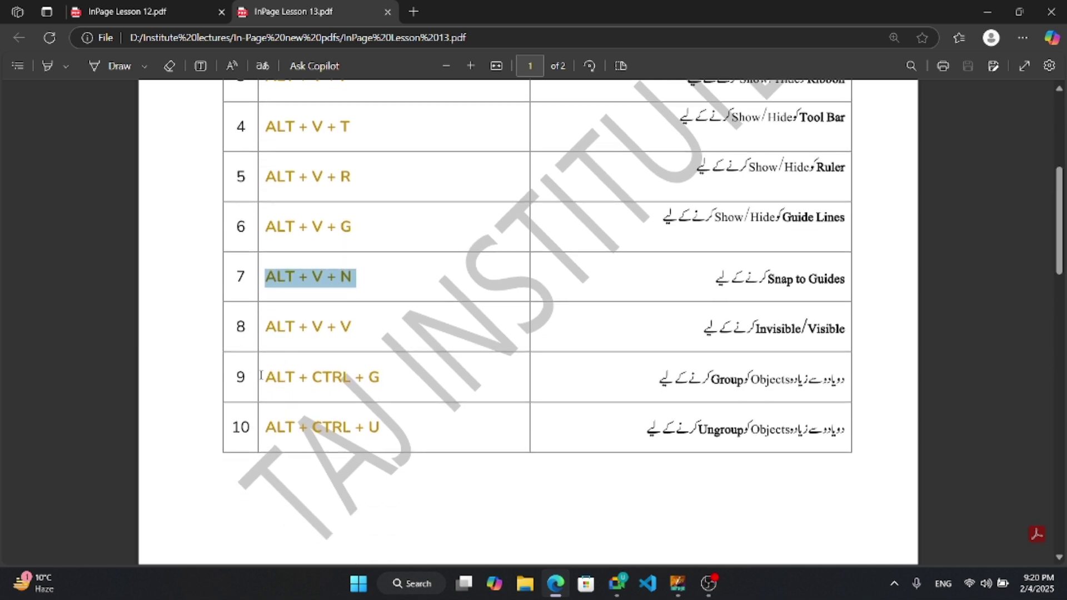
drag(261, 375, 417, 383)
drag(266, 428, 382, 430)
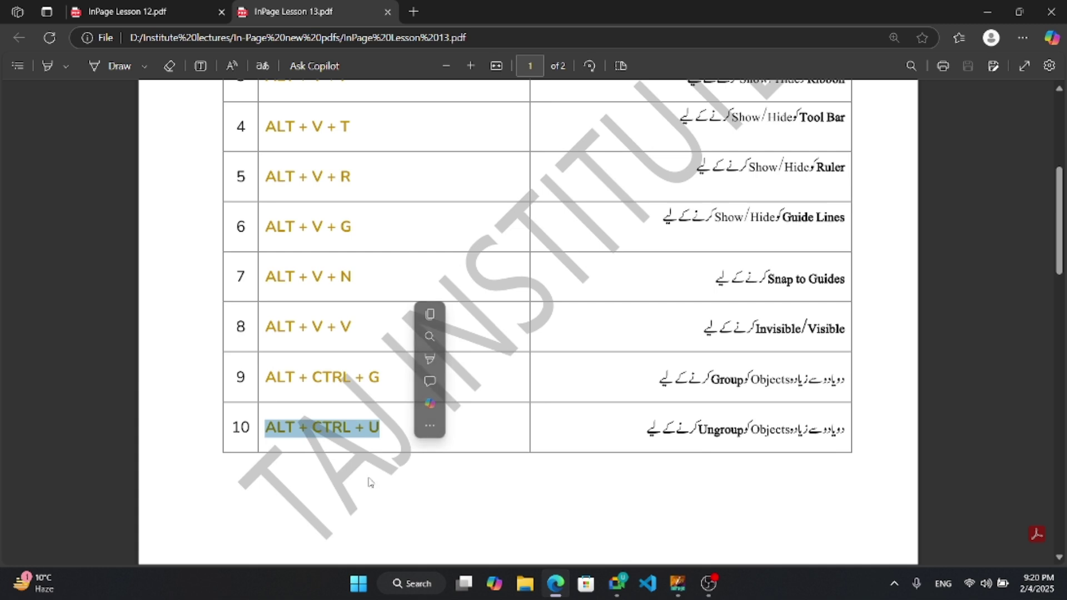
click(683, 590)
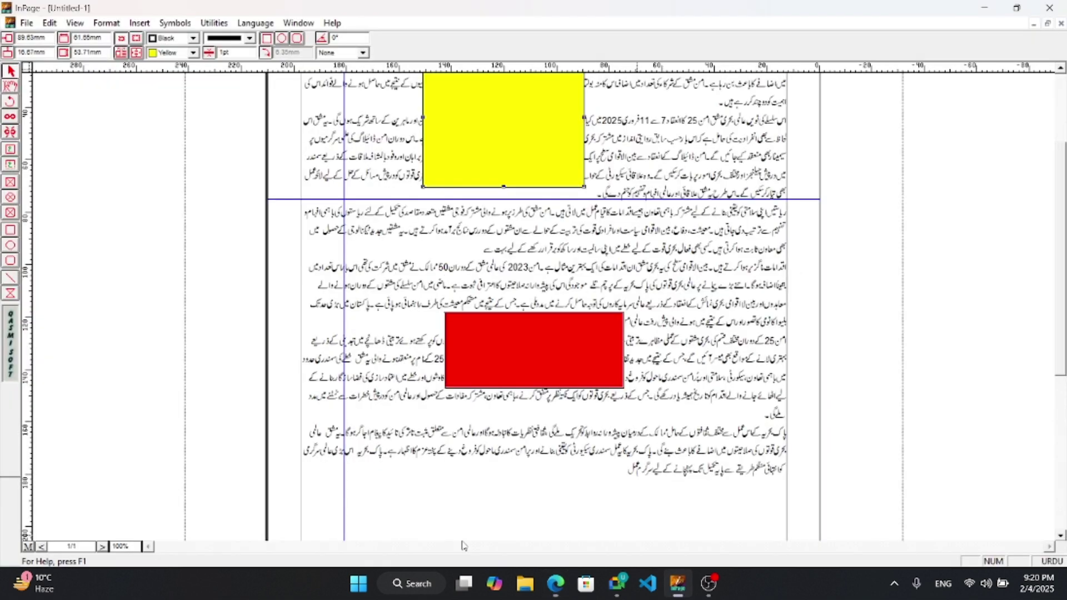
Step: Arrange the yellow rectangle so it overlaps the lower-left corner of the red one, and select both rectangles
drag(503, 172, 441, 476)
click(620, 349)
drag(620, 349, 619, 349)
drag(471, 431, 481, 405)
click(628, 358)
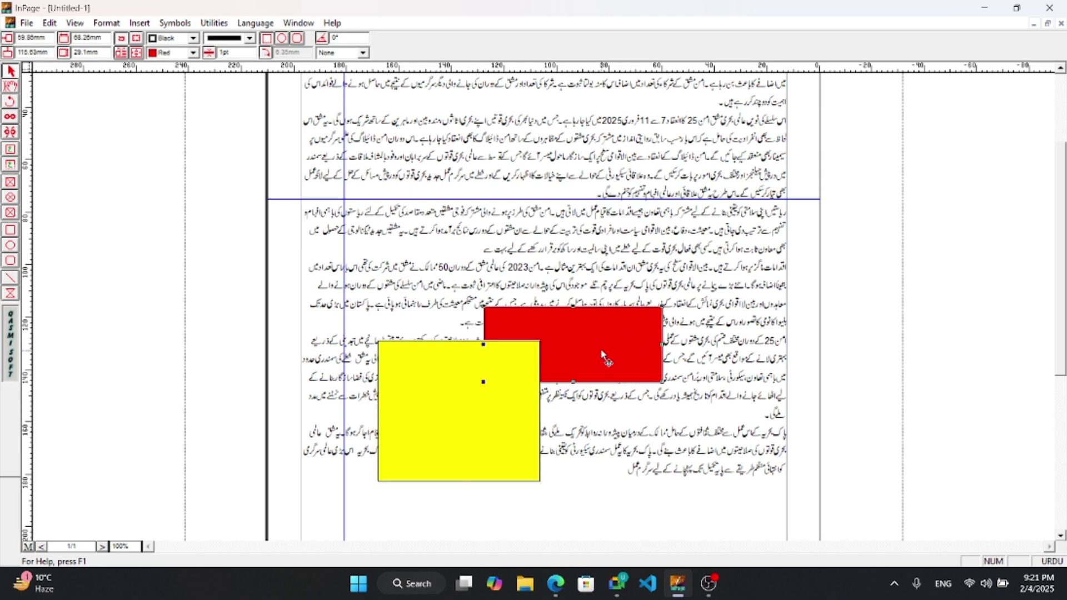
click(484, 418)
drag(595, 338, 611, 351)
shift+click(533, 427)
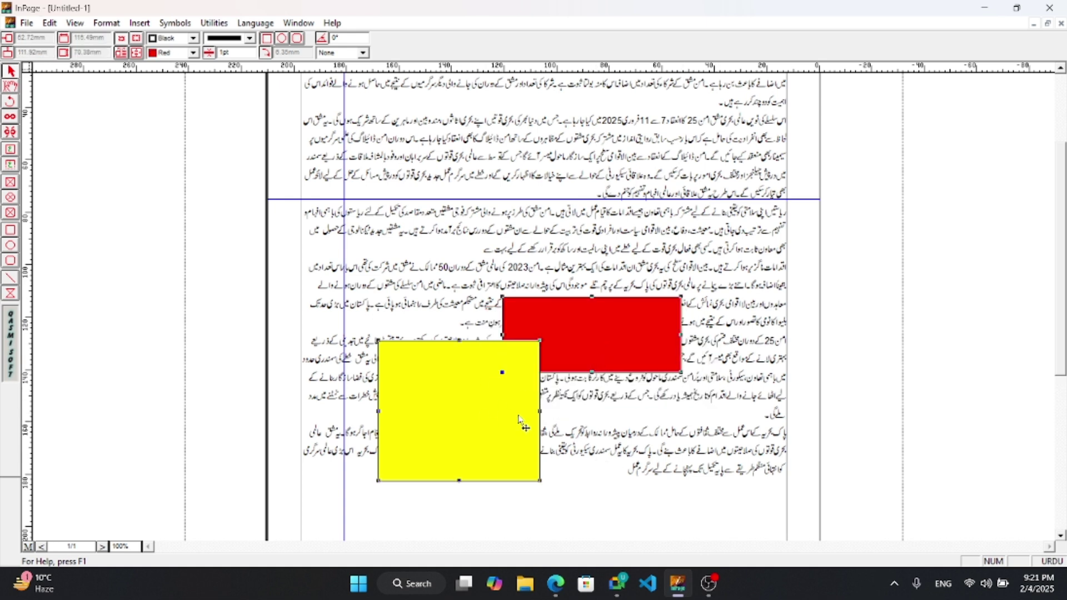
Step: Check the Group command in the lesson PDF, group the two rectangles in InPage, and move the group up the page
click(557, 584)
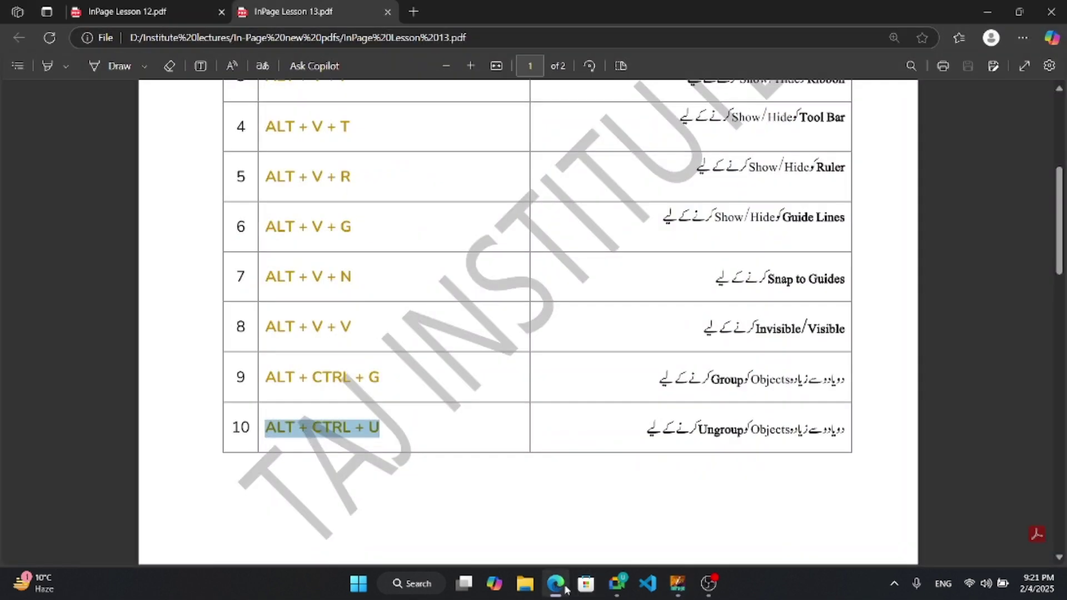
click(556, 584)
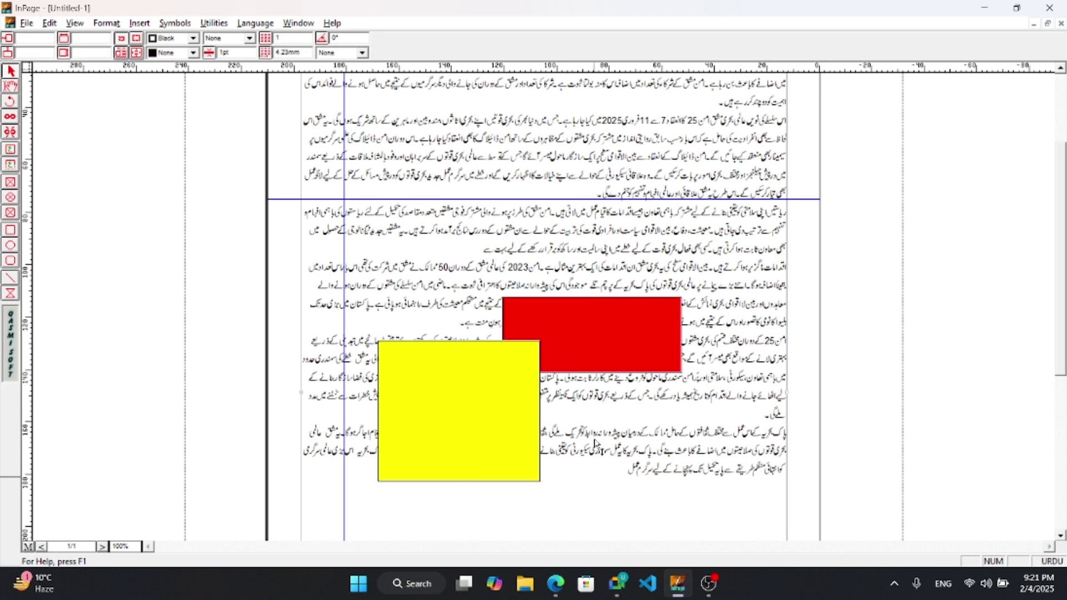
drag(567, 407, 515, 340)
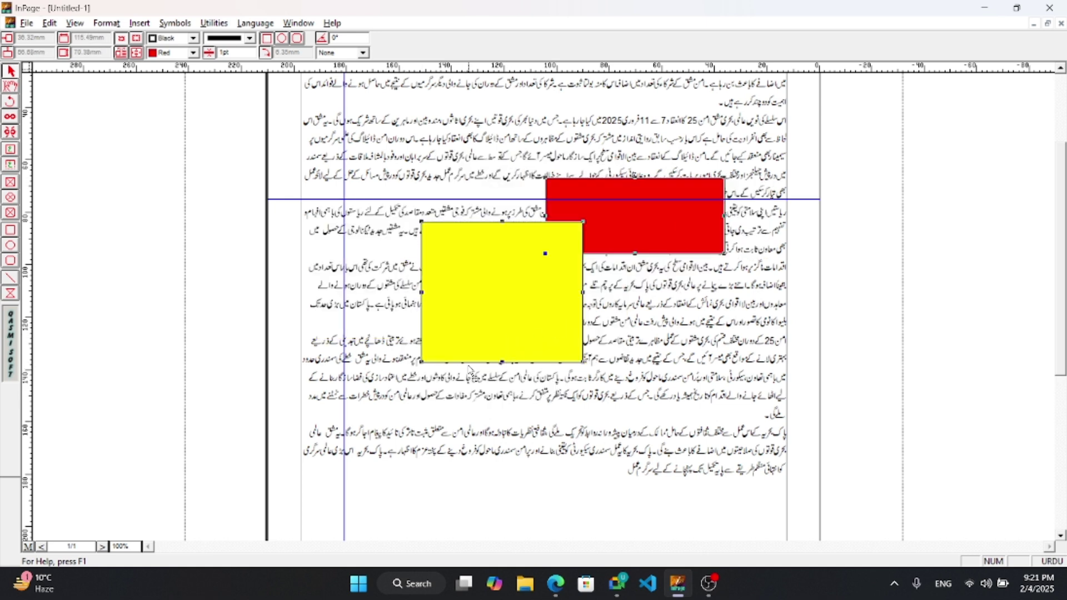
Step: Shrink and enlarge the yellow rectangle within the group, and move the grouped rectangles together
drag(424, 361, 490, 320)
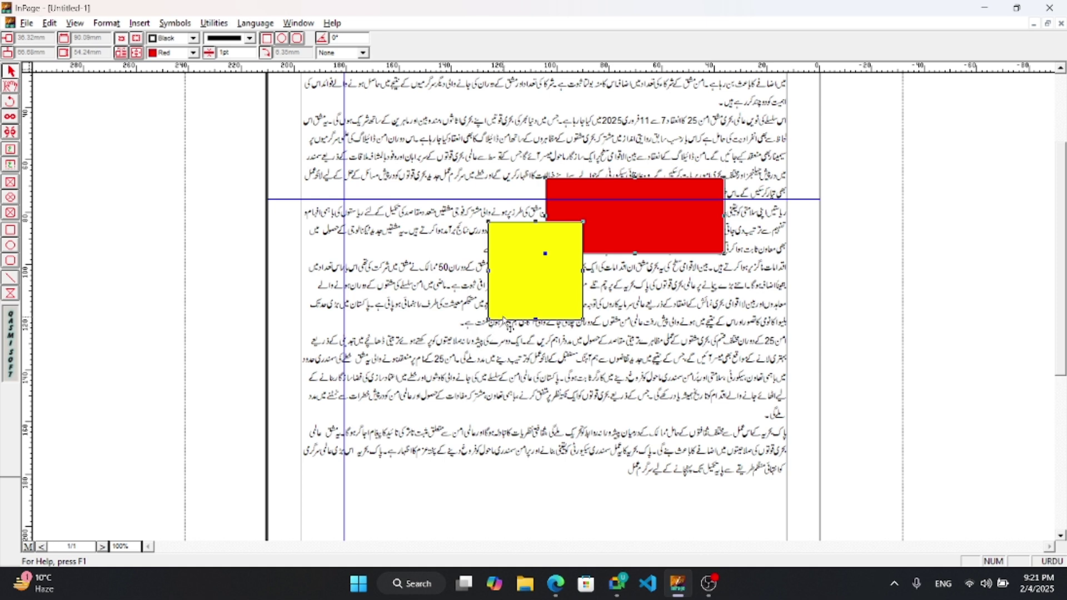
drag(488, 320, 397, 413)
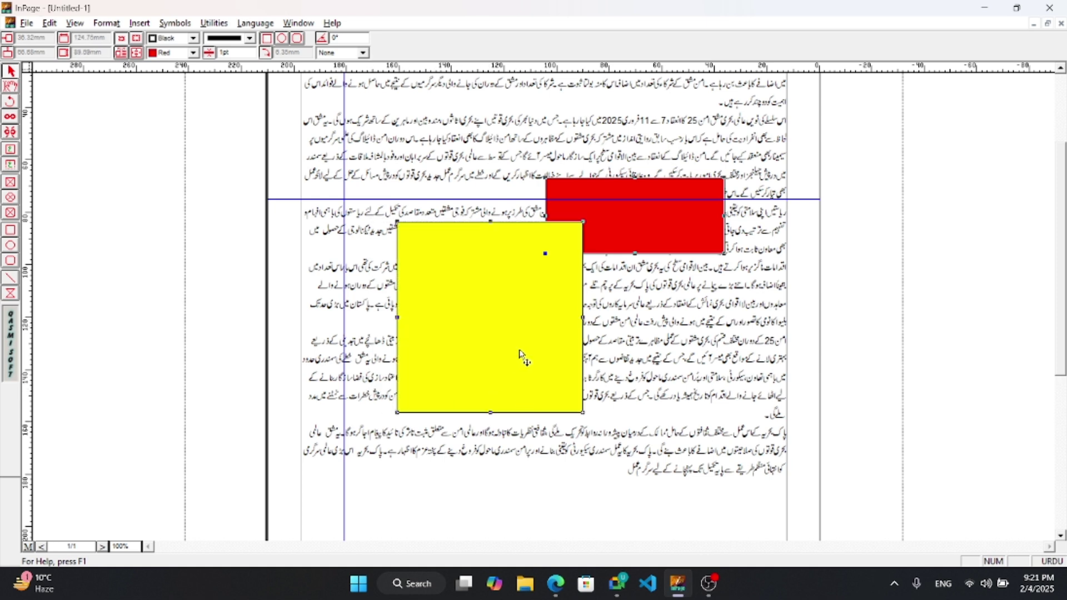
drag(521, 357, 543, 378)
drag(505, 303, 470, 266)
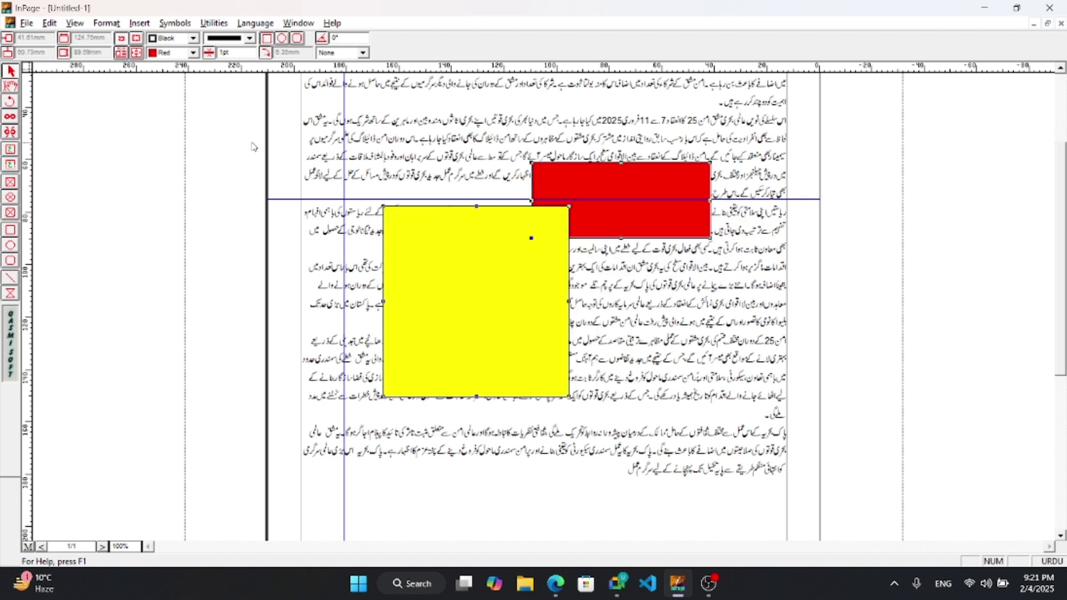
Step: Fill both grouped rectangles with Green, and change their fill to Red
click(193, 53)
click(167, 90)
click(192, 53)
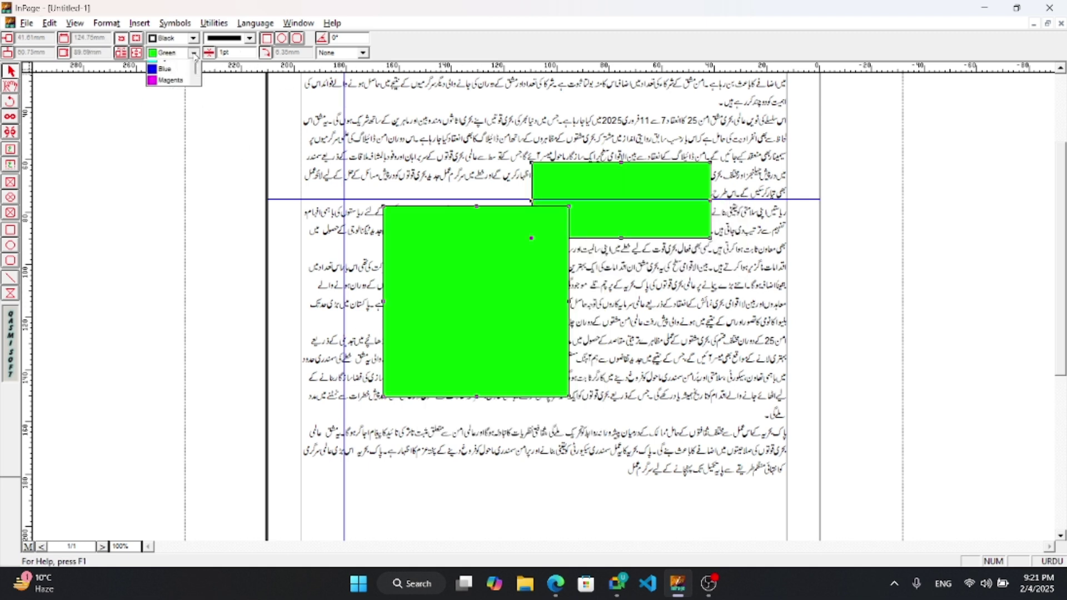
scroll(170, 88, up, 2)
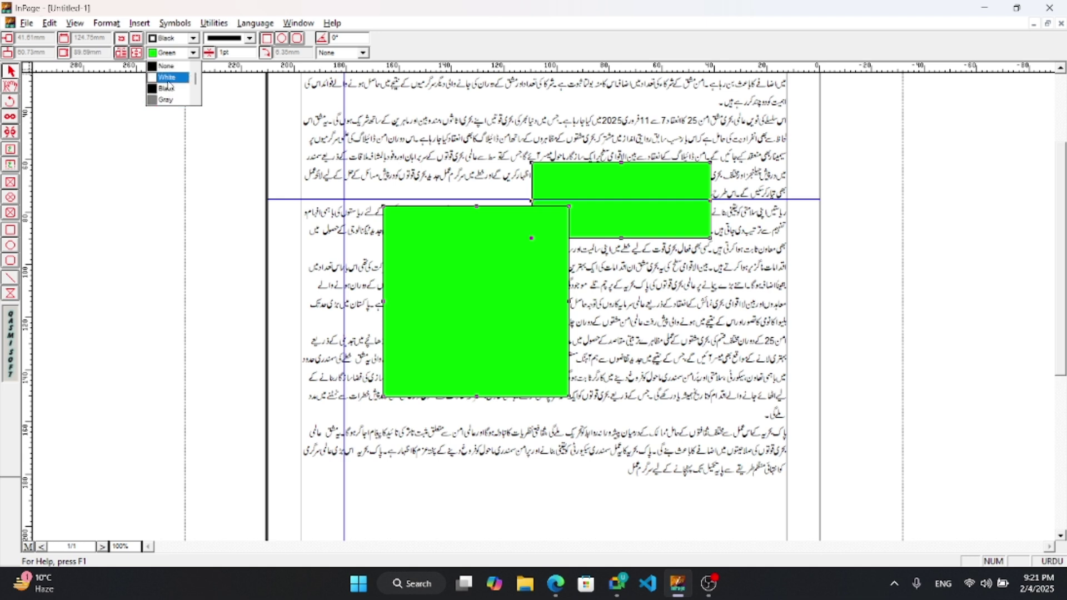
click(184, 80)
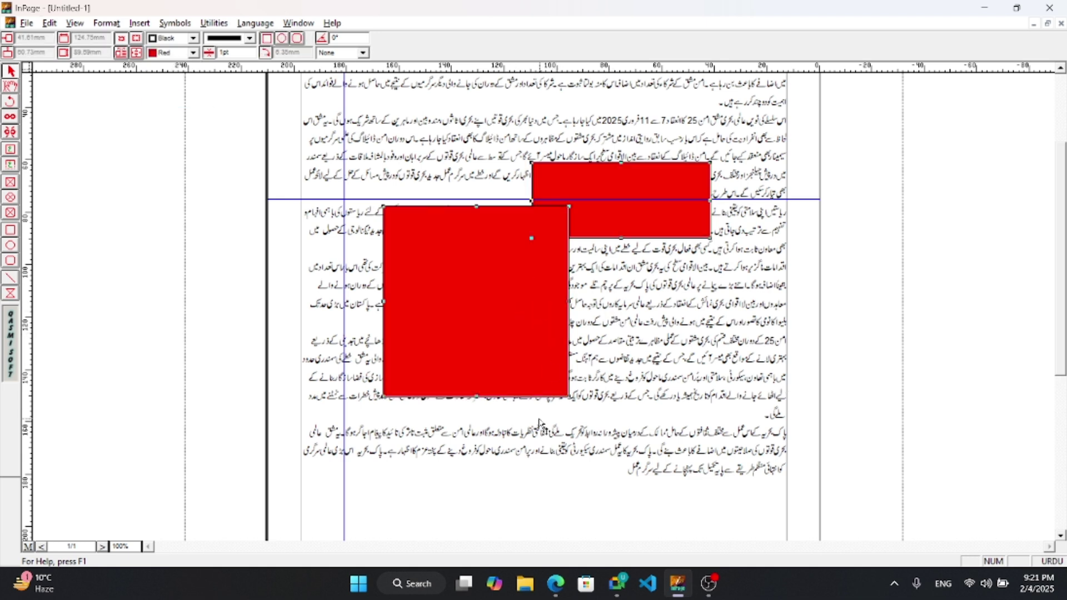
Step: Move the group slightly, ungroup it, and move the large and small rectangles apart separately
mouse_move(534, 357)
mouse_down()
mouse_move(579, 382)
mouse_move(540, 365)
mouse_up()
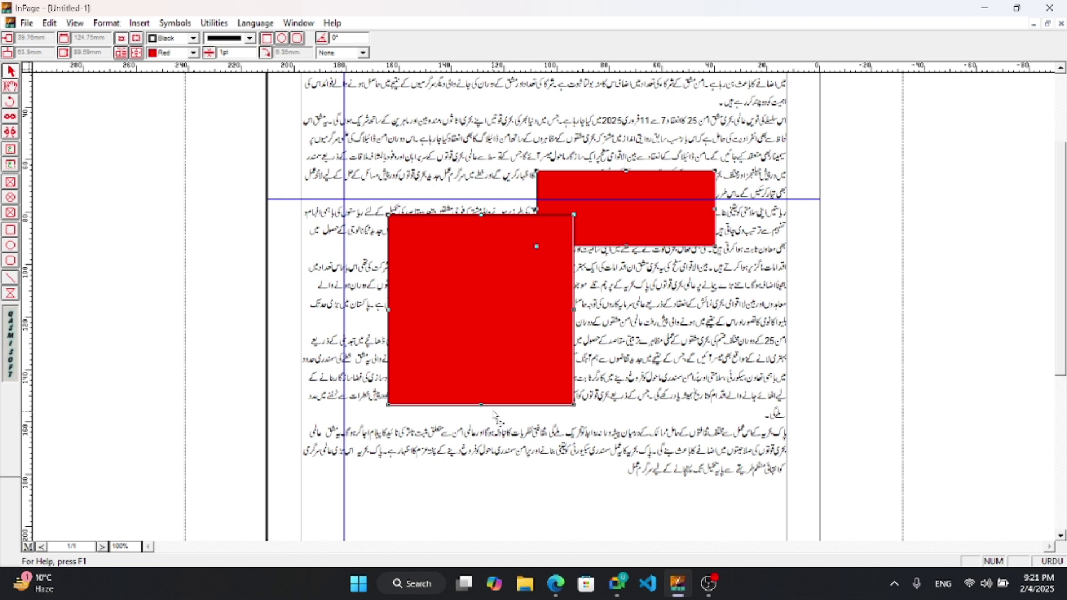
click(640, 357)
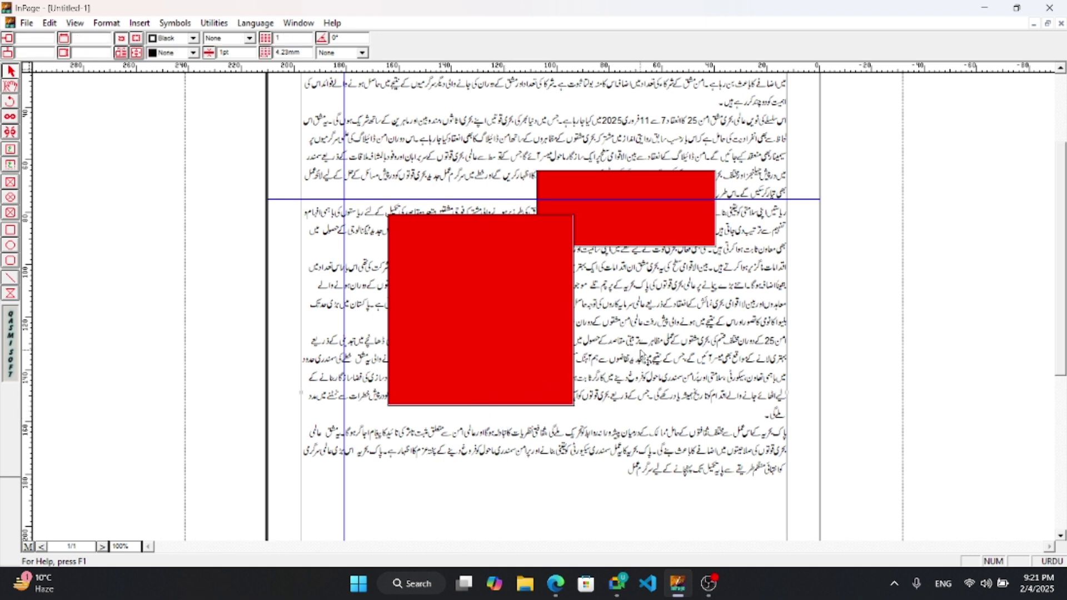
drag(558, 298, 519, 371)
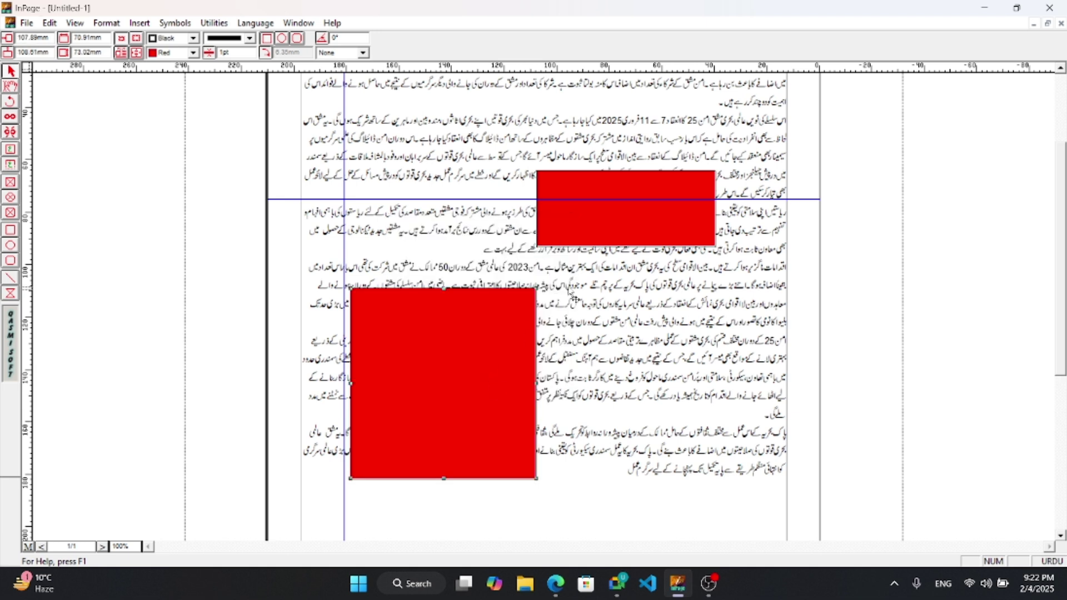
drag(631, 227, 643, 209)
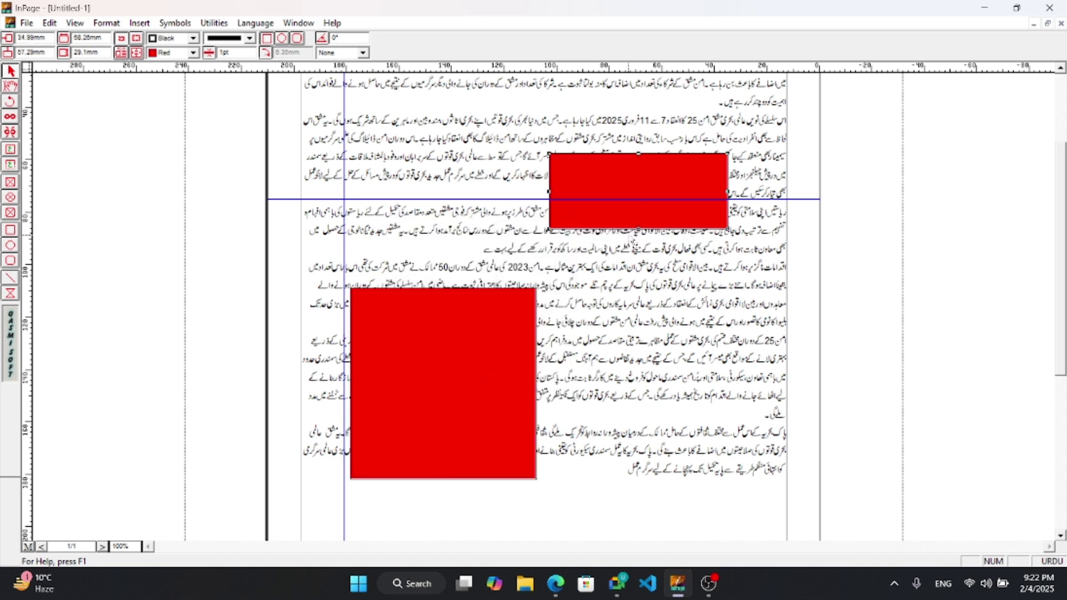
Step: Check the Ungroup command in the lesson PDF, and fill only the smaller upper rectangle with Yellow in InPage
click(555, 583)
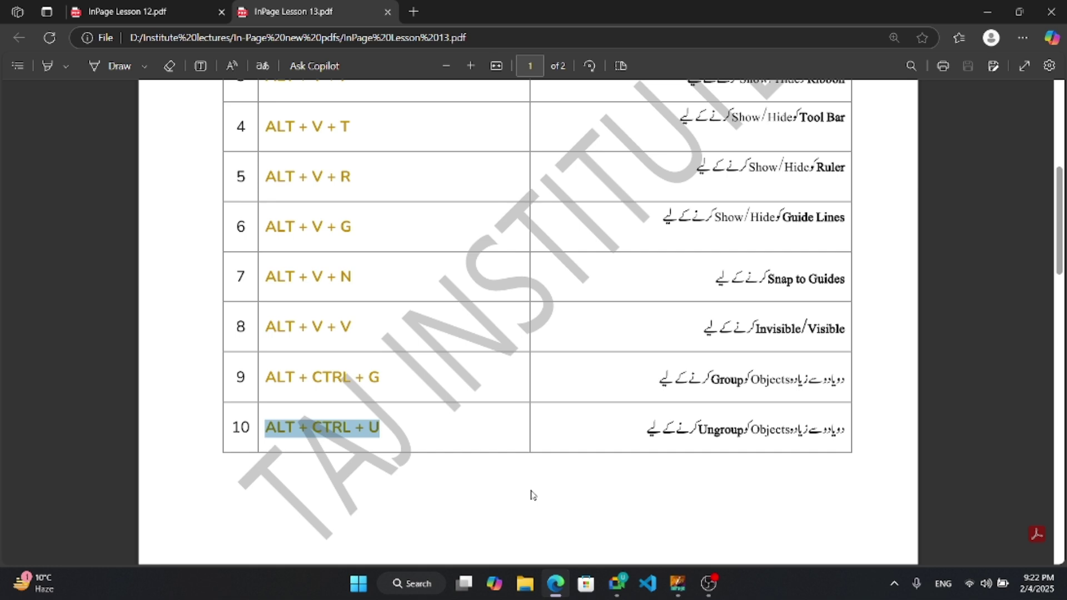
click(677, 584)
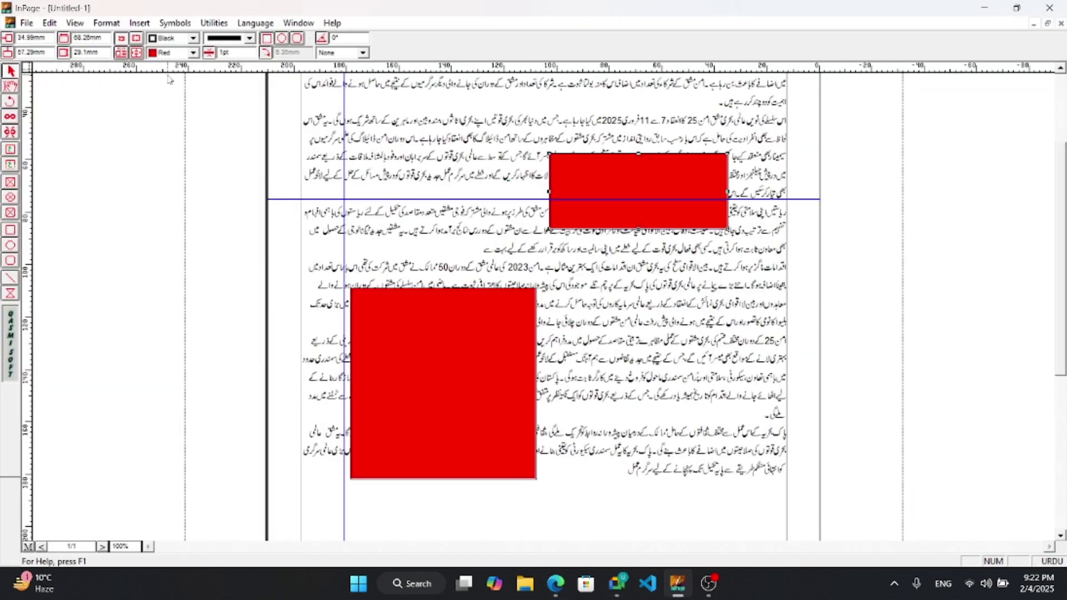
click(193, 52)
click(177, 79)
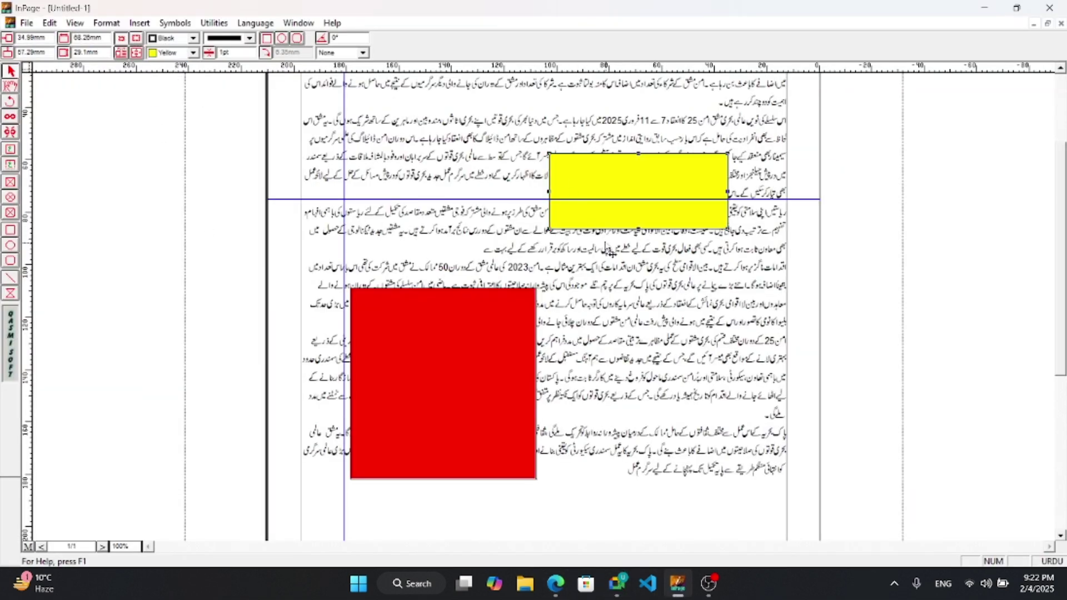
Step: Move the red and yellow rectangles separately so that the red one partly overlaps the yellow one
drag(479, 362, 535, 309)
click(634, 218)
drag(634, 218, 622, 301)
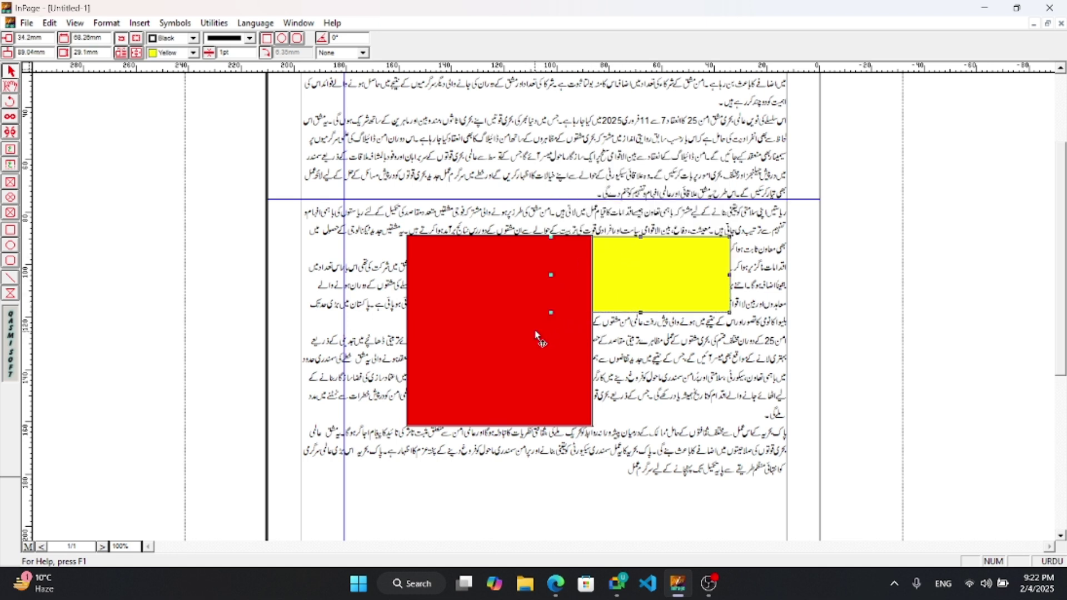
drag(539, 340, 560, 374)
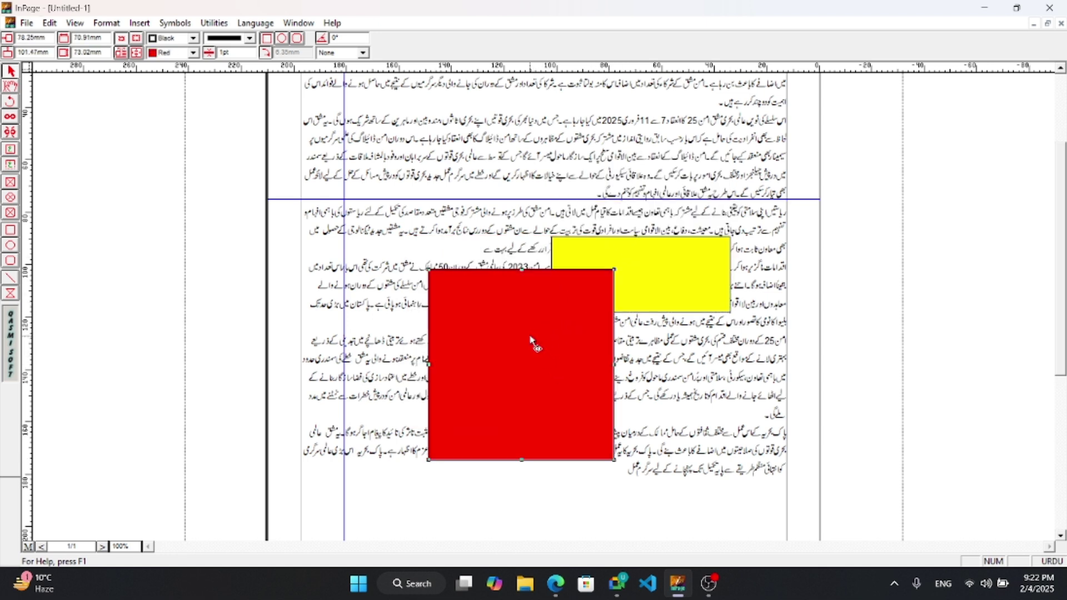
Step: Review the Extra Commands list and the Preferences Commands page in the Lesson 13 PDF, and return to InPage
click(555, 579)
scroll(545, 452, down, 8)
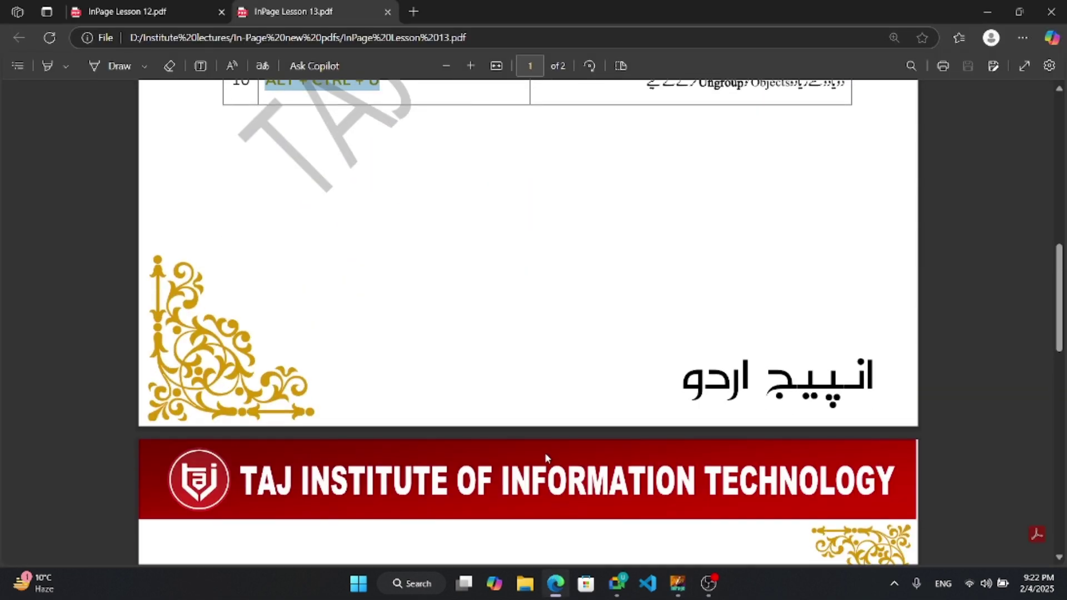
scroll(546, 447, up, 10)
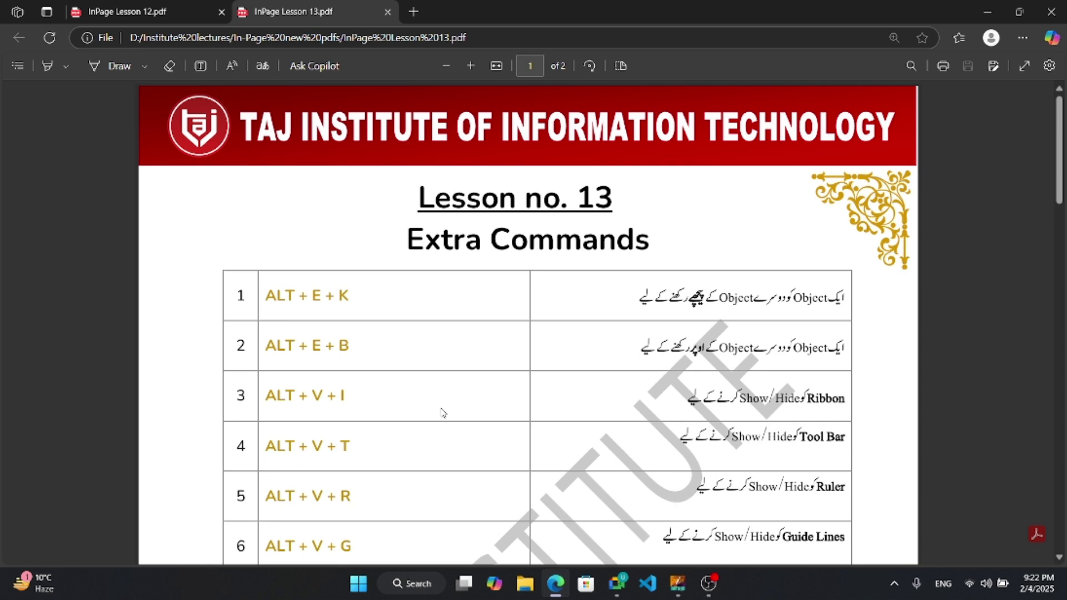
scroll(443, 413, down, 5)
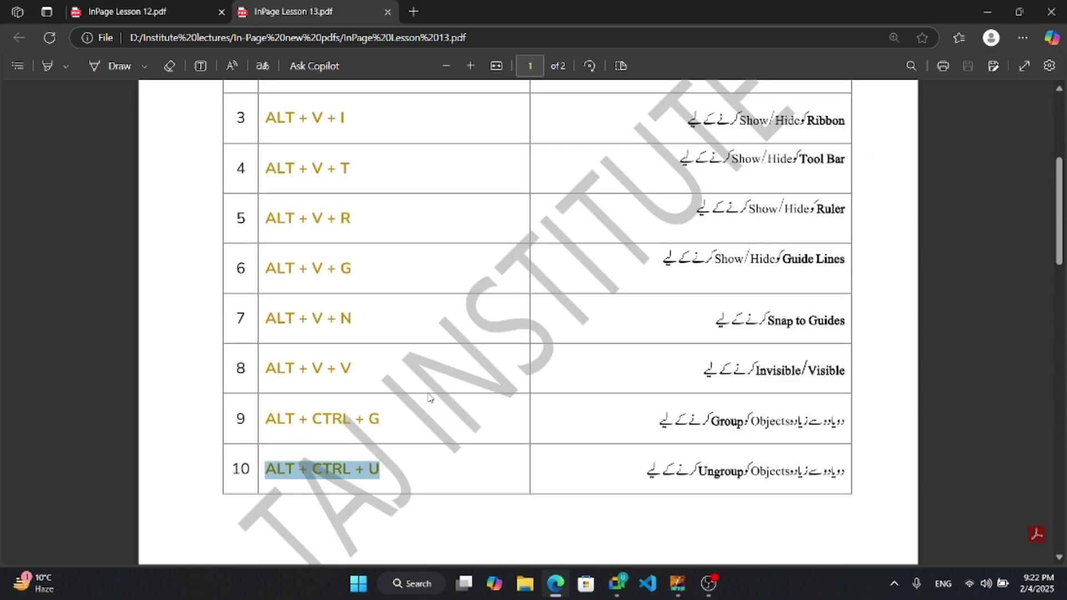
scroll(439, 375, down, 3)
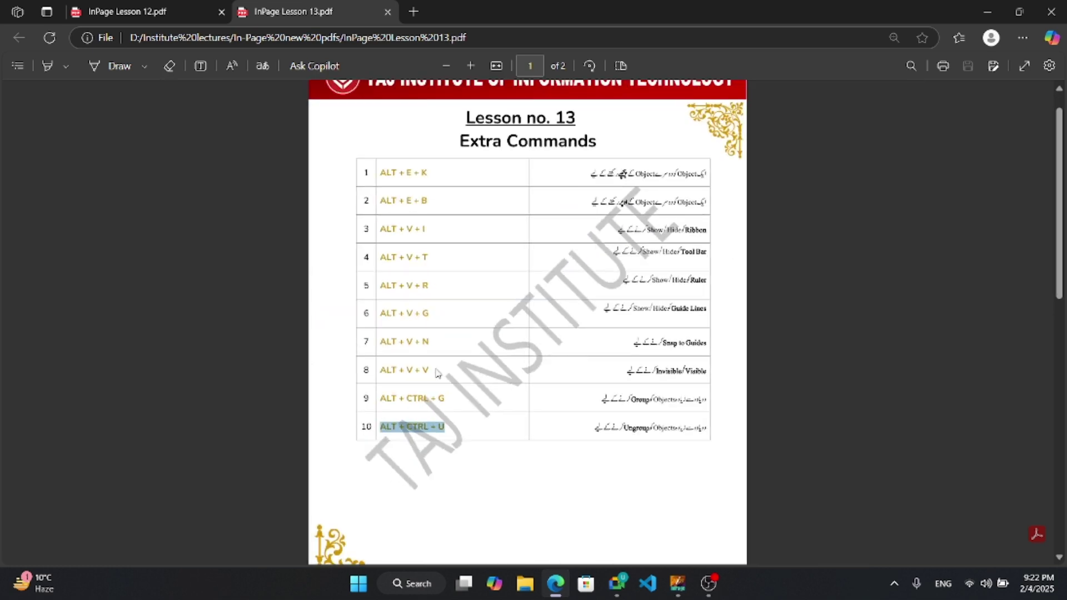
scroll(437, 372, down, 6)
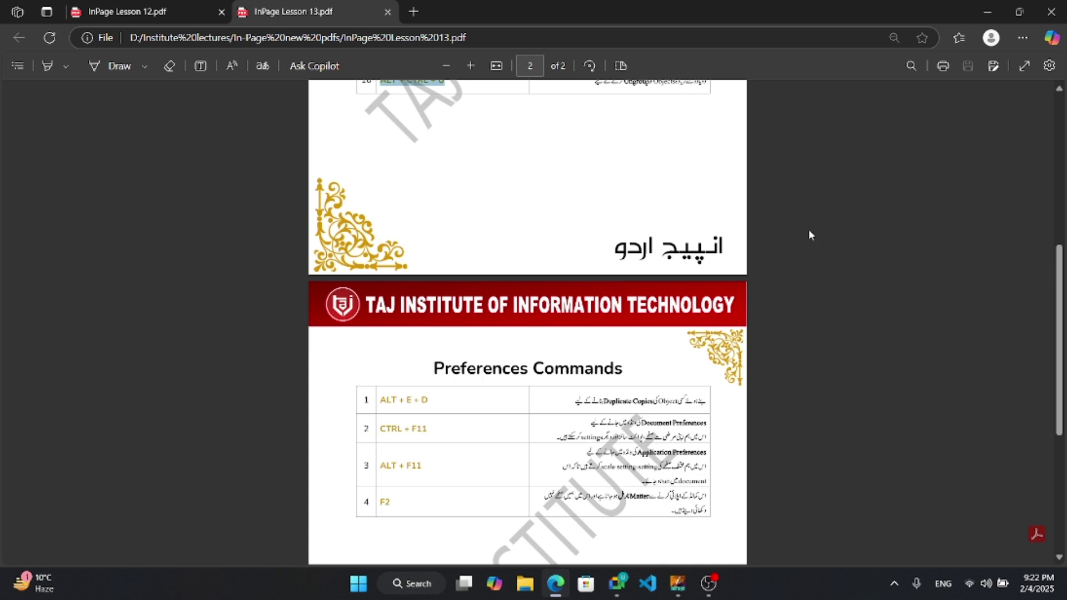
click(987, 11)
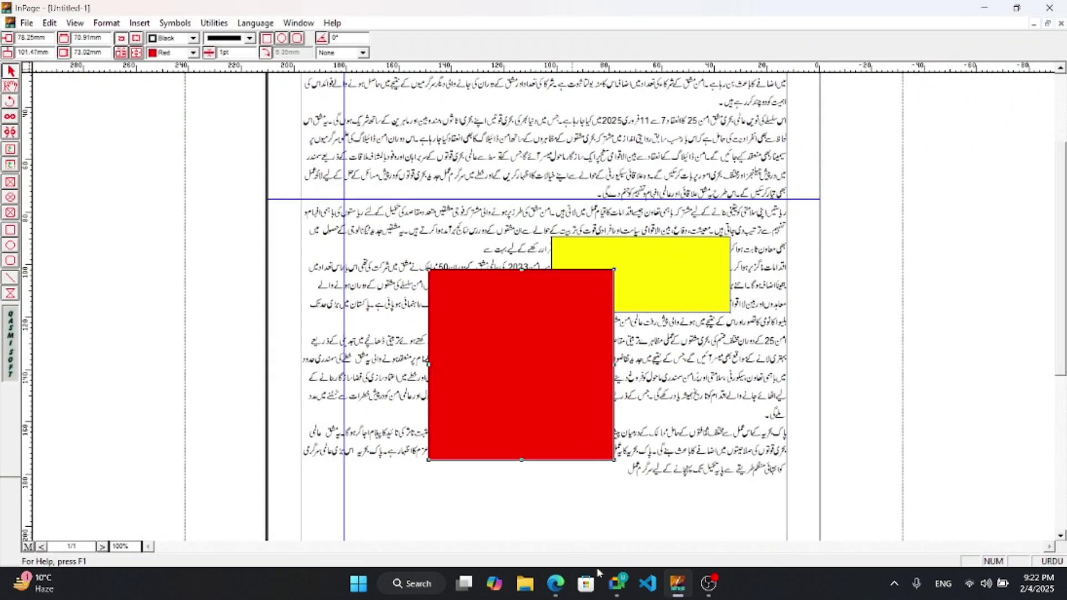
Step: Check the in-call messages in Google Meet, and highlight the Snap to Guides description in the Lesson 13 PDF
click(578, 500)
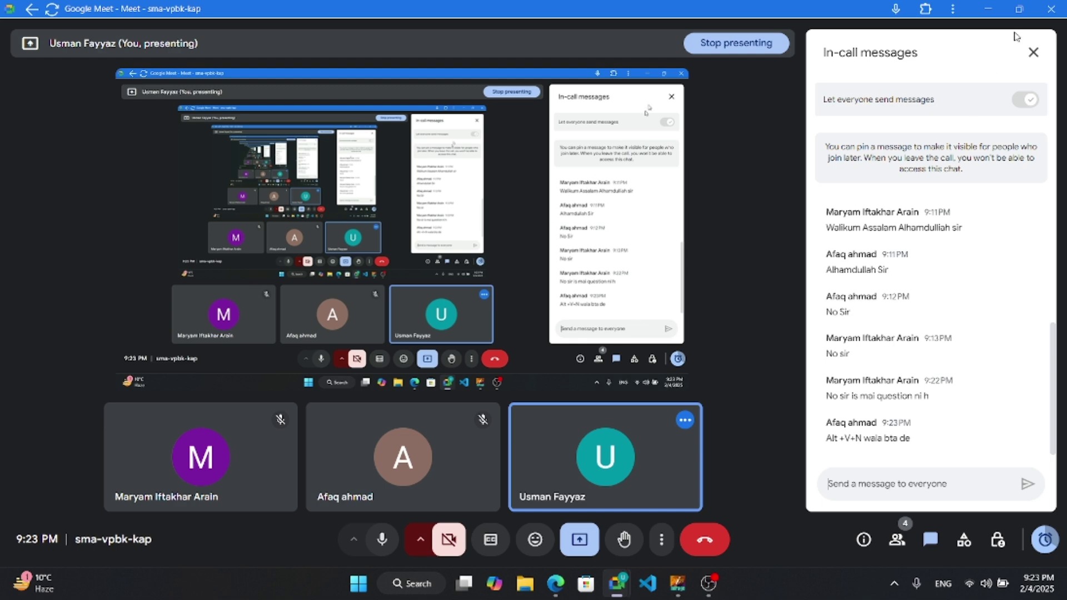
click(988, 9)
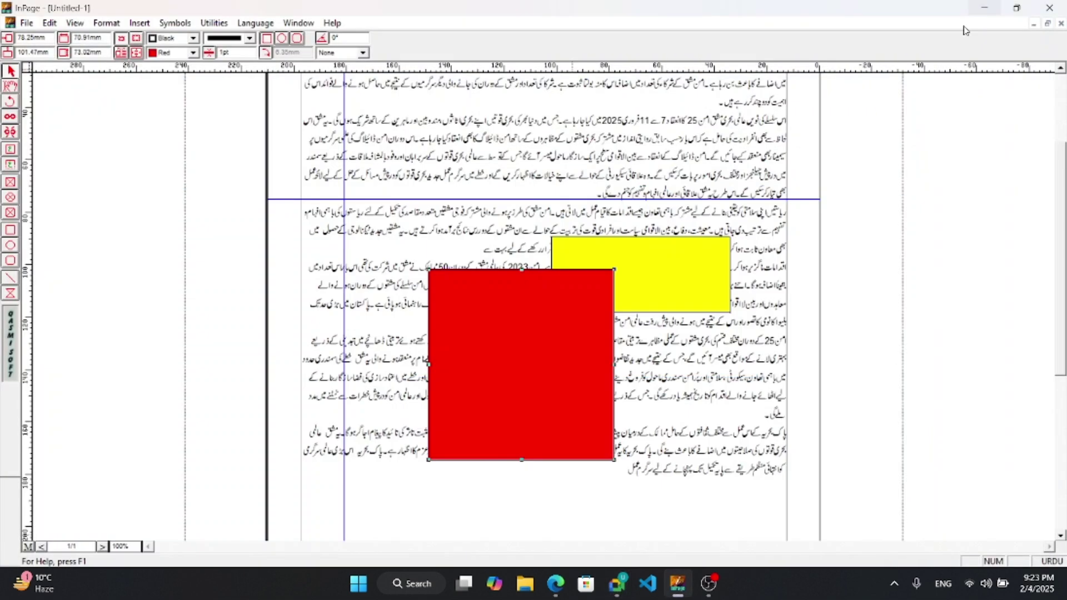
click(556, 582)
key(ctrl+Tab)
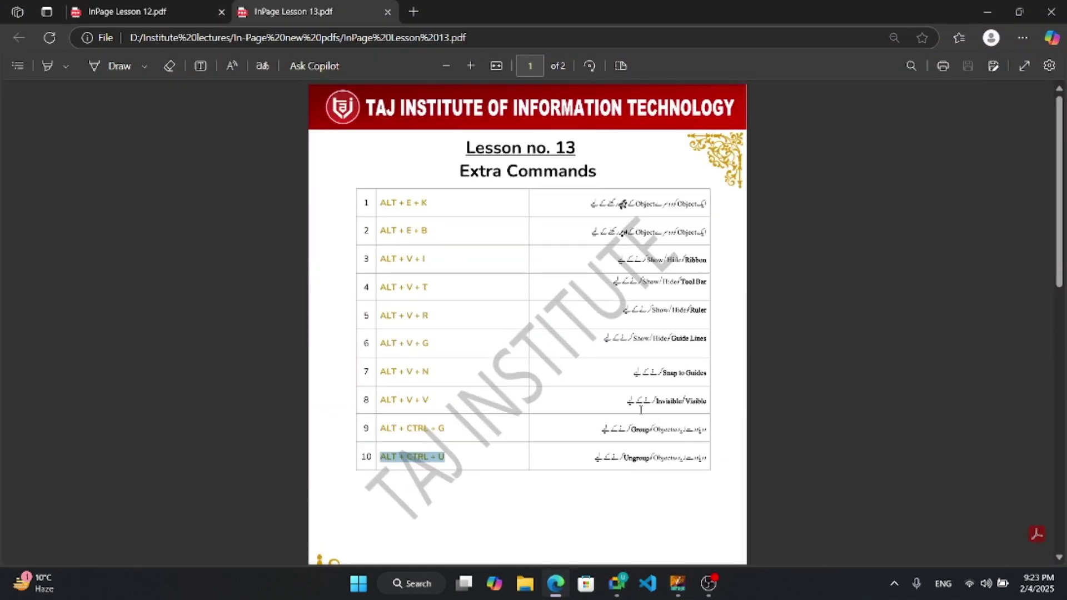
scroll(536, 396, up, 4)
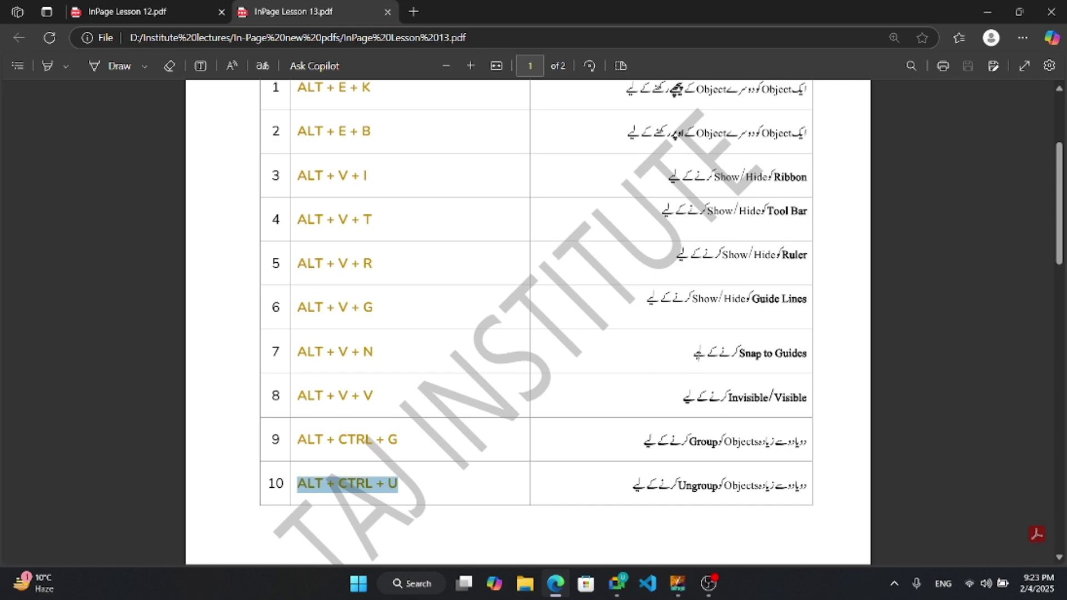
drag(693, 354, 807, 353)
Step: Return to InPage and add a second horizontal guide just below the existing one, above the two rectangles
mouse_move(678, 583)
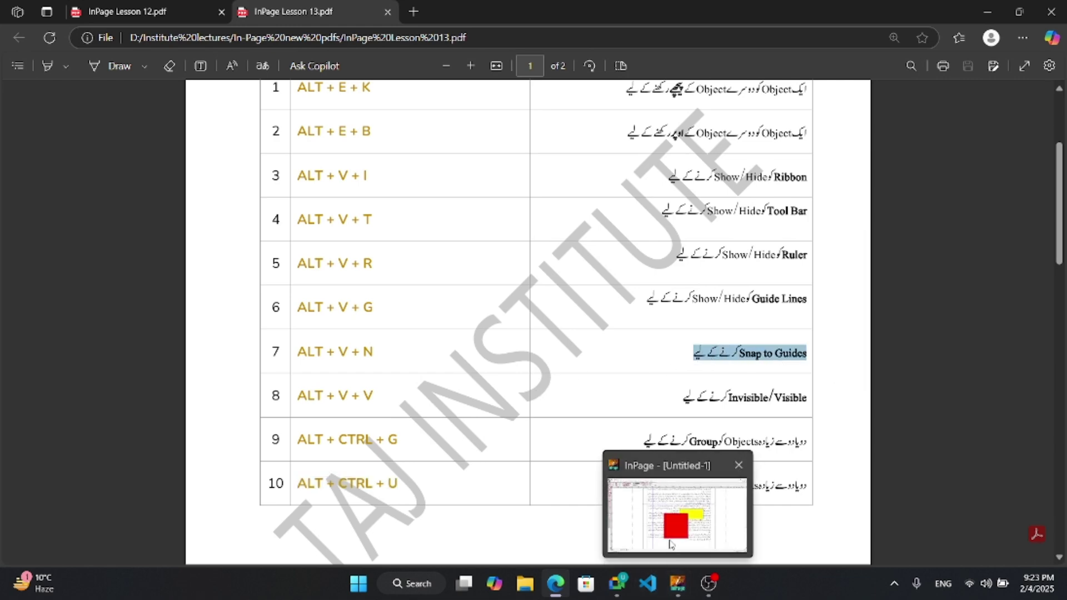
click(670, 544)
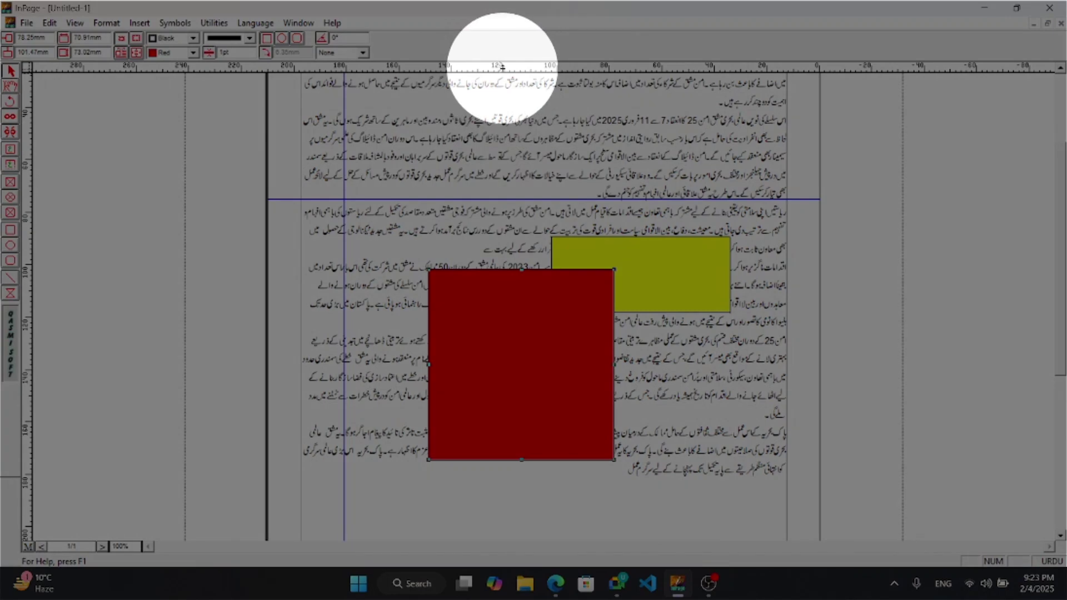
drag(502, 68, 460, 221)
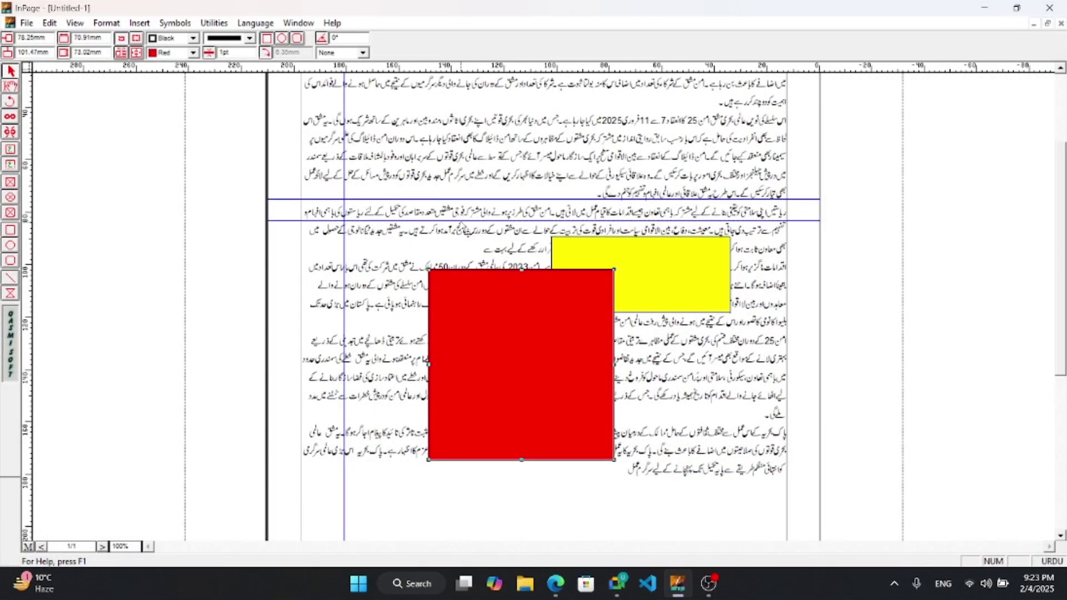
key(ctrl+2)
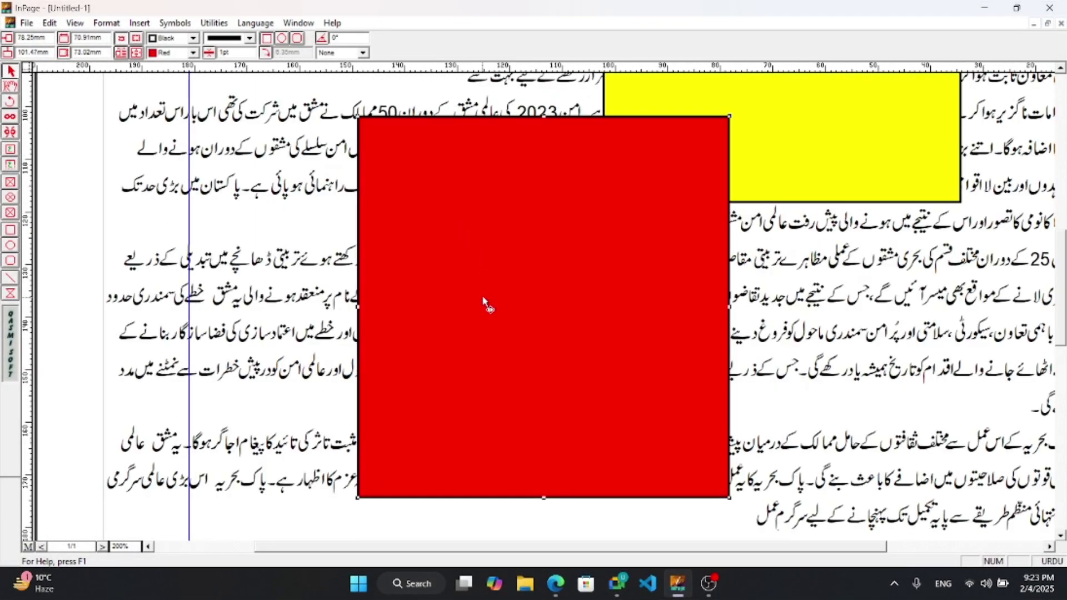
scroll(789, 273, up, 3)
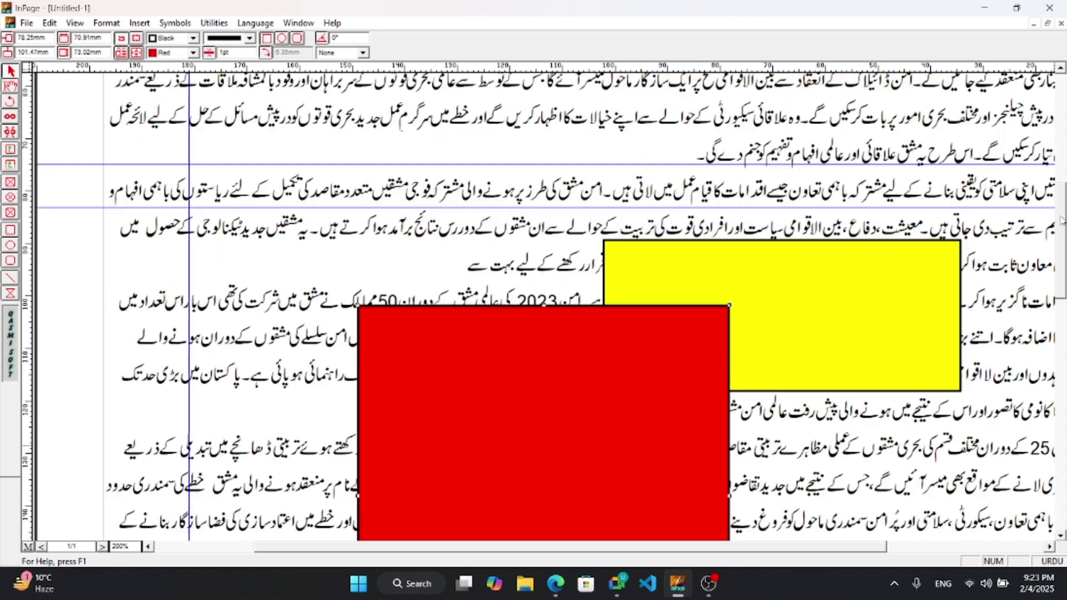
Step: Move the red rectangle lower on the page and place the yellow rectangle between it and the lower horizontal guide
drag(788, 267, 839, 288)
click(506, 407)
drag(506, 408, 388, 538)
drag(756, 364, 512, 314)
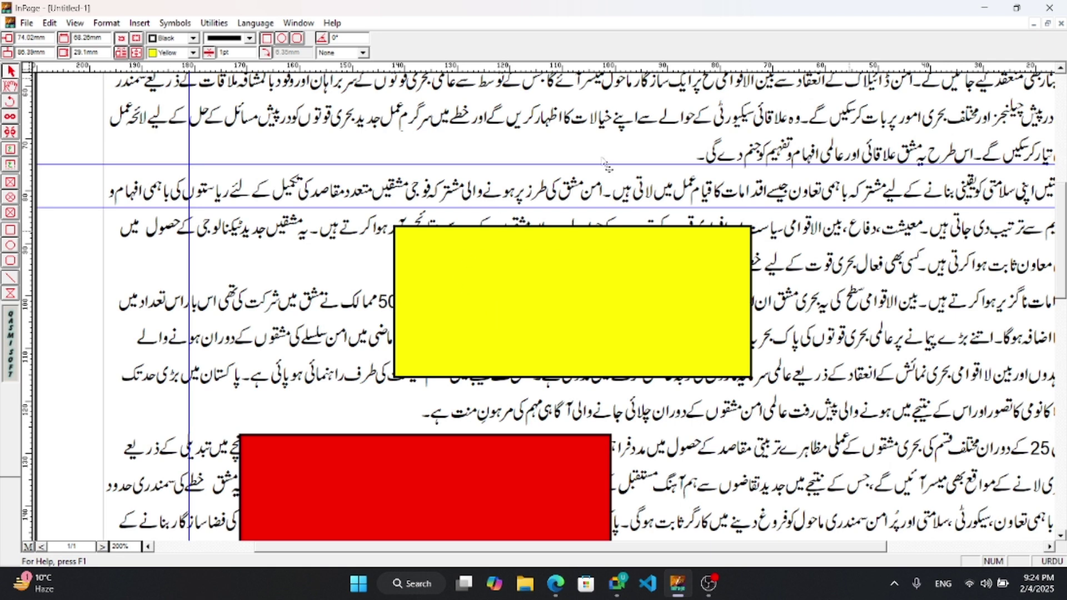
drag(488, 308, 430, 334)
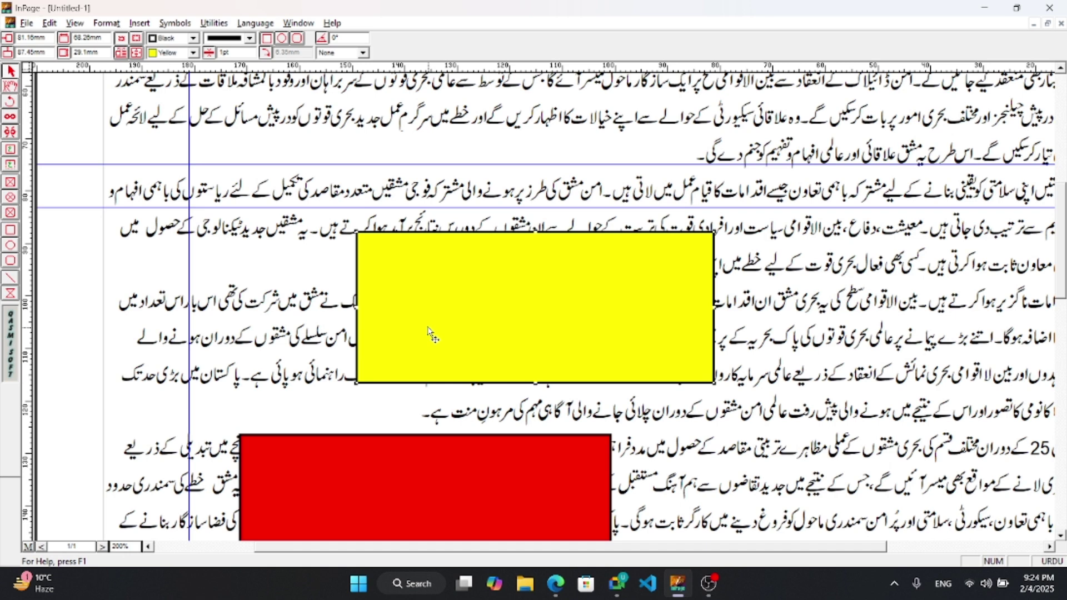
Step: Toggle Snap To Guides, then move the yellow rectangle close to the lower horizontal guide and away from it again
key(alt+v)
key(Escape)
drag(508, 338, 448, 302)
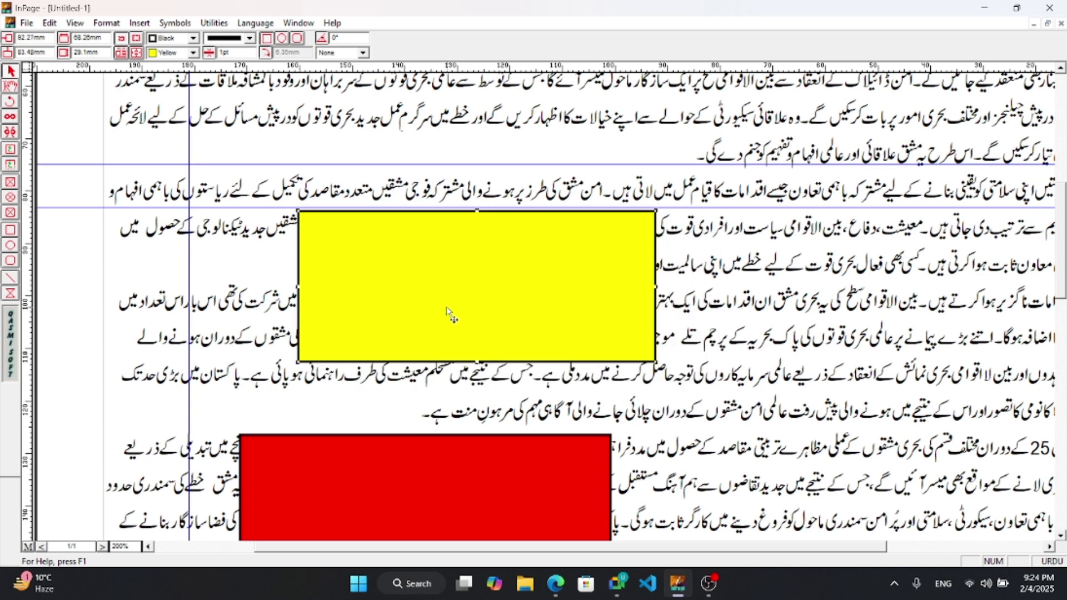
drag(520, 261, 546, 296)
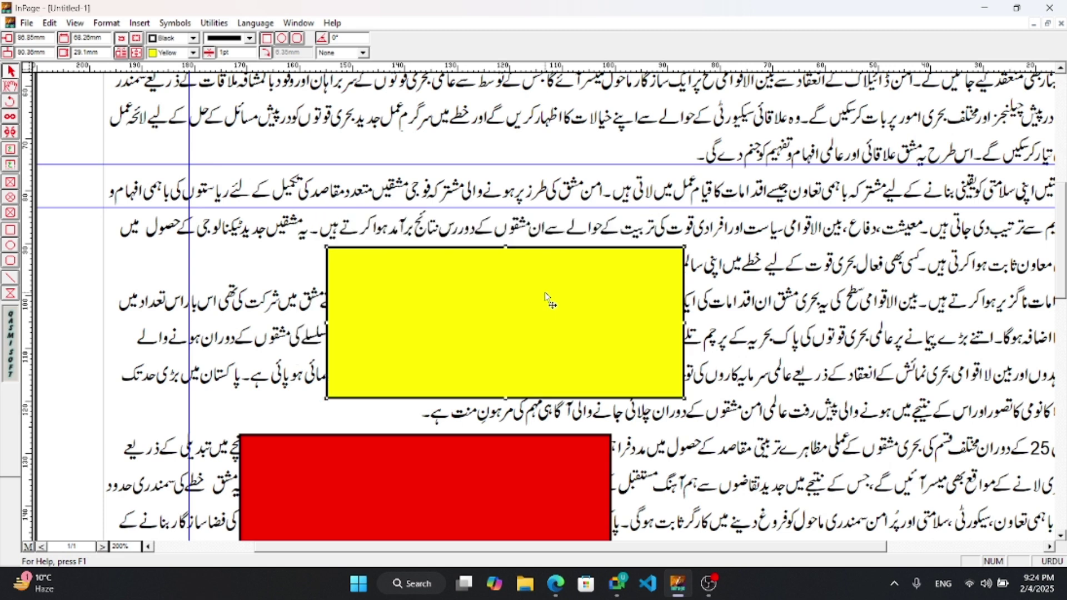
Step: Turn on Snap To Guides and align the yellow rectangle's upper edge with the lower horizontal guide
key(alt+v)
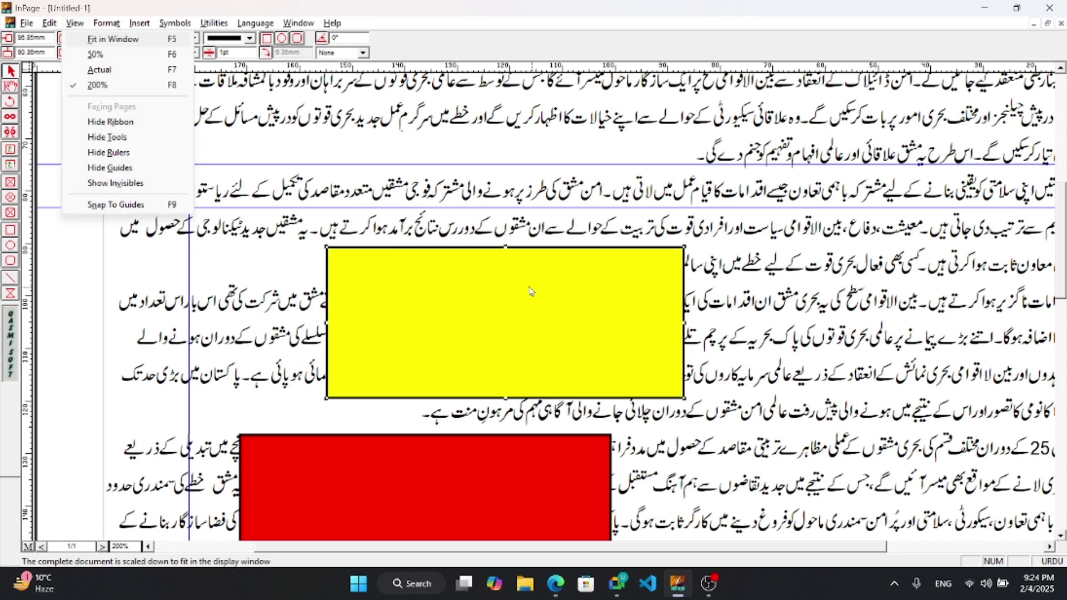
key(Escape)
drag(497, 317, 526, 298)
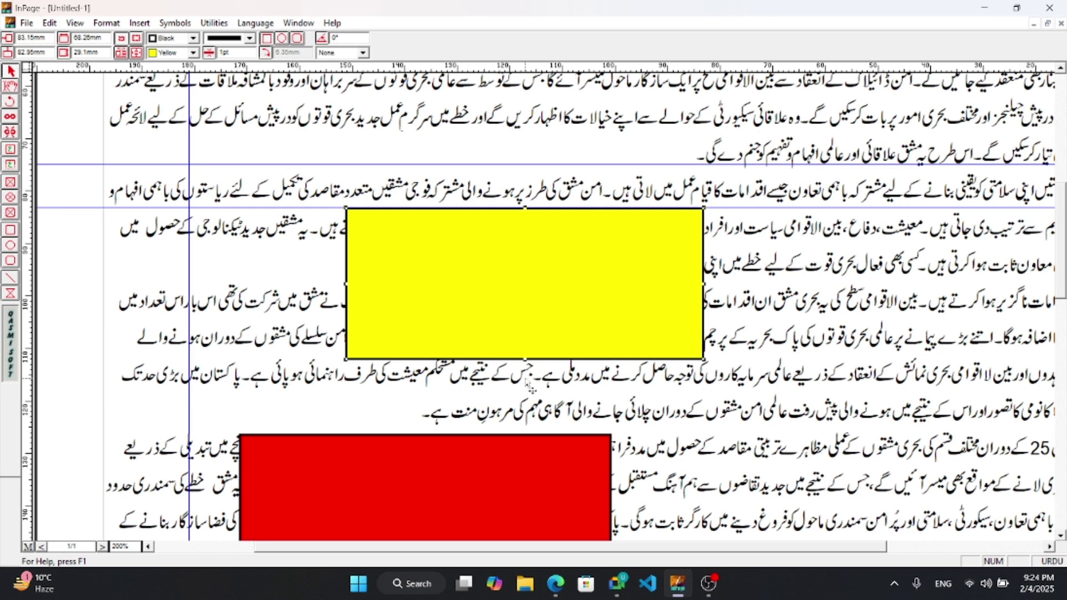
Step: Highlight the Snap to Guides command in the lesson PDF, and check the new in-call messages in Google Meet
click(556, 584)
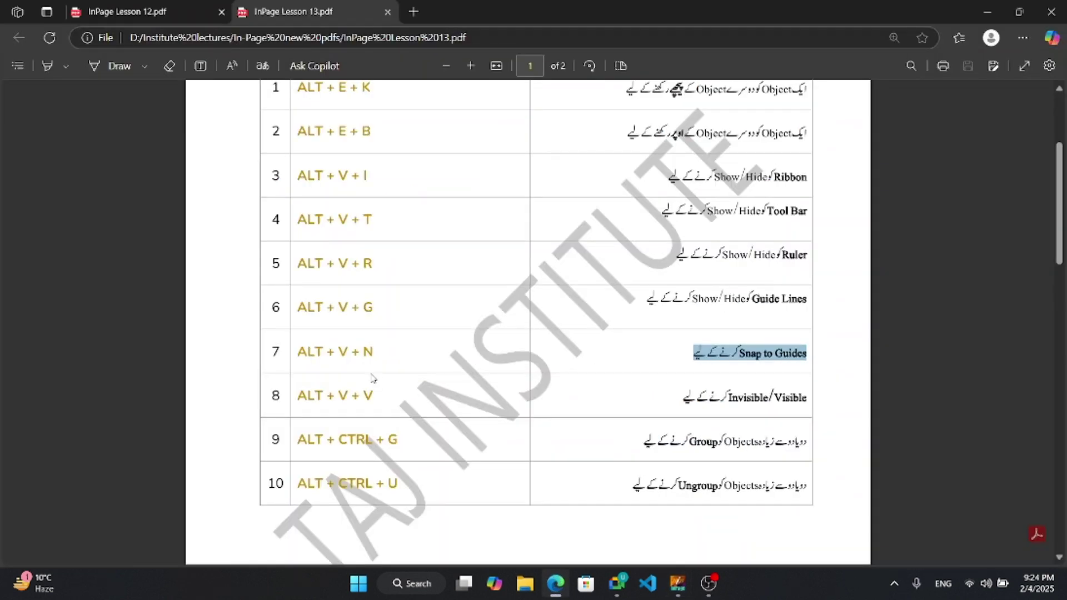
drag(315, 351, 373, 352)
click(677, 524)
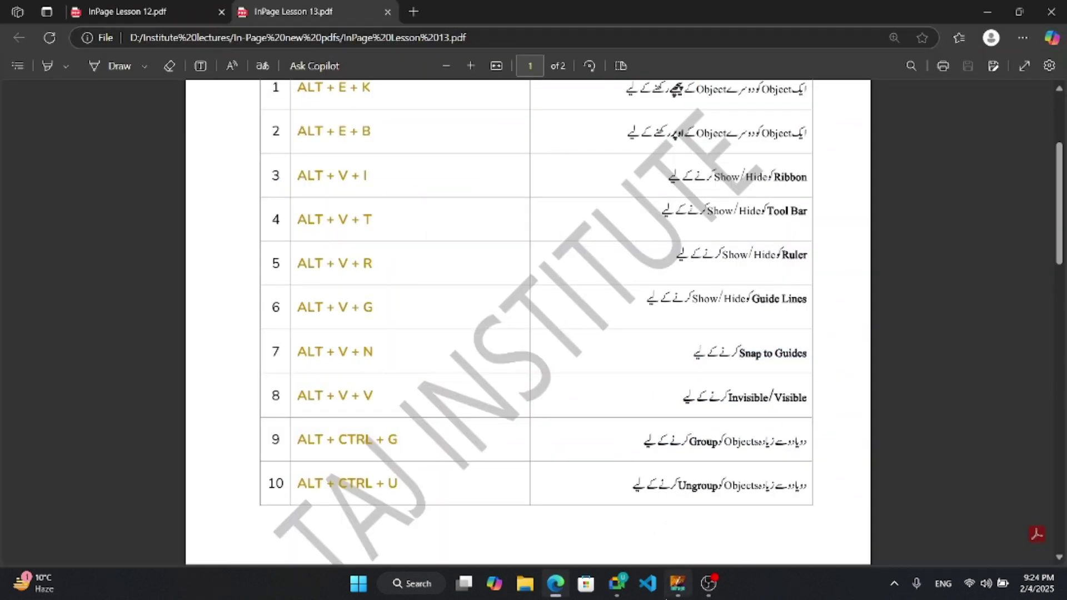
mouse_move(684, 578)
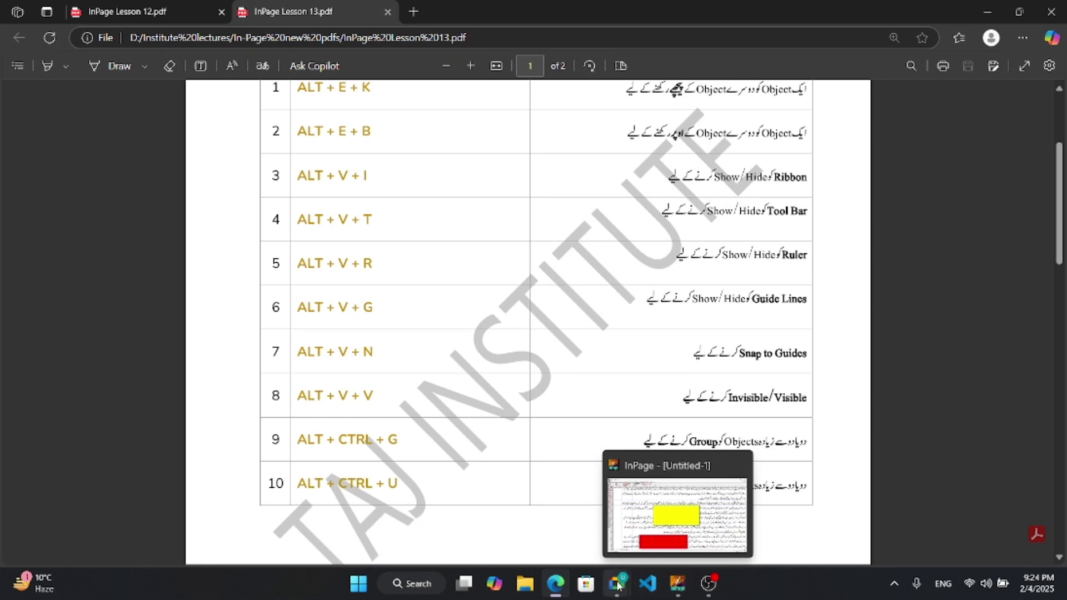
mouse_move(616, 581)
click(603, 541)
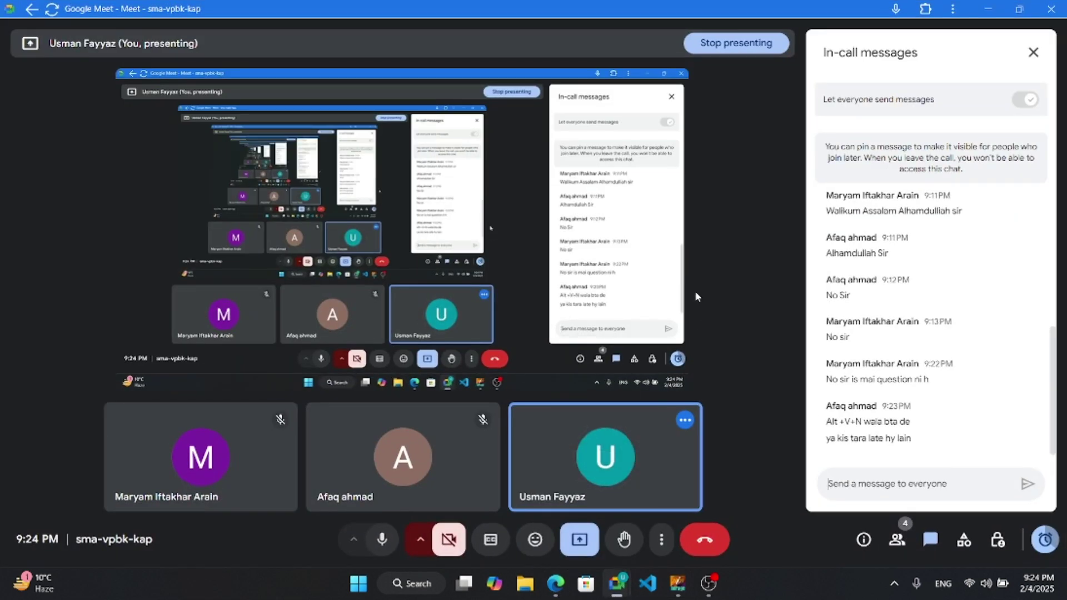
click(988, 8)
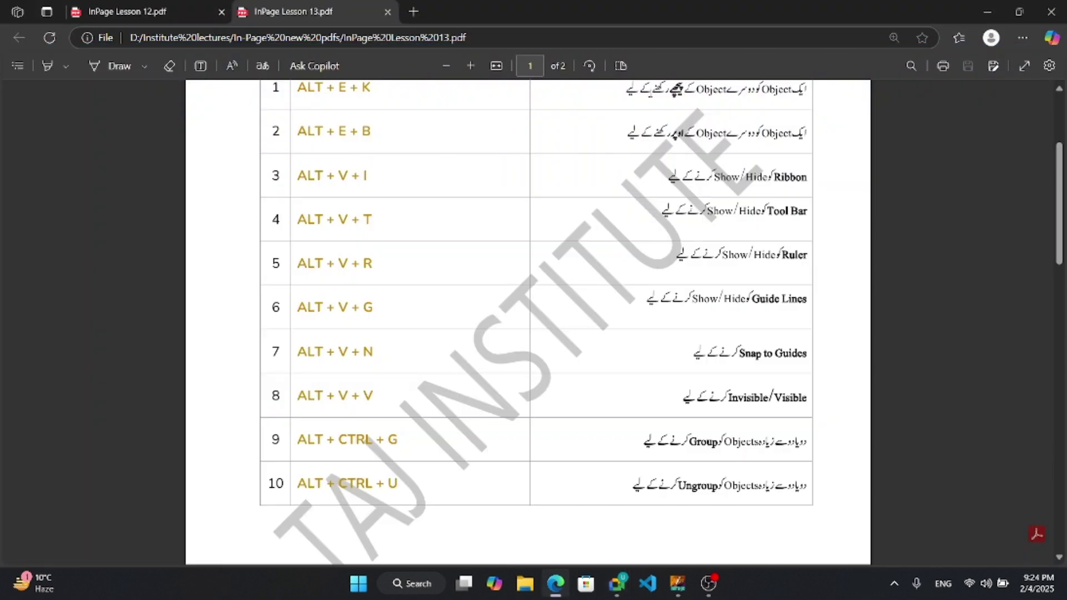
Step: Switch to InPage and add a horizontal guide just under the yellow rectangle and two vertical guides to the right of it
click(677, 583)
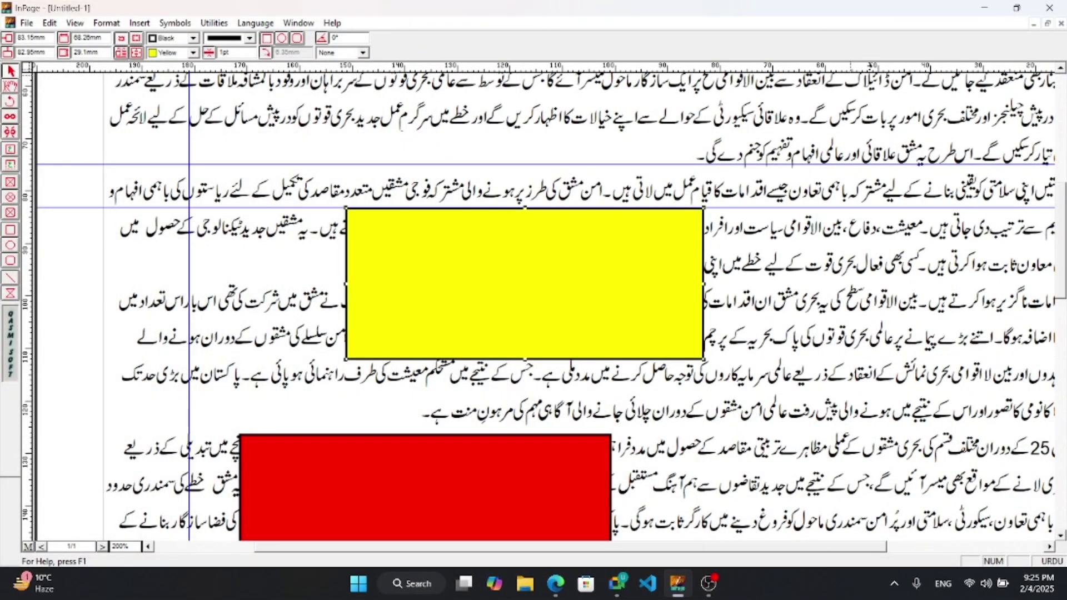
drag(556, 68, 556, 370)
drag(123, 369, 124, 363)
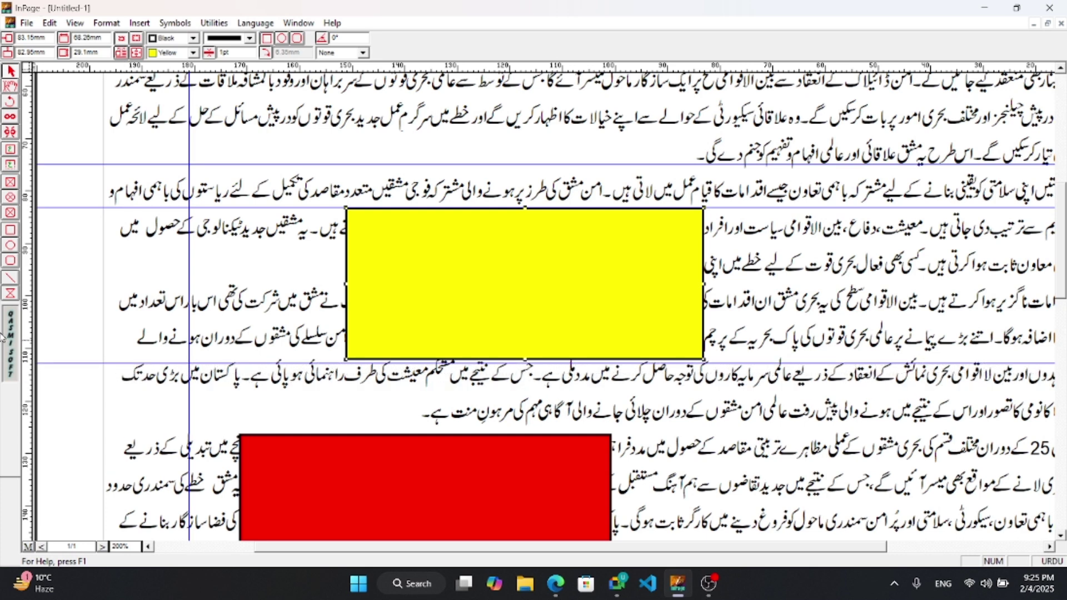
drag(28, 272, 811, 286)
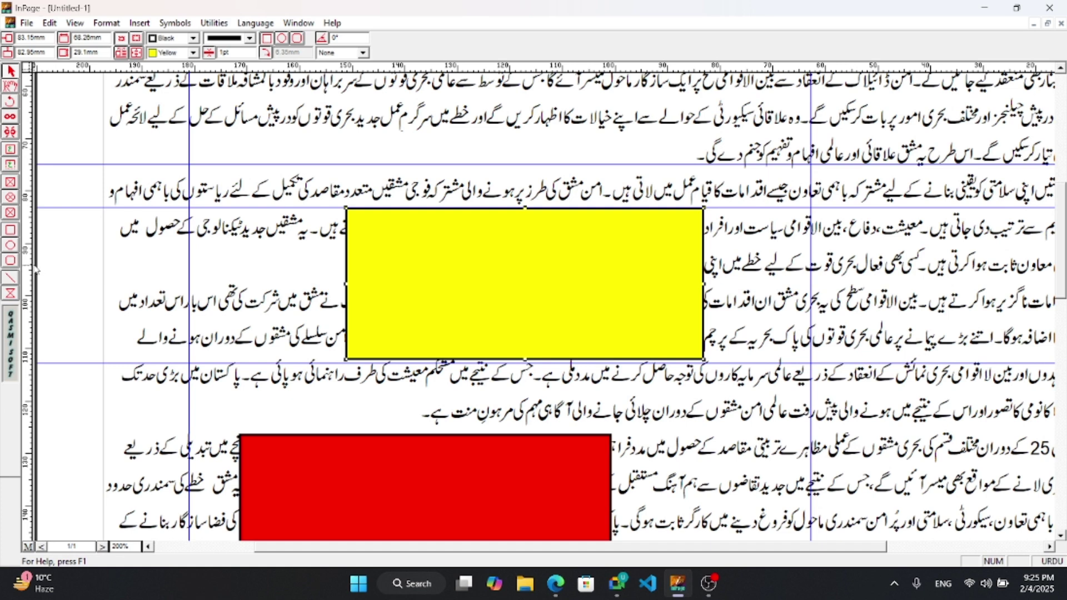
drag(693, 278, 722, 283)
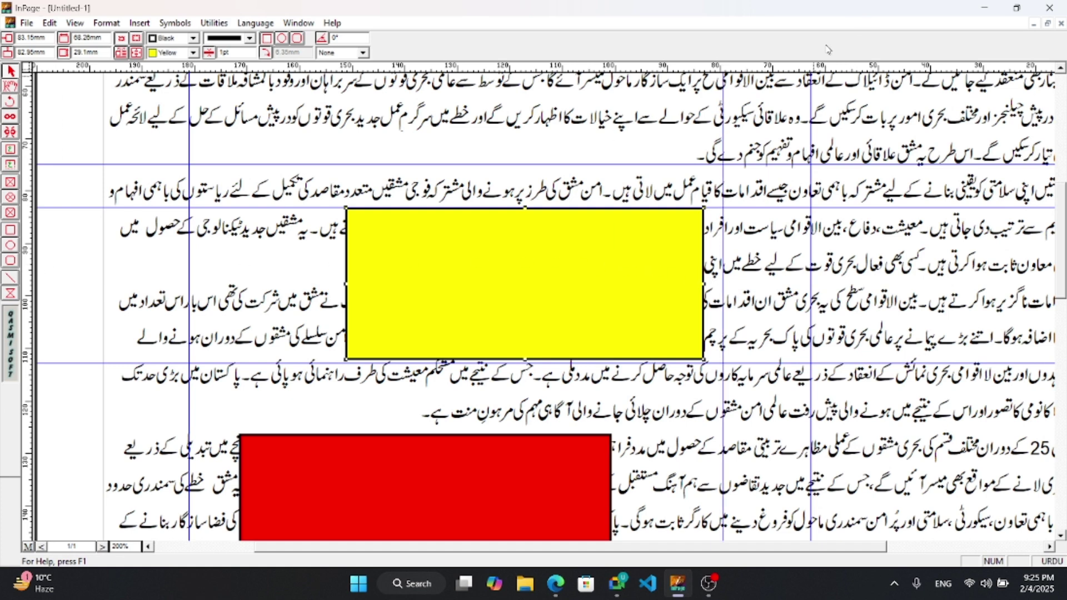
Step: Deselect the yellow rectangle and remove the two vertical guides to the right of it
click(814, 375)
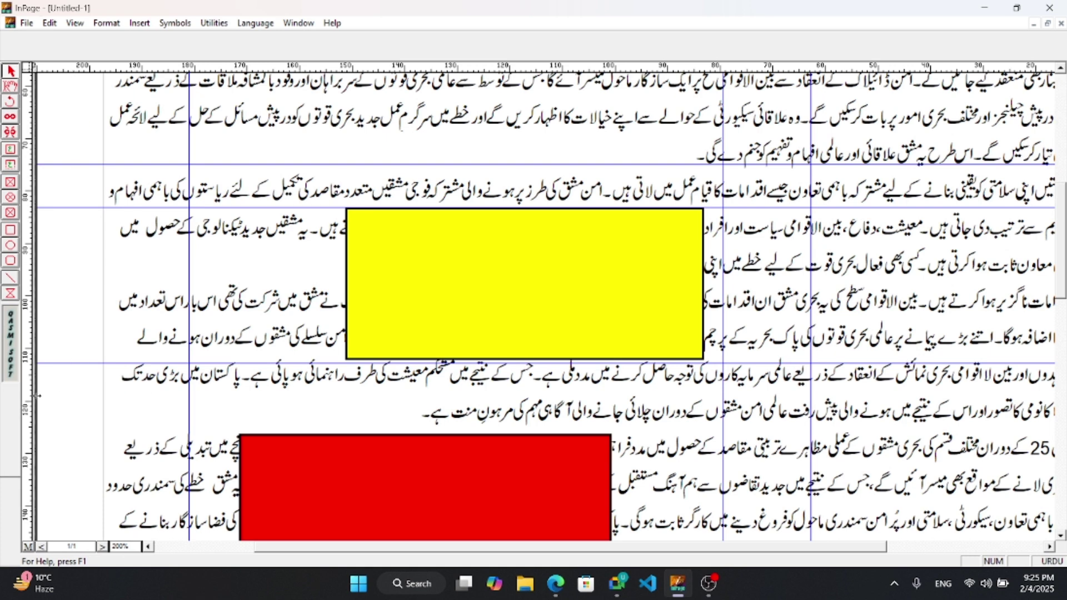
drag(37, 395, 35, 395)
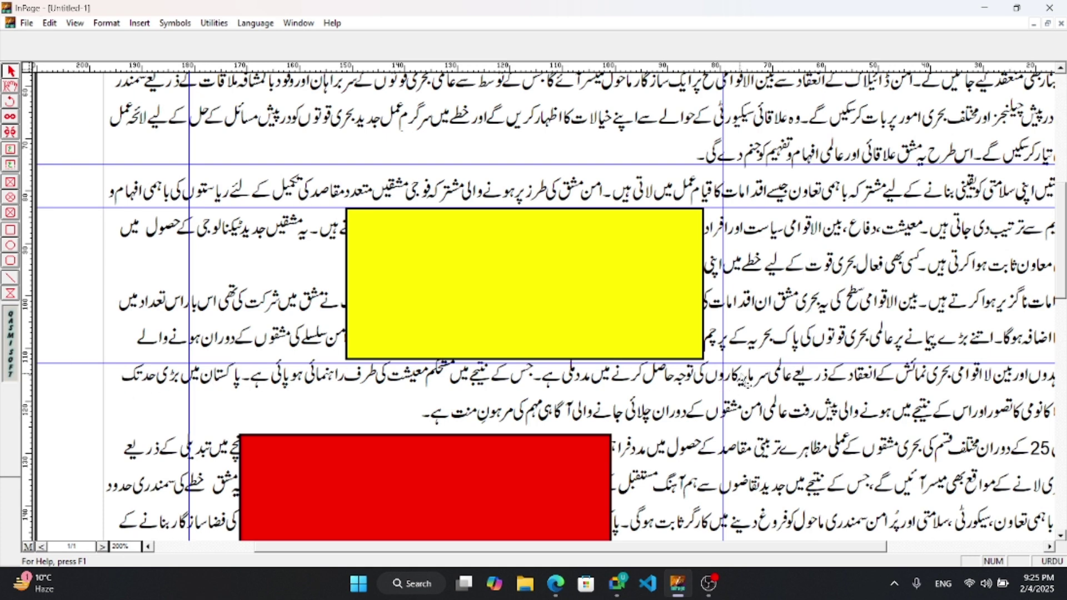
drag(724, 389, 36, 388)
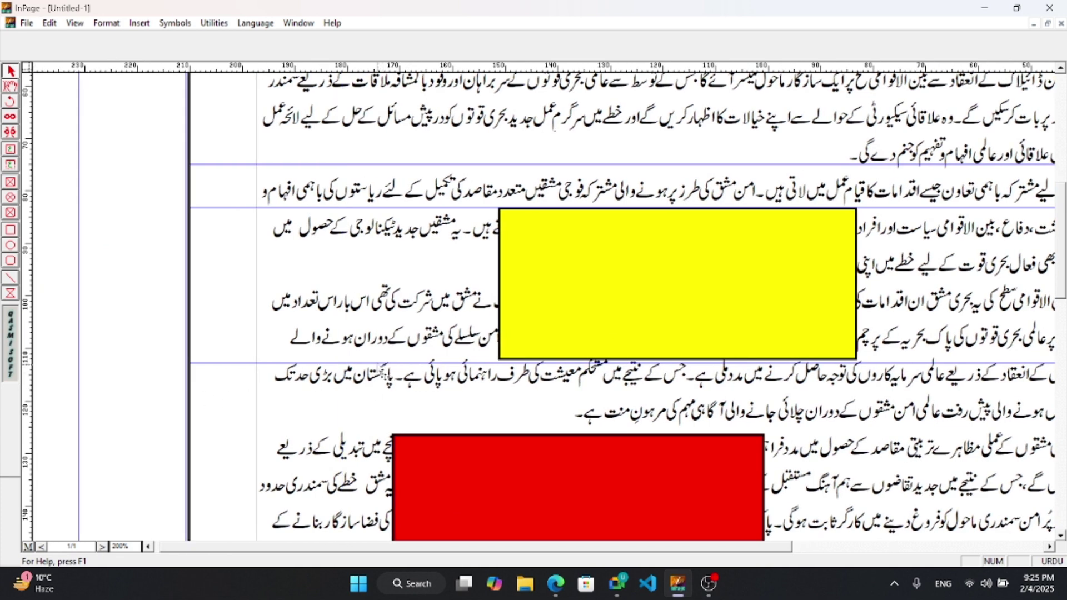
Step: Return the page zoom to 100%, check the Google Meet in-call messages, and view the Preferences Commands table in the Lesson 13 PDF
key(ctrl+1)
mouse_move(617, 584)
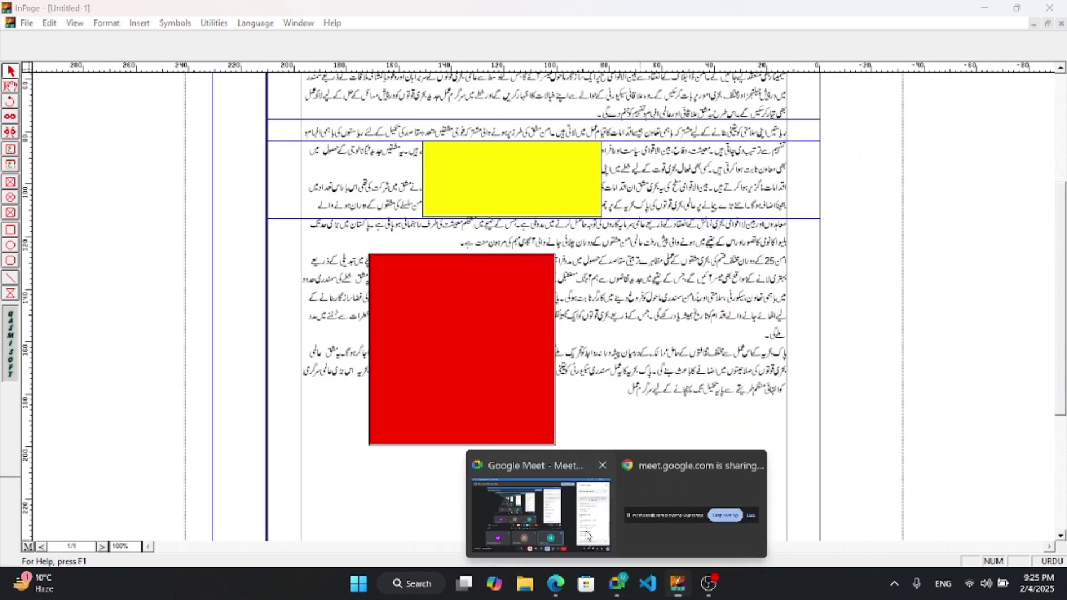
click(587, 535)
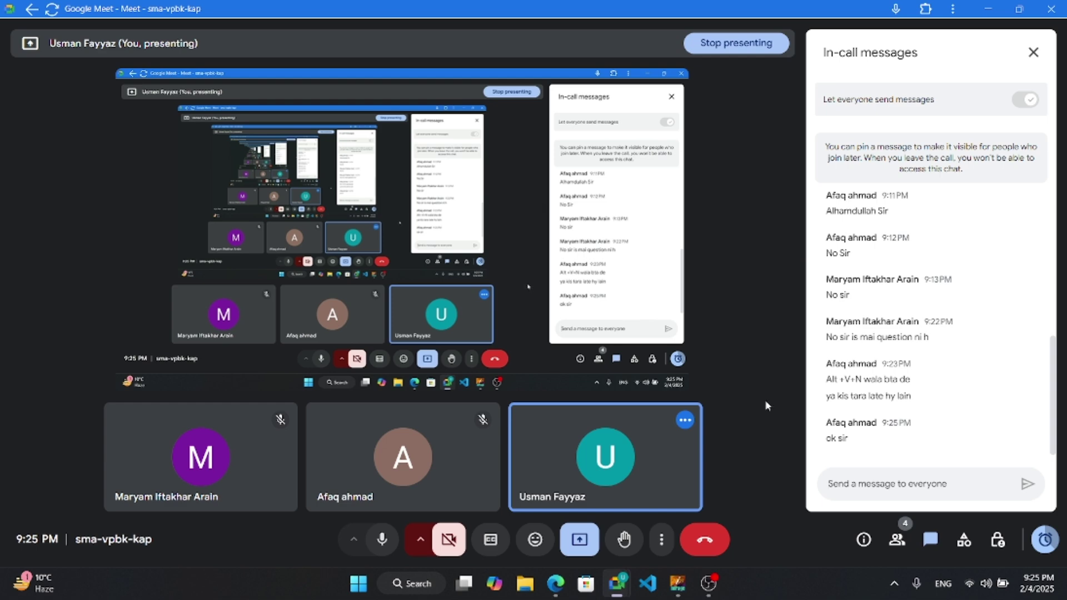
click(555, 585)
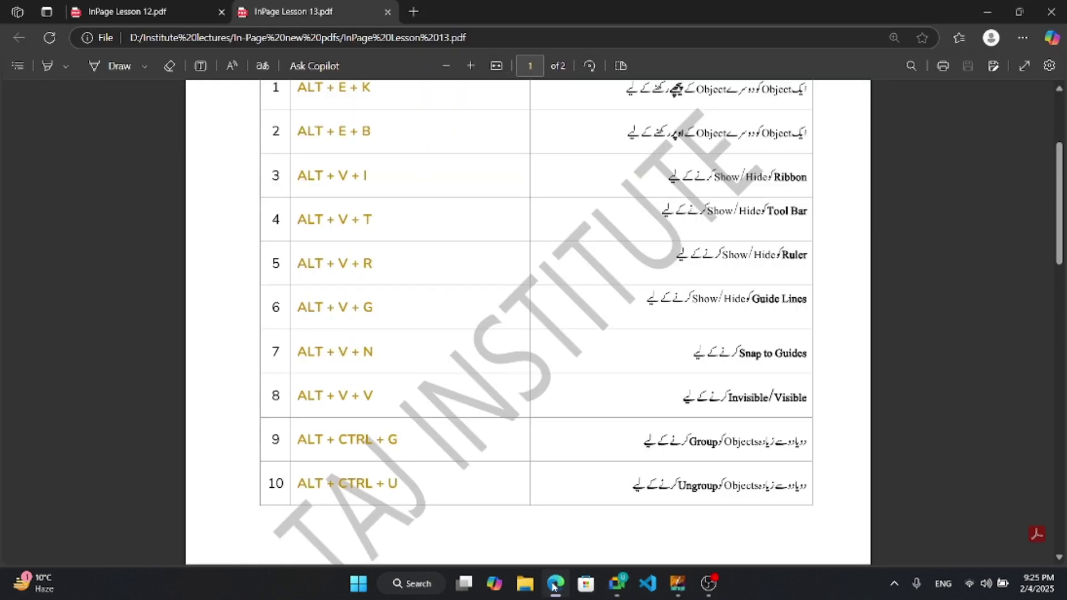
scroll(586, 393, down, 8)
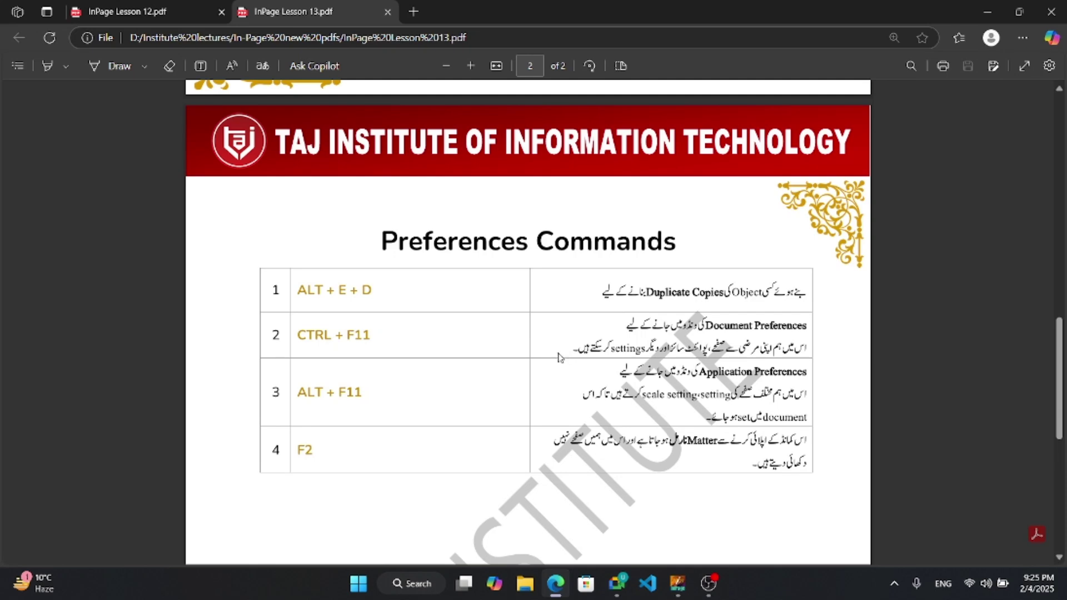
scroll(467, 294, up, 3)
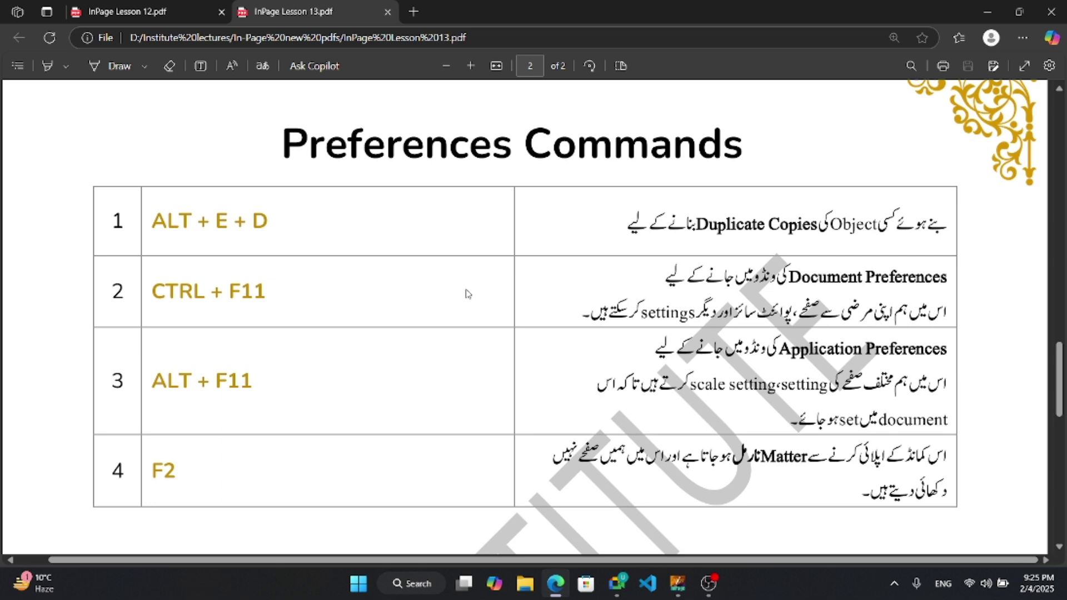
Step: Switch back to InPage, narrow the red rectangle to about 20 mm wide, and shift it slightly to the right
click(988, 11)
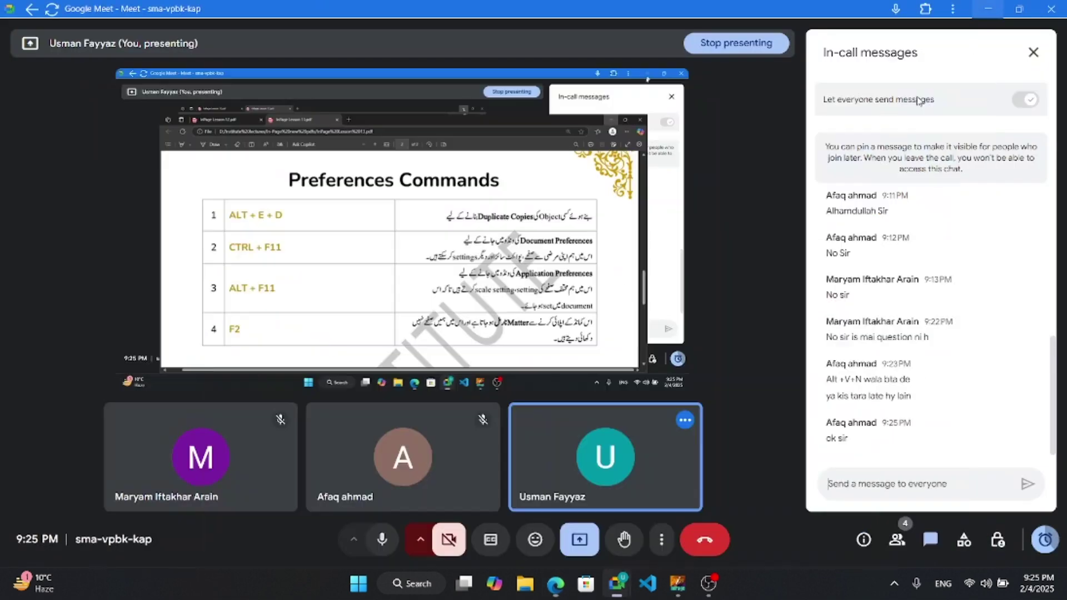
click(988, 9)
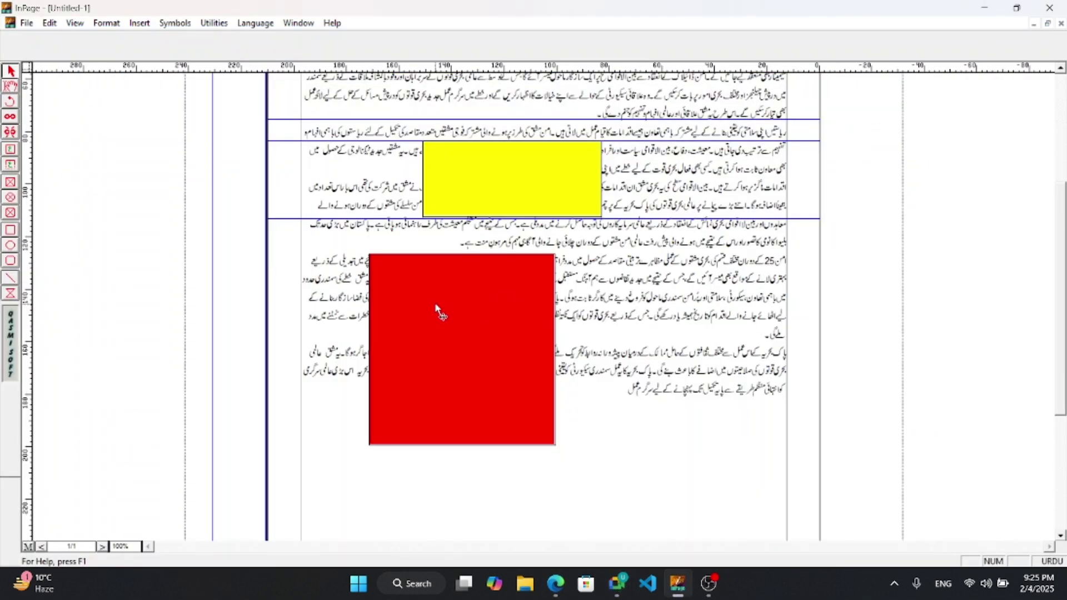
click(442, 314)
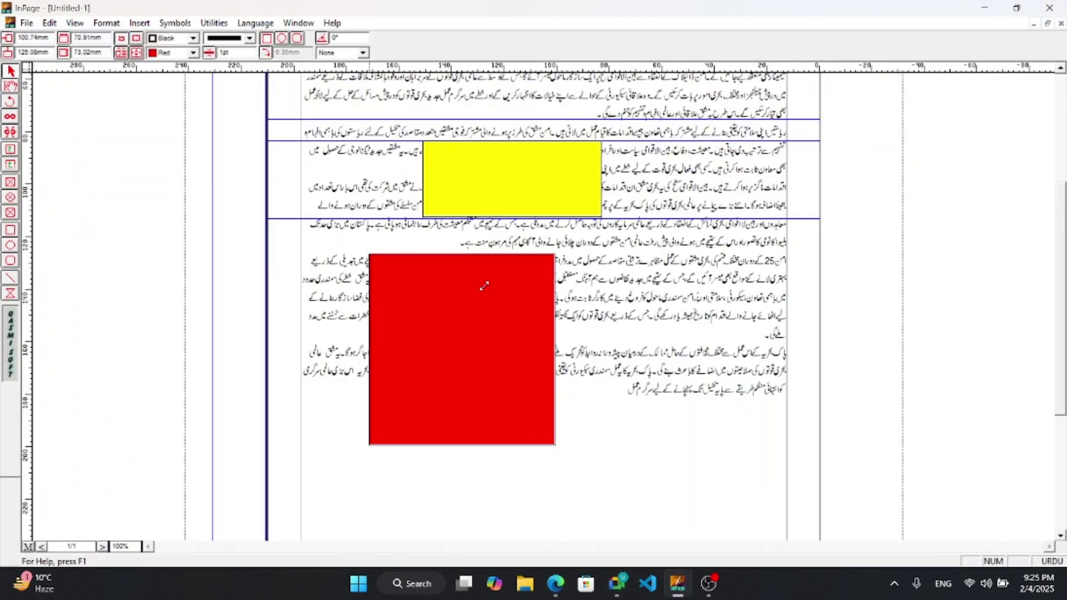
drag(554, 254, 422, 255)
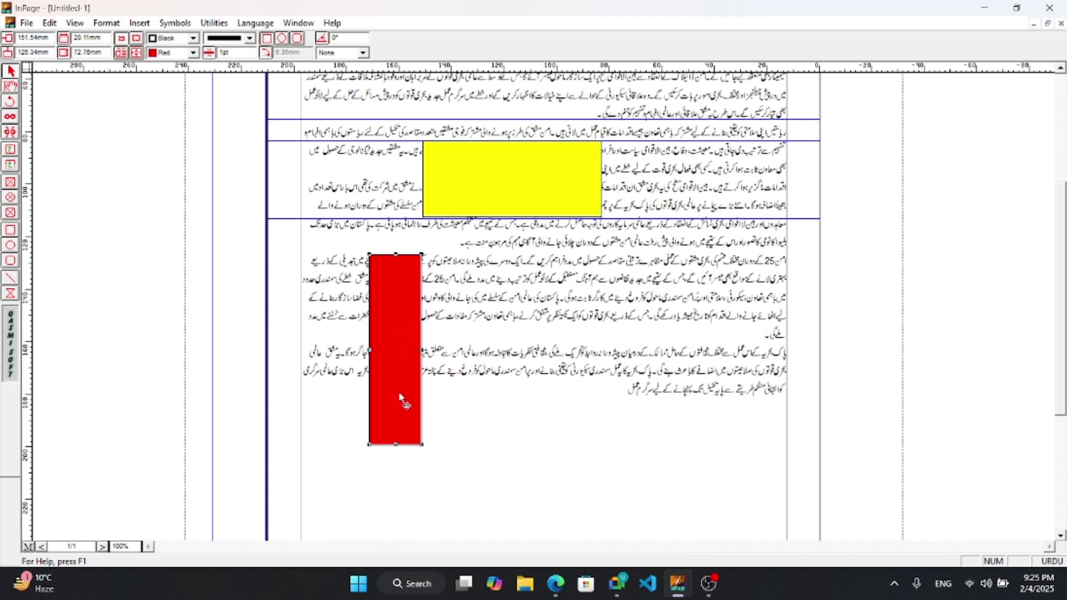
drag(401, 396, 424, 393)
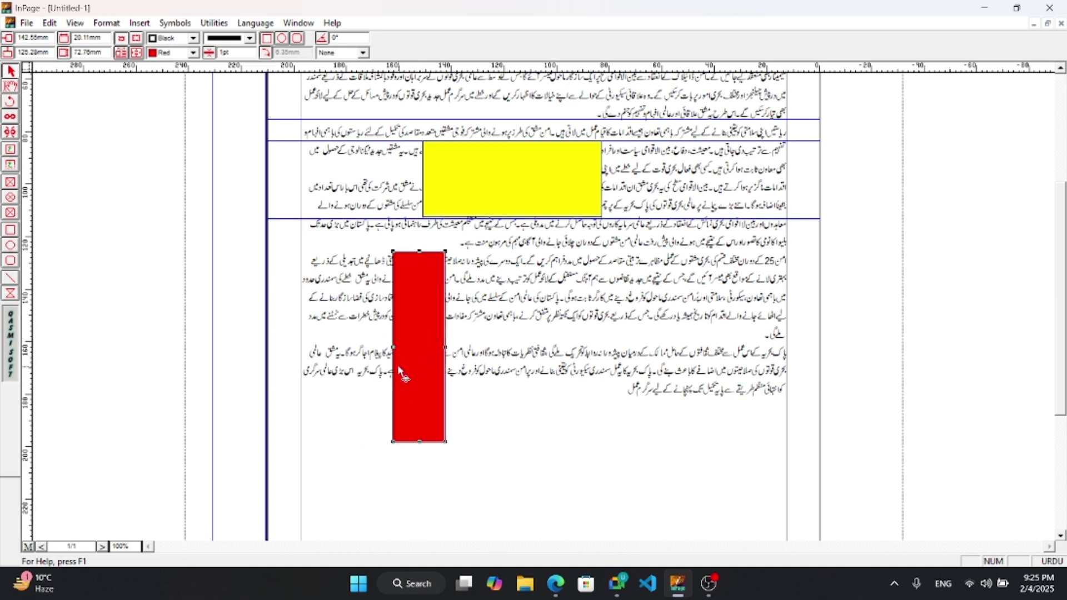
Step: Paste a copy of the red rectangle, move it to the right of the original, and delete the copy
click(391, 371)
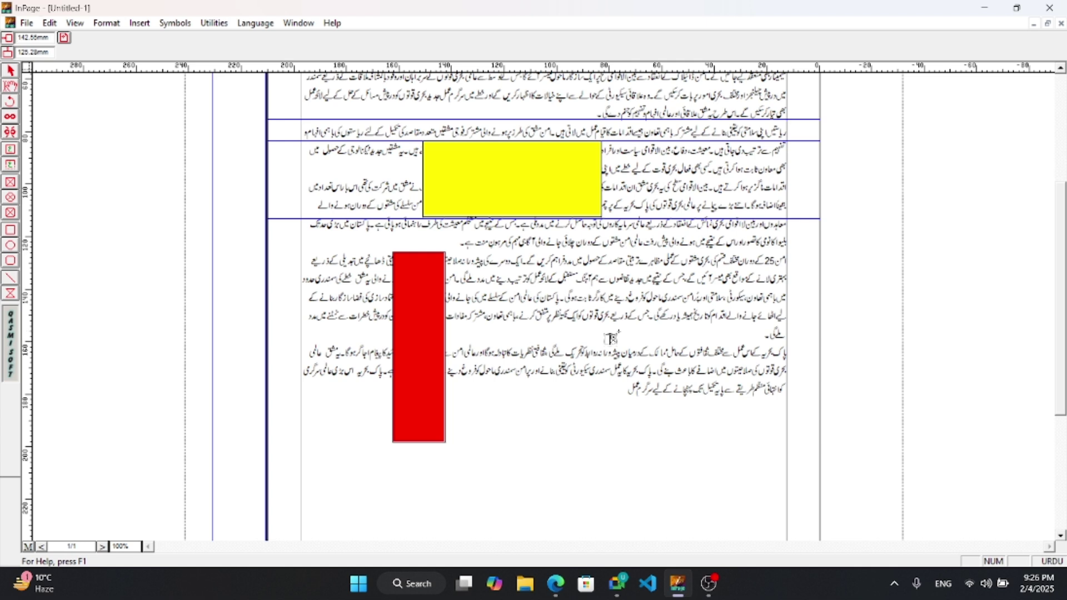
drag(618, 332, 566, 521)
mouse_move(578, 405)
mouse_down()
mouse_move(607, 358)
mouse_move(602, 371)
mouse_up()
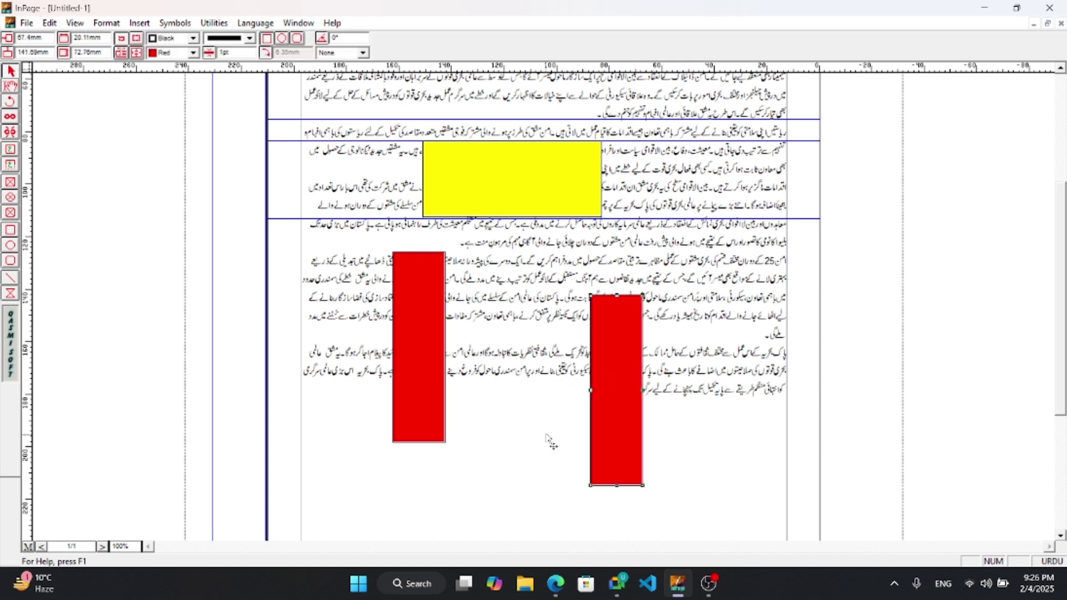
key(Delete)
Step: Copy the yellow rectangle, paste it in the blank area below the text, reposition the copy, and delete it
click(517, 178)
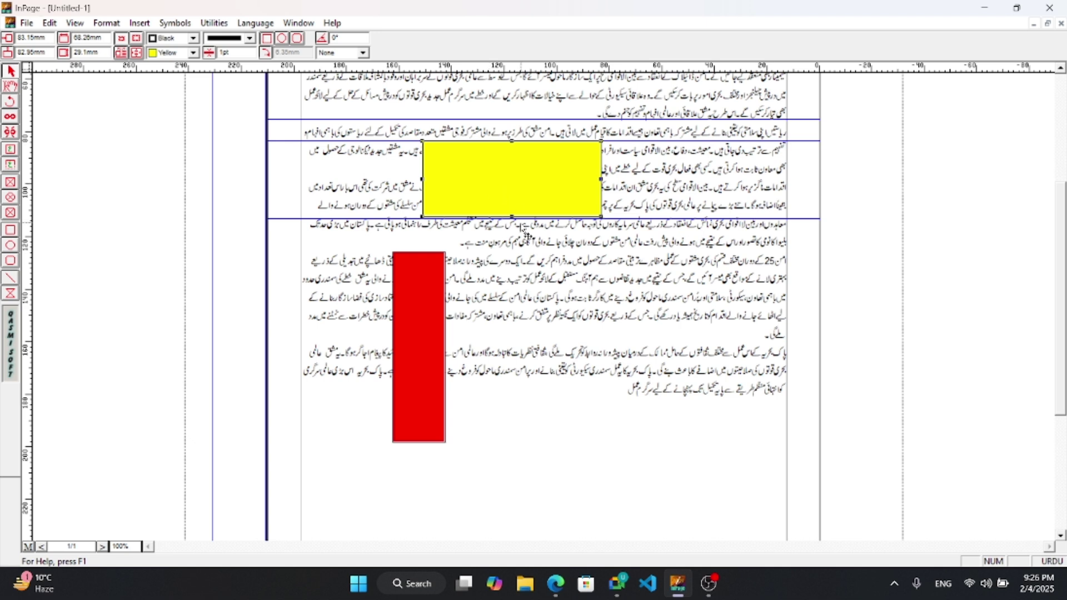
click(537, 430)
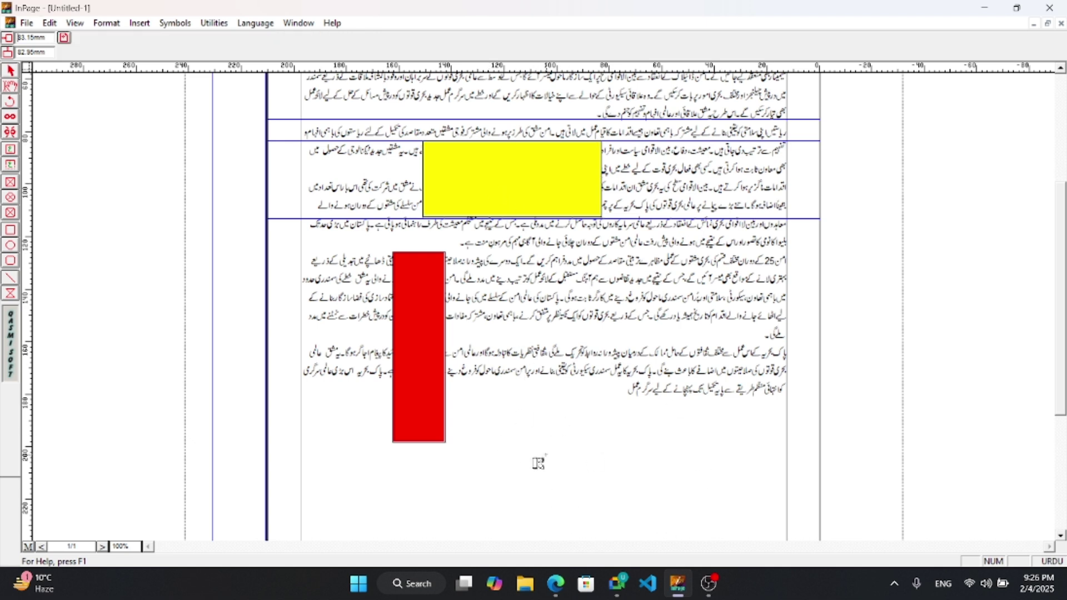
key(ctrl+v)
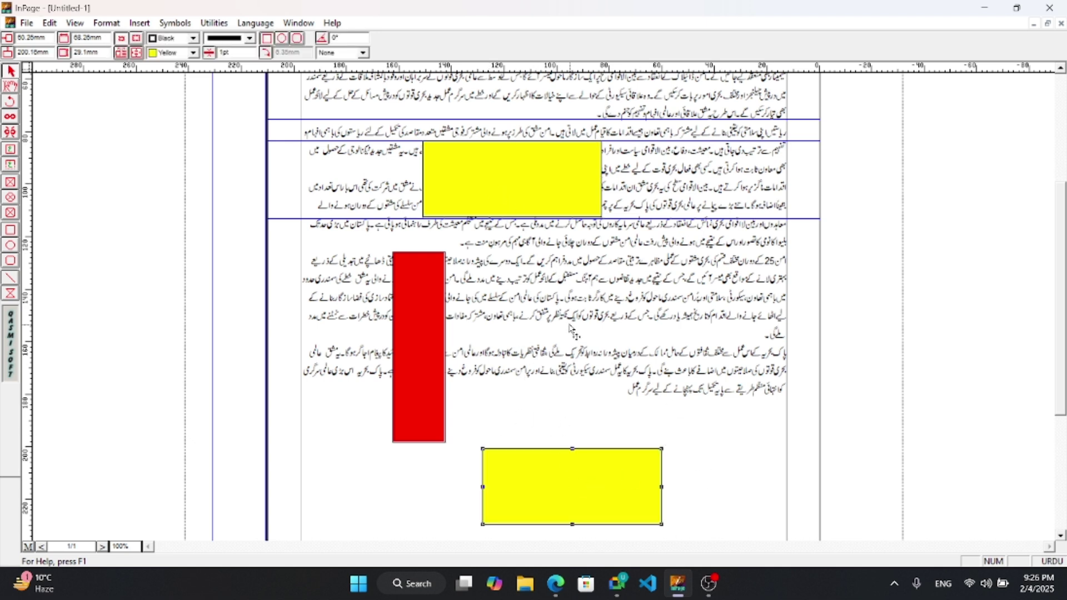
drag(579, 481, 620, 438)
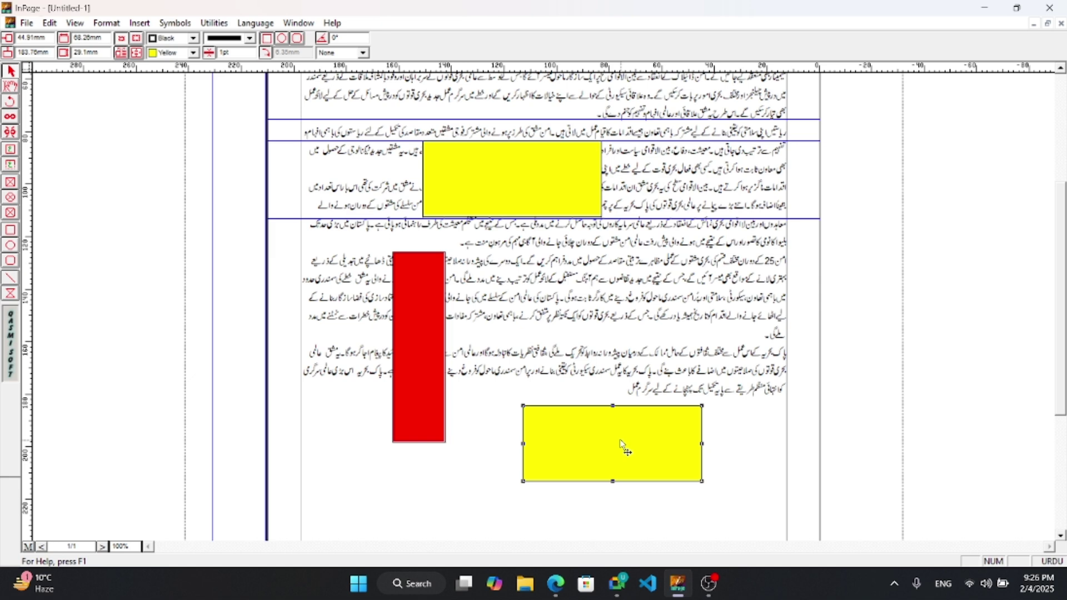
key(Delete)
Step: Review the Duplicate Copies command in the lesson PDF, and shorten the red rectangle in InPage to about 25 mm high
click(436, 378)
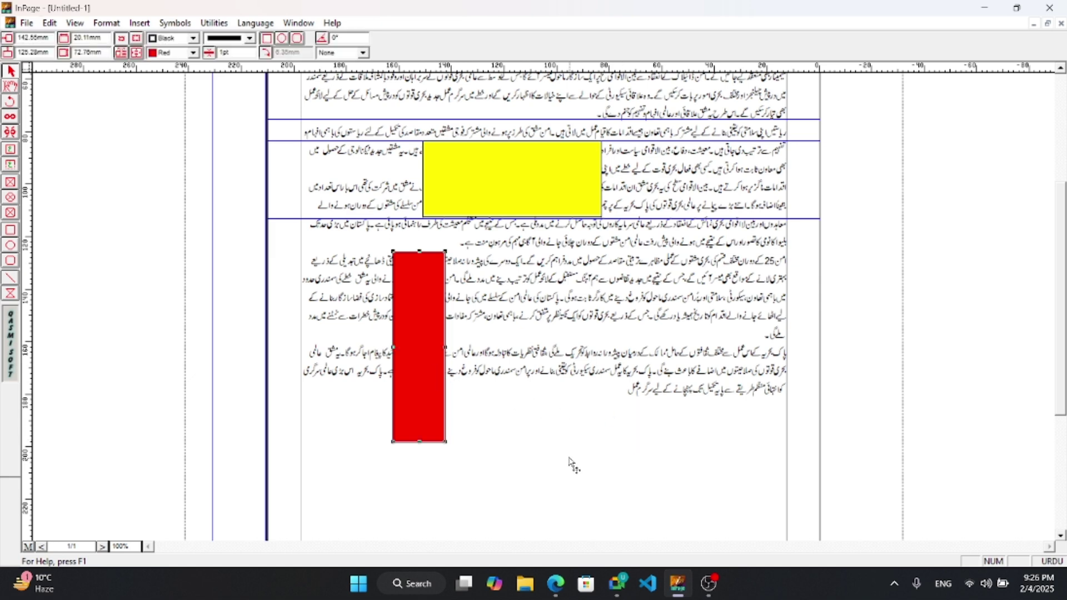
click(554, 581)
scroll(281, 356, down, 1)
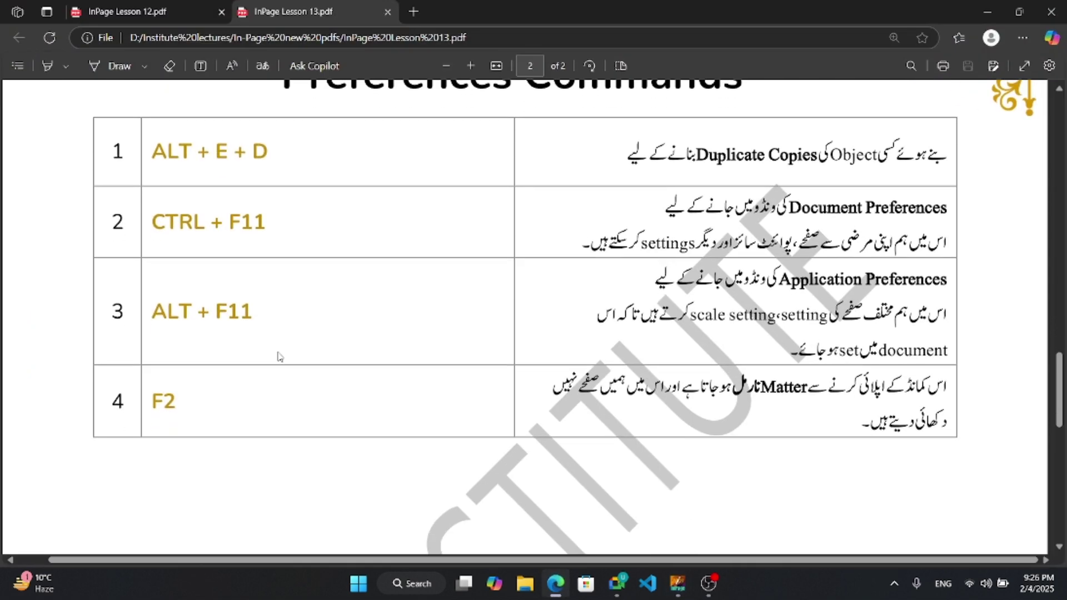
scroll(334, 367, up, 1)
click(989, 12)
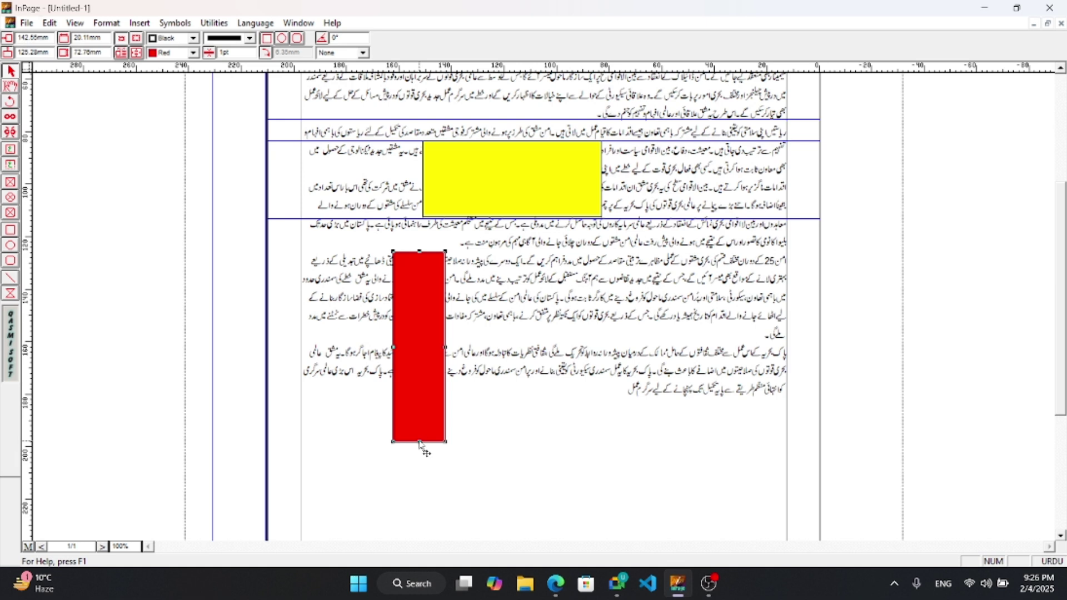
drag(419, 443, 429, 321)
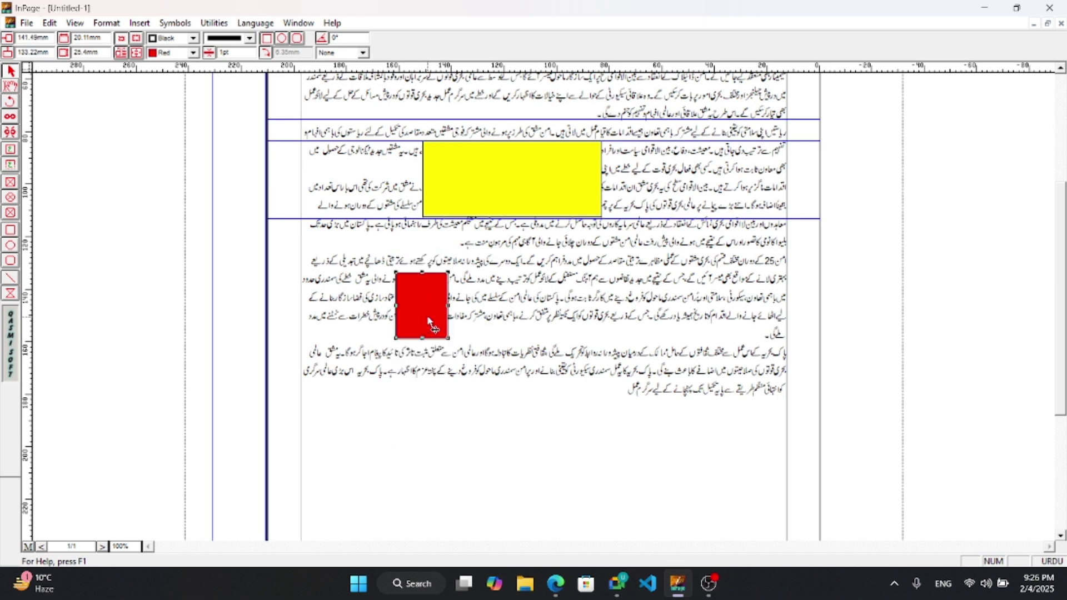
Step: Duplicate the red rectangle into 3 rows and 3 columns with 0 mm row and column spacing
key(alt+e)
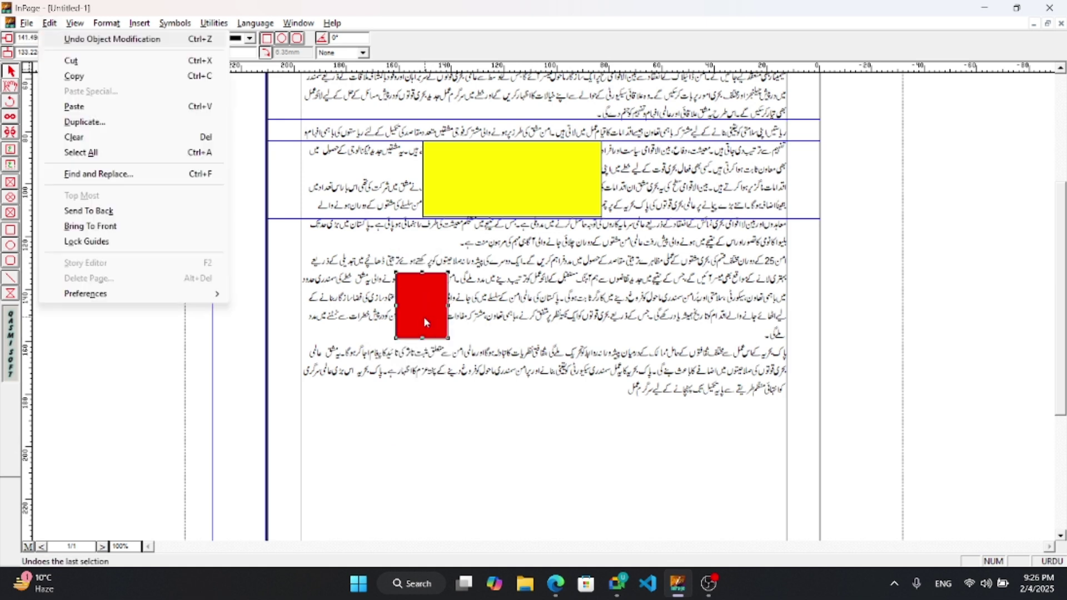
key(d)
drag(503, 245, 630, 203)
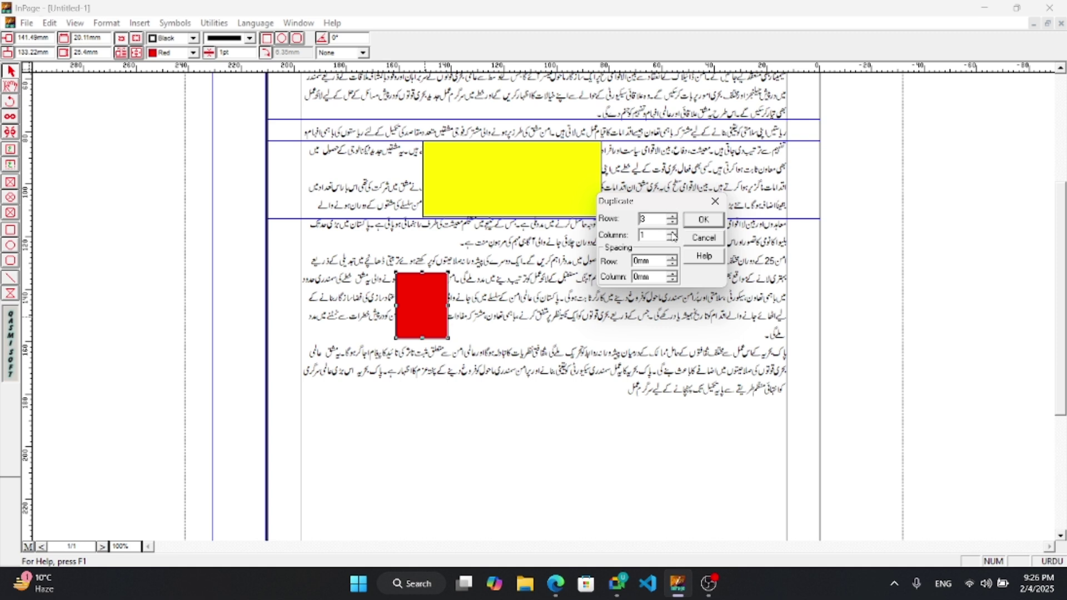
click(671, 233)
click(699, 221)
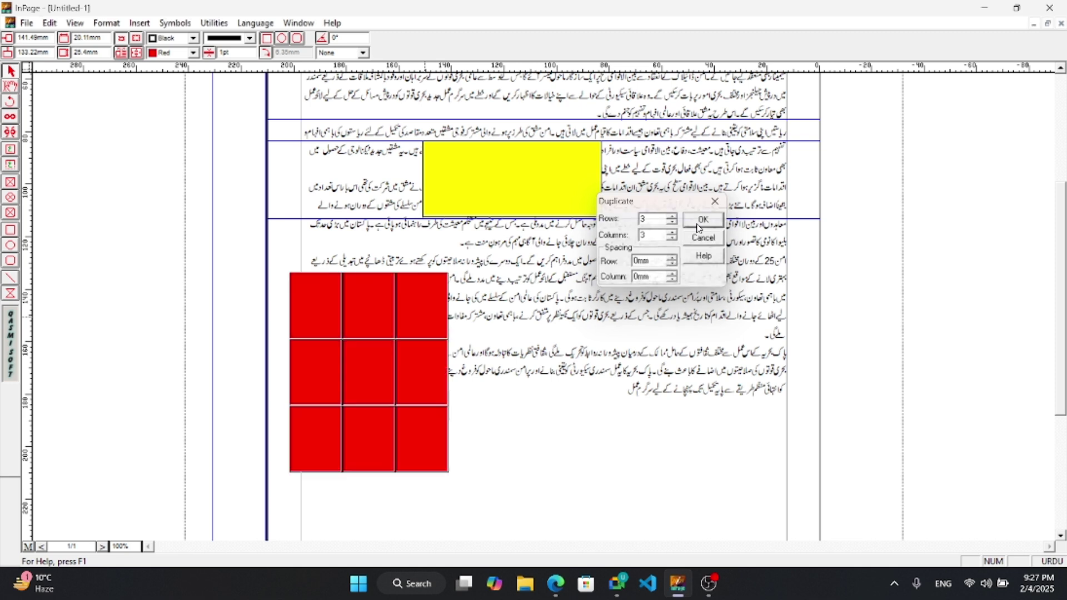
Step: Separate the nine red rectangles of the grid by moving each one to its own spot on the page
drag(443, 319, 650, 285)
click(385, 315)
drag(355, 314, 421, 295)
drag(319, 314, 364, 278)
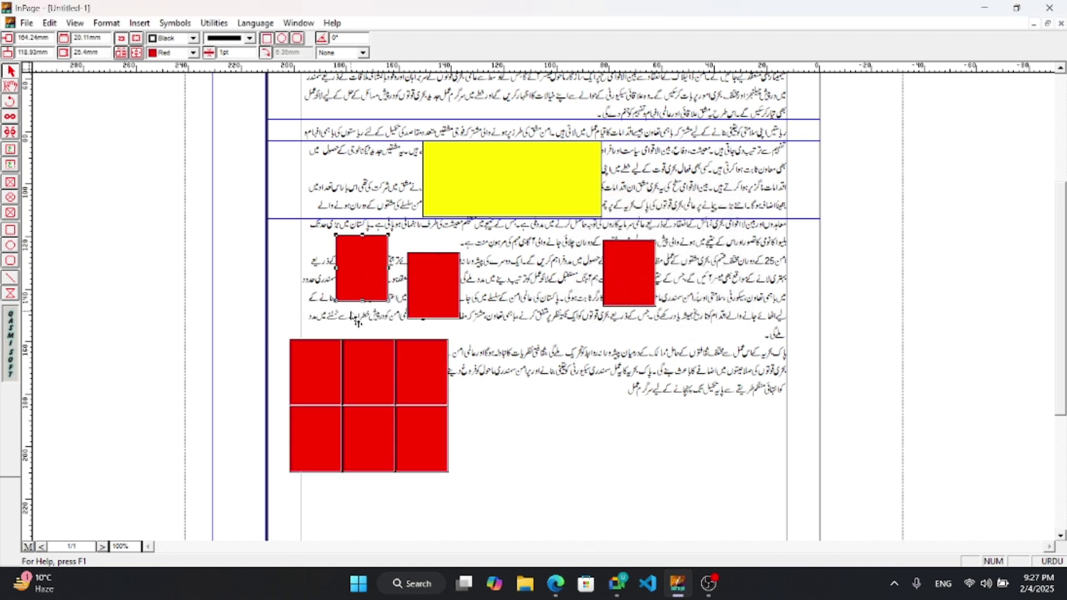
drag(395, 346, 467, 335)
drag(390, 382, 542, 391)
click(340, 353)
drag(321, 381, 338, 359)
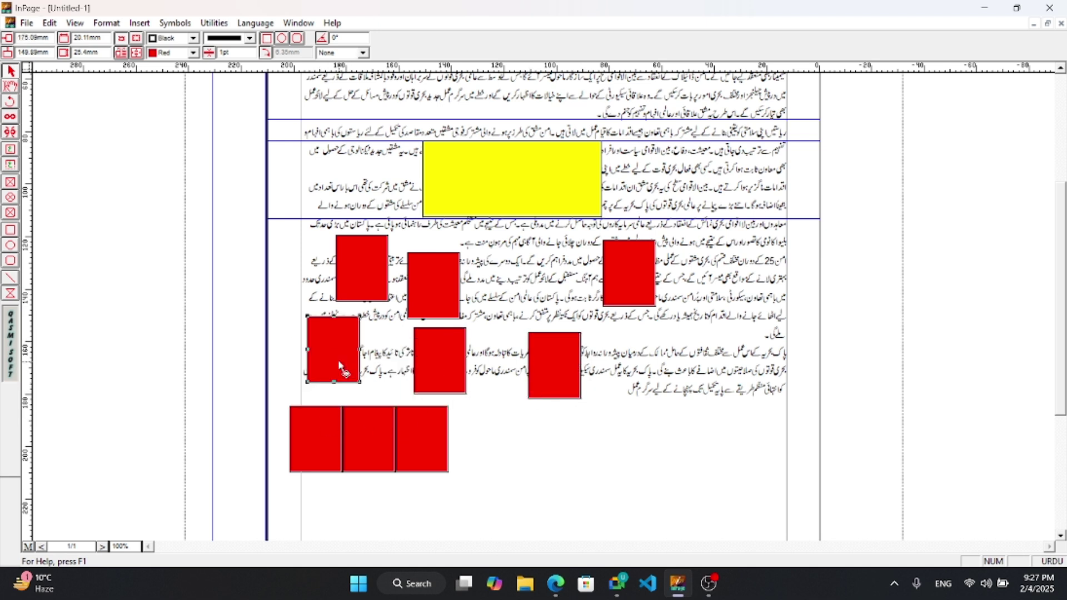
drag(319, 436, 311, 493)
click(356, 439)
drag(355, 439, 377, 486)
drag(403, 440, 479, 468)
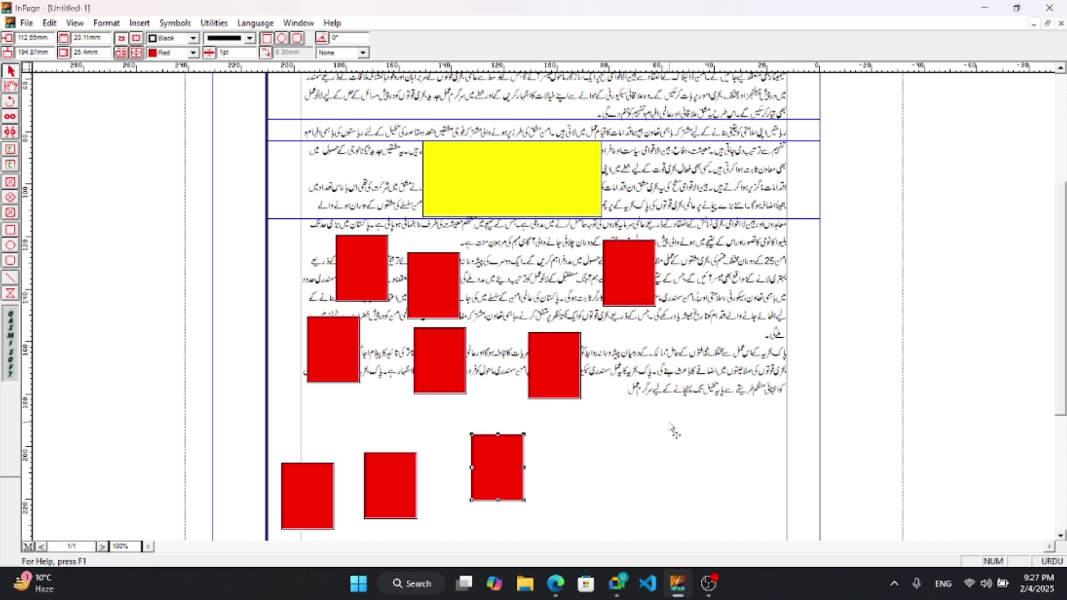
Step: Select all nine scattered red rectangles together and delete them
click(610, 298)
click(575, 349)
click(571, 418)
click(613, 300)
shift+click(560, 394)
shift+click(514, 459)
shift+click(398, 479)
shift+click(429, 352)
shift+click(436, 314)
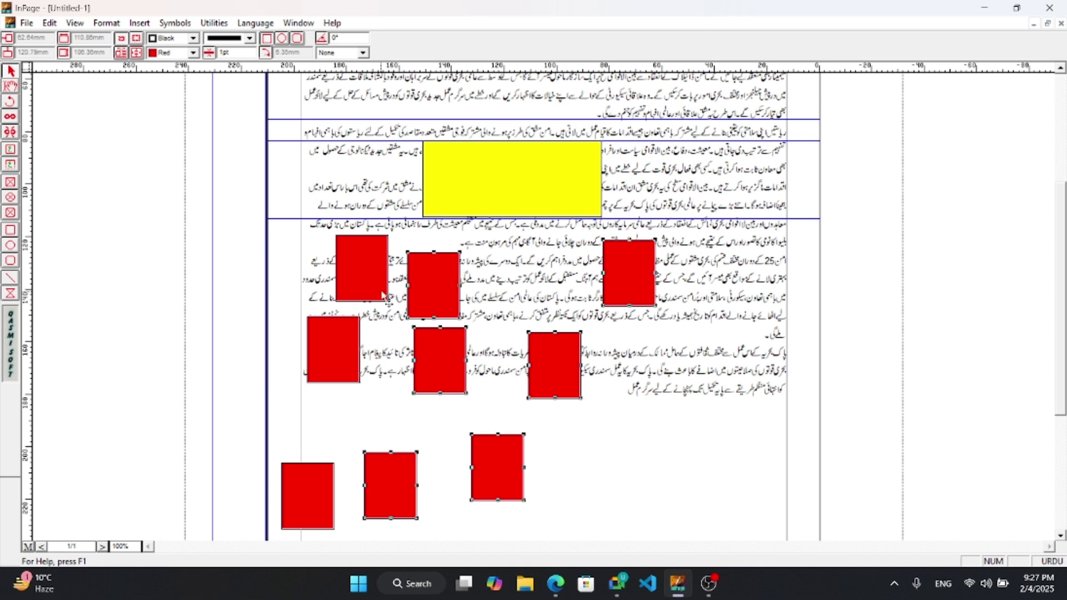
shift+click(369, 292)
shift+click(344, 333)
shift+click(307, 495)
key(Delete)
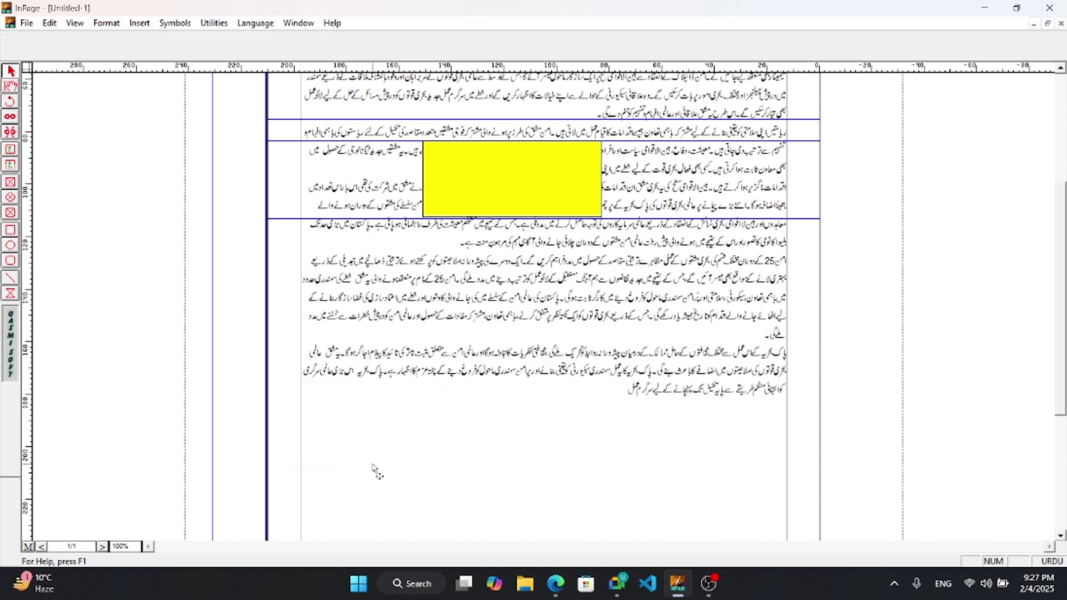
Step: Move the yellow rectangle below the lowest horizontal guide and narrow it to about 30 mm wide
click(470, 186)
drag(532, 209, 476, 378)
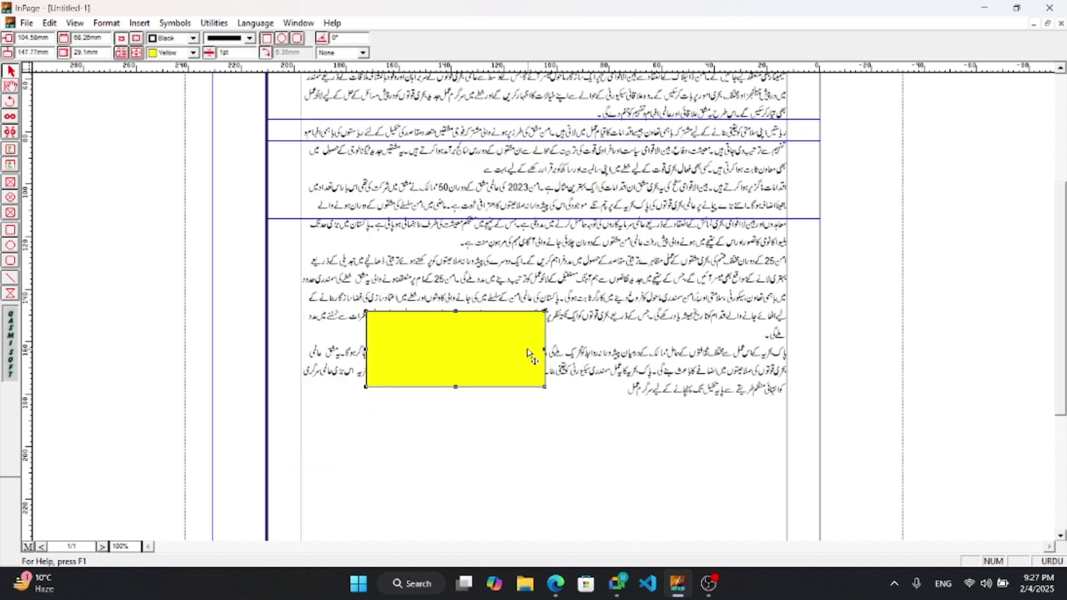
drag(546, 351, 405, 286)
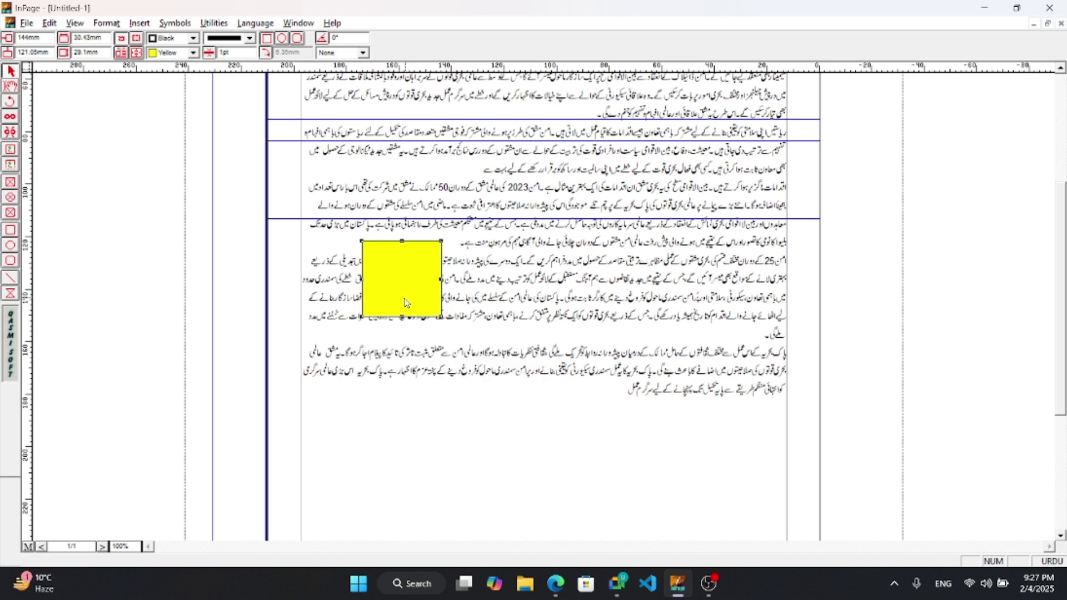
Step: Duplicate the yellow rectangle into 2 rows and 3 columns with 0 mm row and column spacing
click(49, 22)
click(72, 122)
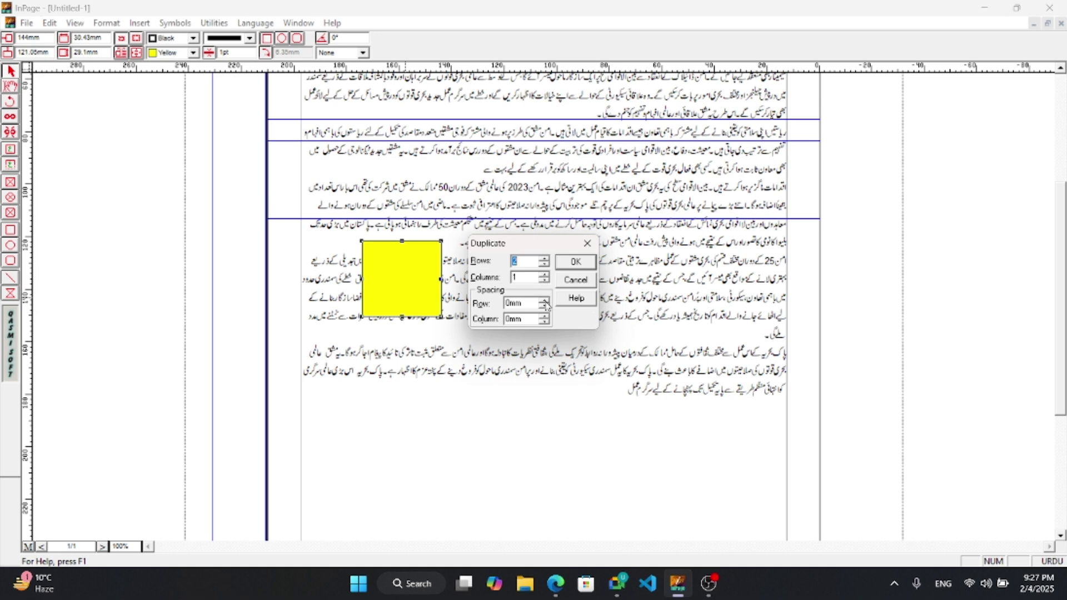
click(546, 275)
click(563, 263)
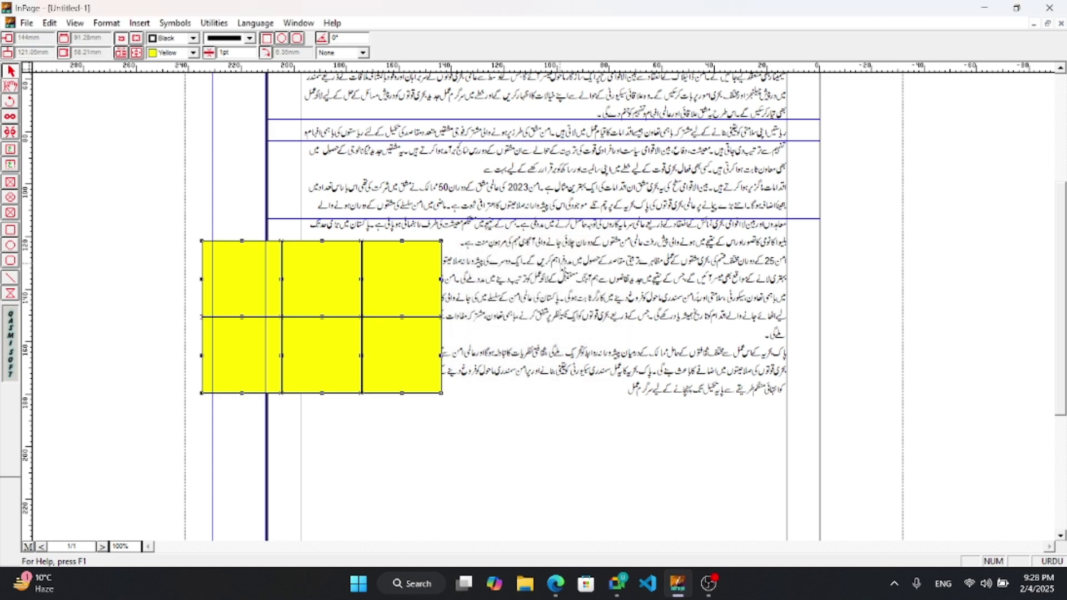
Step: Separate the six yellow rectangles of the grid by moving each one to its own spot on the page
click(460, 420)
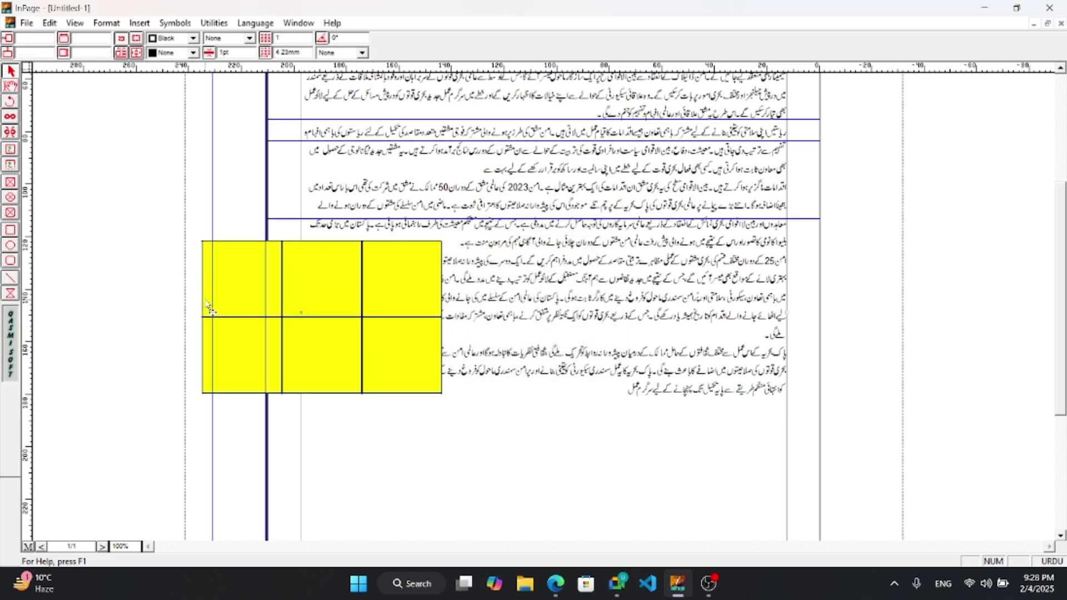
key(ctrl)
key(ctrl)
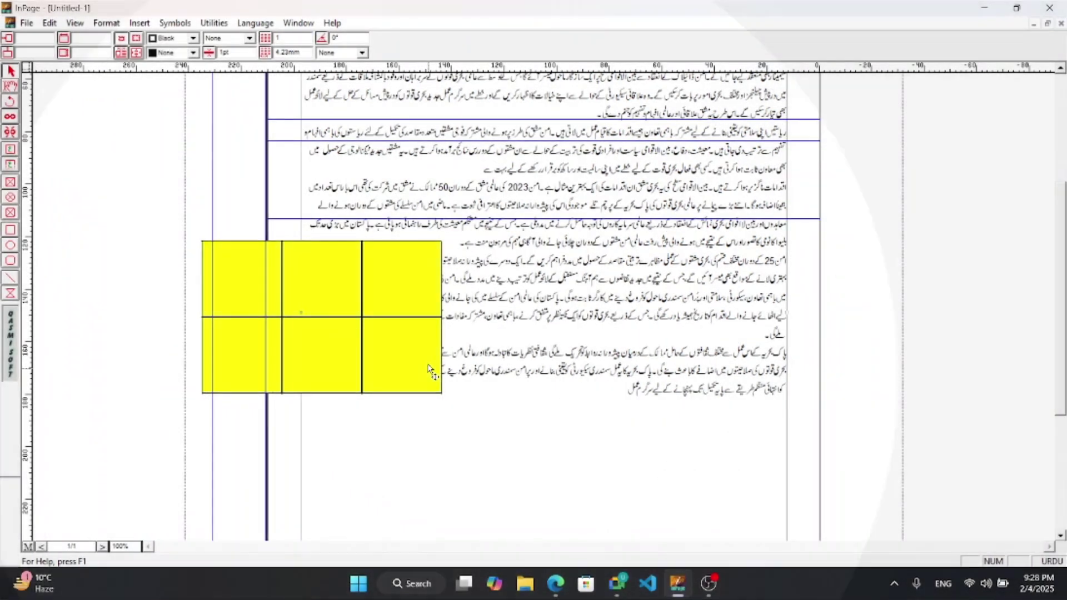
click(440, 290)
drag(442, 283, 527, 267)
drag(382, 382, 525, 385)
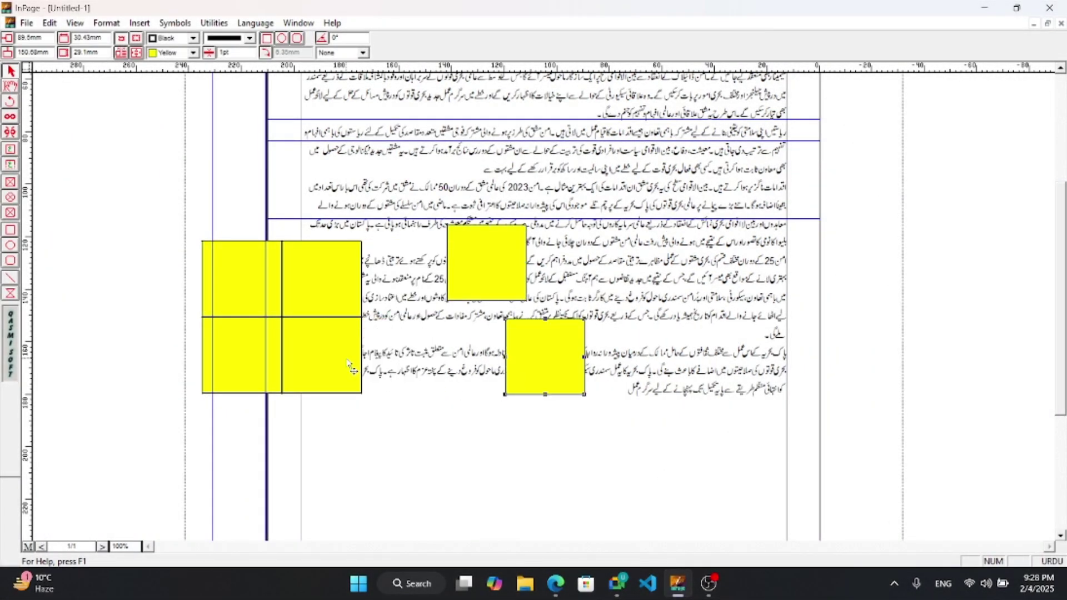
click(337, 334)
drag(322, 361, 361, 407)
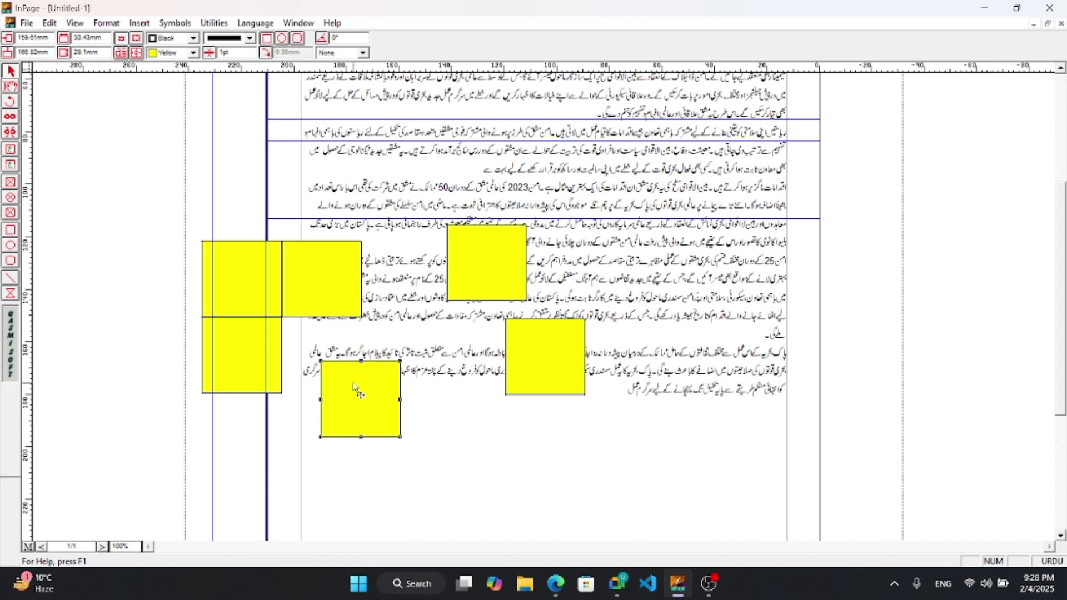
click(358, 290)
drag(359, 290, 419, 274)
drag(269, 312, 314, 280)
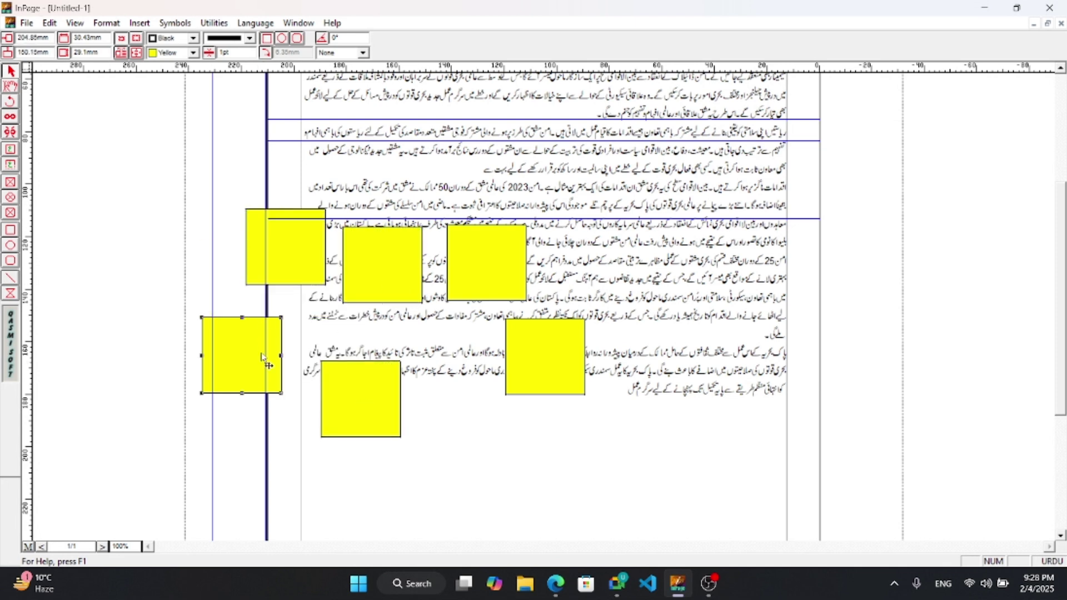
drag(267, 361, 287, 396)
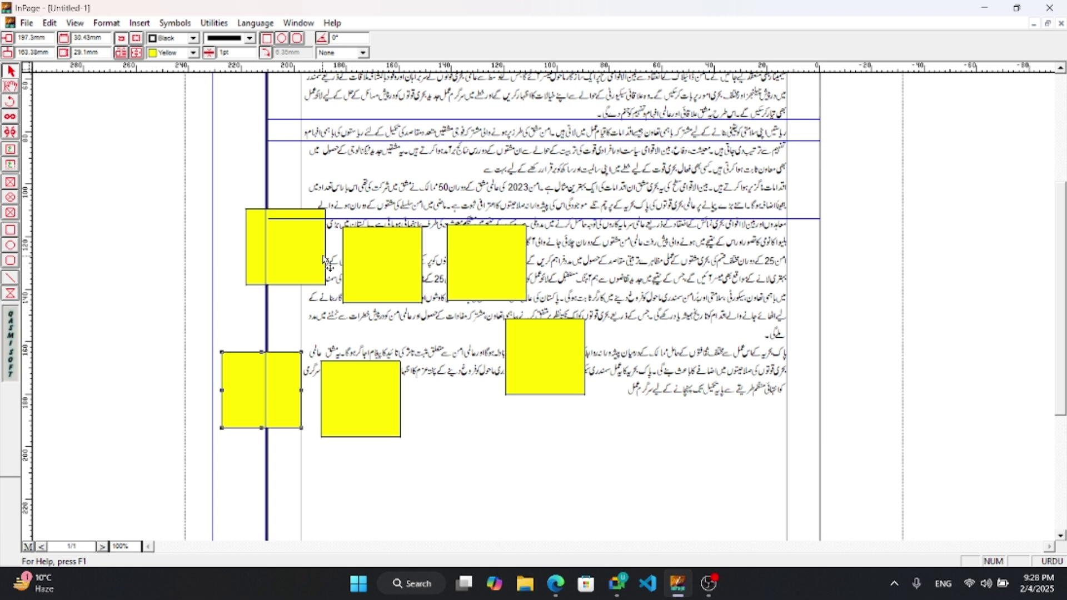
Step: Delete five of the scattered yellow rectangles and move the remaining one into the text over the lowest horizontal guide
key(Delete)
click(386, 392)
key(Delete)
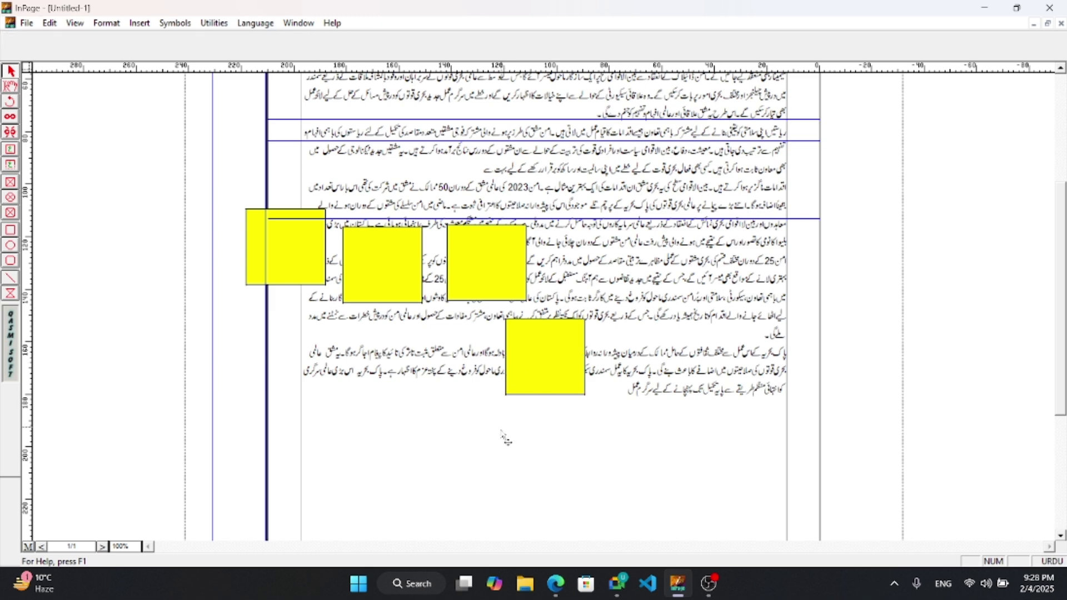
click(477, 286)
key(Delete)
click(389, 272)
key(Delete)
click(307, 265)
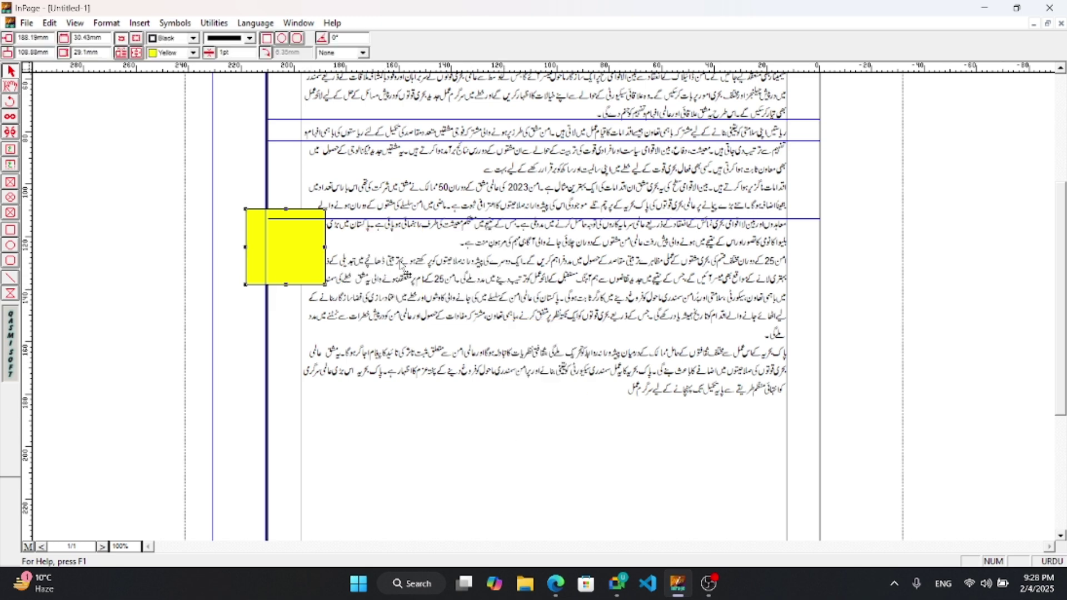
drag(401, 265, 474, 258)
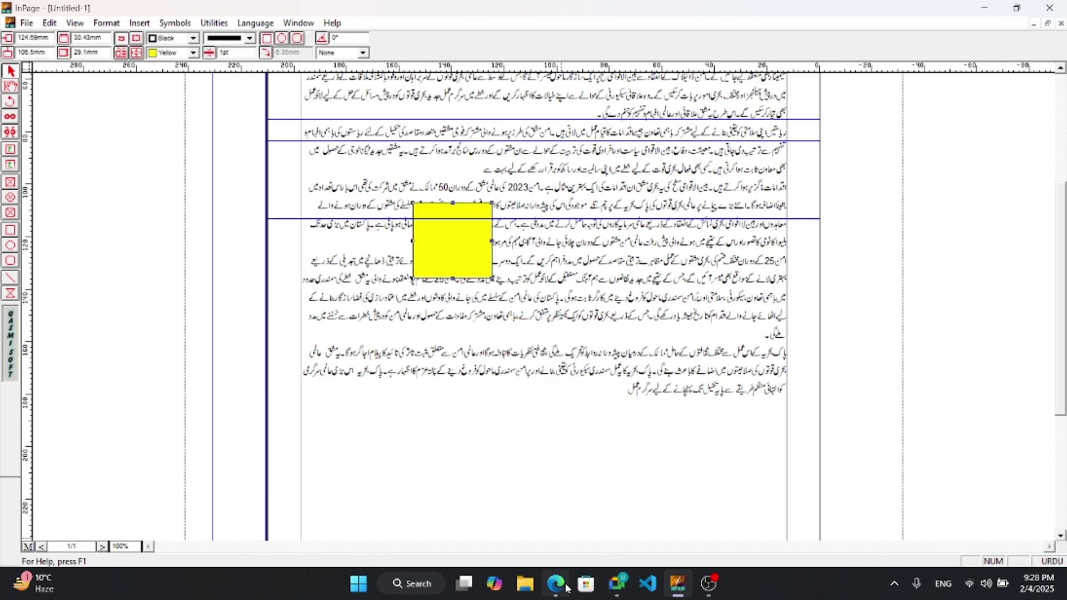
Step: Switch to the InPage Lesson 13 PDF in Edge, read the Document Preferences entry, and return to InPage
click(564, 586)
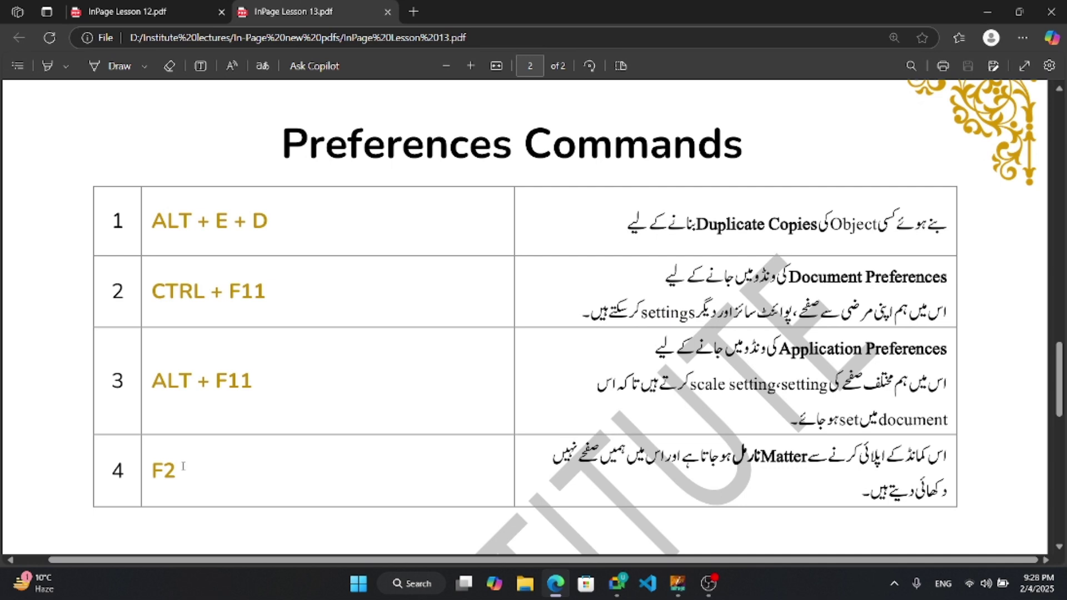
drag(156, 290, 253, 291)
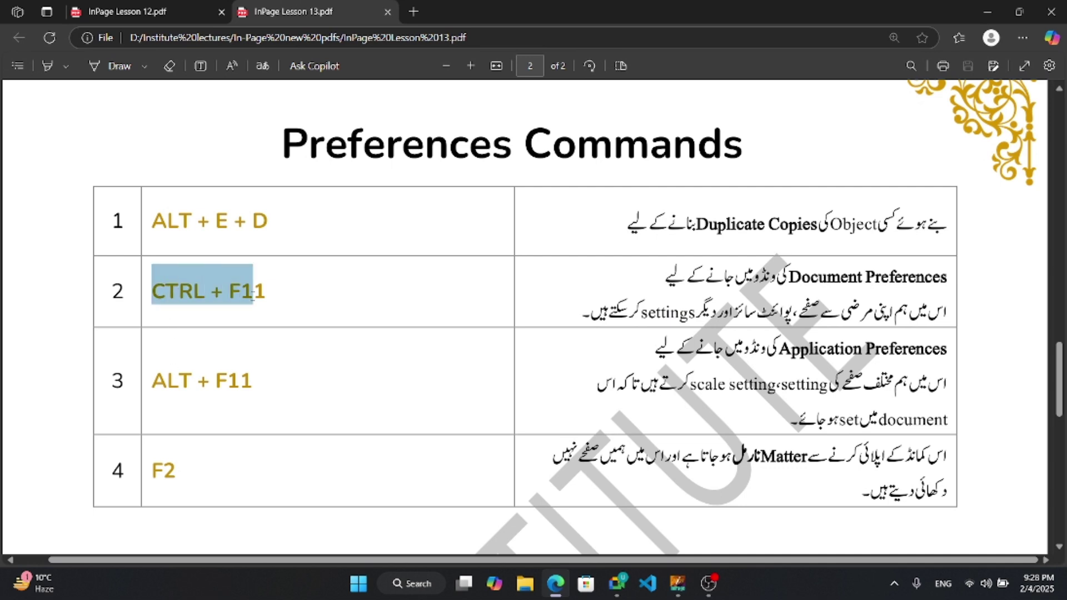
drag(945, 276, 666, 279)
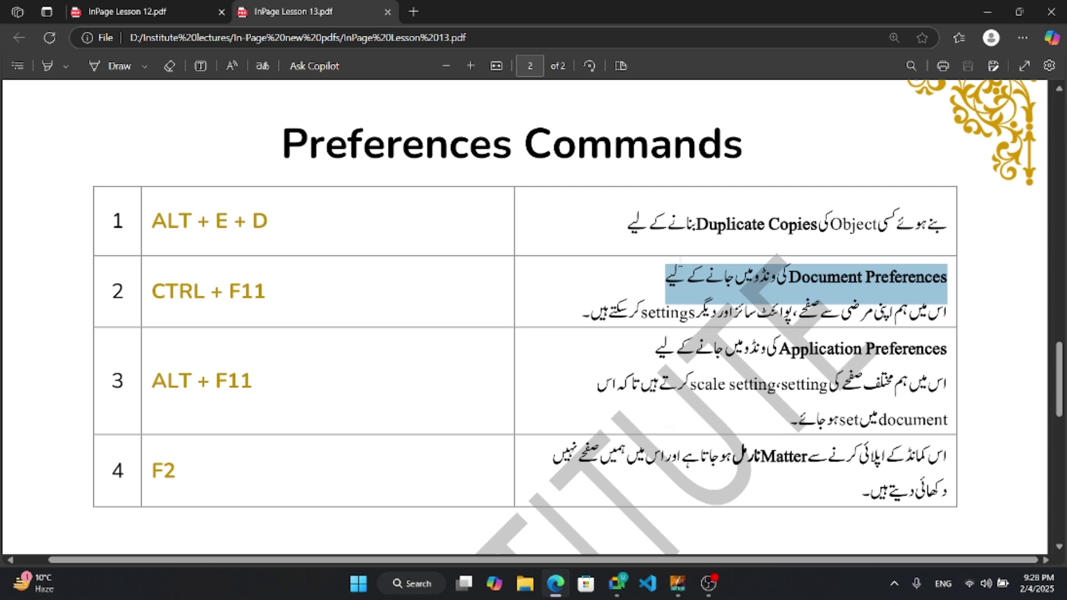
click(996, 17)
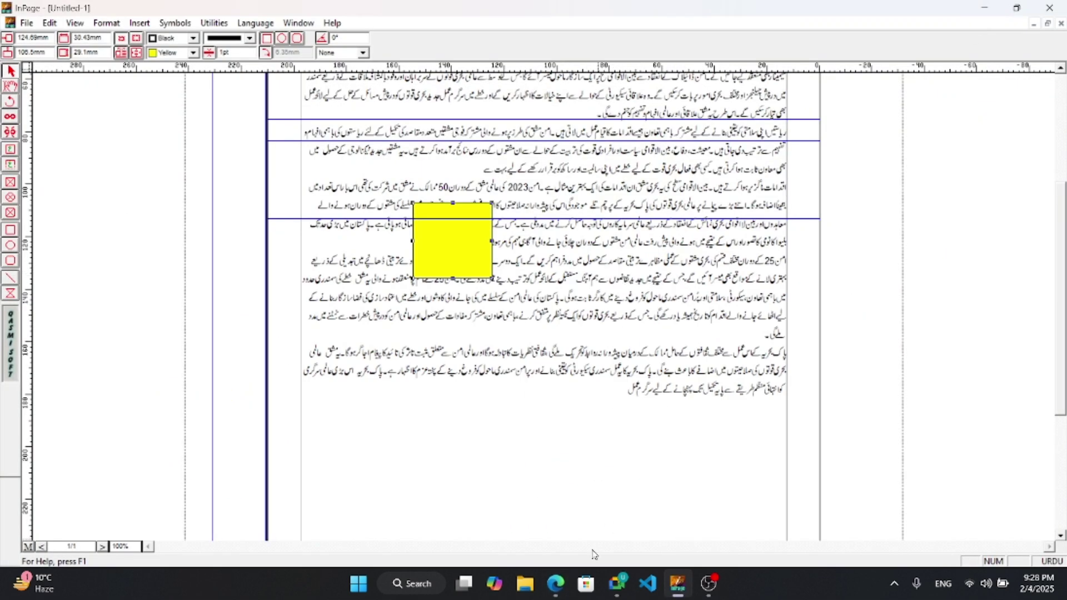
click(556, 583)
click(556, 584)
Step: Set the document's general measurement unit to Inches in Document Preferences
click(595, 383)
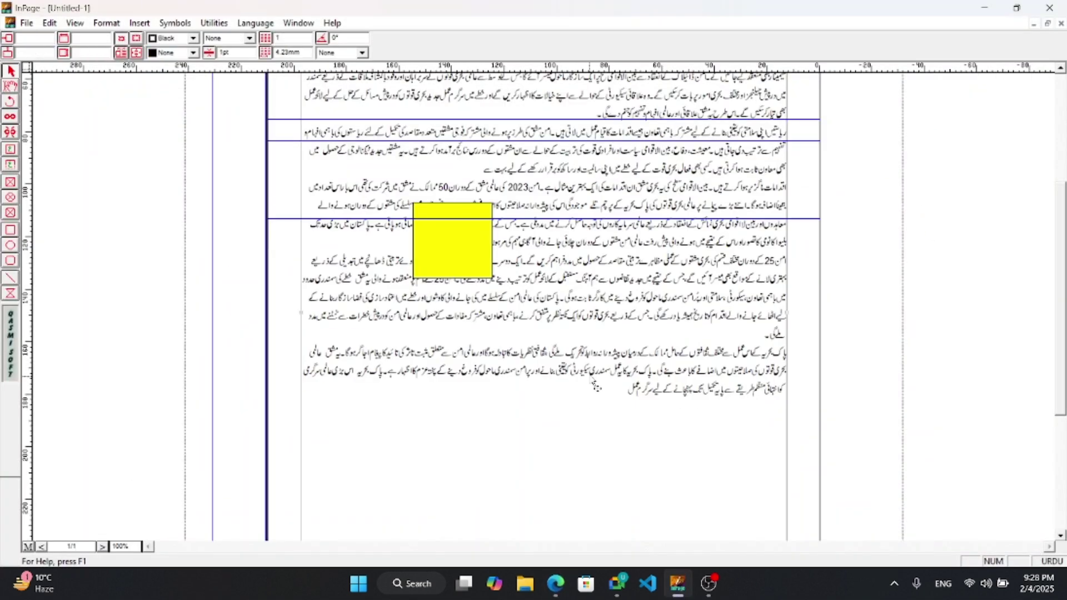
key(ctrl+y)
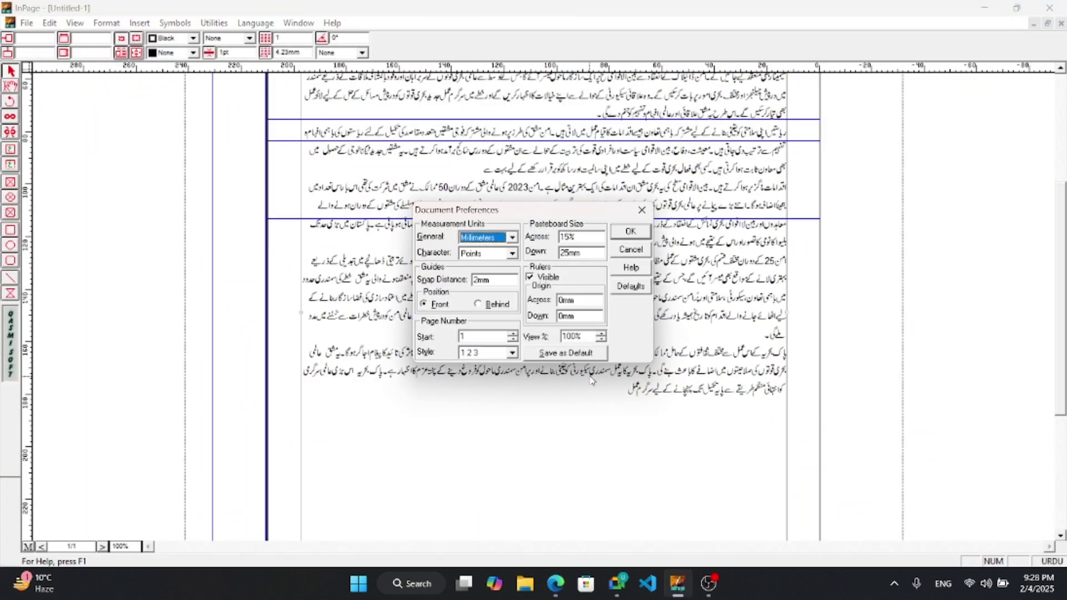
drag(472, 213, 189, 214)
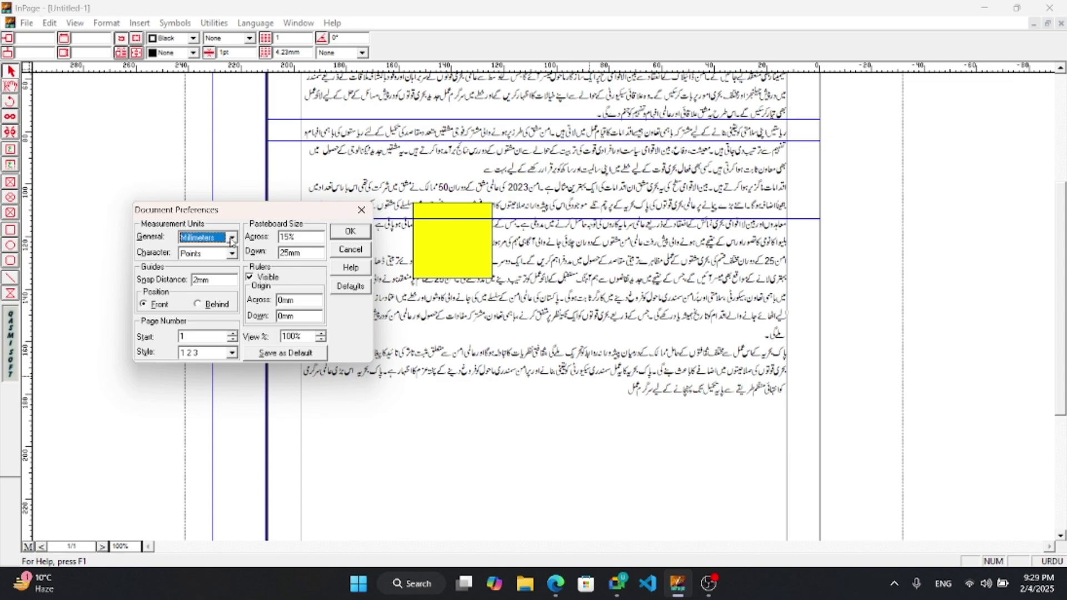
click(232, 239)
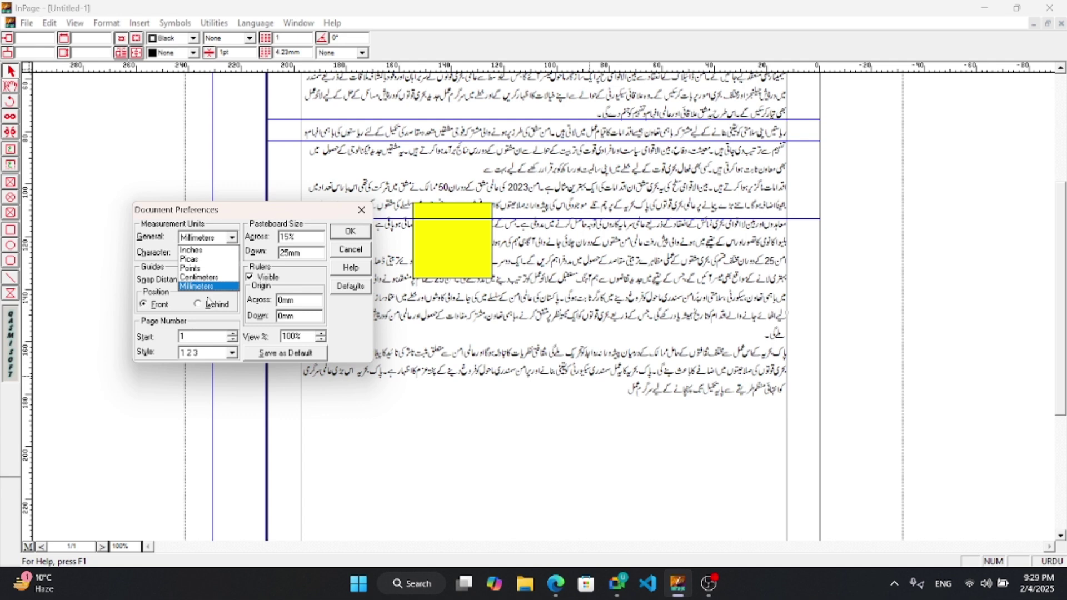
click(232, 251)
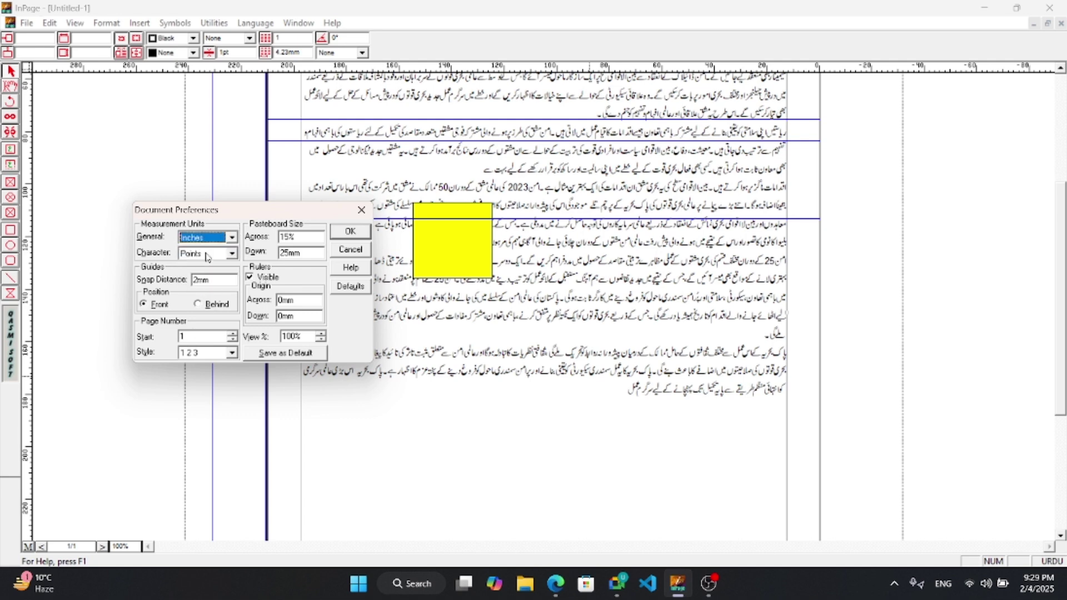
click(347, 233)
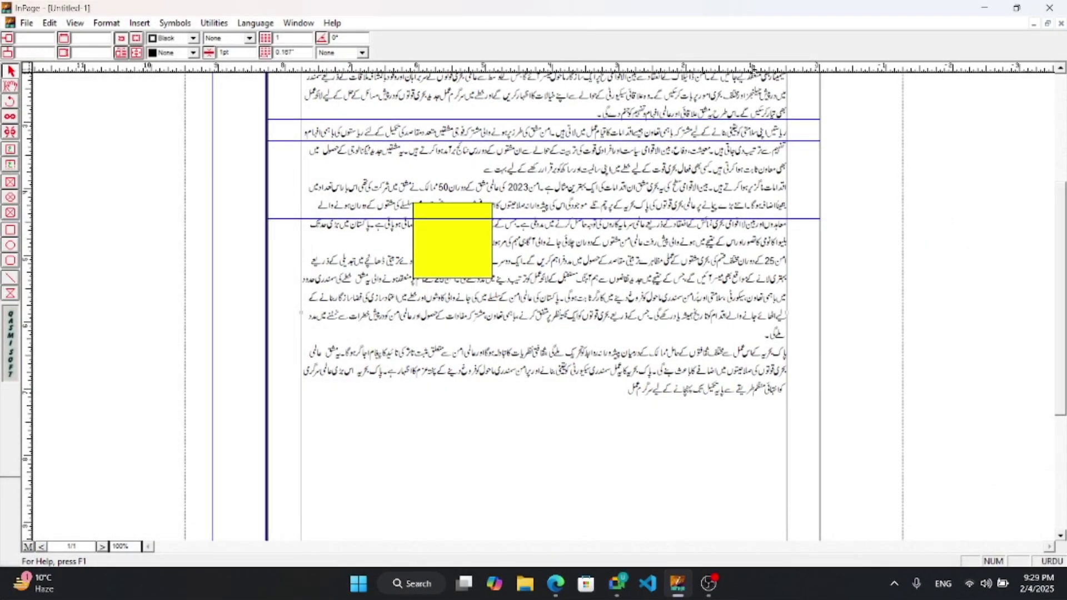
Step: Reopen Document Preferences and review the available character measurement units, keeping Points
double_click(753, 68)
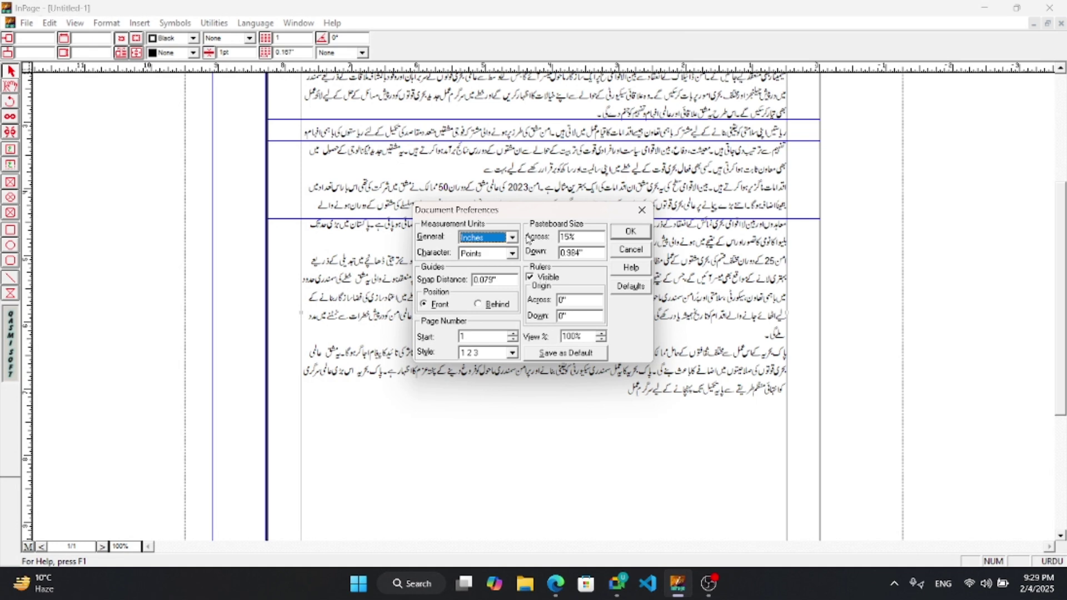
click(511, 254)
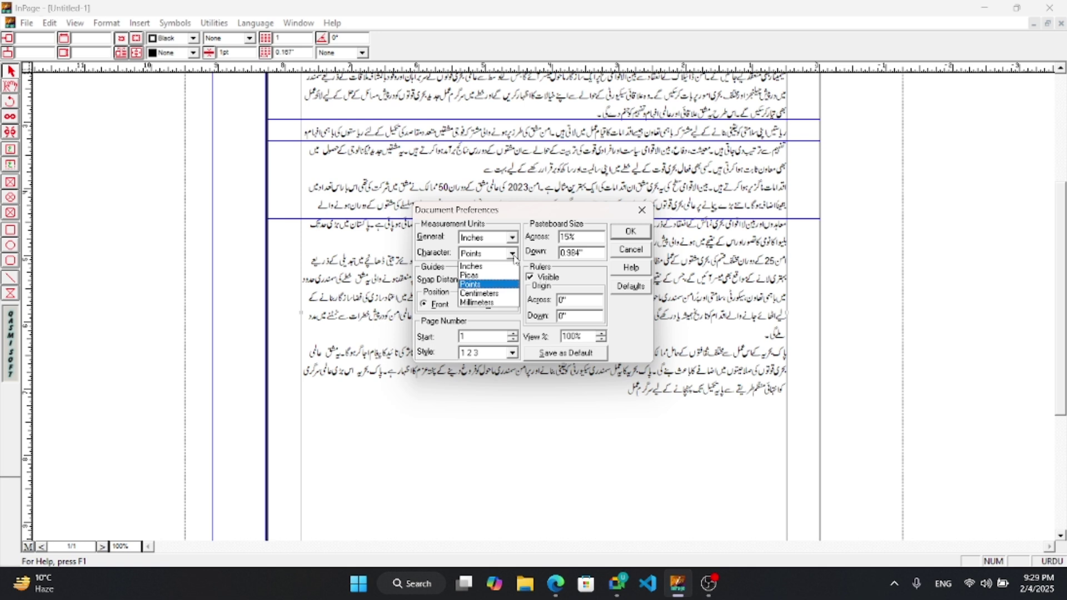
click(512, 256)
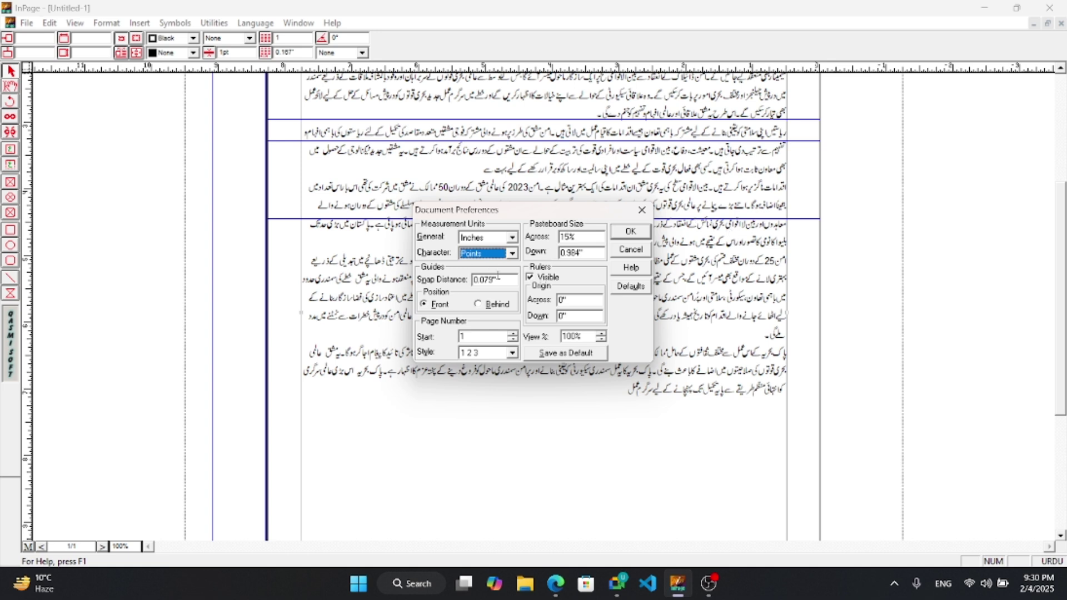
Step: Set the guides' snap distance to 0.1 inch and move the yellow rectangle below the lowest horizontal guide
drag(497, 280, 419, 283)
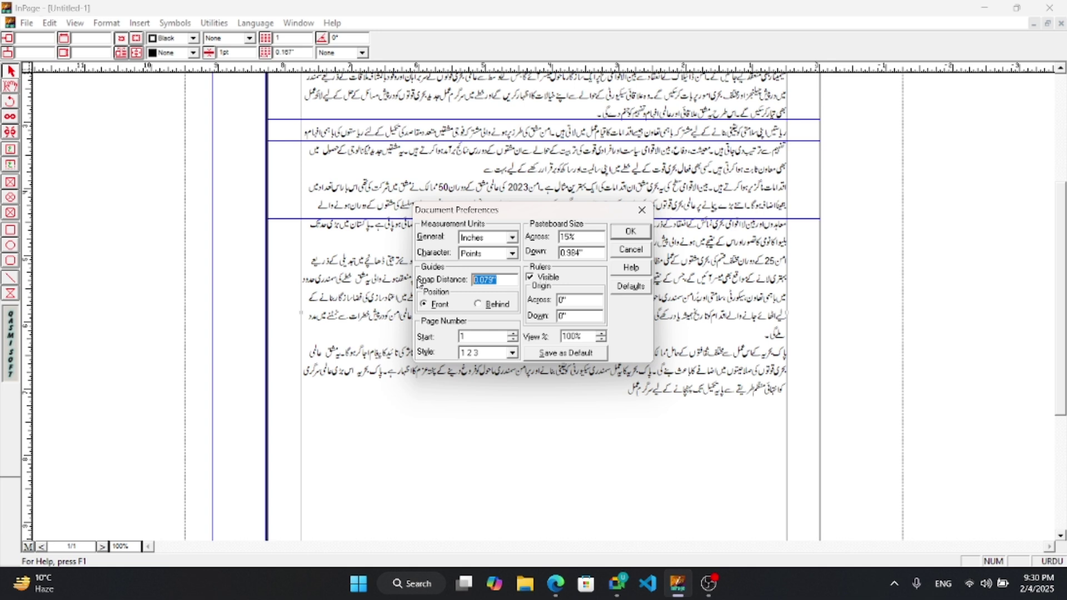
text(0.1)
click(630, 231)
click(443, 271)
drag(443, 271, 509, 286)
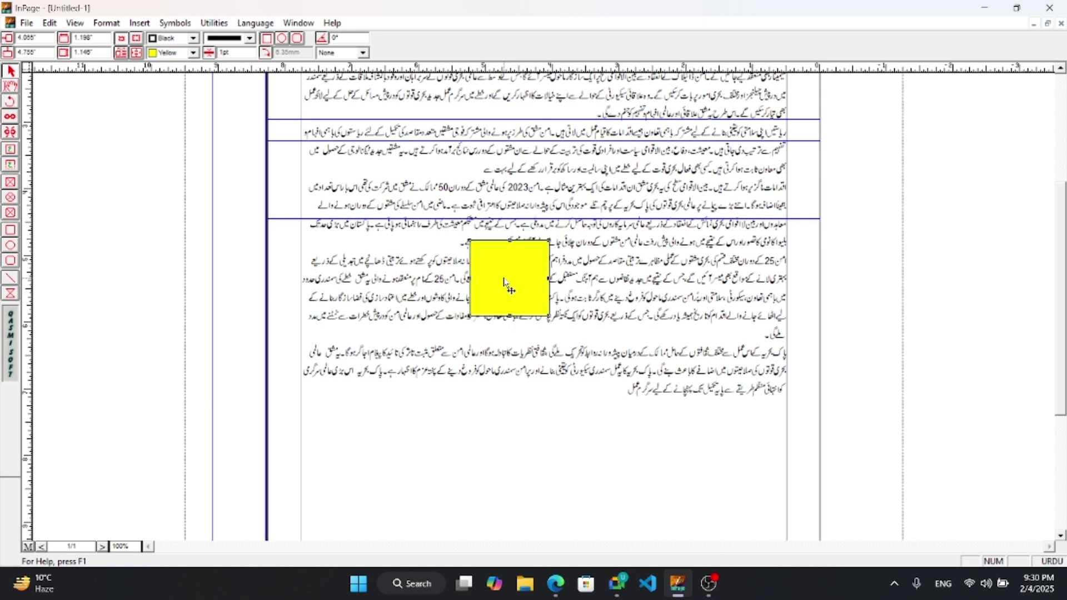
Step: Set the guides' snap distance to 0.5 inch and test it by moving the yellow rectangle below the lowest guide
key(ctrl+y)
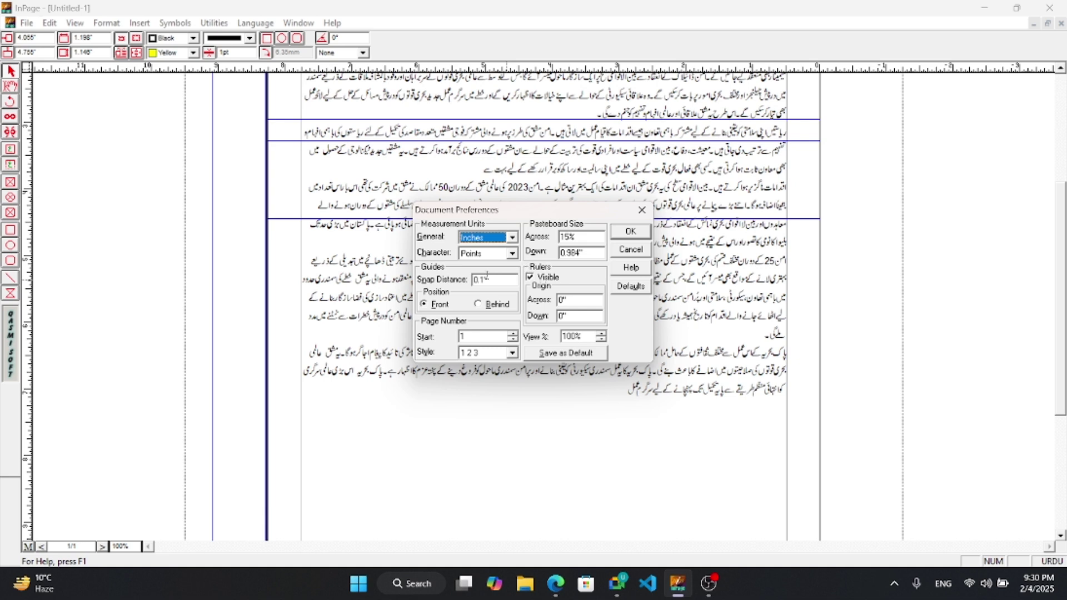
double_click(486, 278)
text(0)
text(.35)
key(Return)
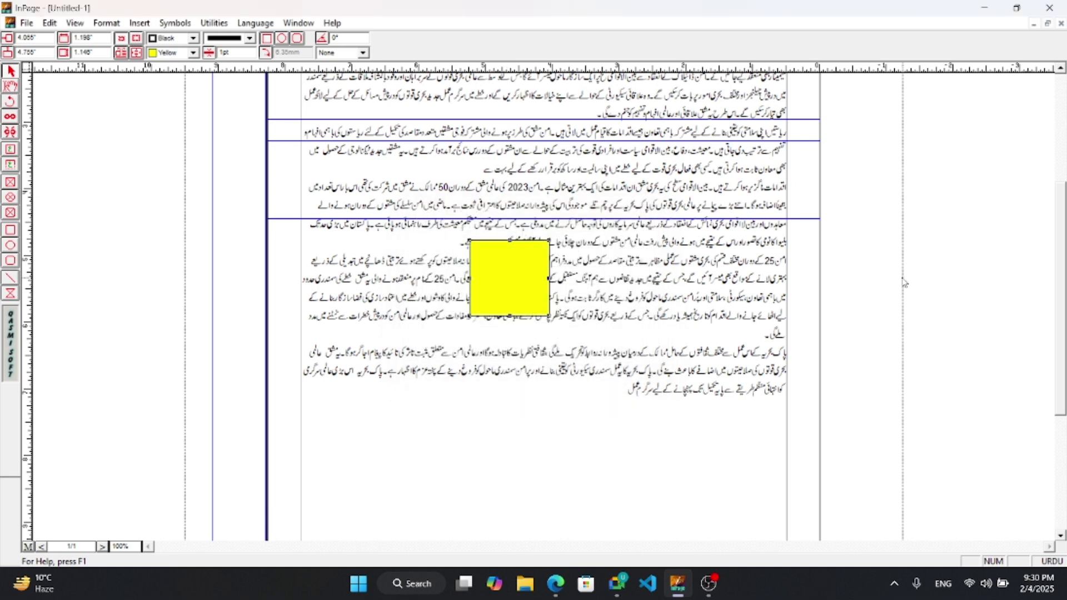
drag(433, 361, 468, 314)
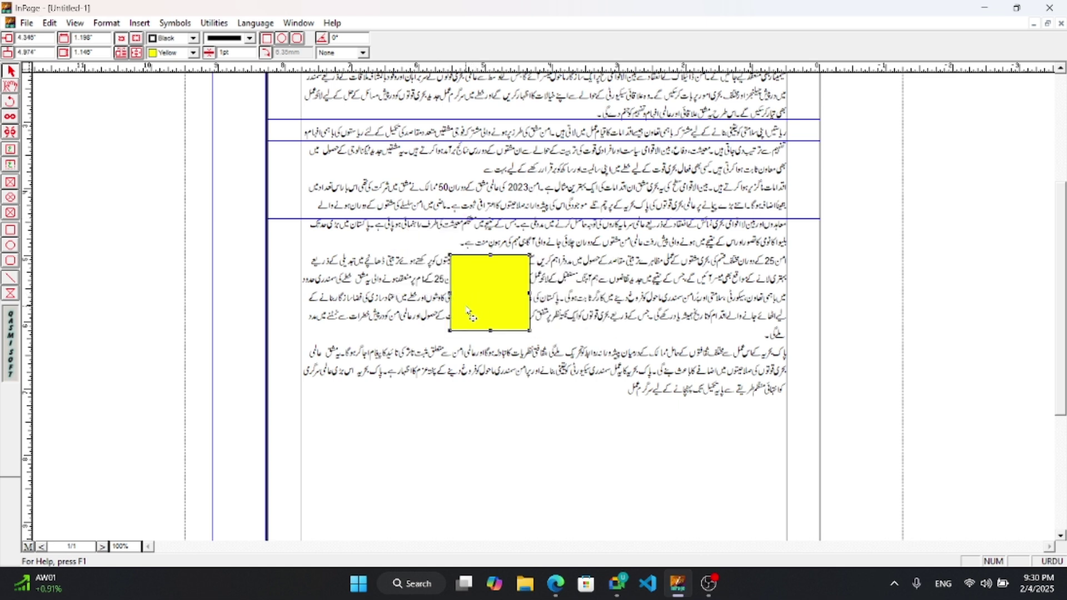
Step: Set the guides' snap distance back to 0.1 inch and move the yellow rectangle over the lowest horizontal guide
key(ctrl+y)
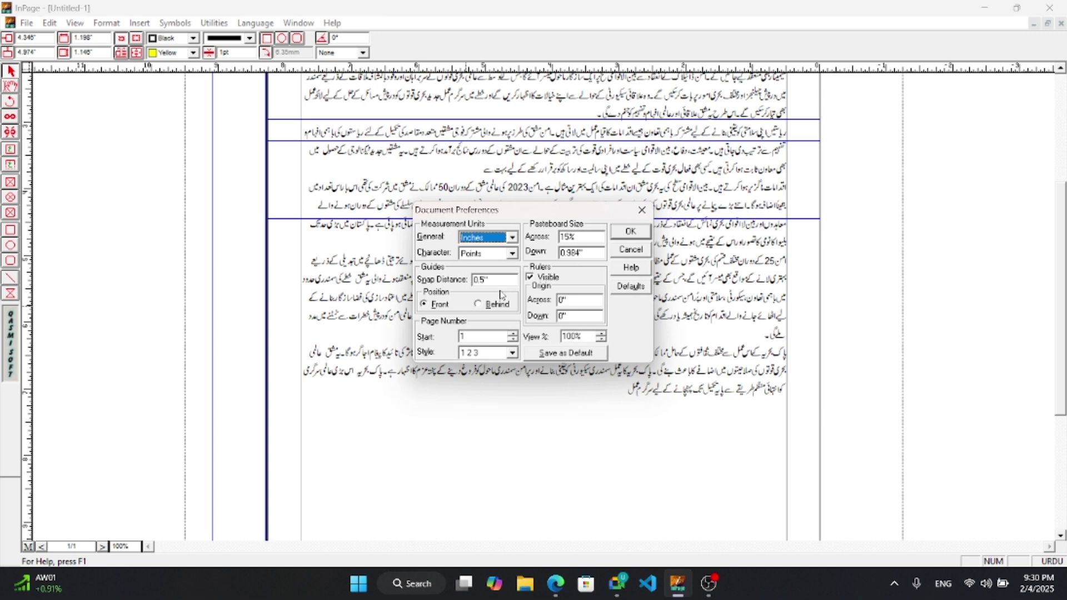
key(Tab)
key(Tab)
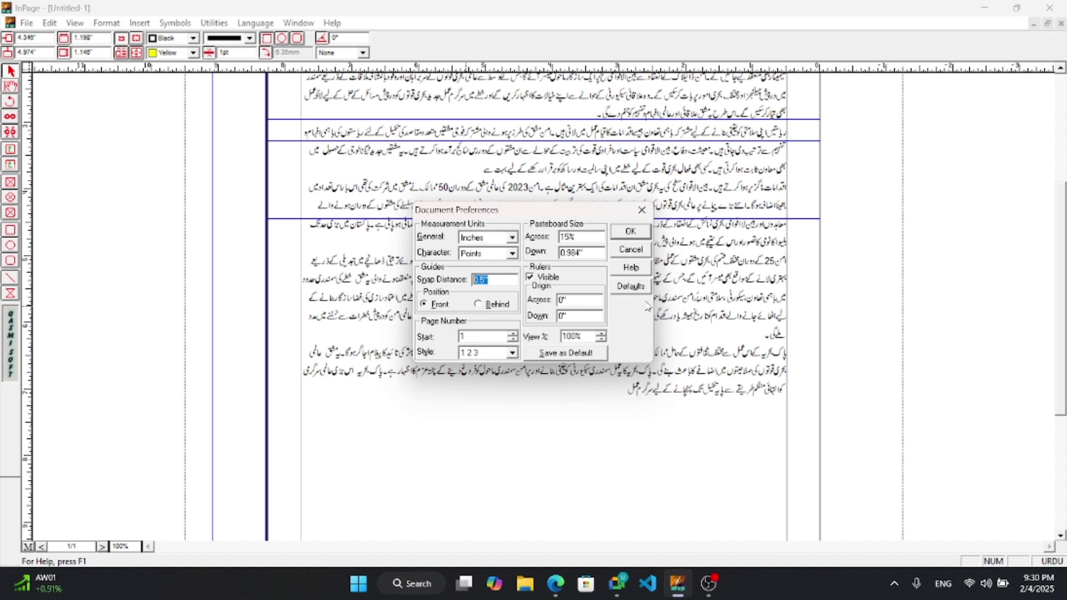
text(0)
mouse_move(477, 211)
mouse_down()
mouse_move(446, 285)
mouse_move(490, 250)
mouse_move(477, 230)
mouse_up()
click(599, 305)
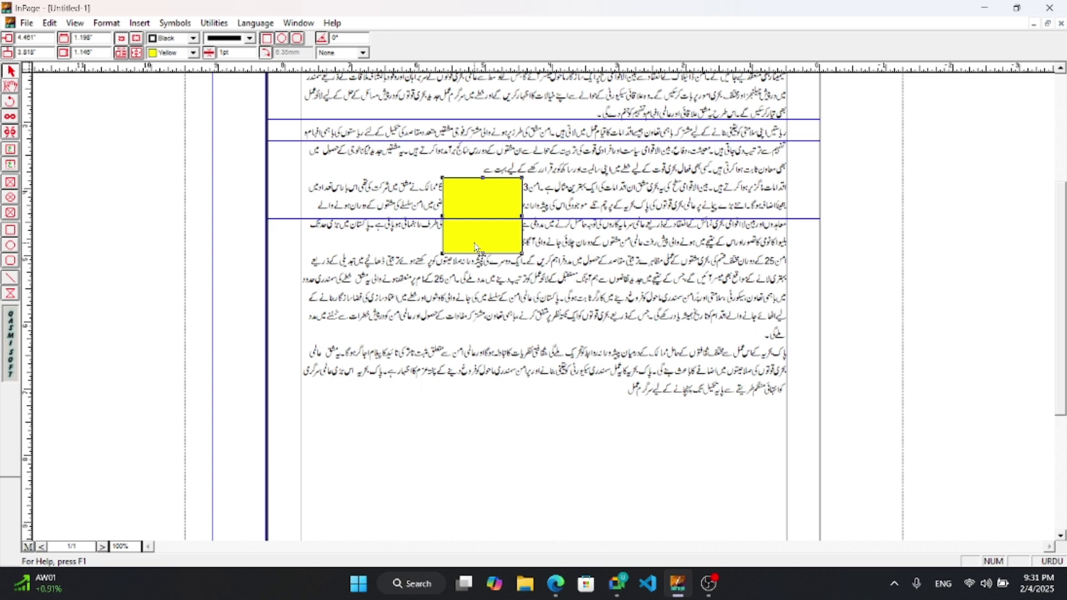
Step: Set the guides' position to Behind and move the yellow rectangle across the guides, ending in the text below the lowest one
key(ctrl+y)
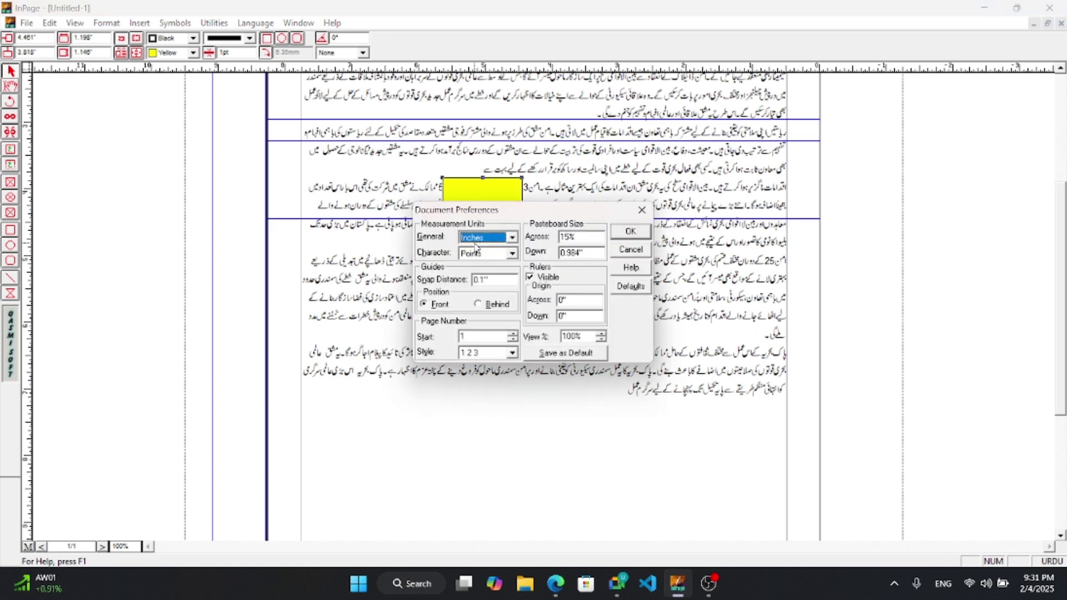
click(479, 304)
click(639, 235)
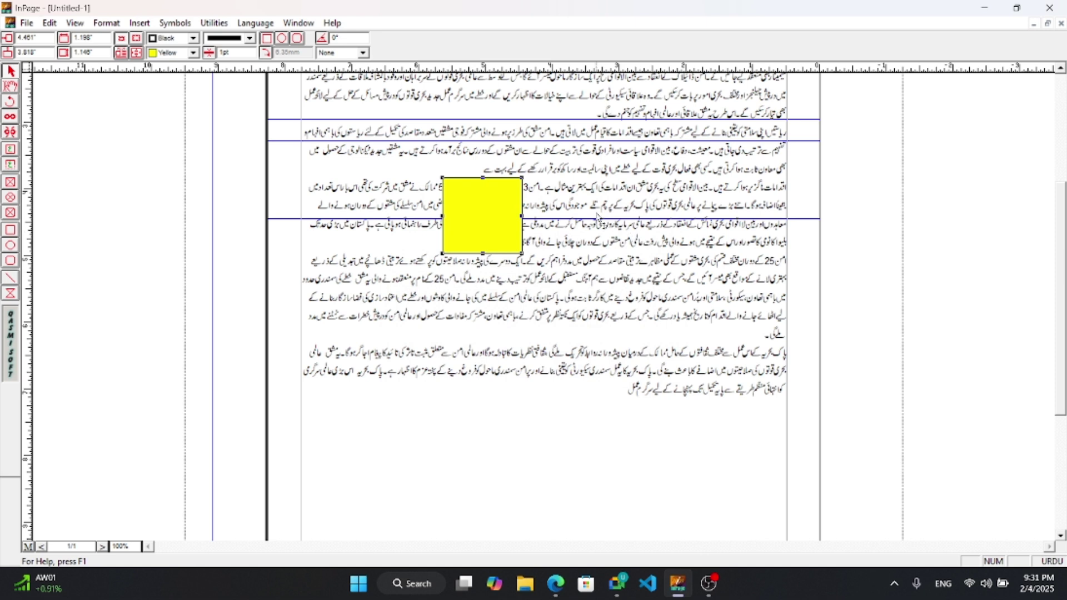
drag(477, 228, 648, 148)
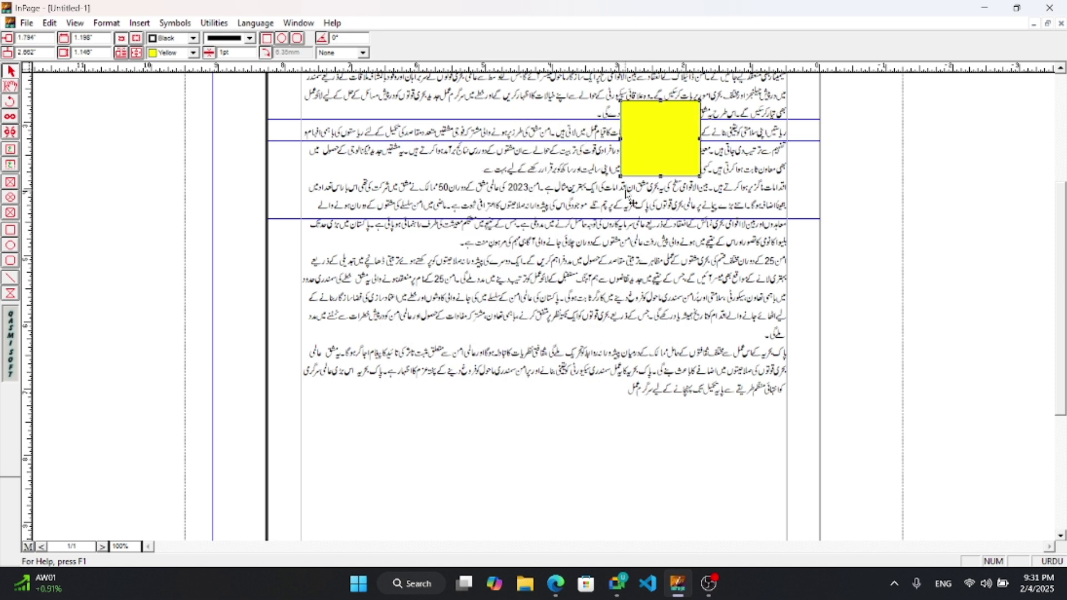
drag(606, 191, 476, 202)
drag(671, 209, 433, 247)
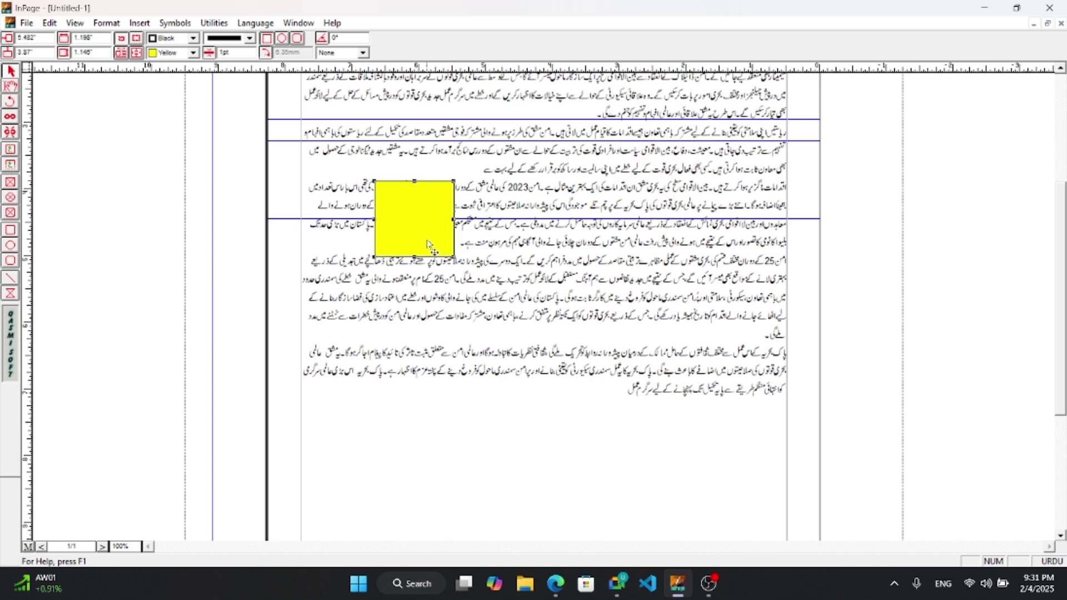
drag(439, 210, 443, 319)
Step: Examine the page number style options in the Document Preferences and close the dialog without changing anything
key(ctrl+y)
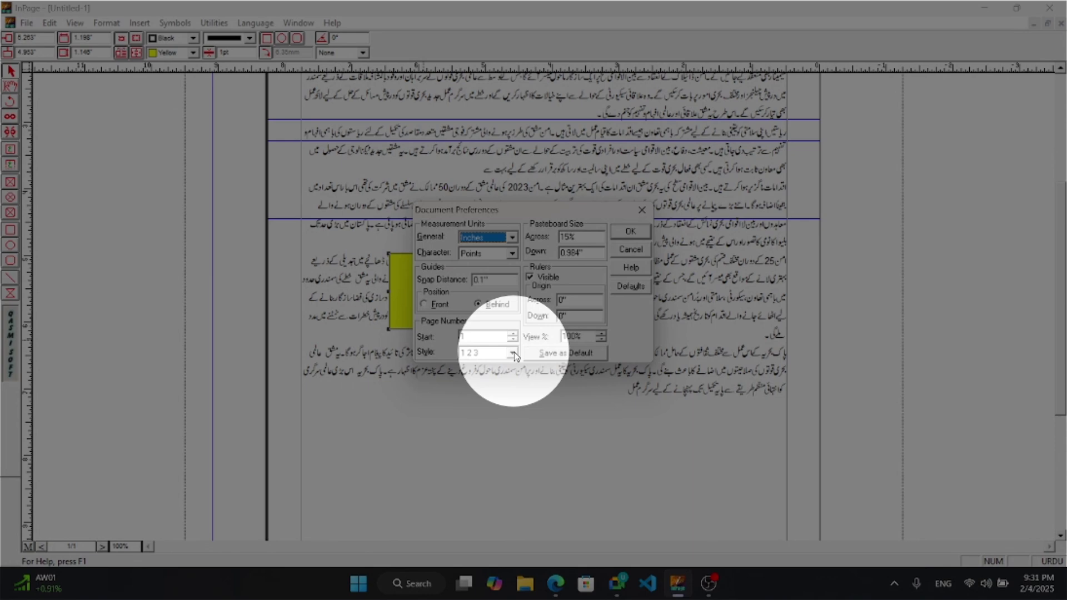
click(512, 353)
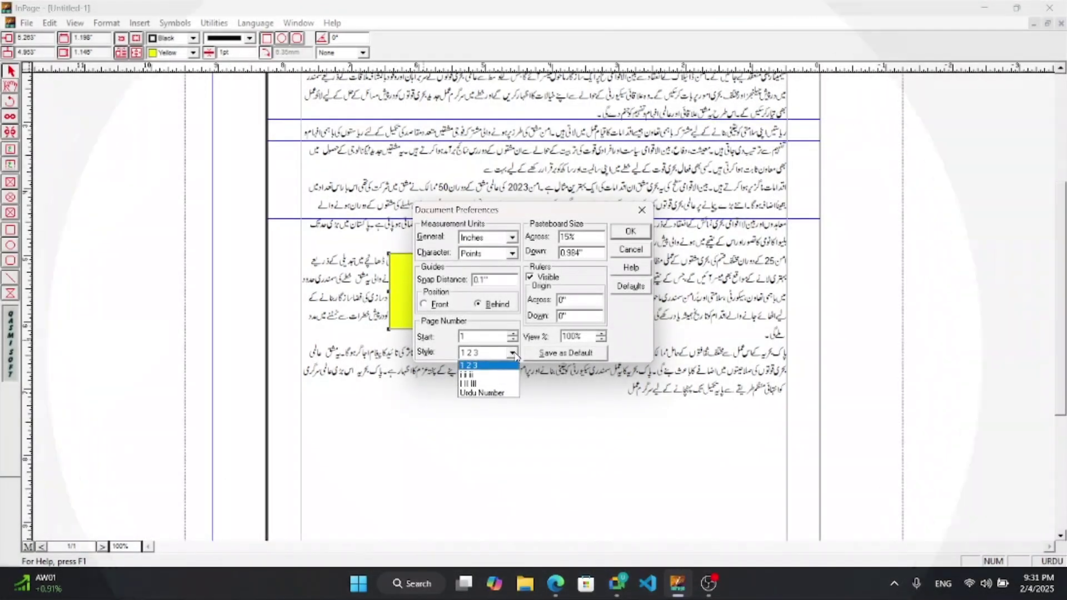
click(512, 353)
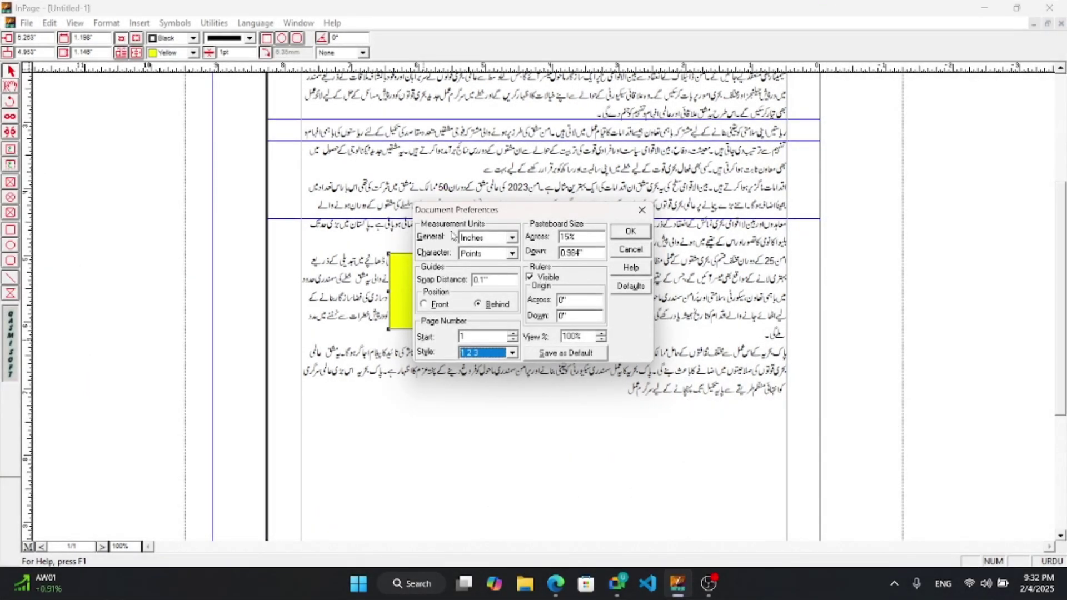
click(624, 250)
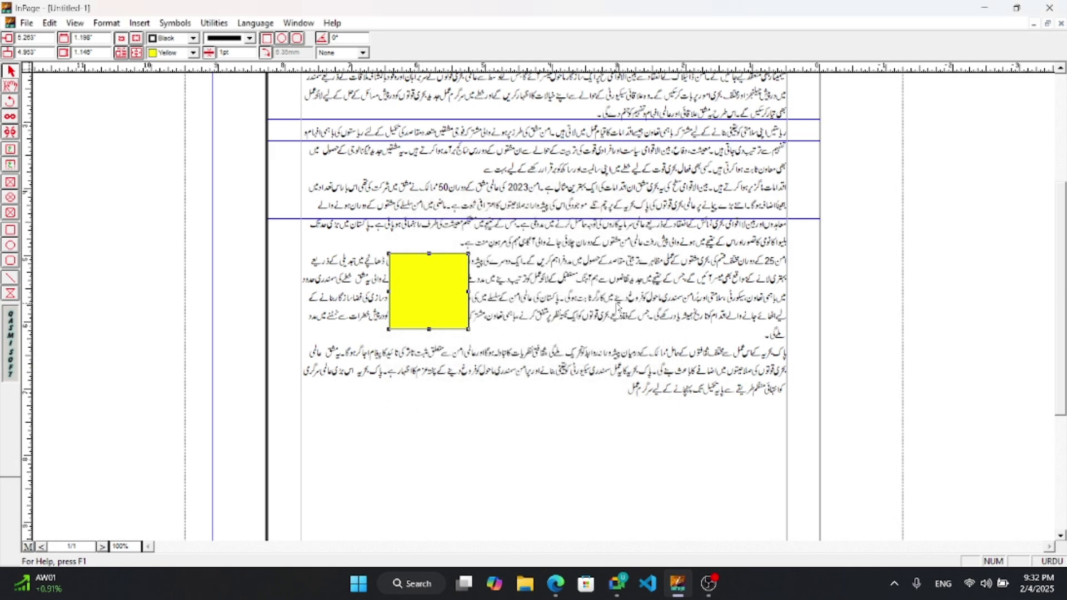
Step: Switch to the Lesson 13 PDF, highlight the Application Preferences shortcut and its description, and return to the InPage document
click(555, 583)
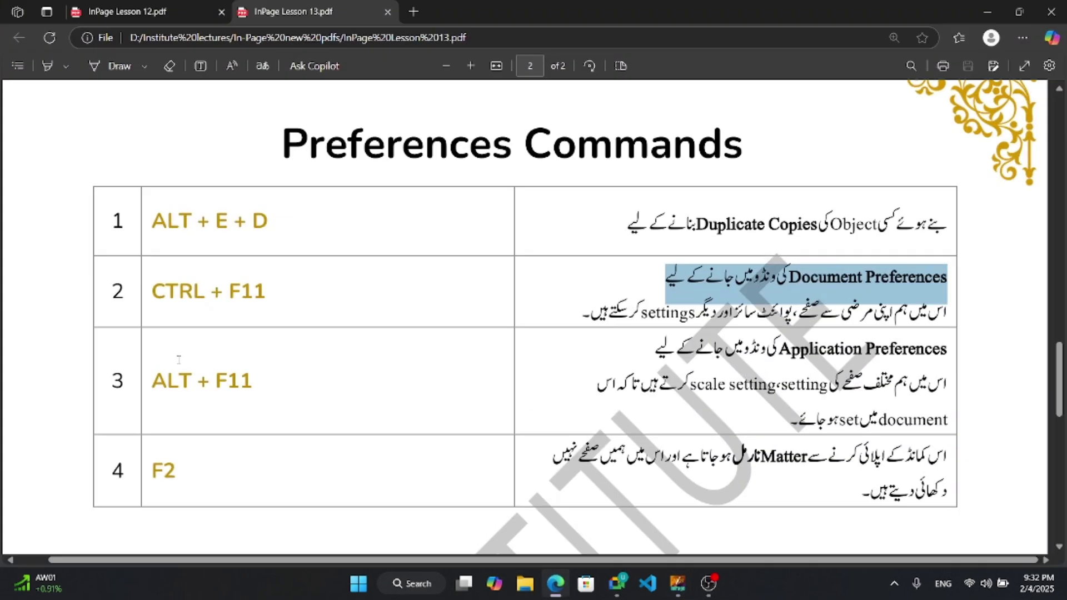
drag(153, 381, 252, 383)
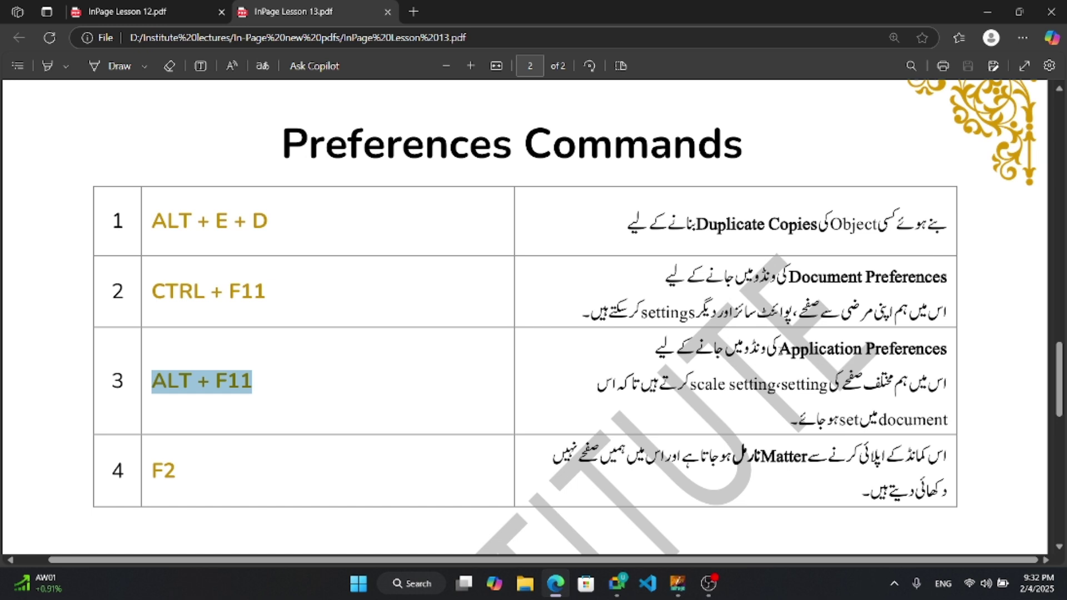
triple_click(781, 352)
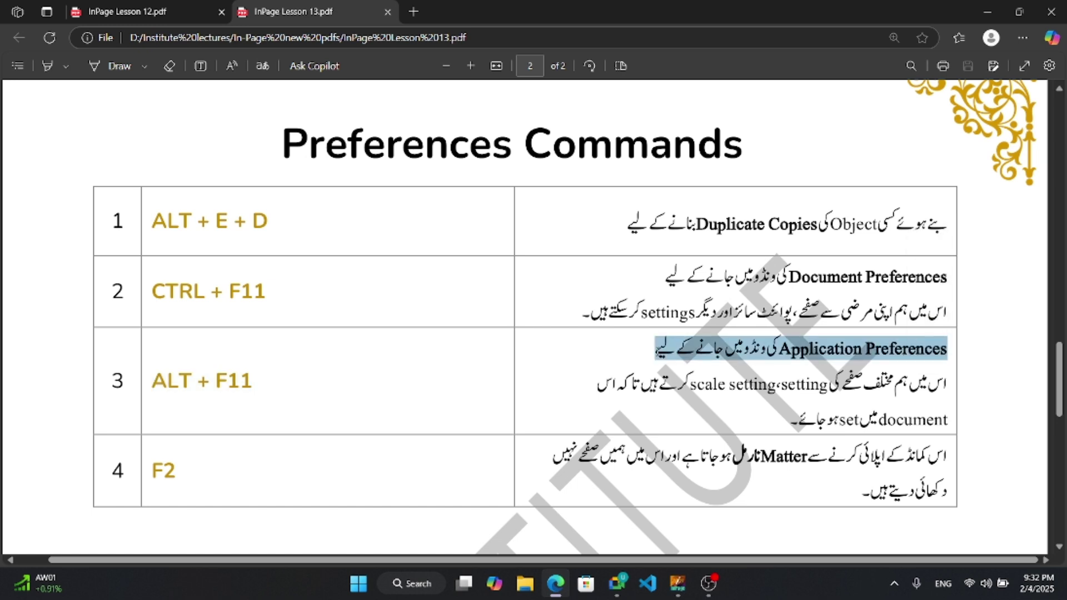
click(987, 12)
click(611, 300)
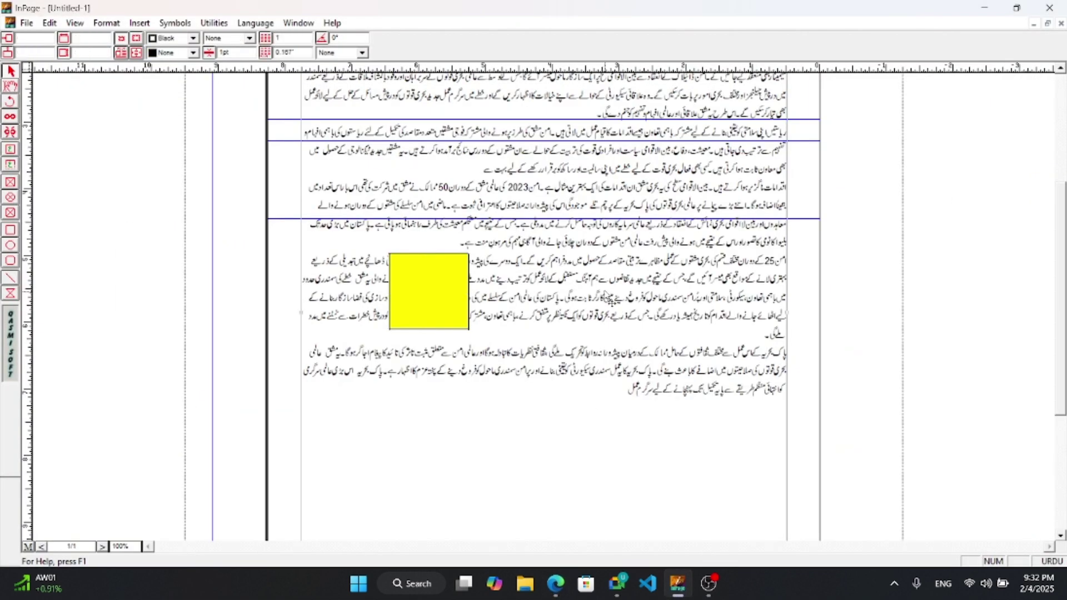
Step: Set the application type to Right To Left in the Application Preferences and apply it
key(alt+F11)
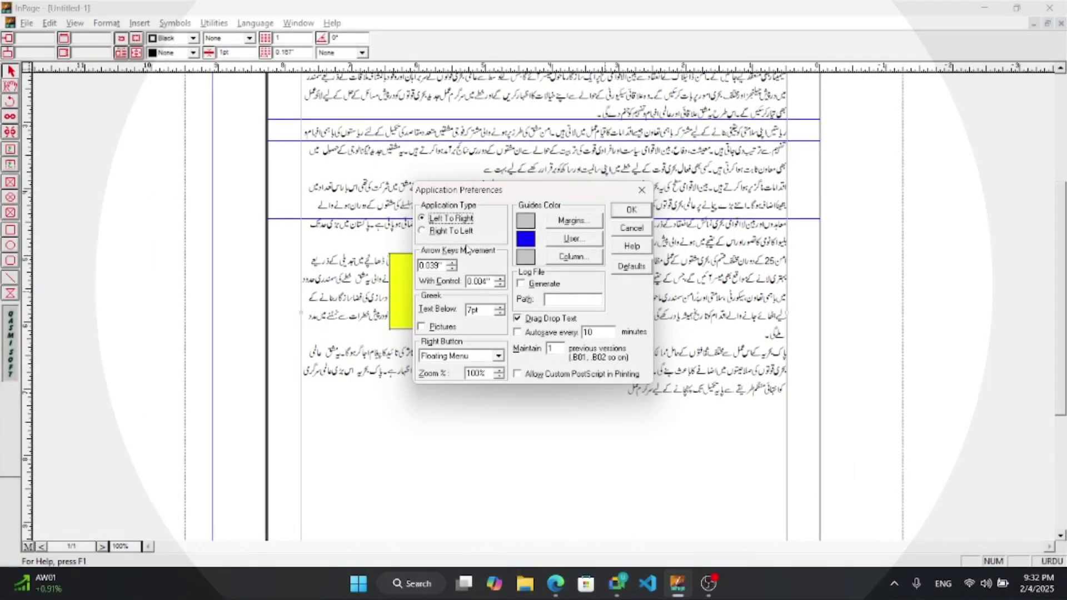
click(441, 233)
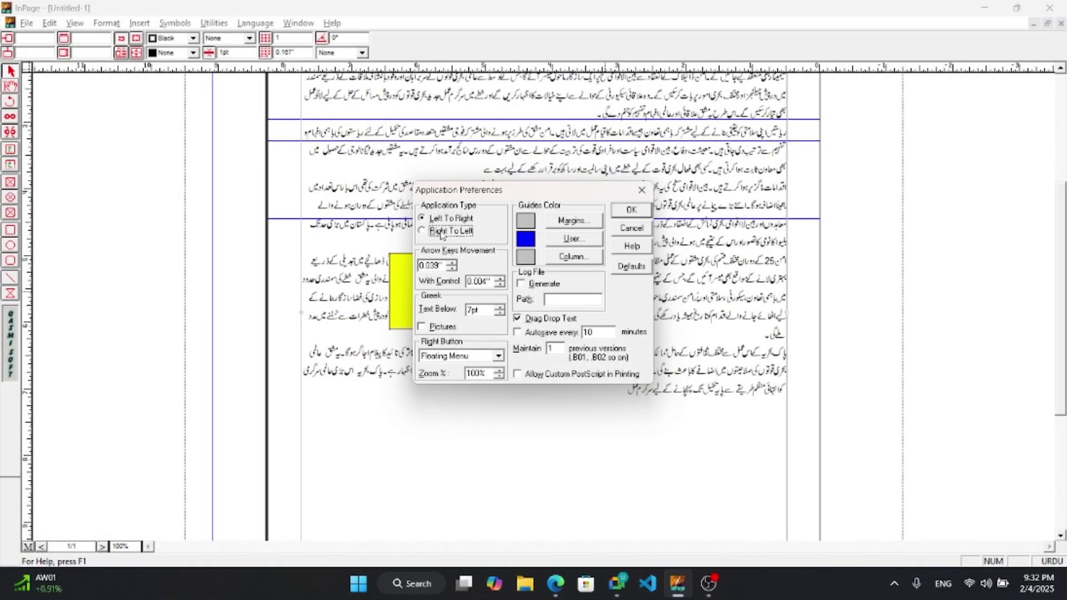
click(631, 210)
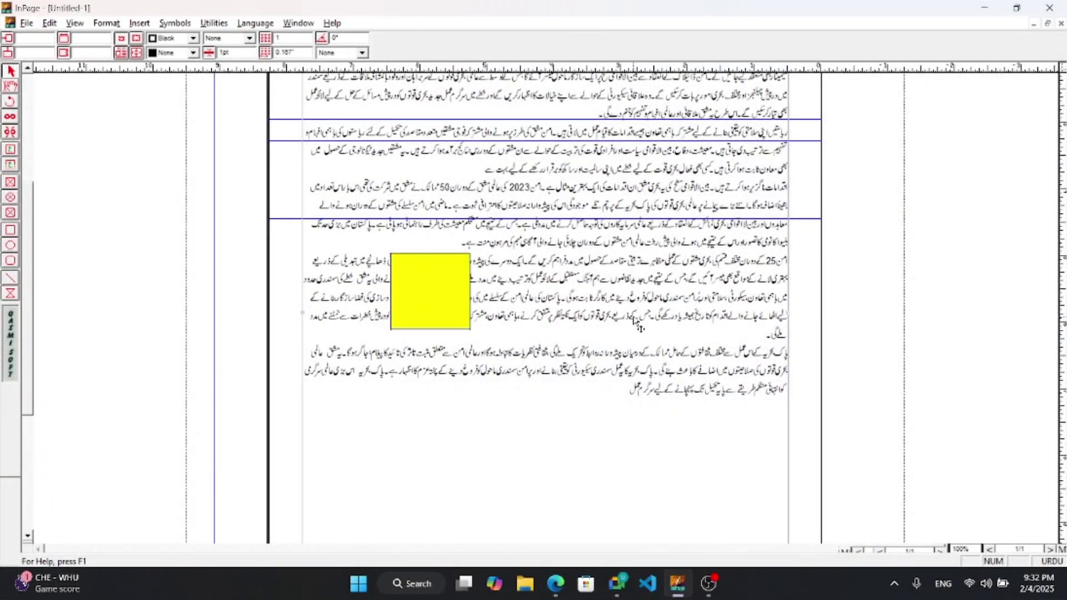
Step: Set the application type back to Left To Right in the Application Preferences and apply it
key(ctrl+alt+shift+y)
click(434, 218)
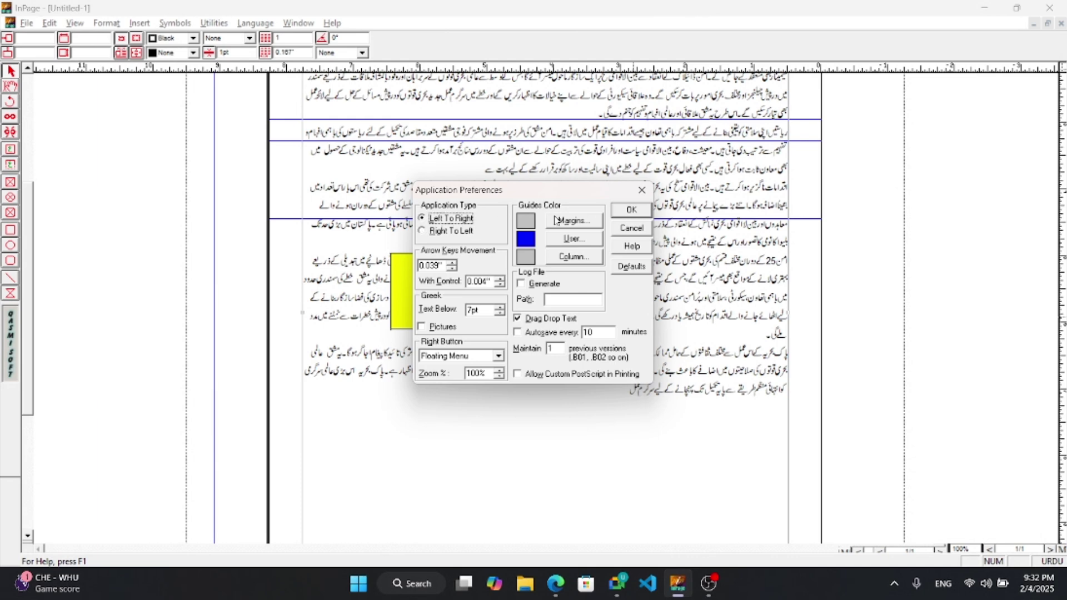
click(632, 210)
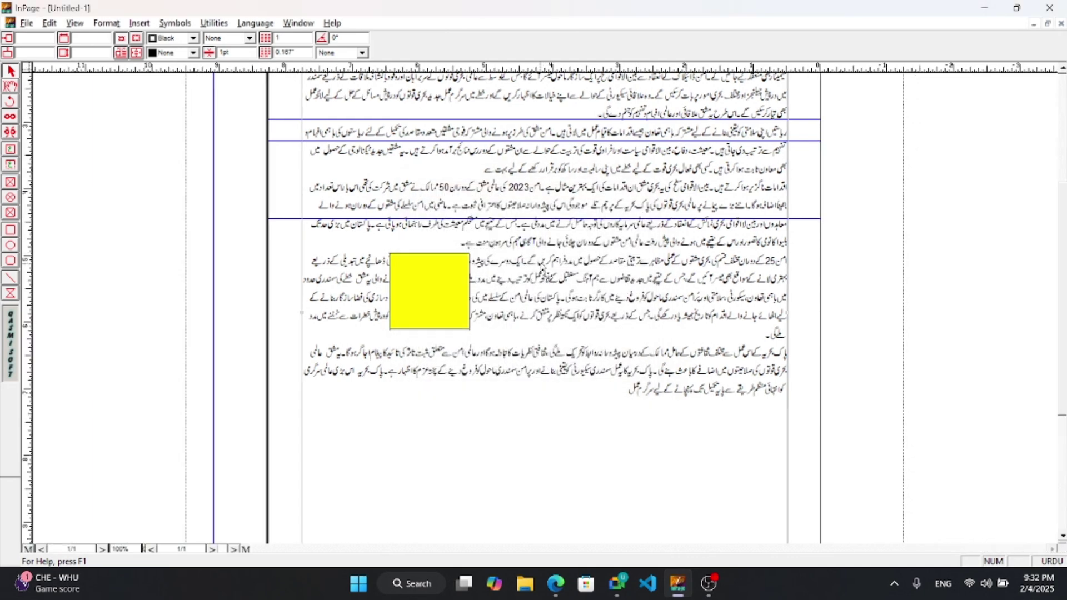
Step: Change the margin guides' color to bright green in the Application Preferences and apply it
key(ctrl+alt+shift+y)
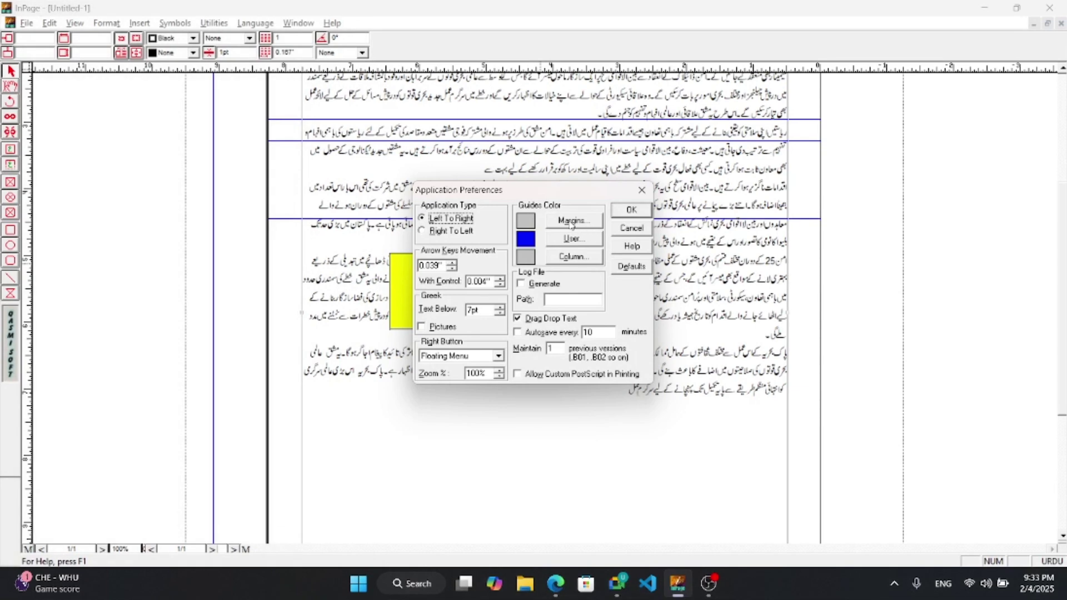
click(526, 222)
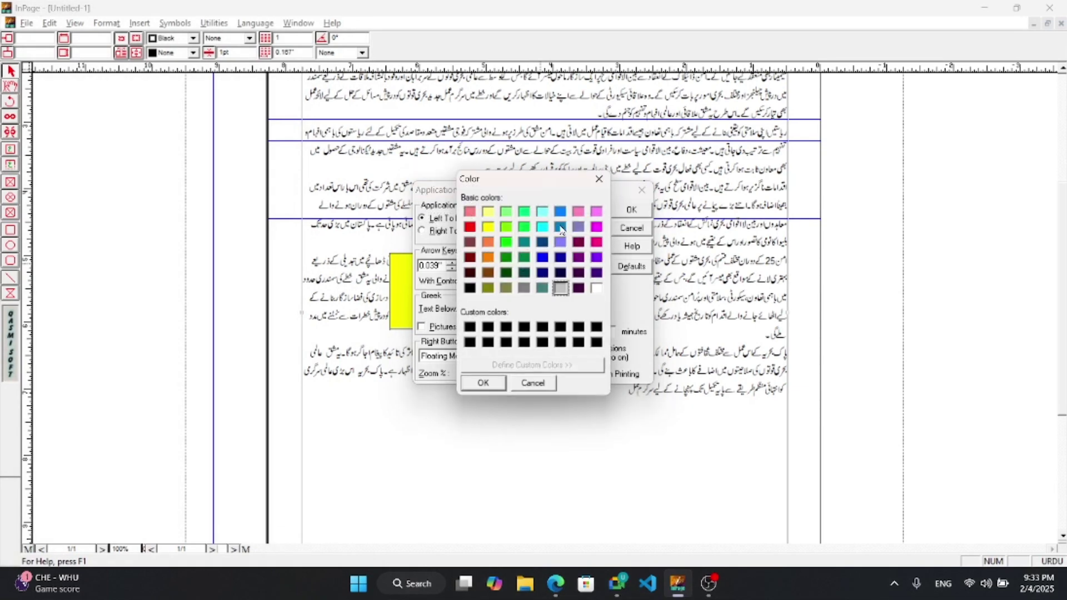
click(524, 227)
click(499, 384)
click(631, 211)
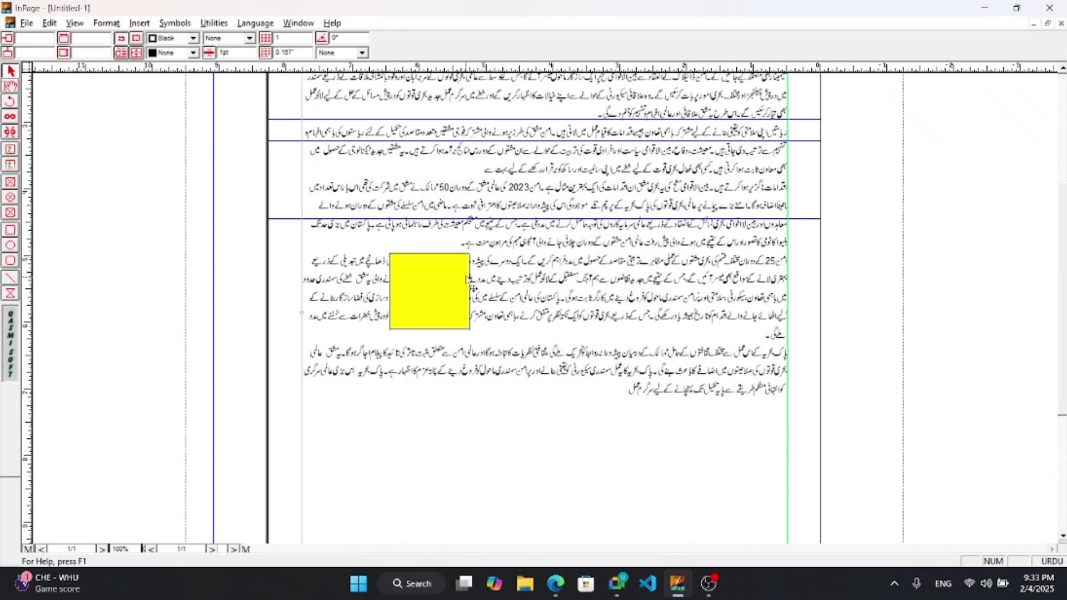
Step: Change the user guides' color to red in the Application Preferences and apply it
key(ctrl+k)
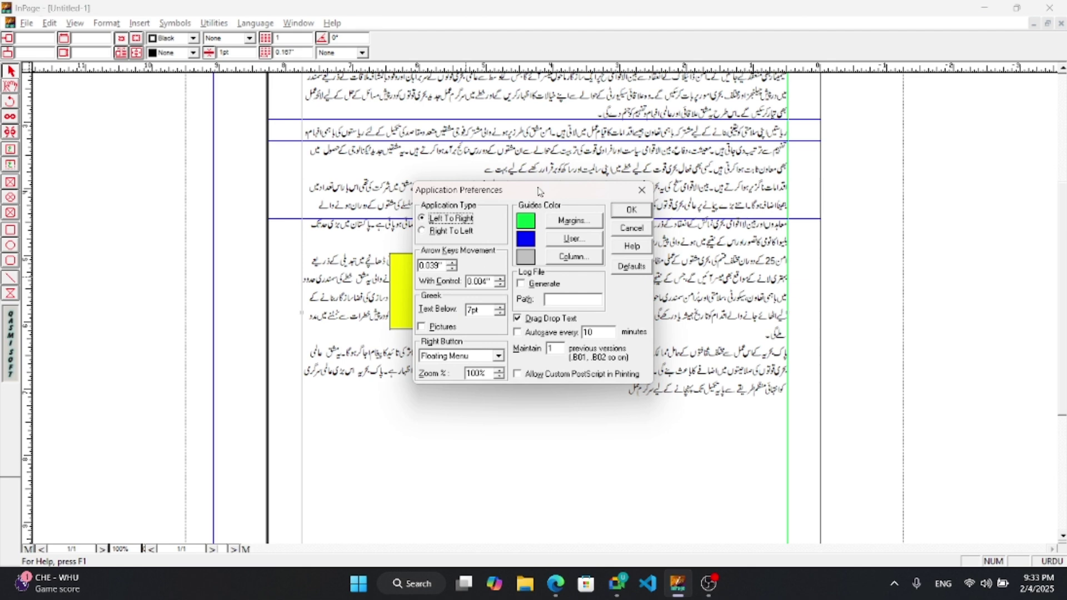
drag(538, 192, 559, 237)
click(580, 290)
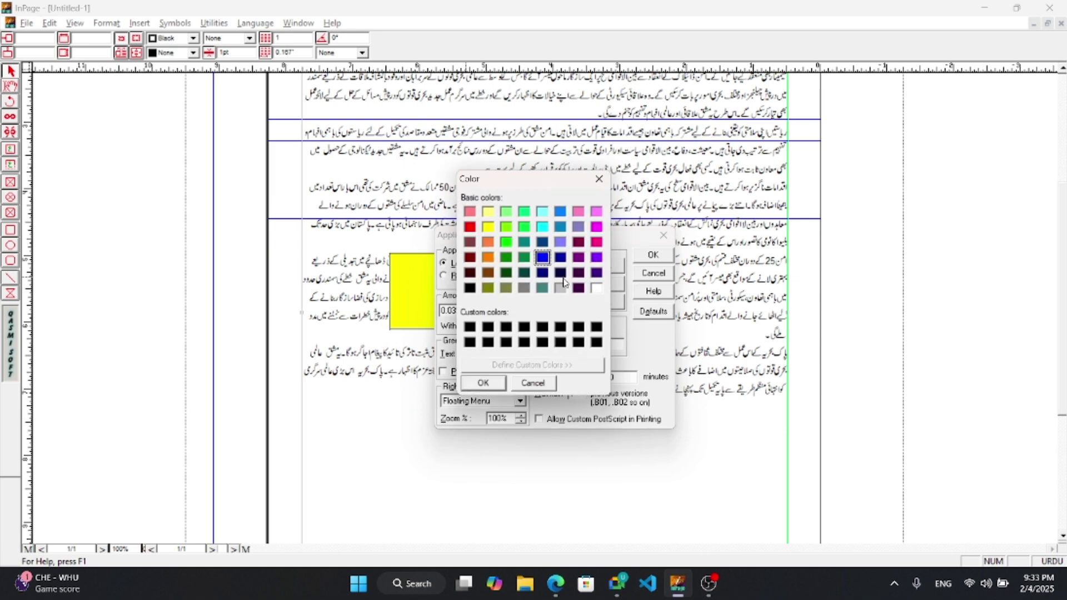
click(470, 227)
click(496, 386)
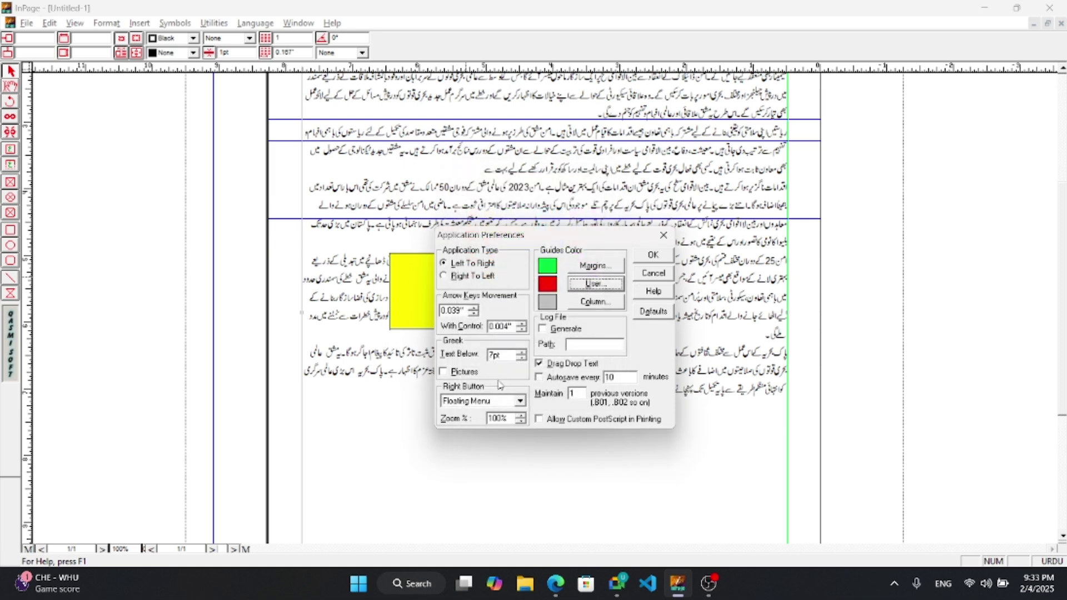
click(644, 260)
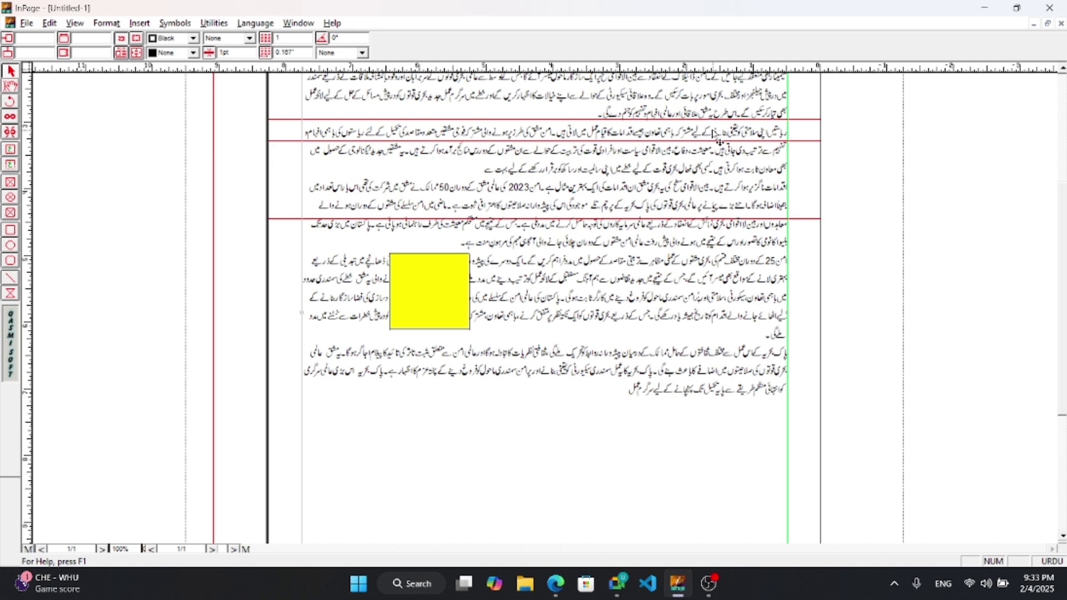
Step: Turn on autosave every 10 minutes in the Application Preferences and apply it
key(ctrl+alt+y)
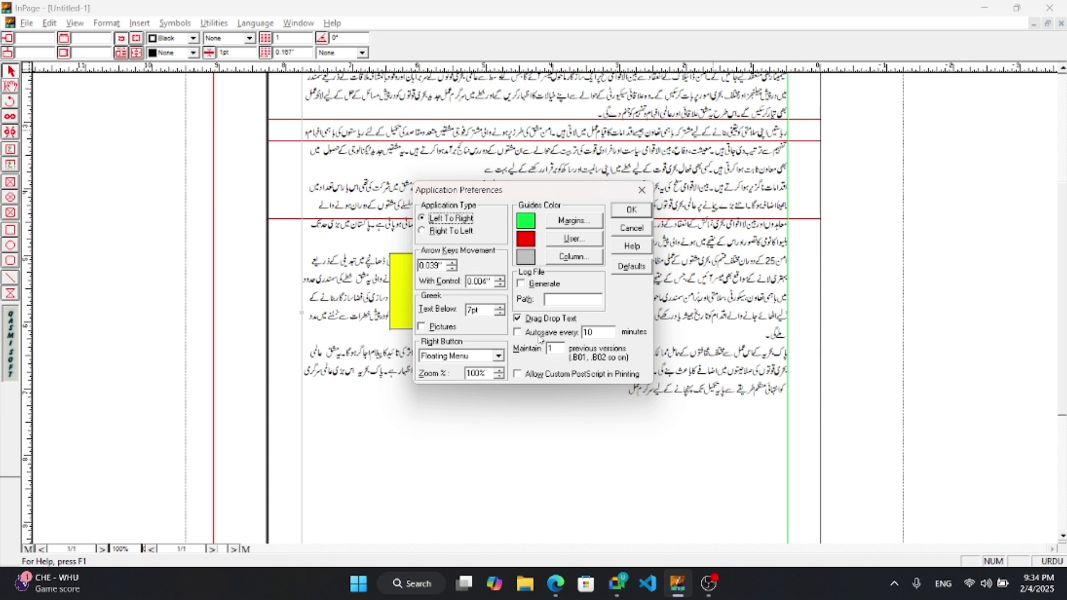
click(543, 337)
key(Tab)
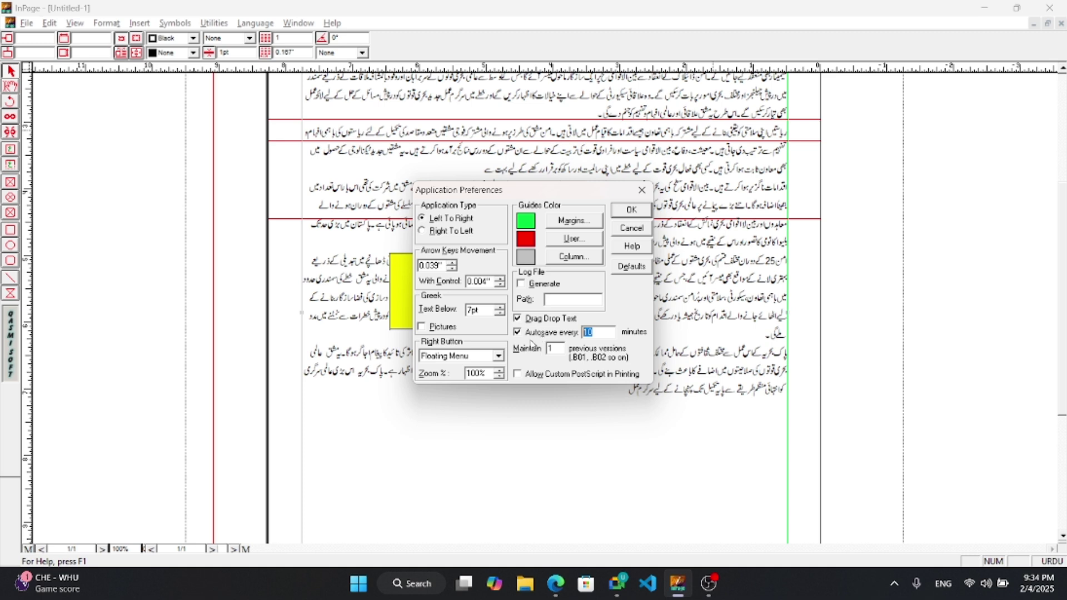
double_click(468, 374)
click(631, 210)
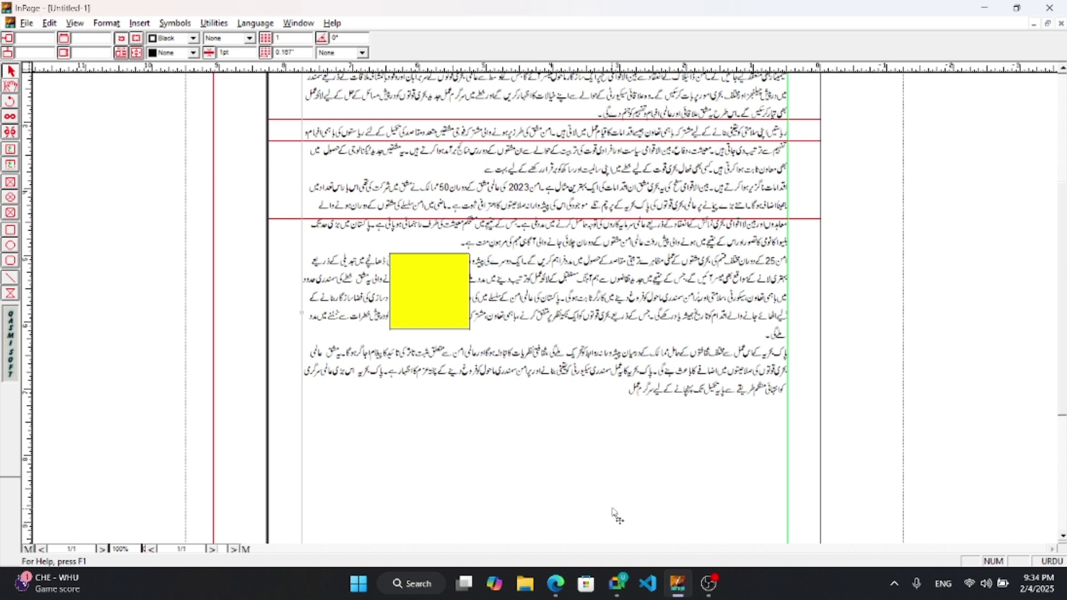
Step: Check the rest of the Preferences Commands table in the Lesson 13 PDF and return to the InPage document
click(555, 582)
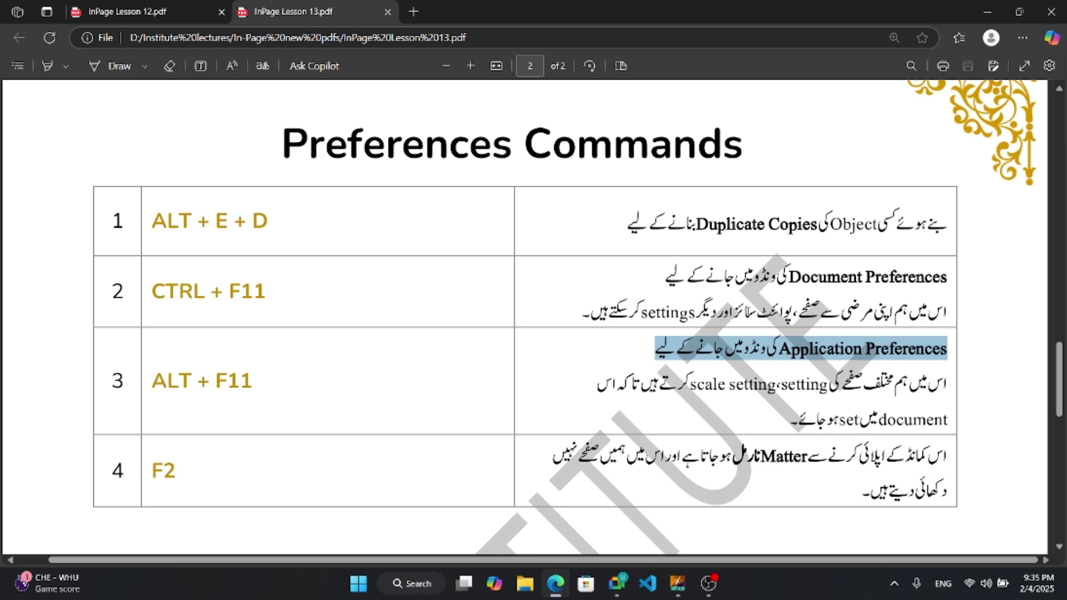
scroll(528, 550, down, 2)
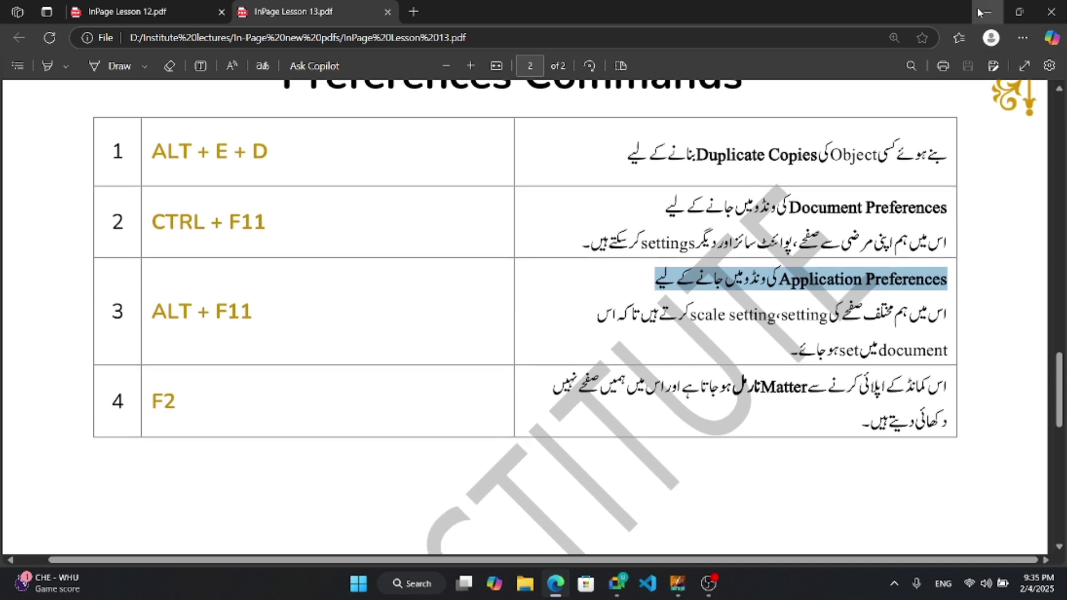
click(982, 12)
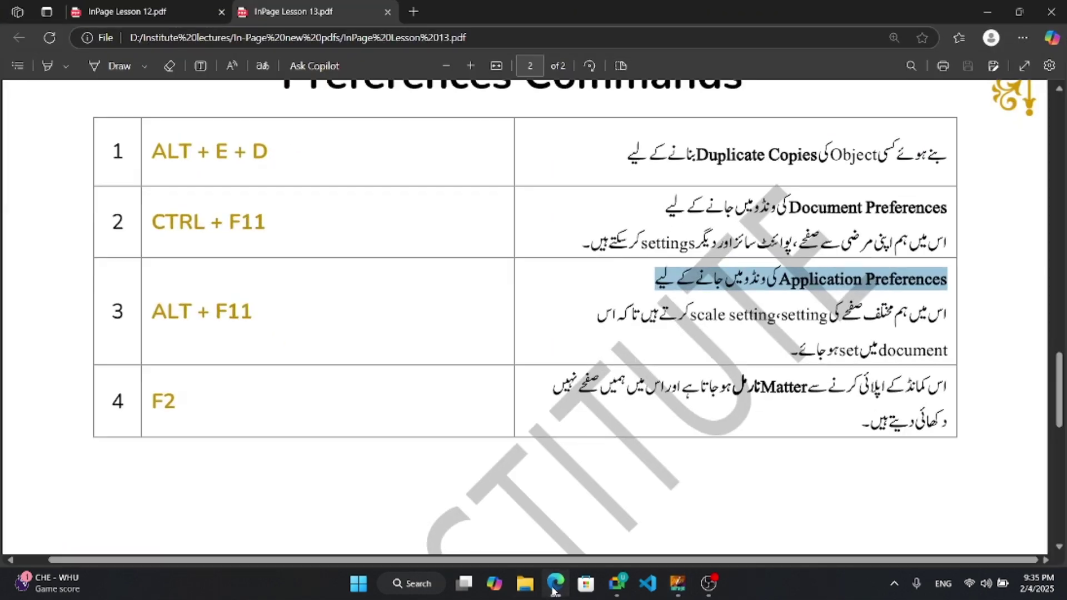
click(554, 586)
click(555, 588)
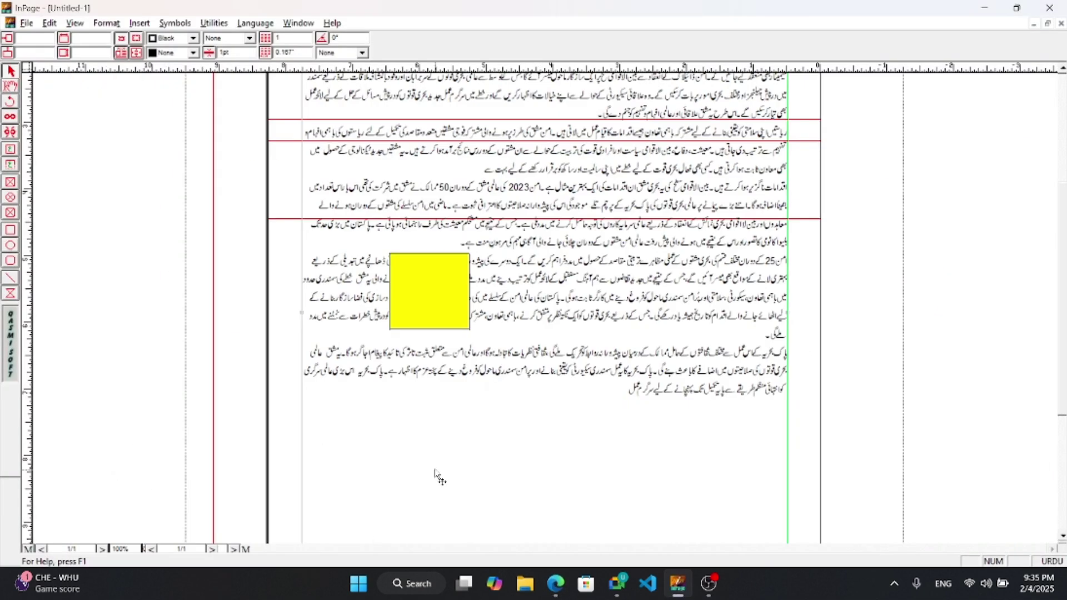
Step: Reset the Application Preferences to their defaults and apply them to the document
key(ctrl+alt+shift+y)
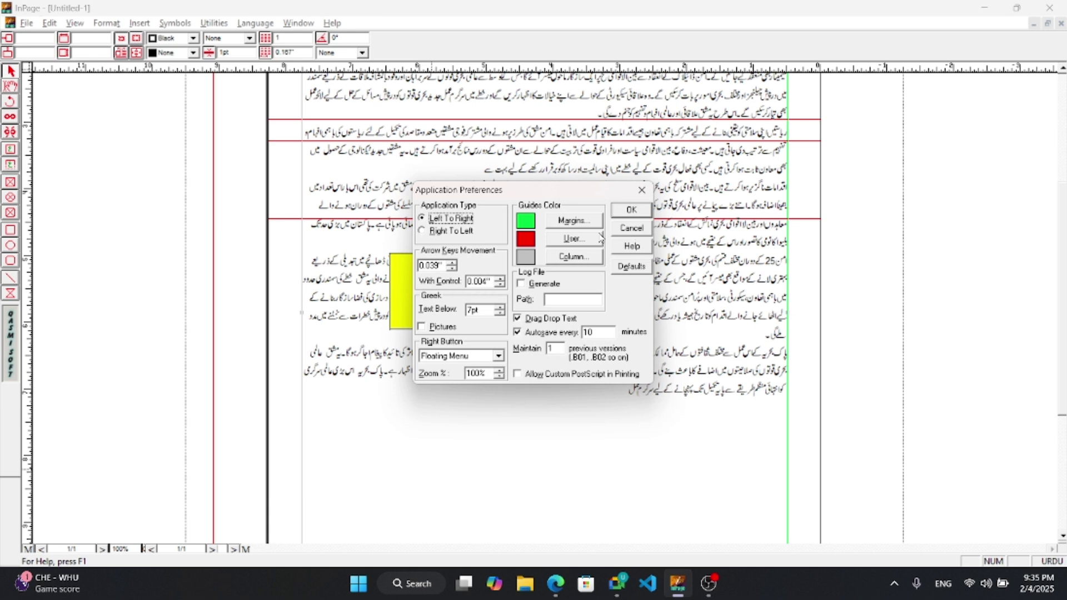
click(625, 269)
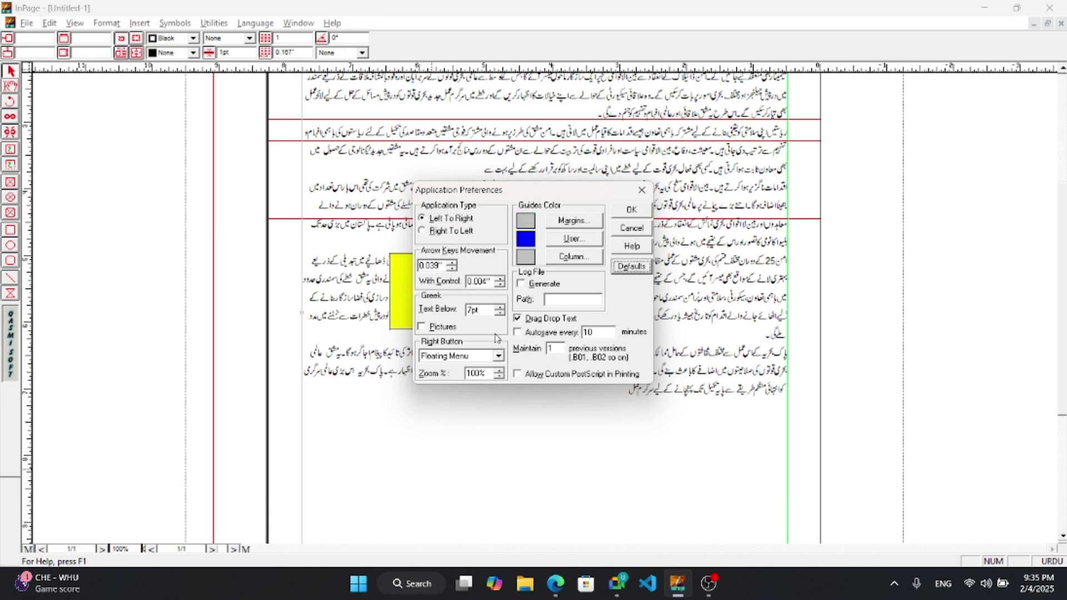
click(632, 213)
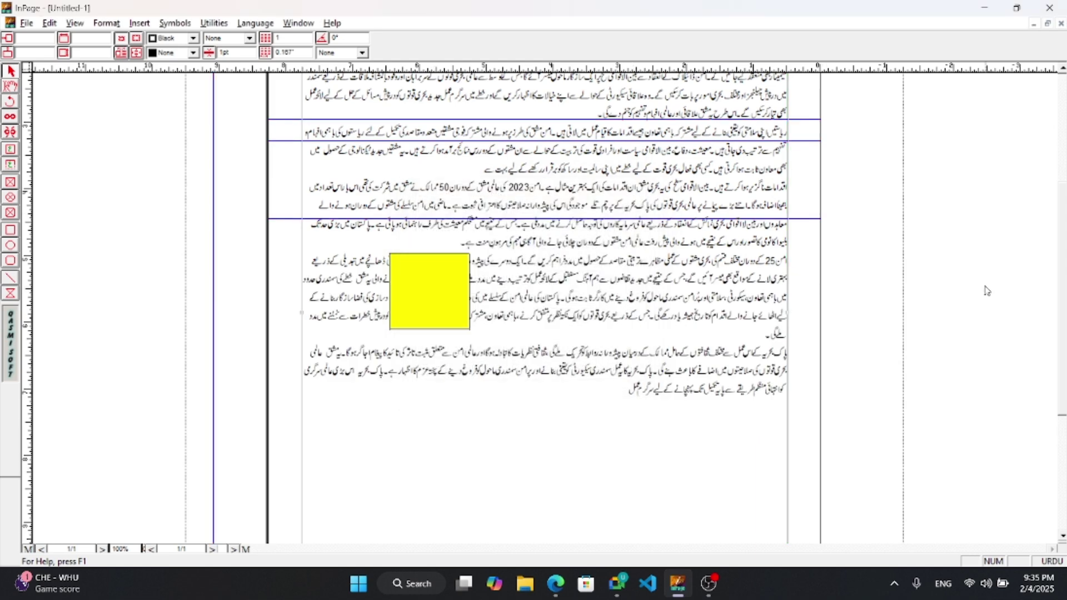
scroll(1065, 314, up, 5)
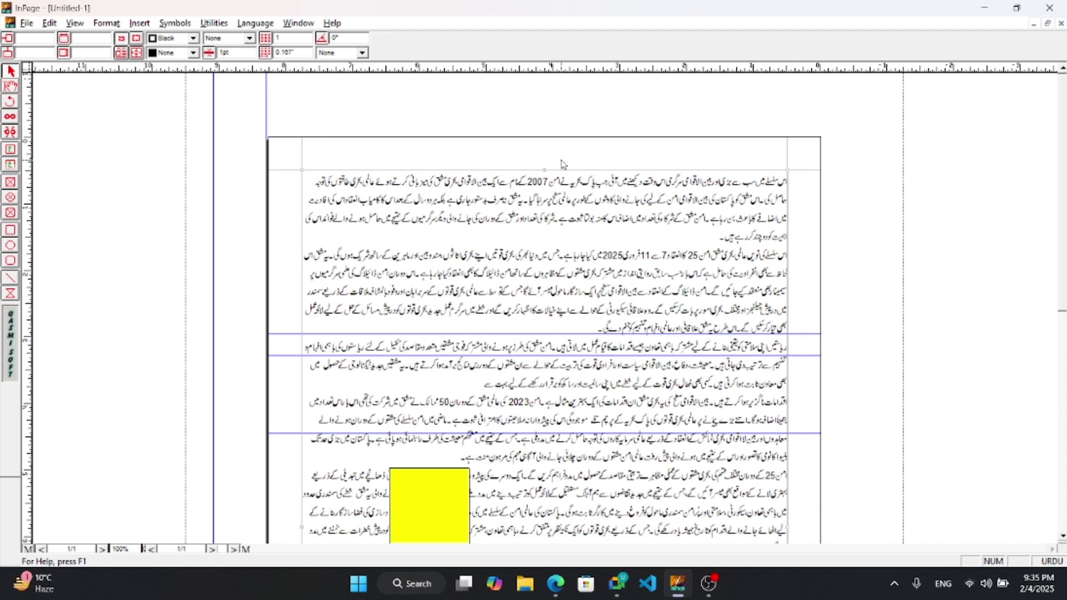
Step: Switch to the Lesson 13 PDF and review the Extra Commands table on its first page
click(556, 585)
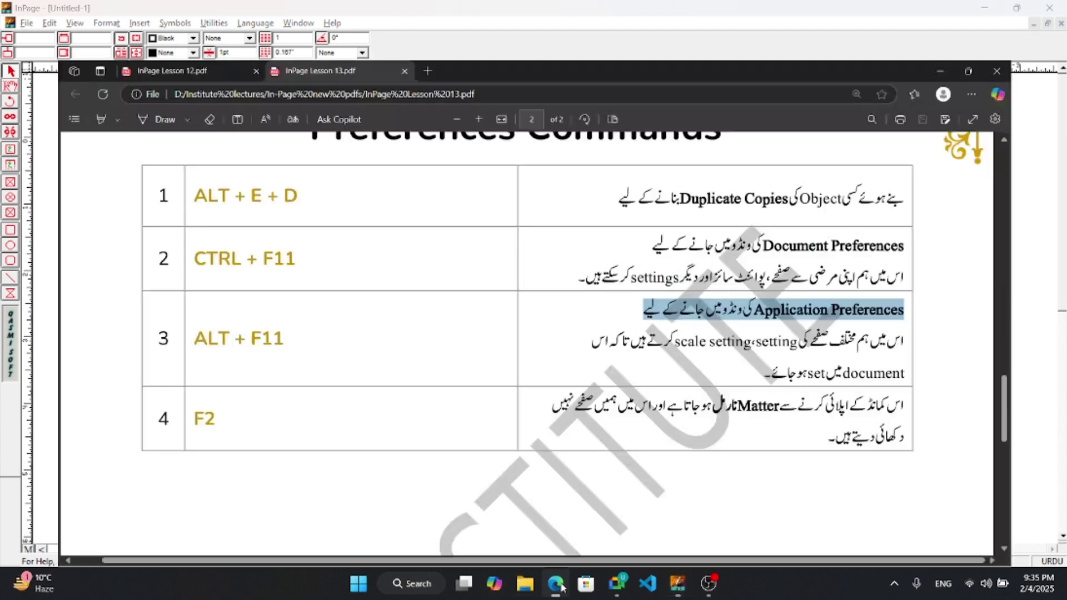
scroll(555, 467, down, 10)
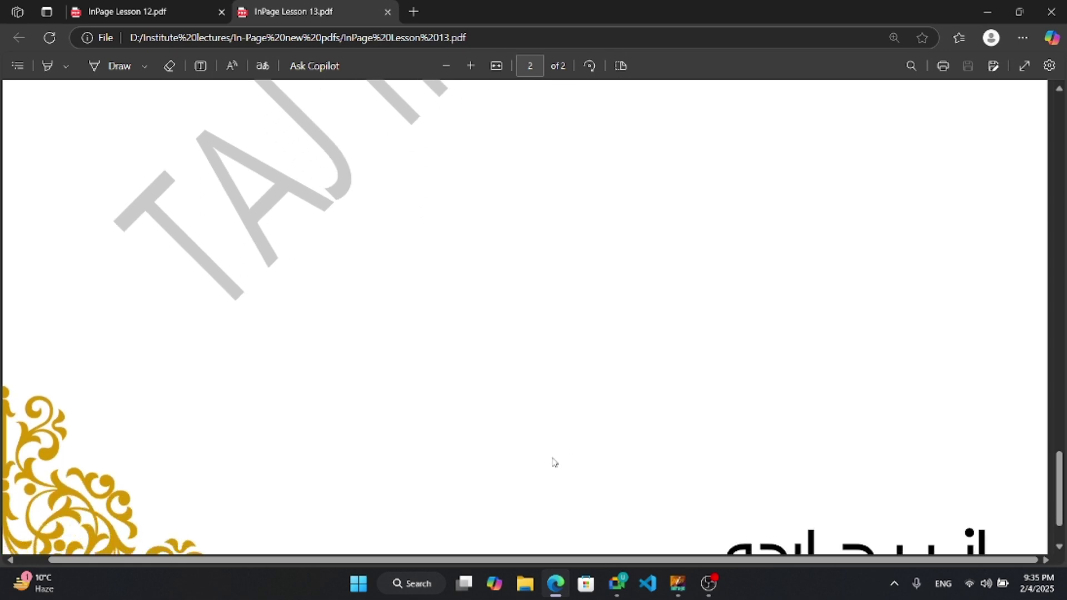
ctrl+scroll(555, 462, down, 5)
scroll(517, 445, up, 7)
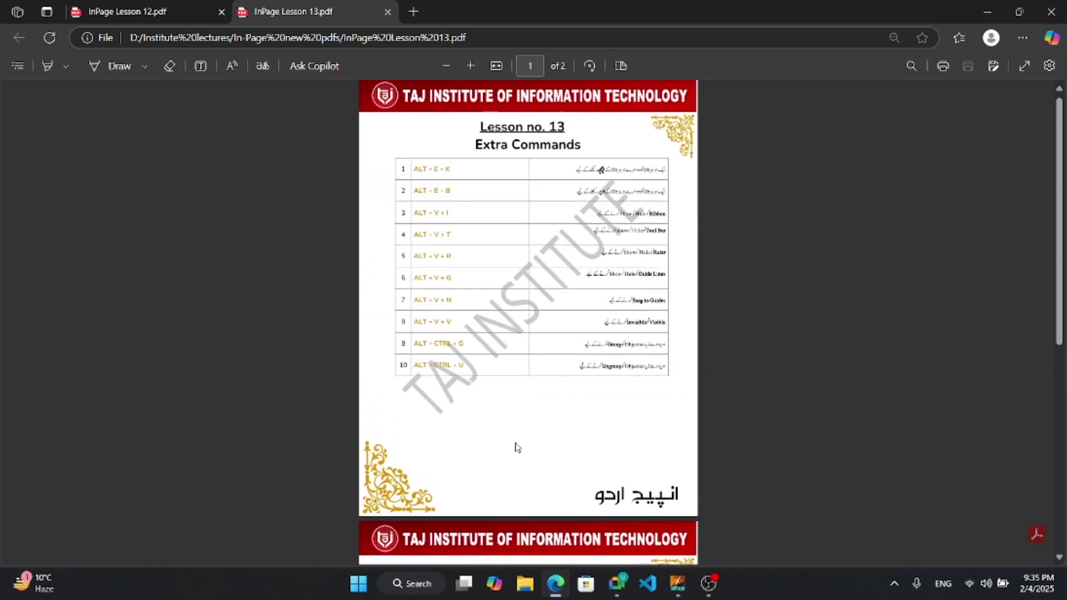
ctrl+scroll(584, 356, up, 3)
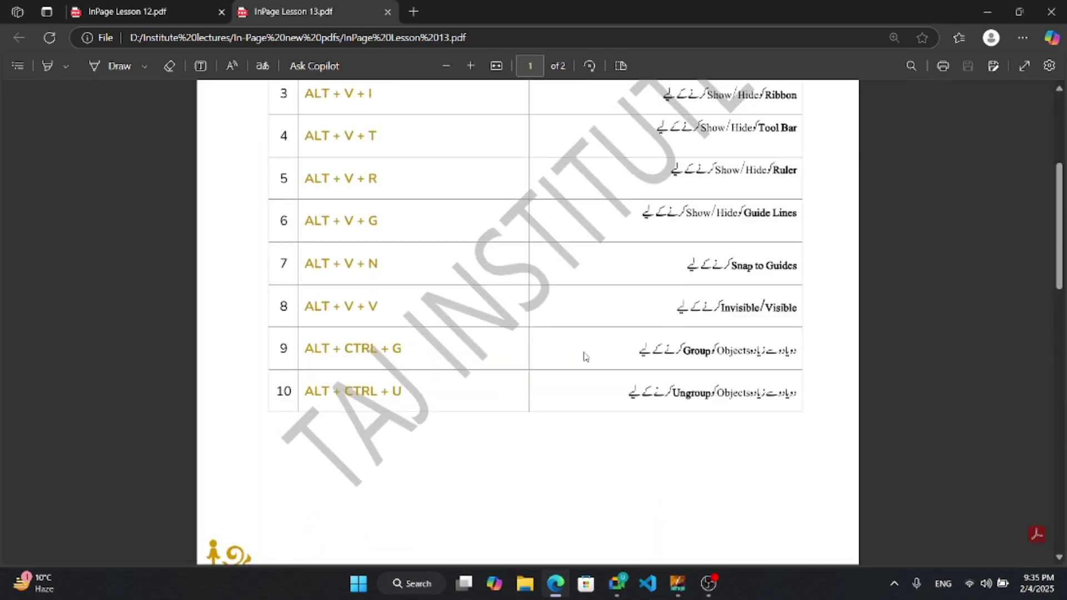
Step: Recap the Extra Commands and Preferences Commands tables across both pages of the Lesson 13 PDF
scroll(584, 357, up, 5)
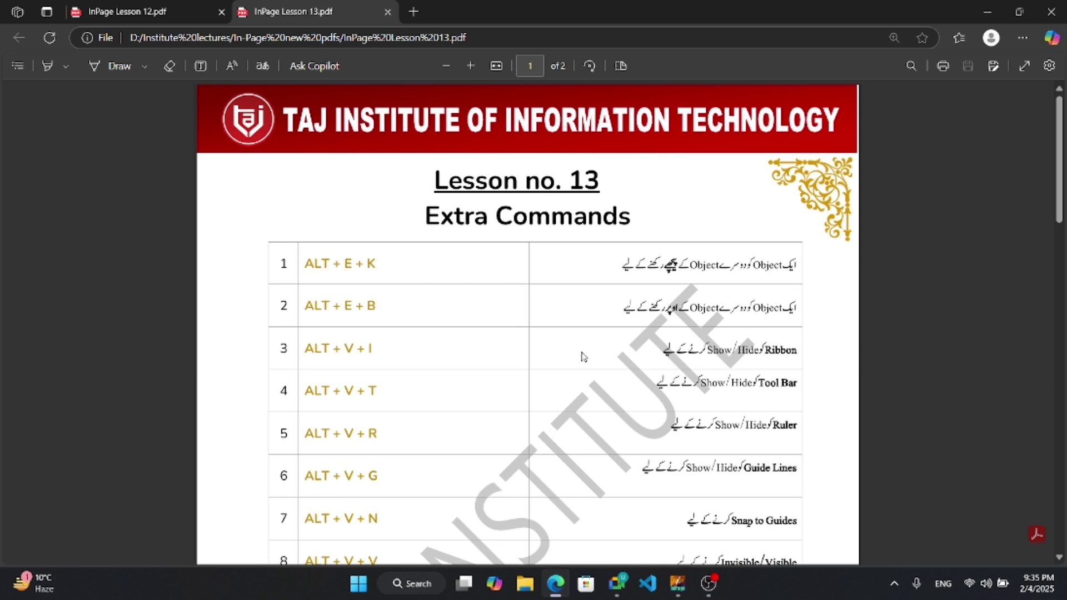
scroll(575, 344, down, 5)
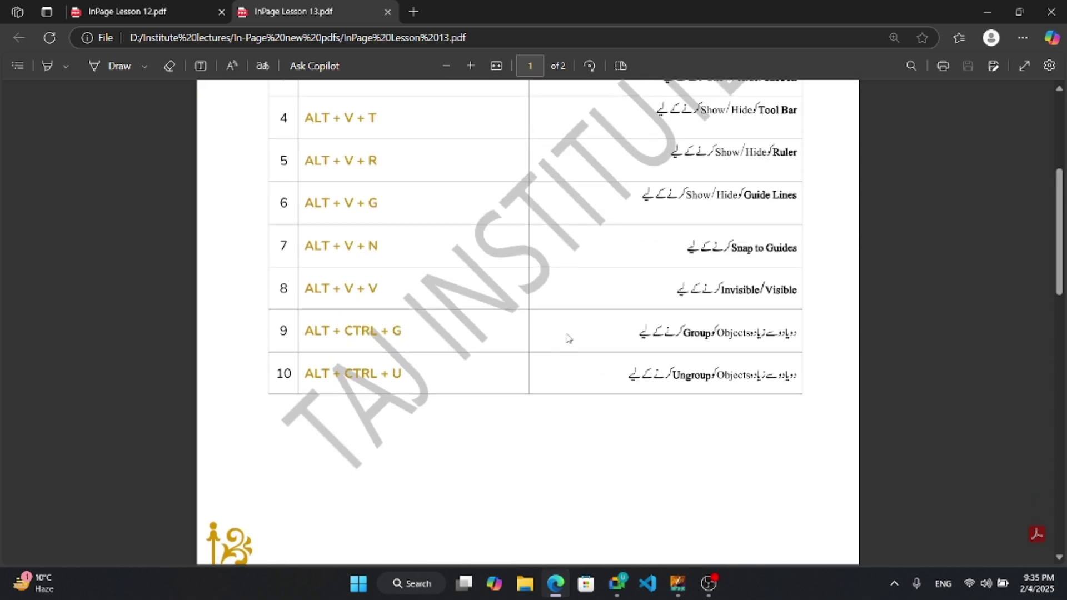
scroll(456, 320, down, 5)
scroll(443, 320, down, 4)
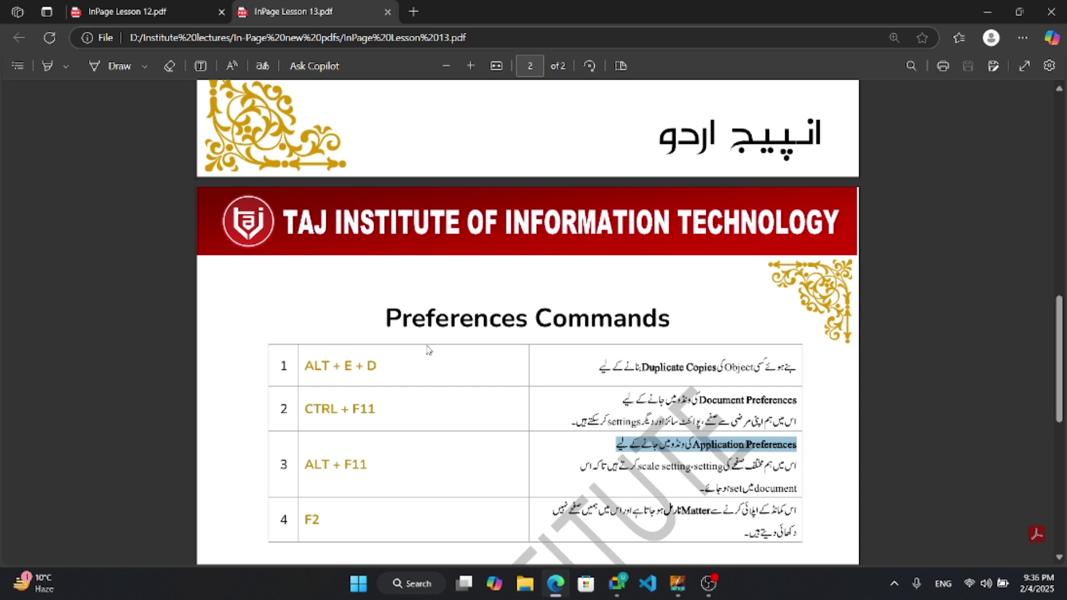
scroll(427, 349, up, 8)
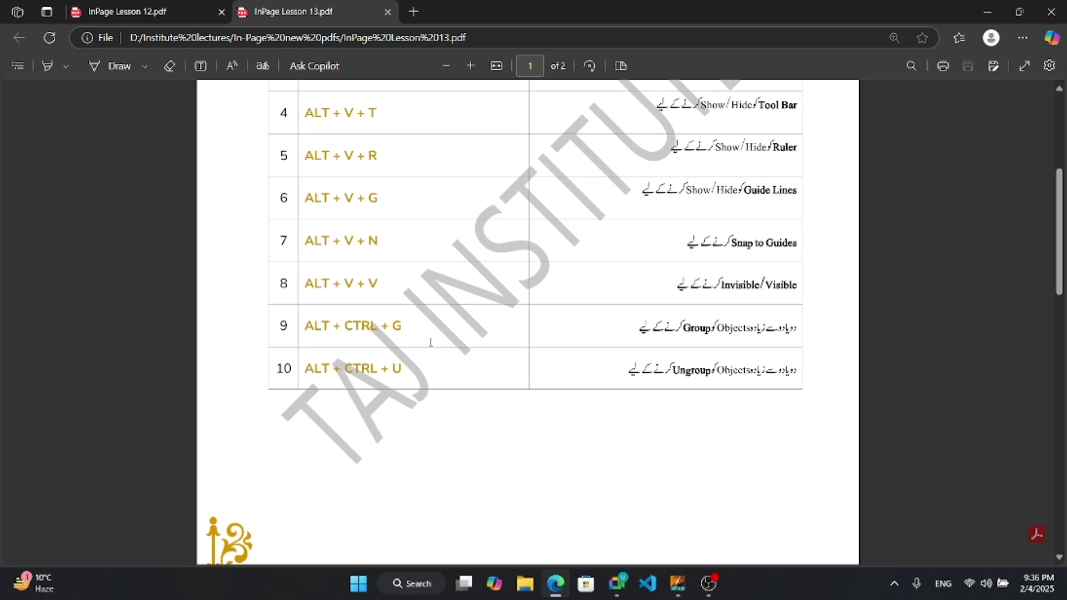
Step: Switch to the Google Meet call to check for student questions, and return to the InPage document
click(987, 12)
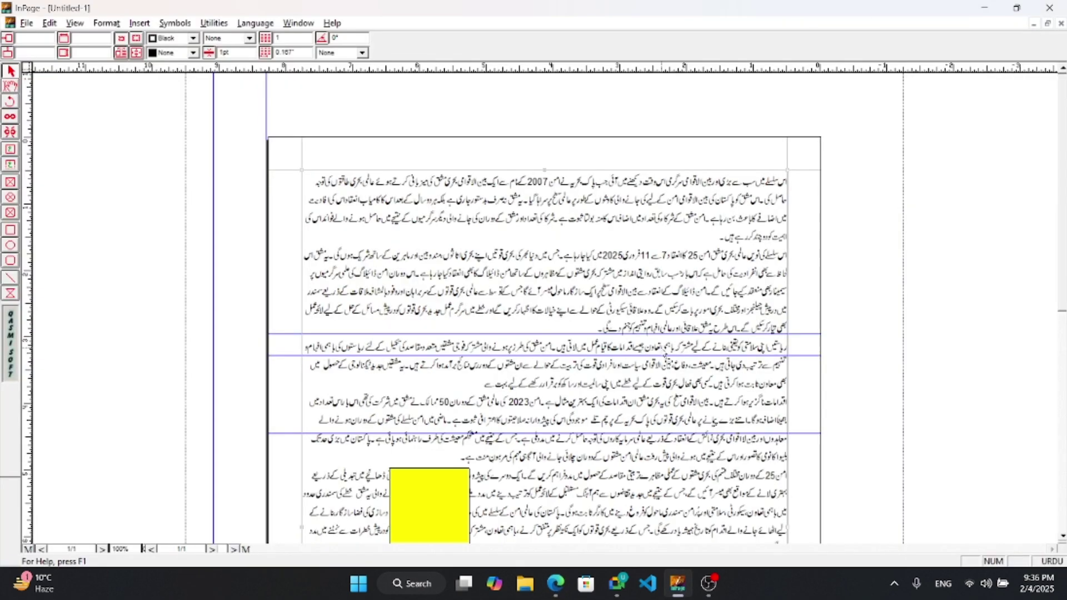
mouse_move(617, 583)
click(590, 535)
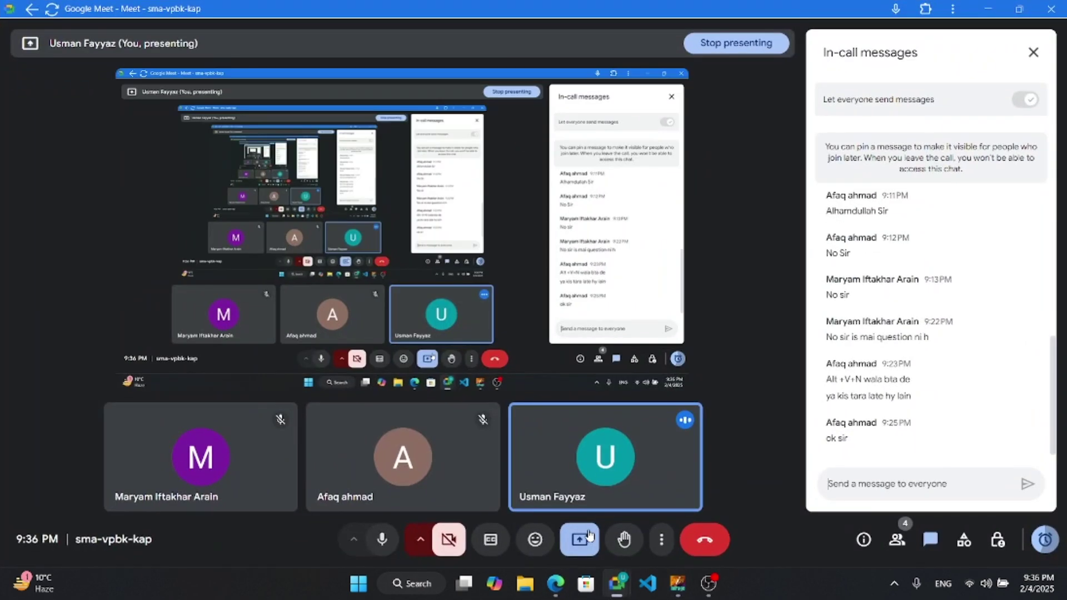
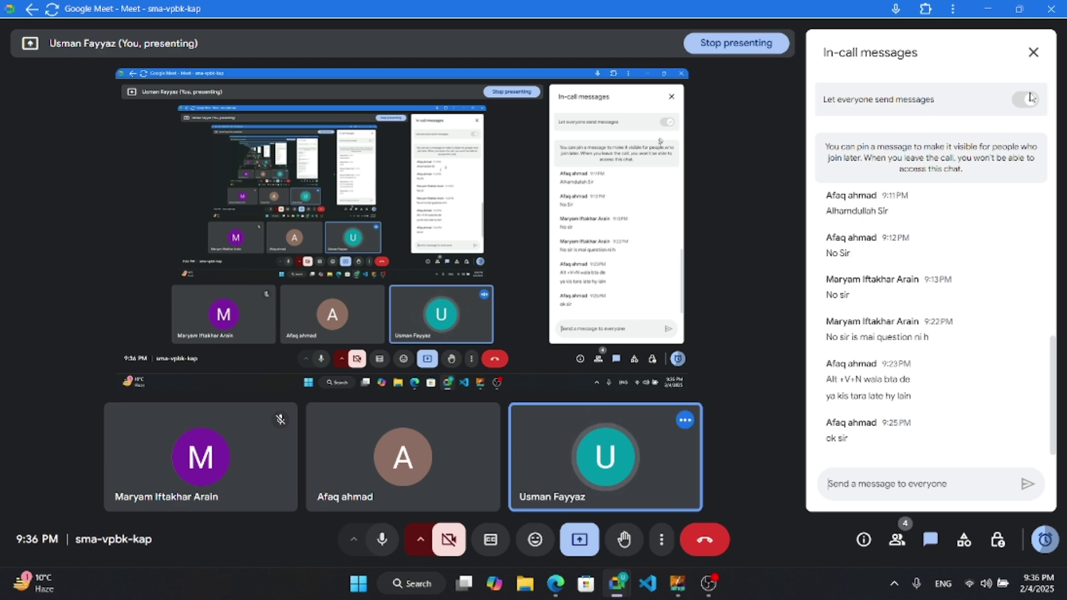
key(alt+Tab)
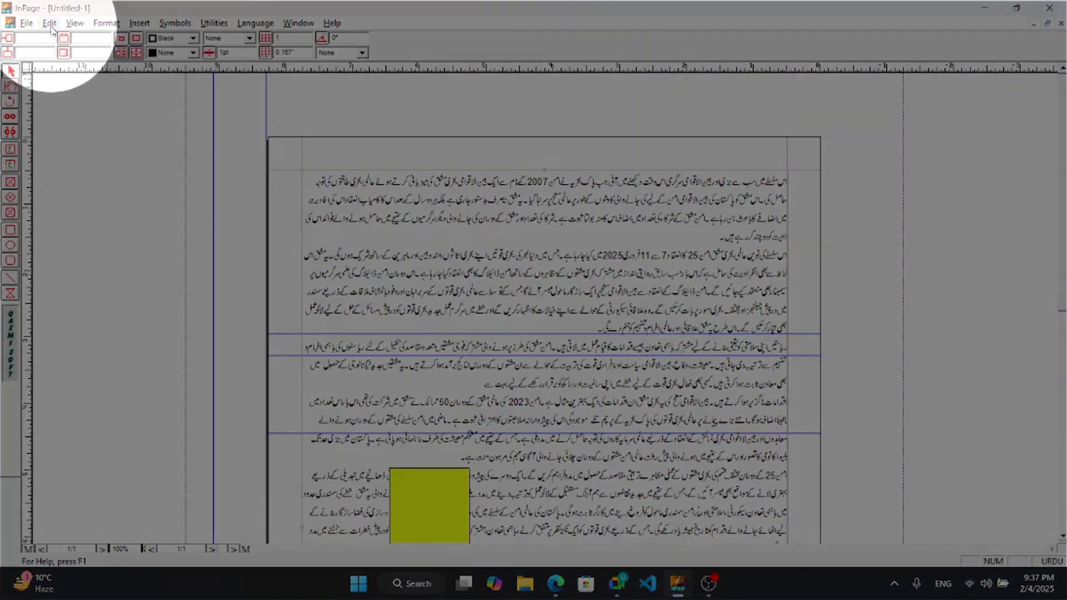
Step: Select the Monotype keyboard in the Keyboard Preferences and view its key layout
click(50, 25)
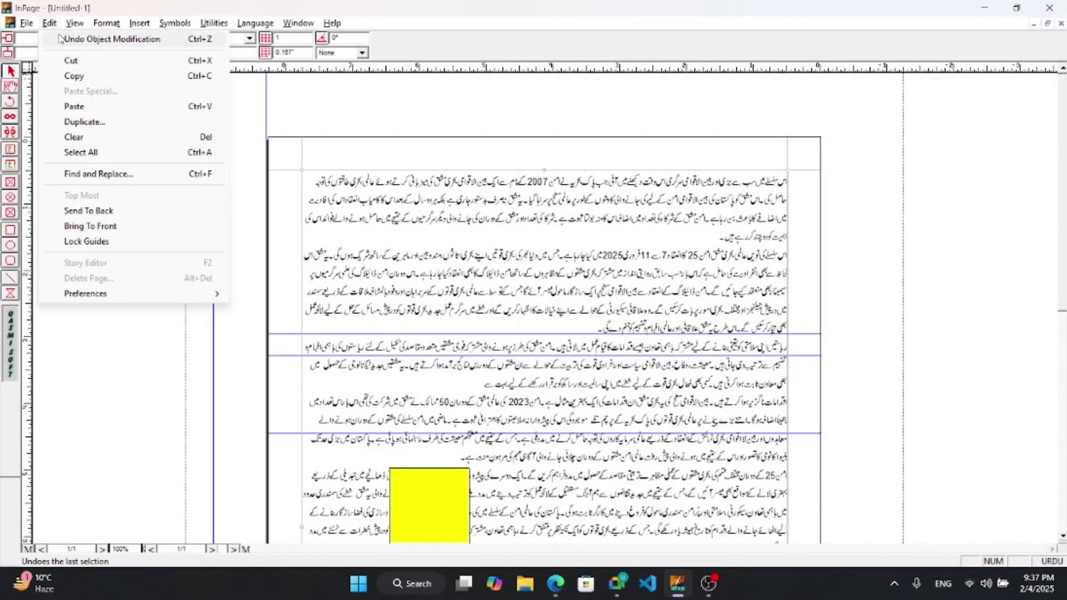
mouse_move(94, 300)
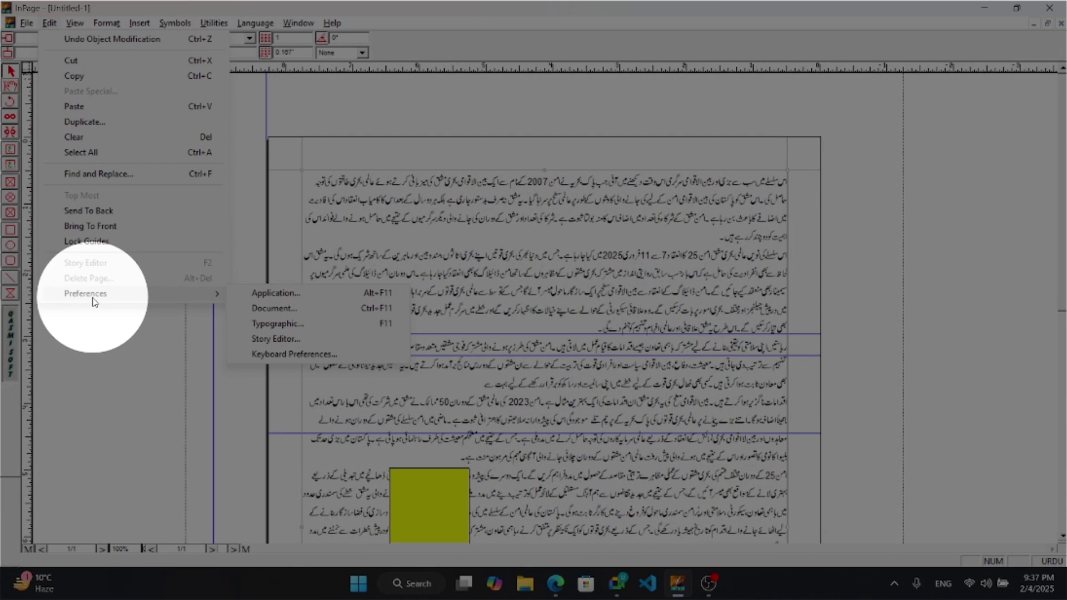
click(283, 356)
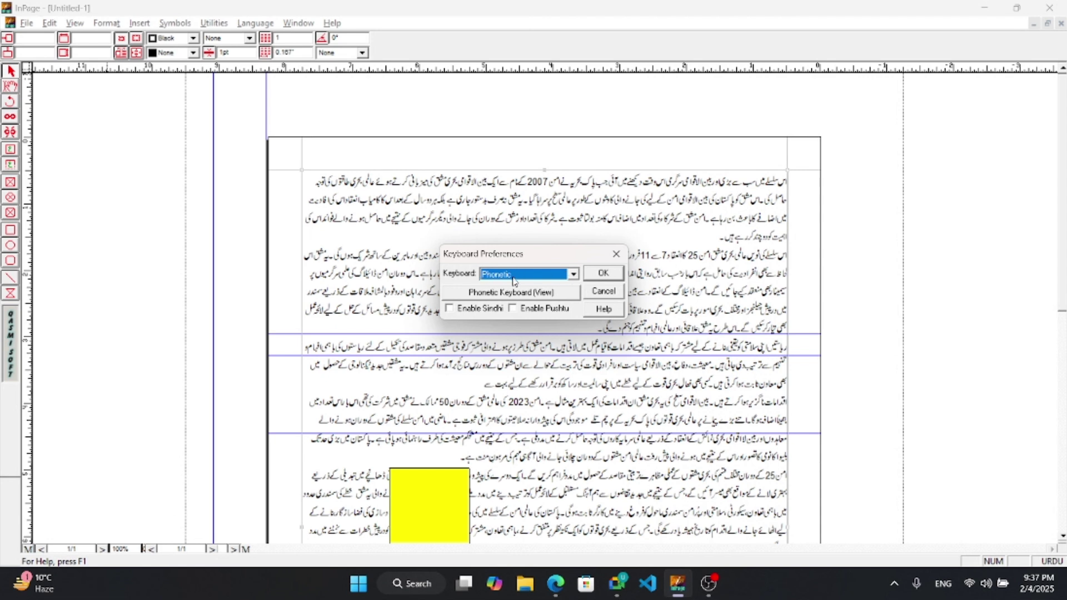
click(573, 274)
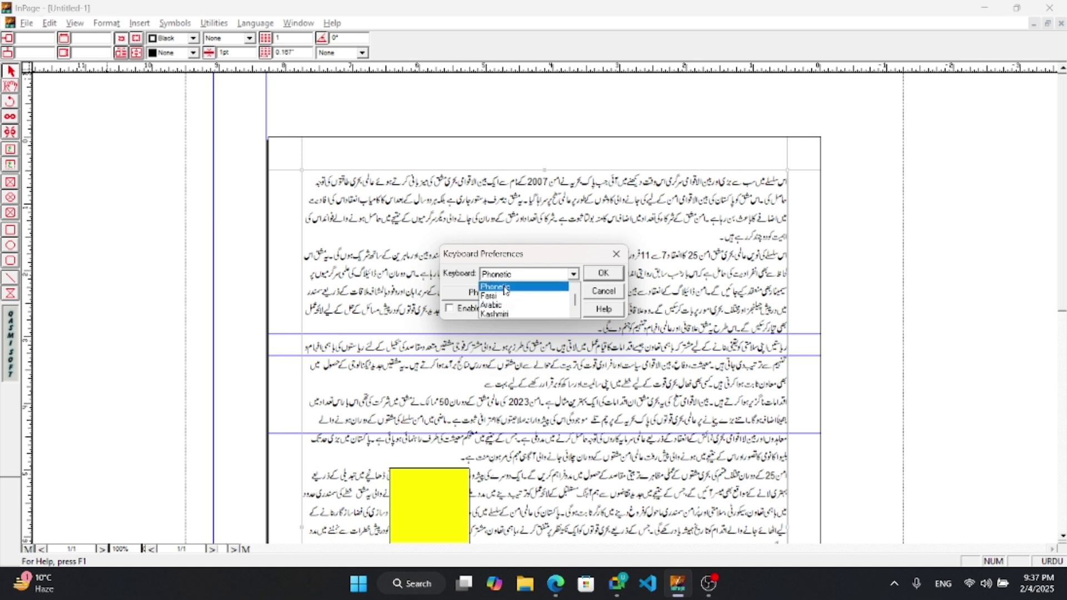
scroll(499, 294, up, 2)
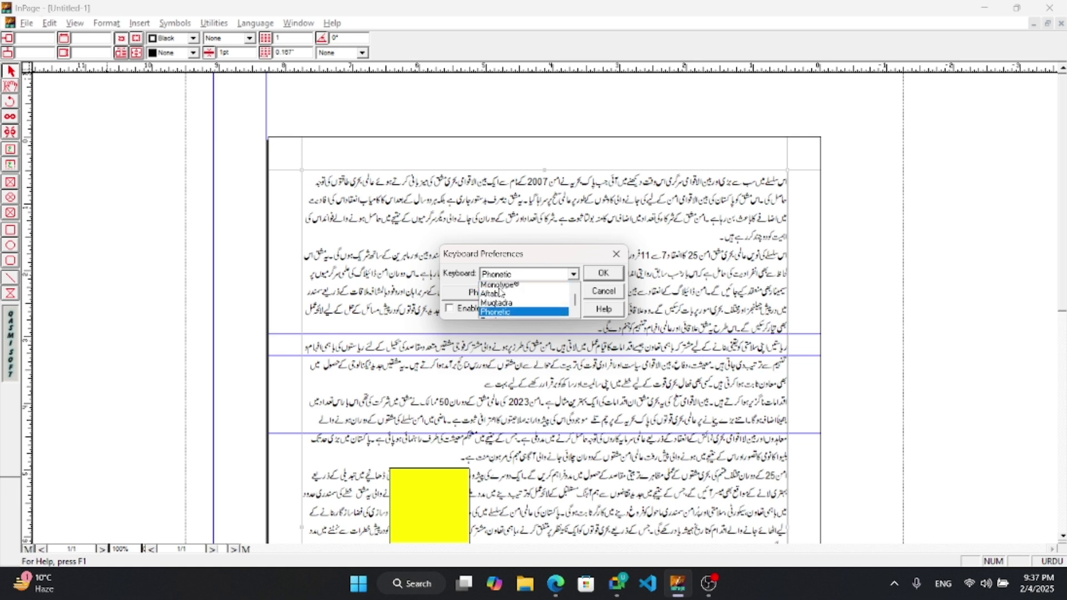
click(500, 293)
click(500, 292)
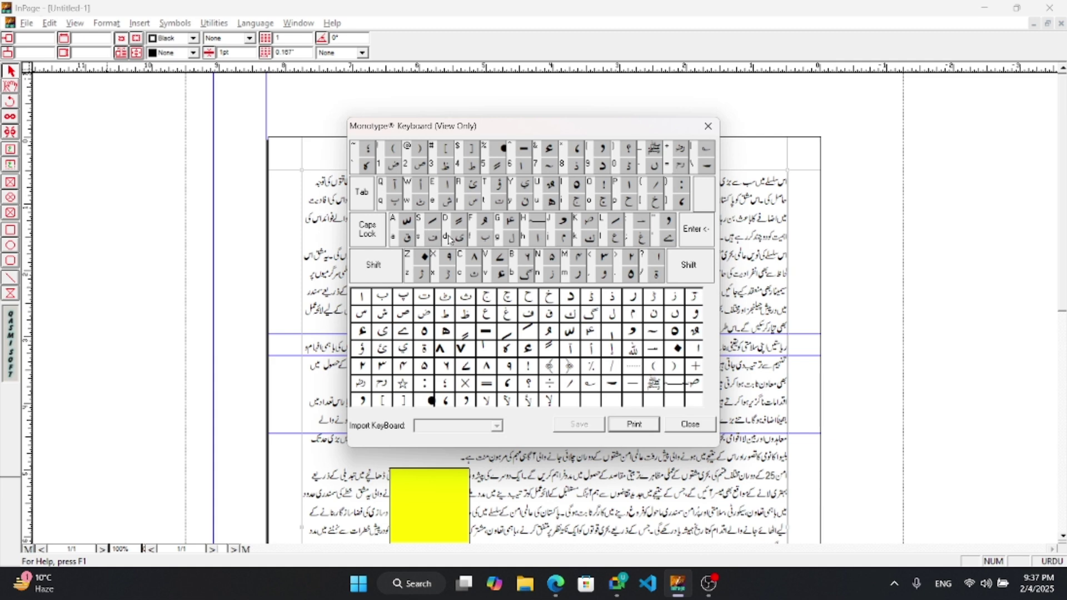
click(692, 428)
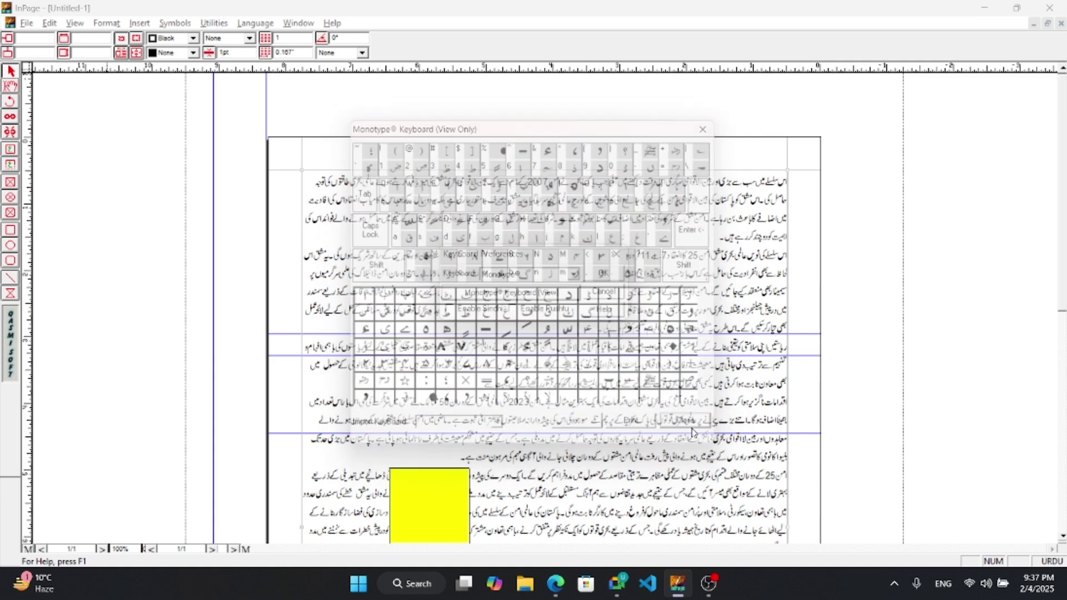
Step: Set the keyboard back to Phonetic in the Keyboard Preferences and apply it
click(573, 275)
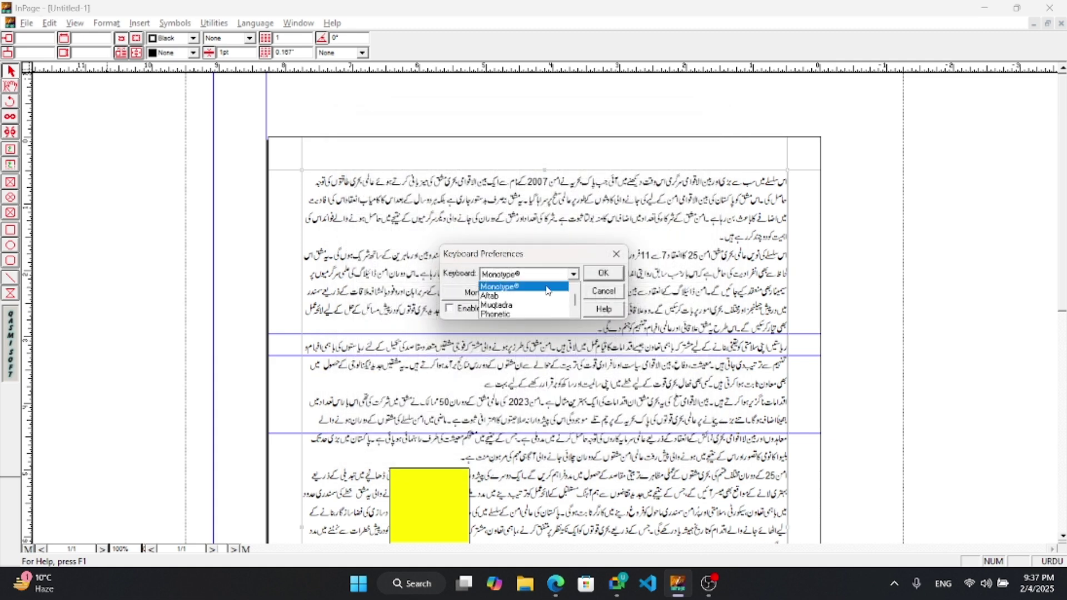
click(504, 314)
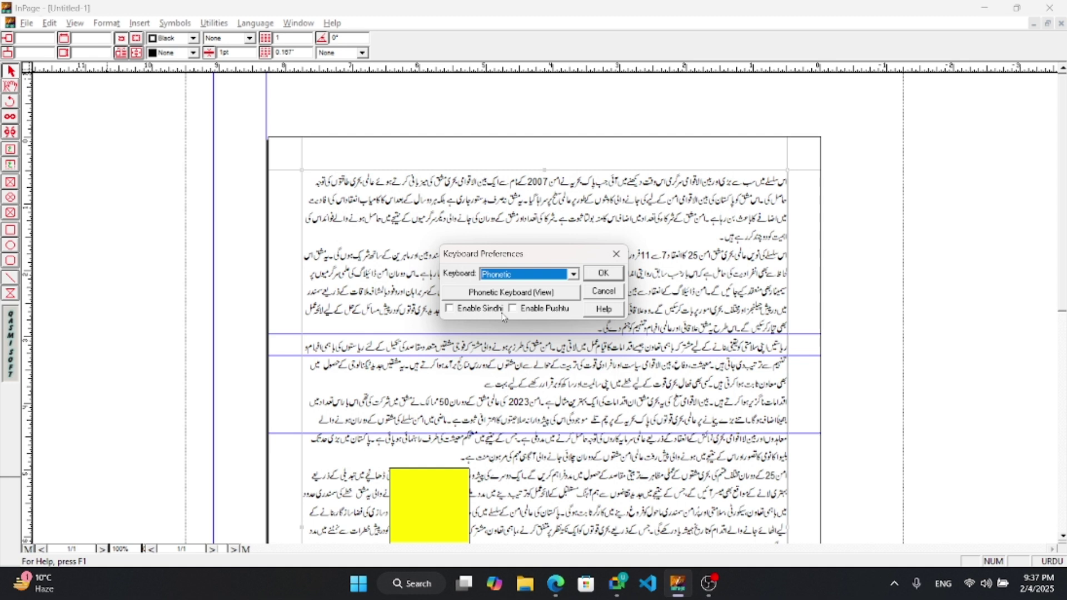
click(597, 274)
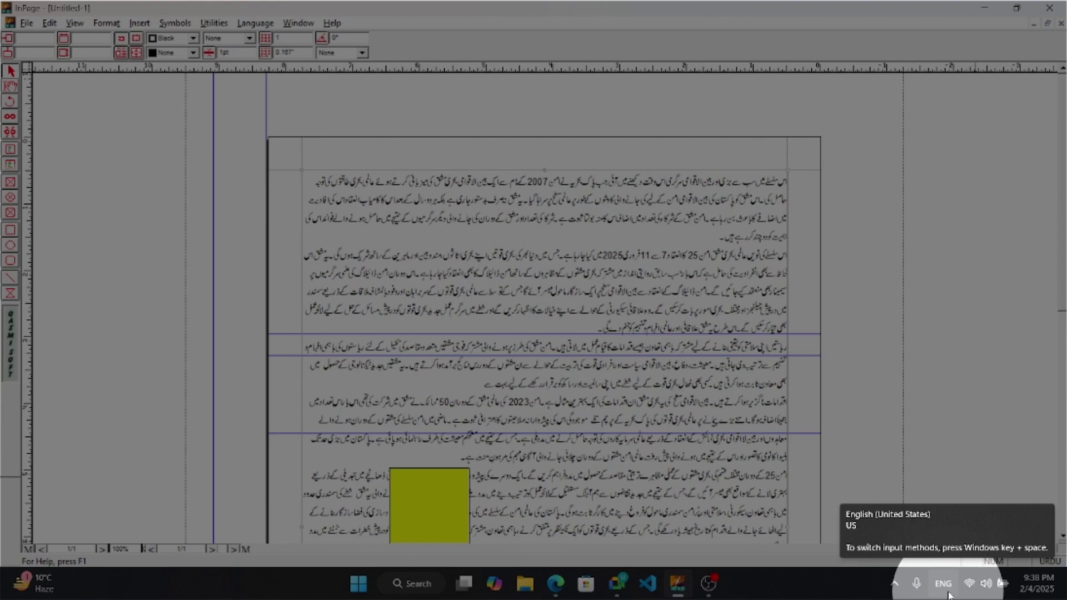
Step: Check the Windows keyboard layouts for Urdu Phonetic 1.0 and choose Phonetic again in InPage's Keyboard Preferences
click(943, 584)
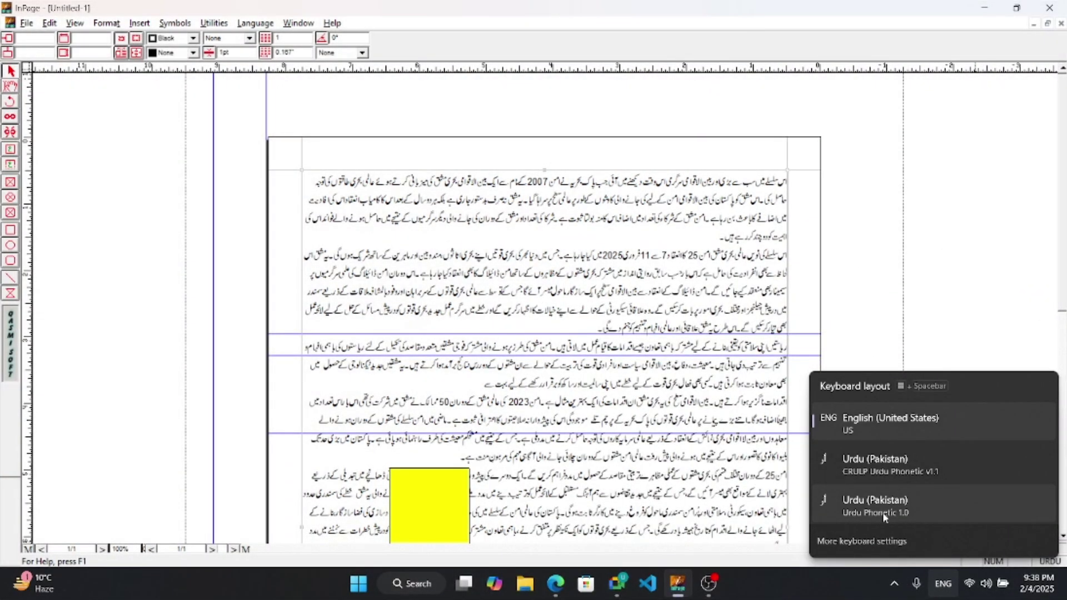
click(882, 512)
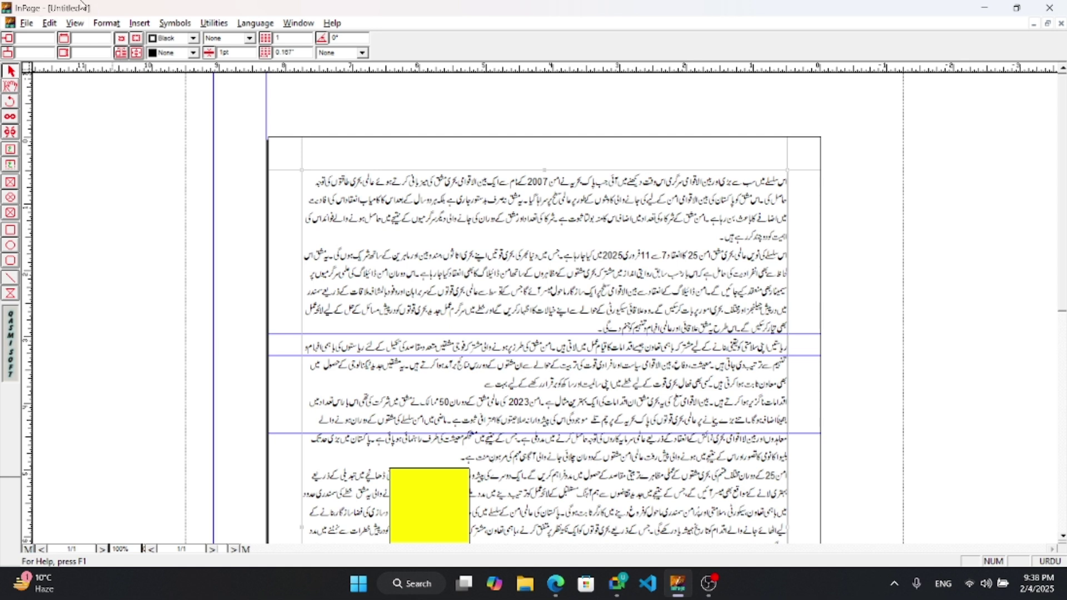
click(53, 23)
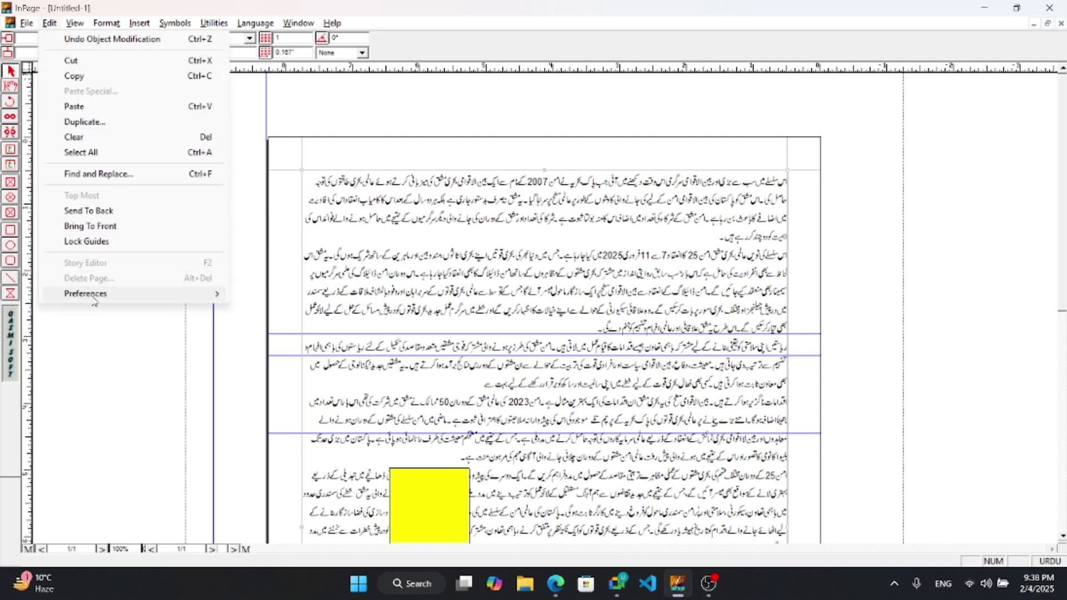
mouse_move(111, 294)
click(333, 353)
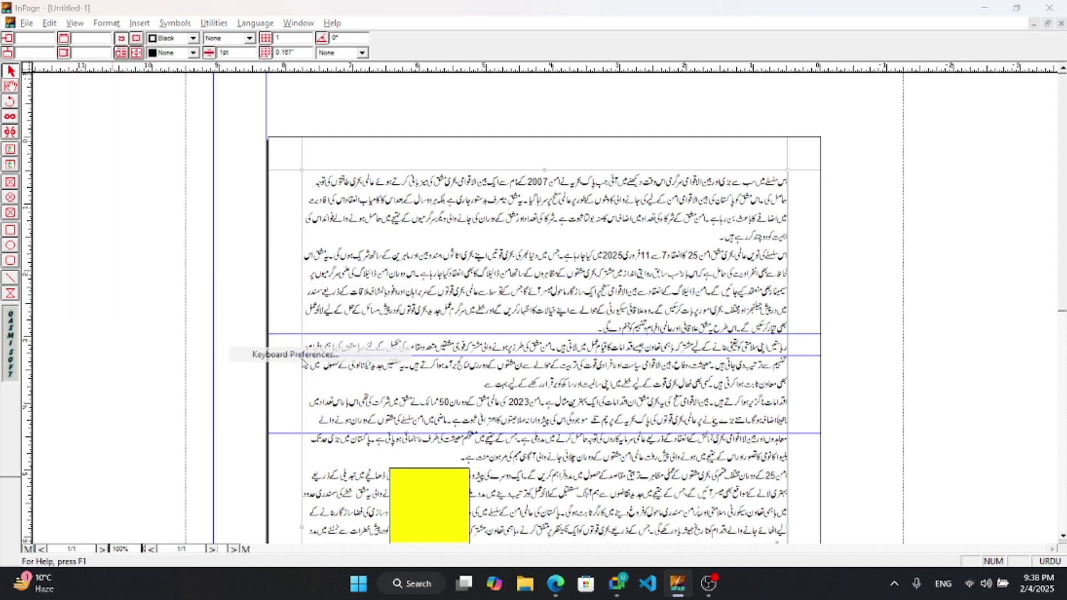
click(572, 273)
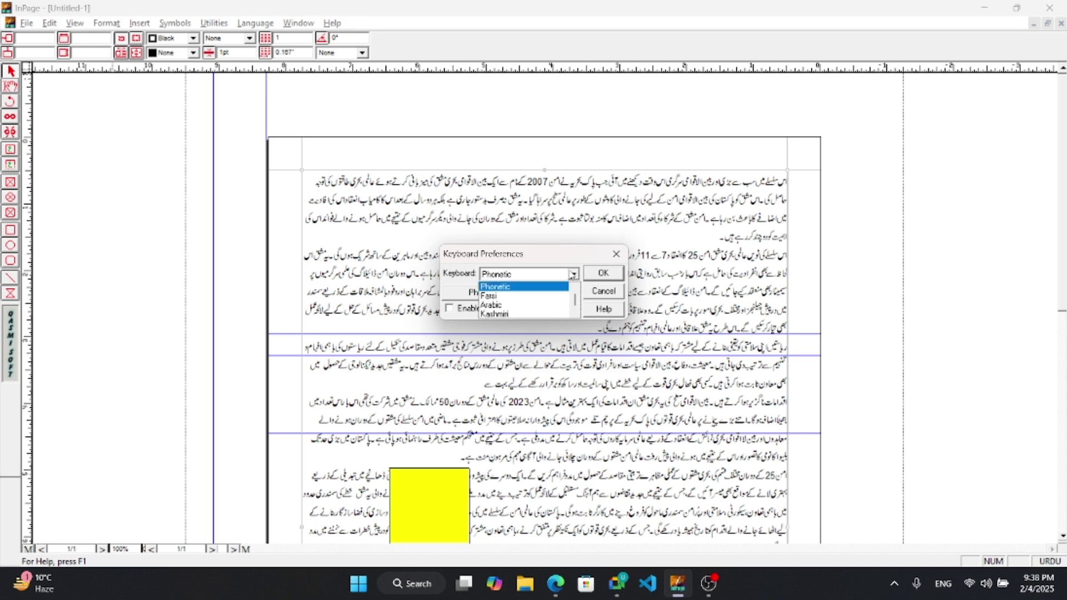
click(502, 289)
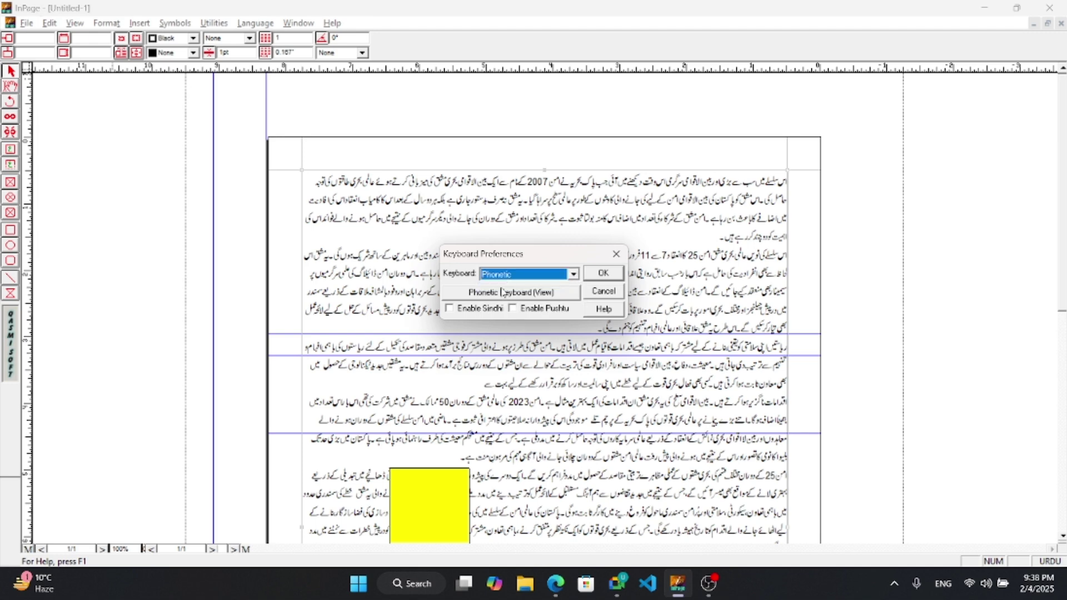
click(595, 275)
Step: Check in on the participants in the Google Meet call and get back to InPage
mouse_move(616, 584)
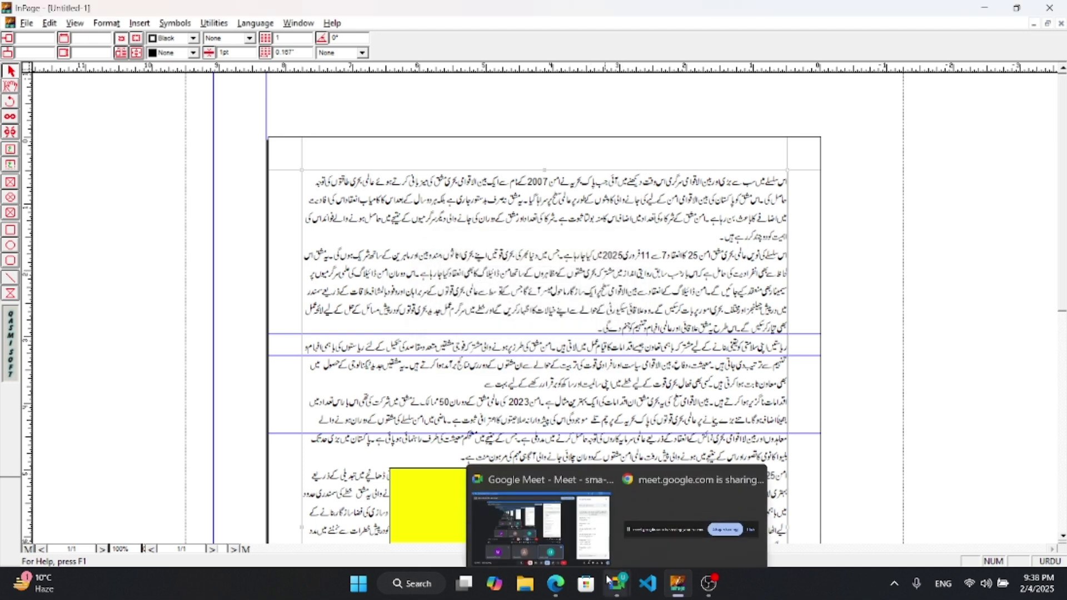
click(578, 525)
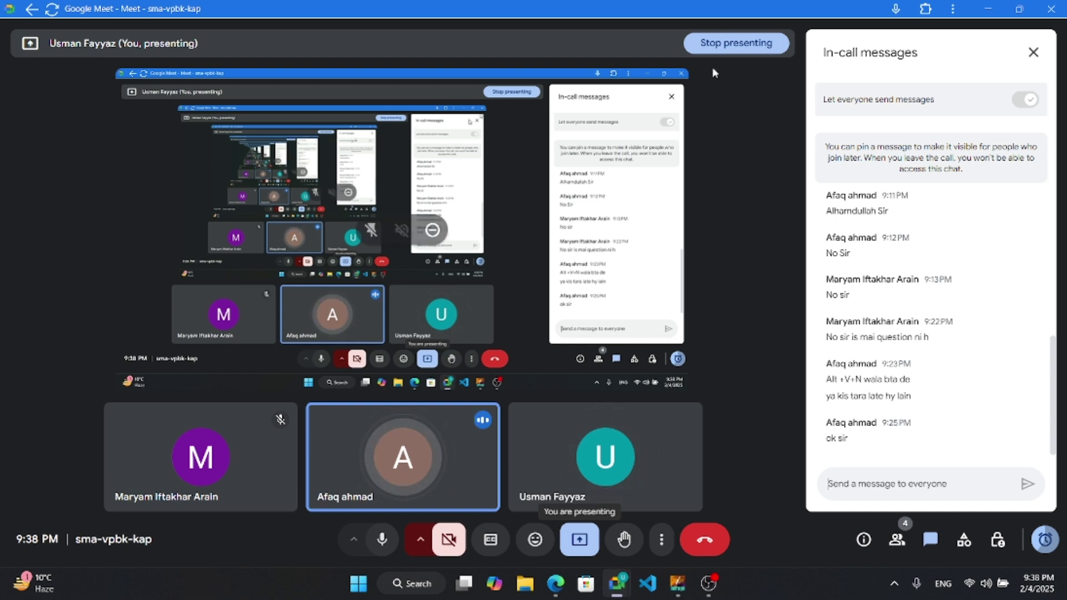
click(986, 9)
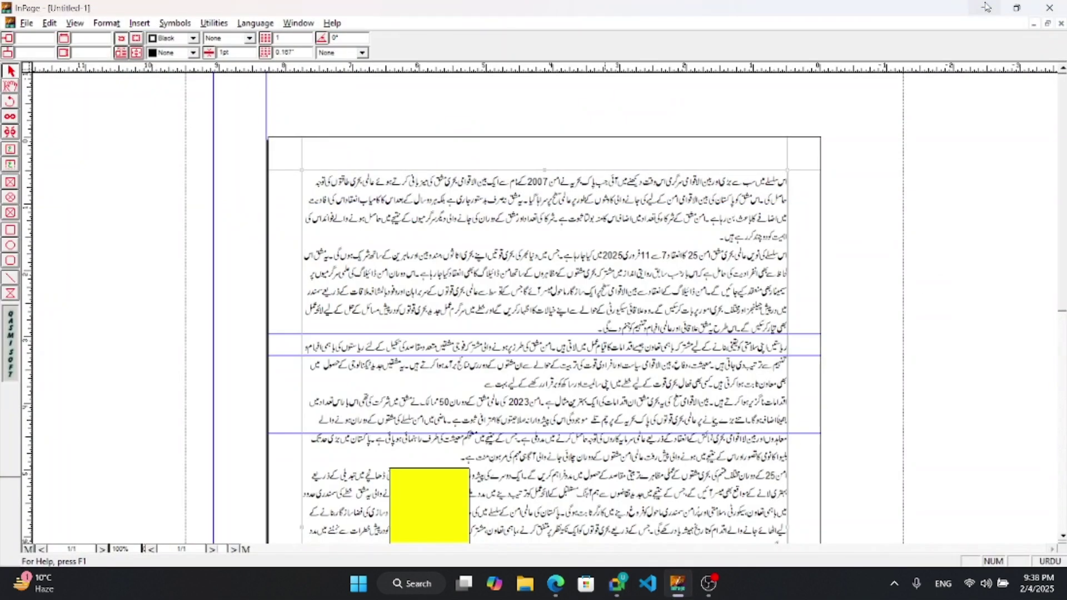
Step: Go to the Windows desktop, refresh it, and search for and open the Control Panel
click(987, 7)
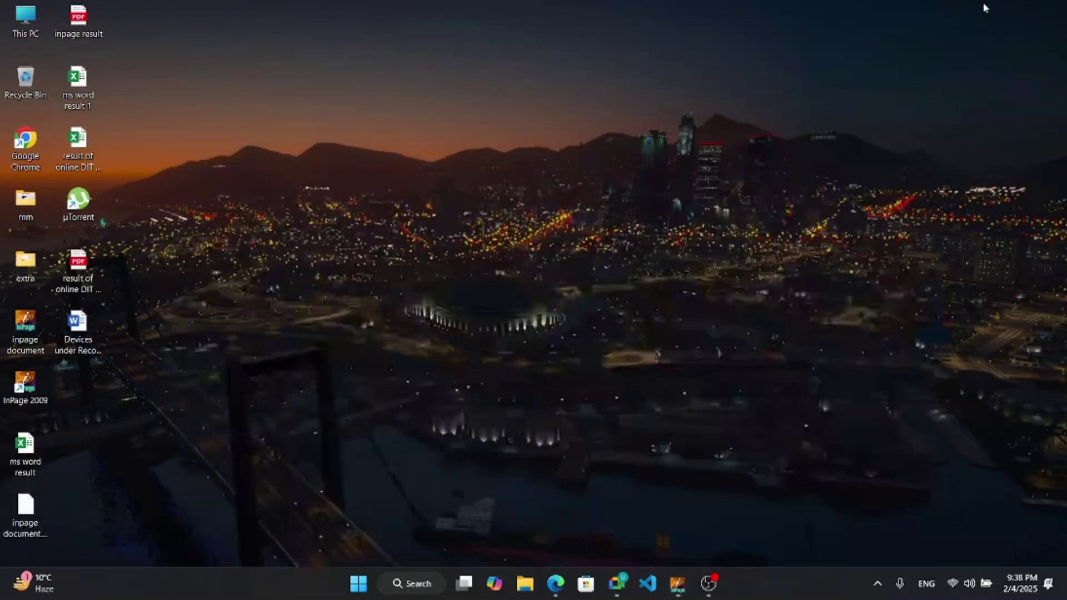
right_click(548, 135)
click(608, 192)
click(409, 581)
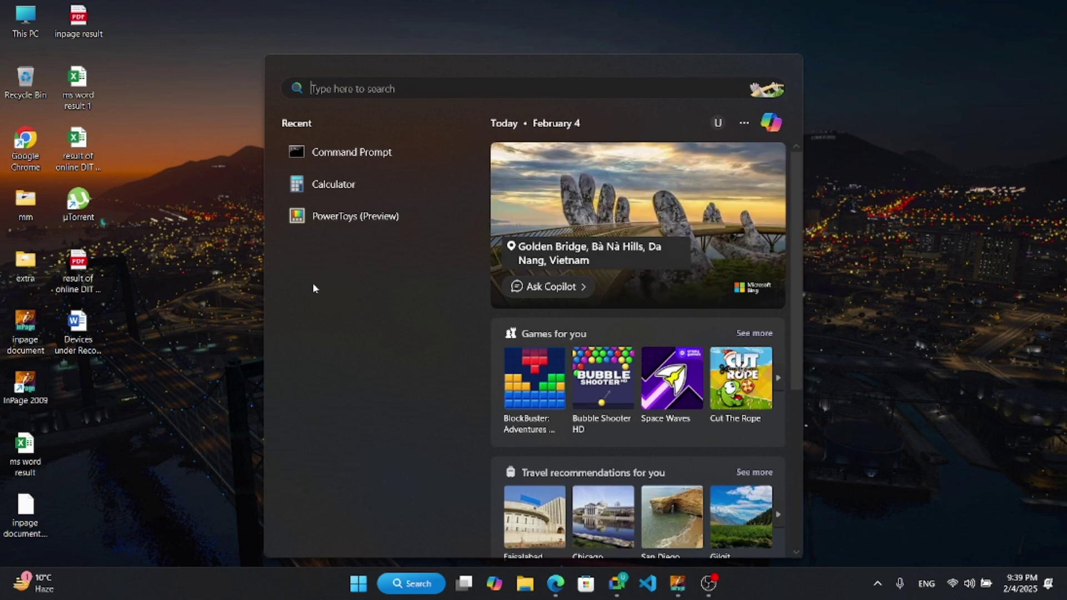
text(control Panel)
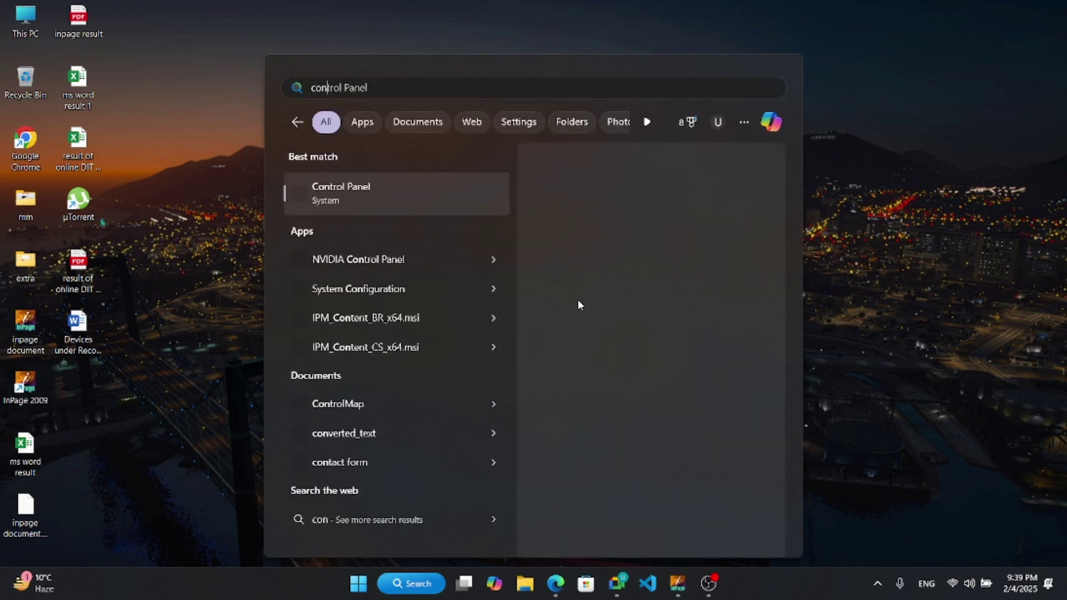
click(298, 194)
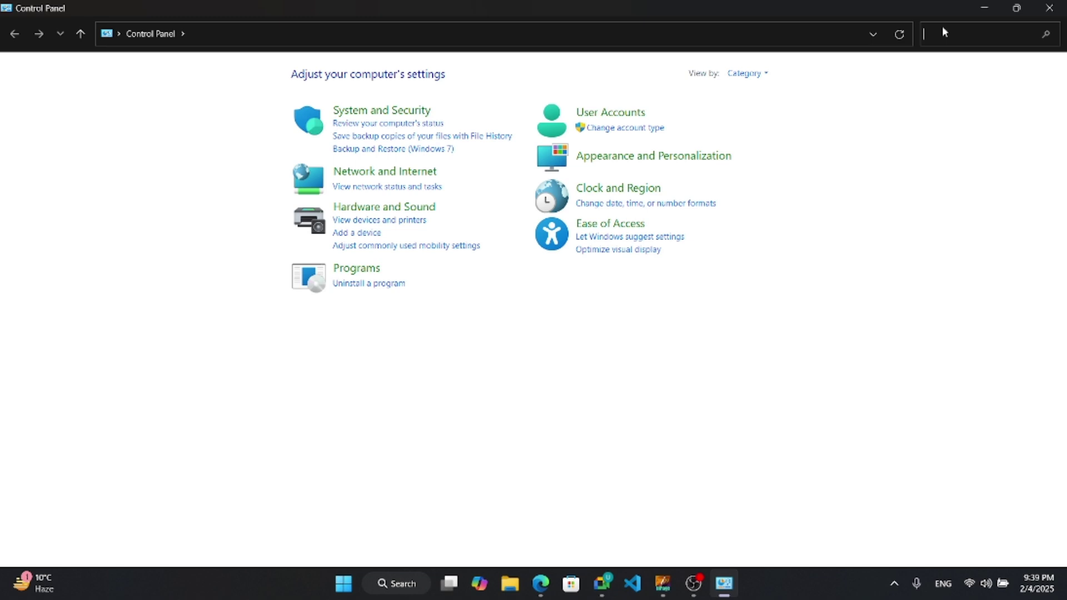
Step: Find Power Options in the Control Panel and unlock the unavailable settings for what the power buttons do
text(po)
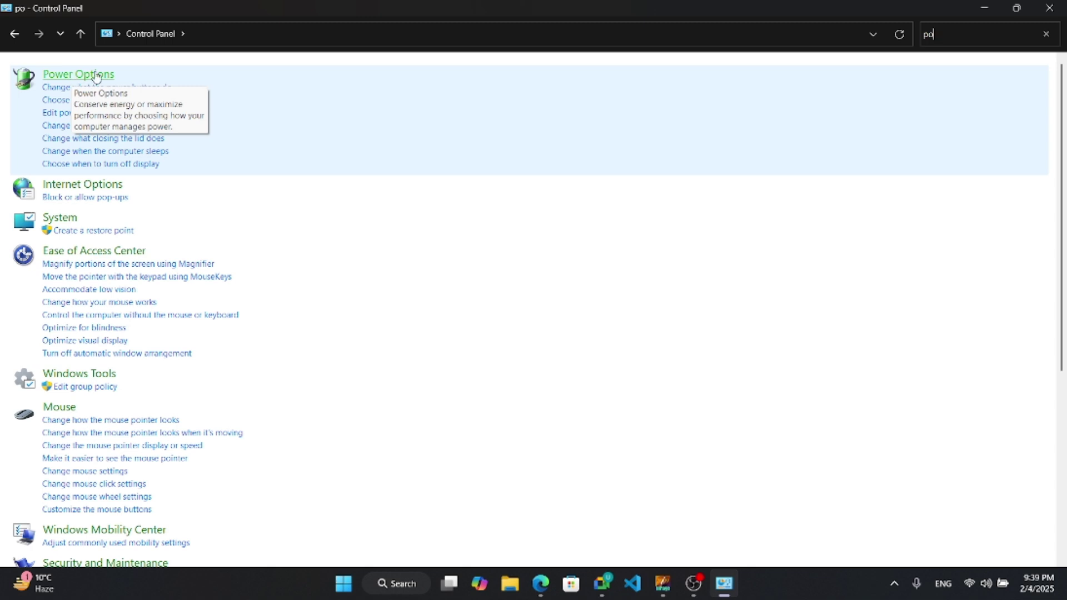
click(70, 76)
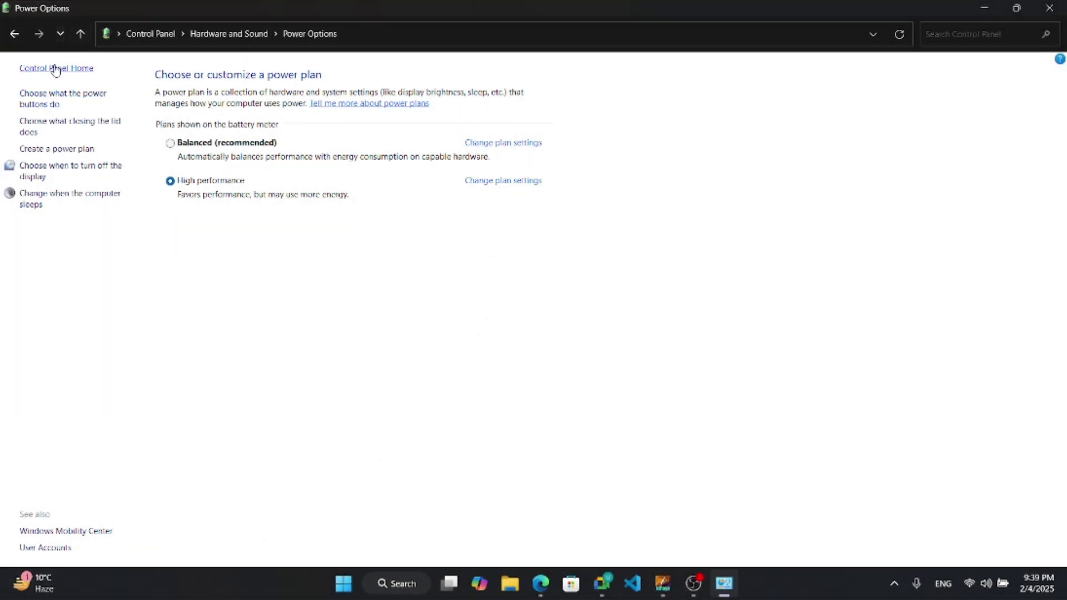
click(44, 100)
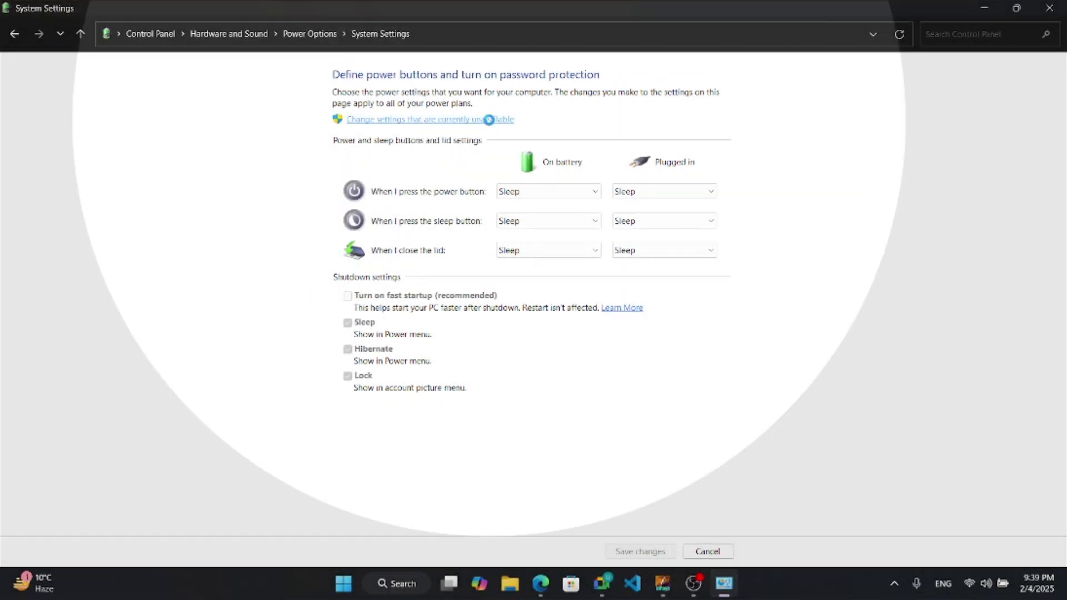
click(490, 126)
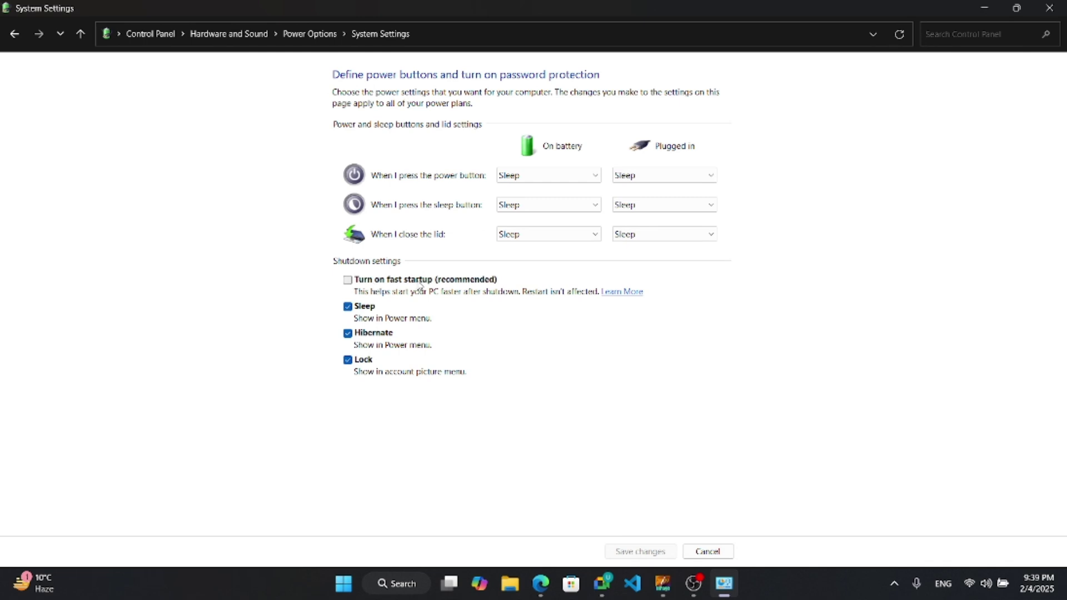
Step: Toggle the fast startup option in the shutdown settings, save the changes and close Power Options
click(347, 280)
click(348, 280)
click(663, 553)
click(640, 553)
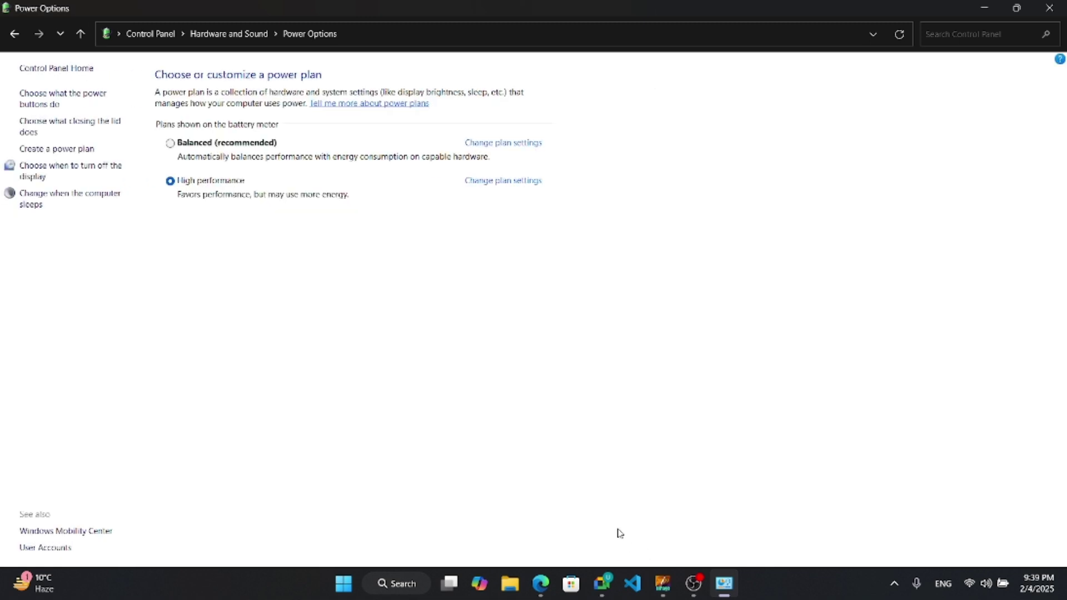
click(1050, 8)
Step: Open Task Manager full screen, examine the computer's performance figures, and close it
right_click(805, 596)
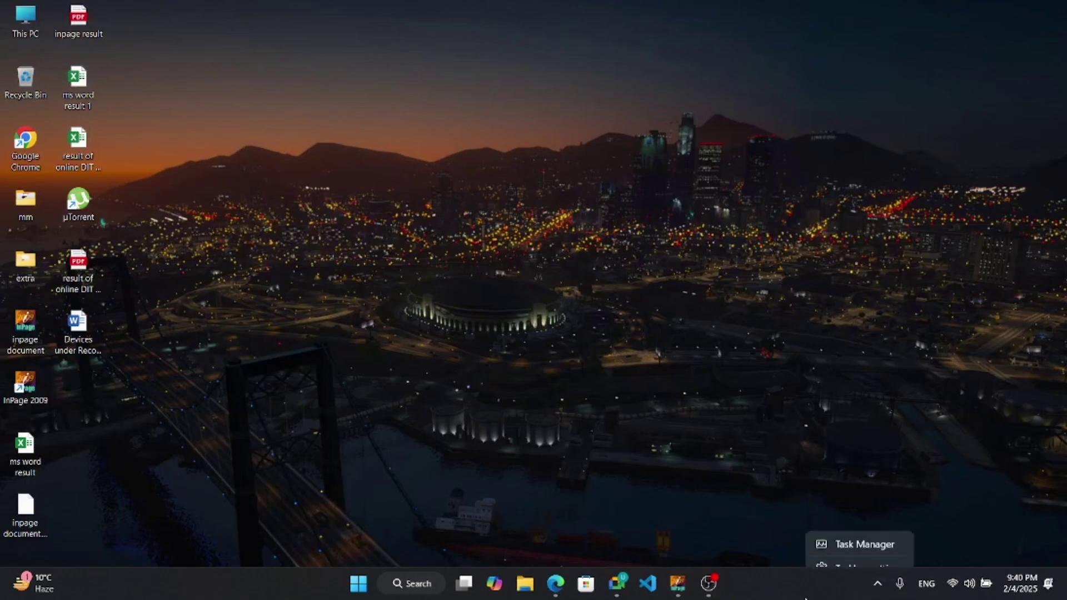
click(840, 536)
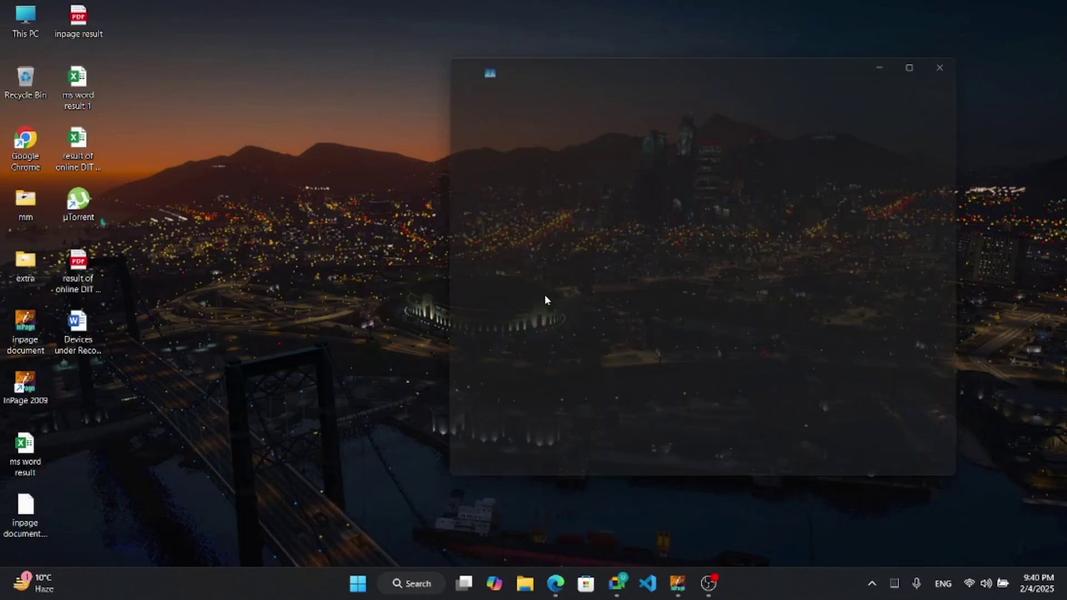
click(927, 51)
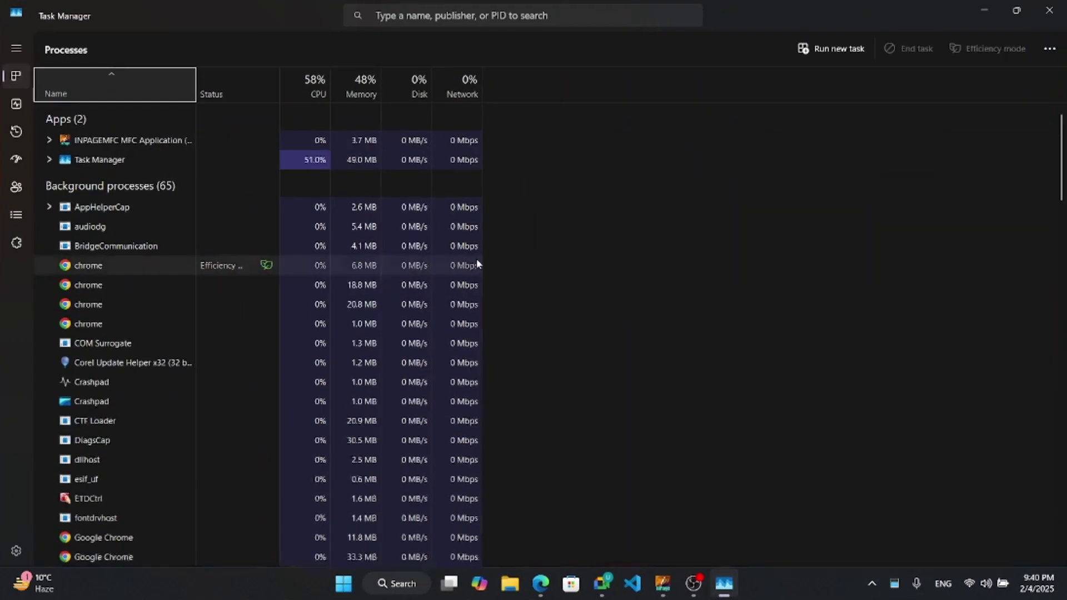
click(16, 104)
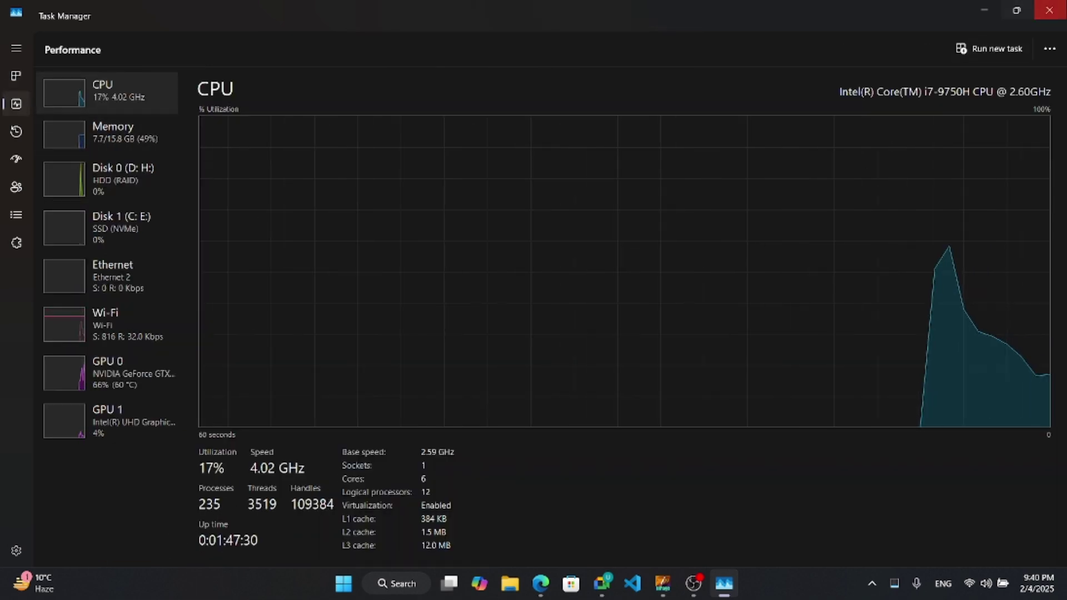
click(1049, 10)
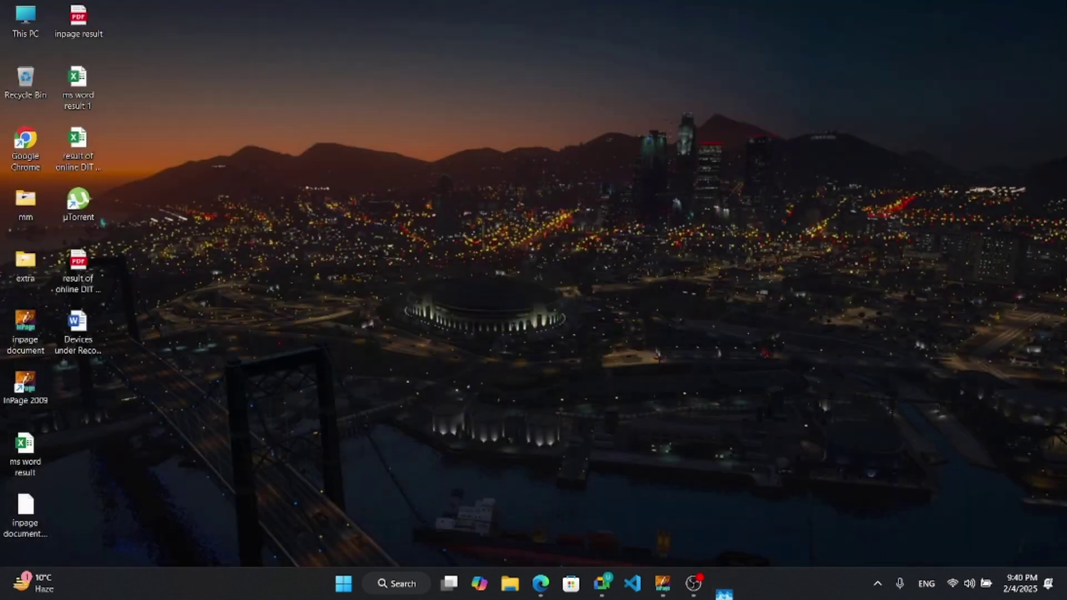
Step: Read the in-call messages in the Google Meet call and return to the InPage document
mouse_move(617, 584)
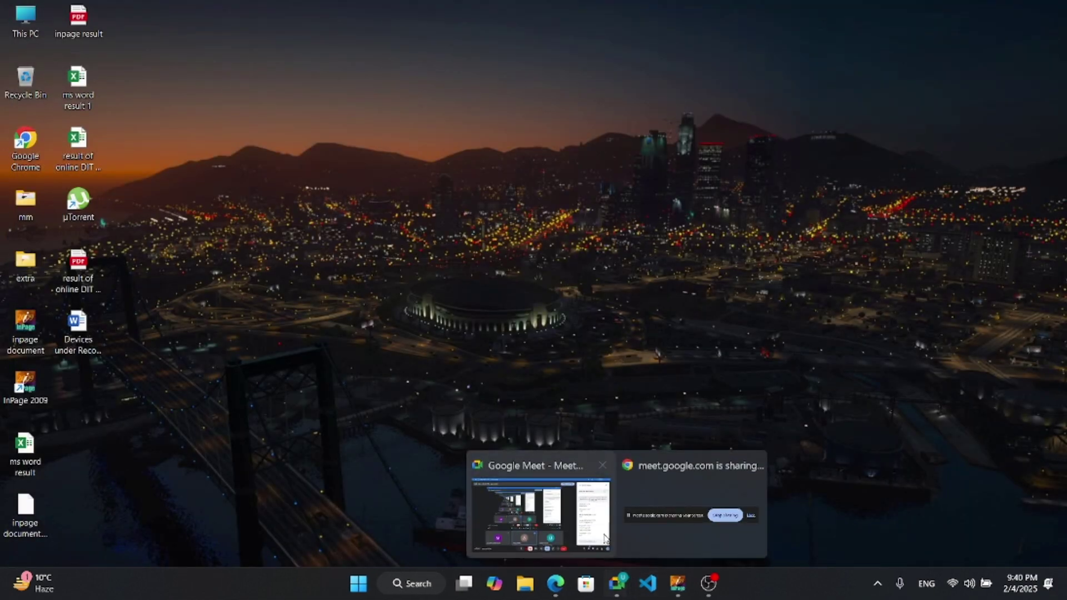
click(599, 536)
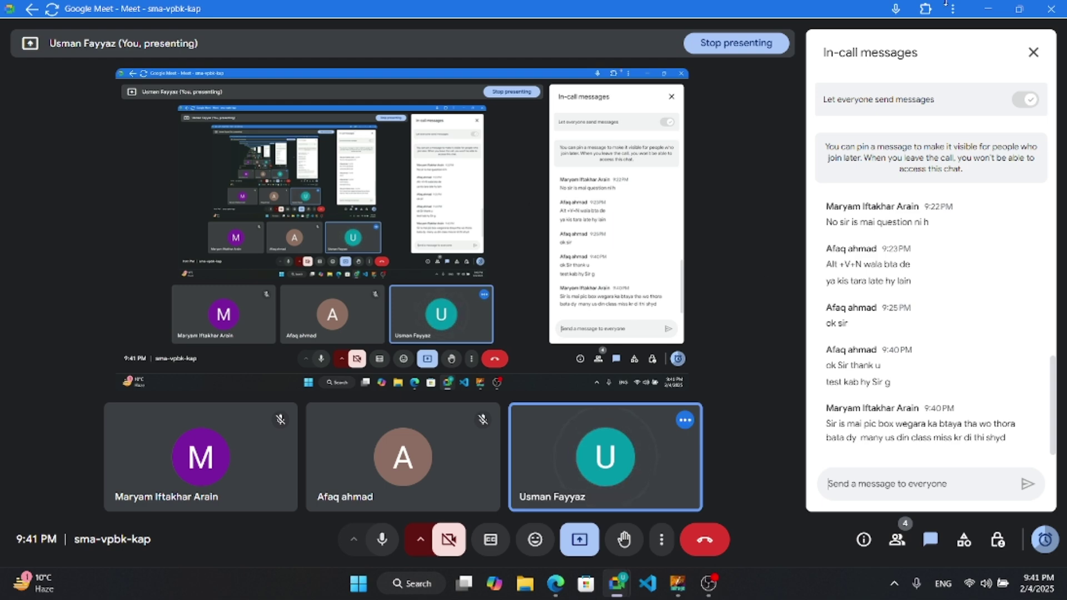
click(997, 10)
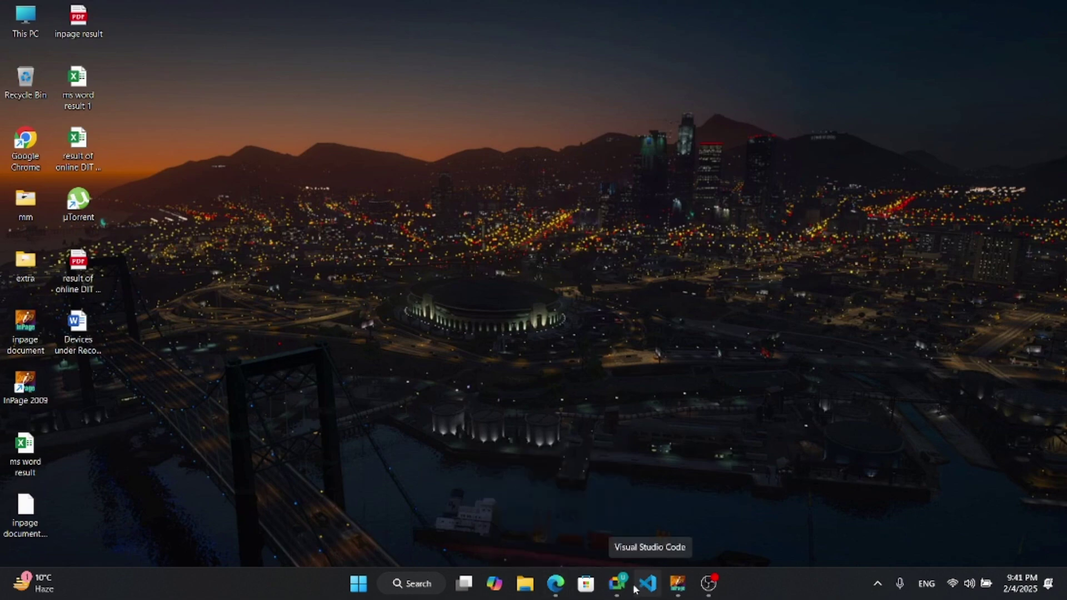
click(678, 583)
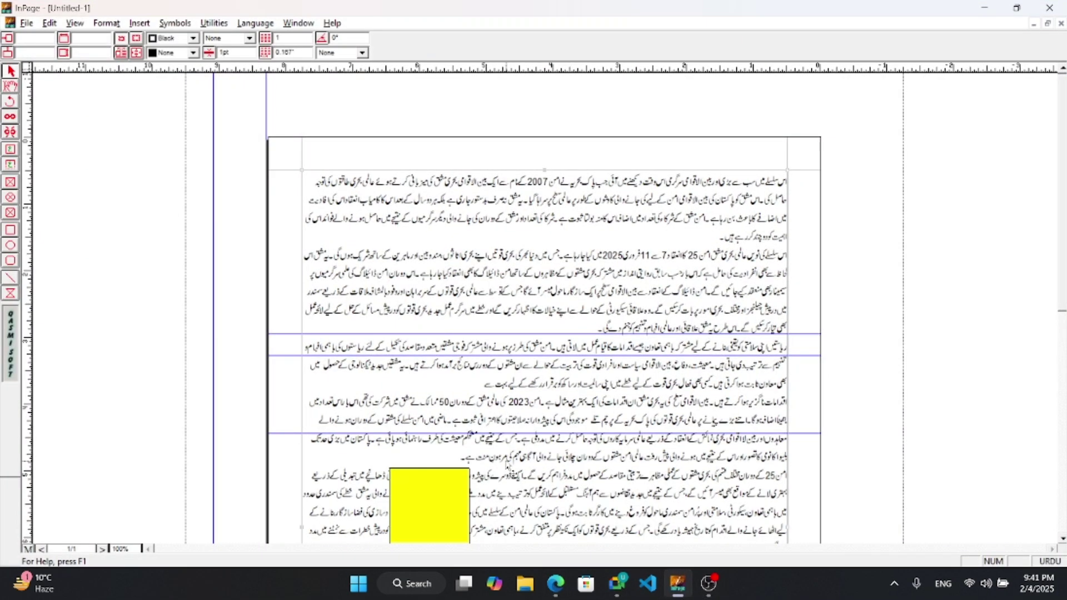
Step: Draw a circular picture box about 2.35" wide and 2.31" high over the end of the last paragraph
drag(1060, 238, 1063, 369)
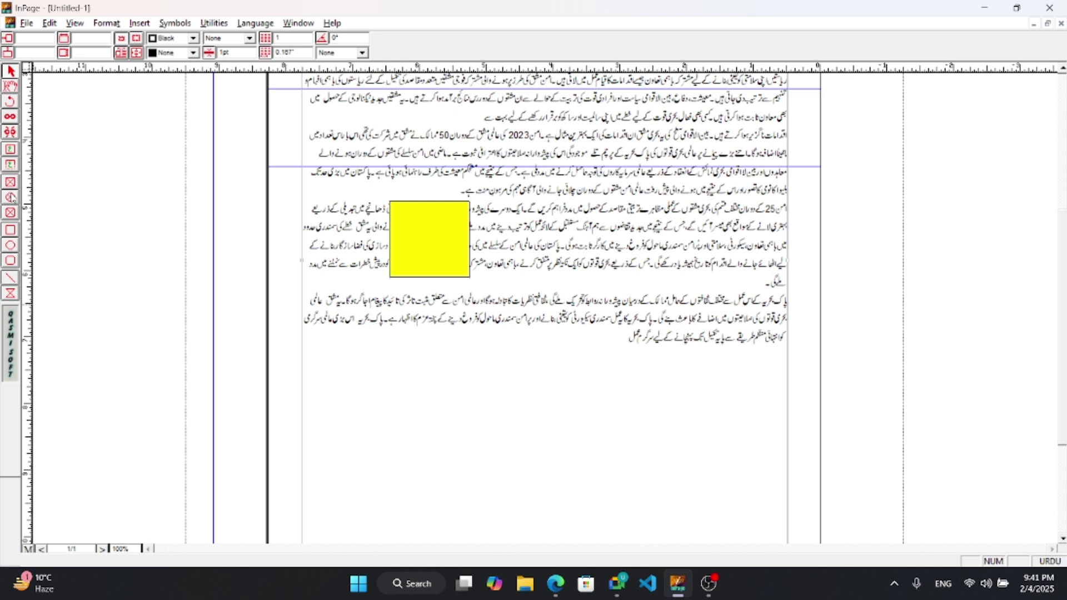
click(10, 197)
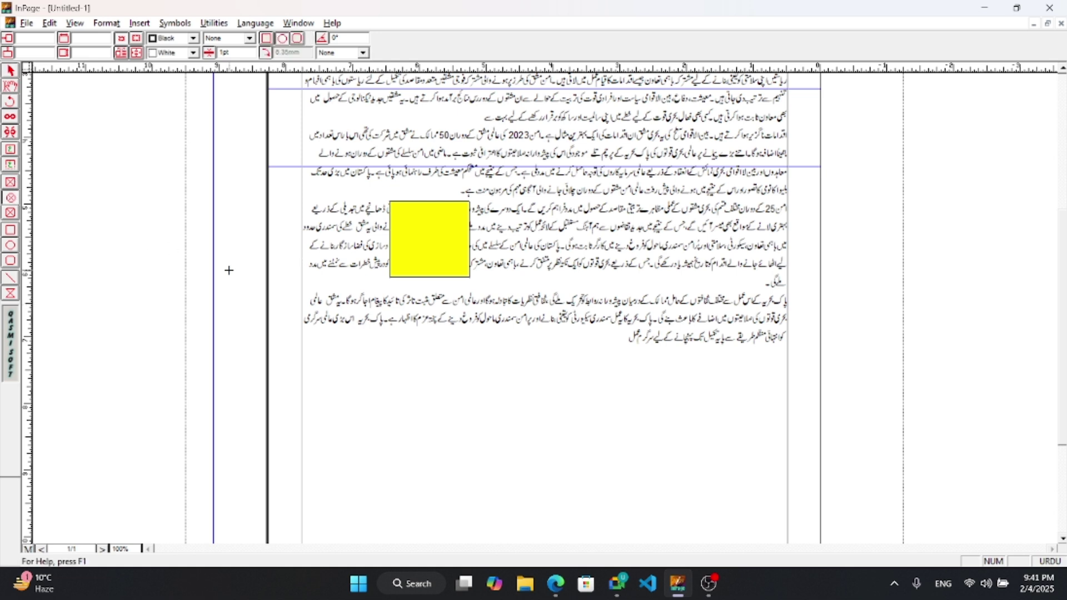
drag(502, 326, 660, 482)
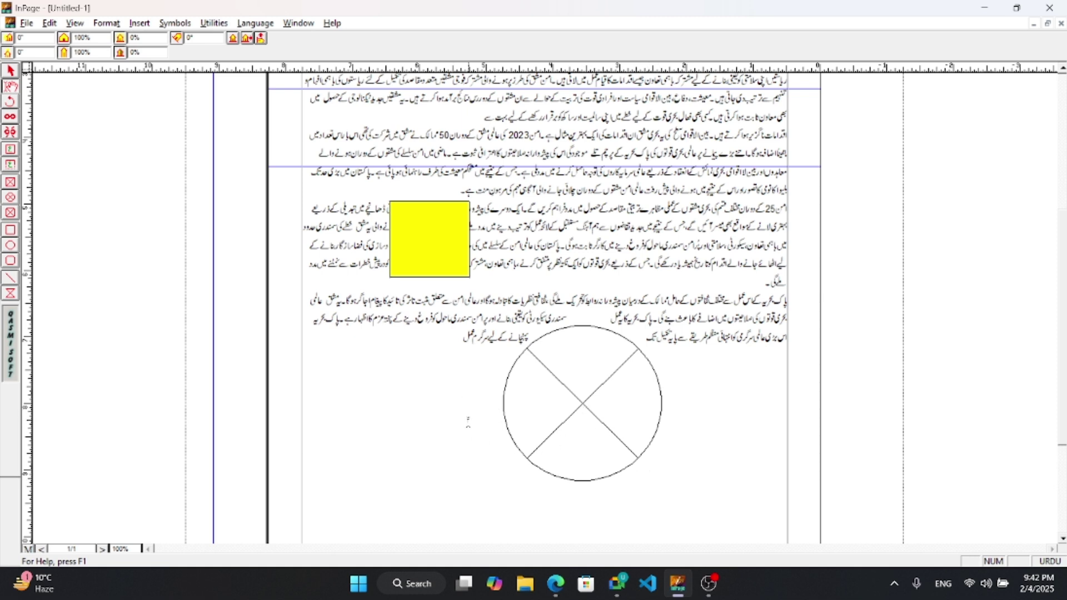
right_click(582, 394)
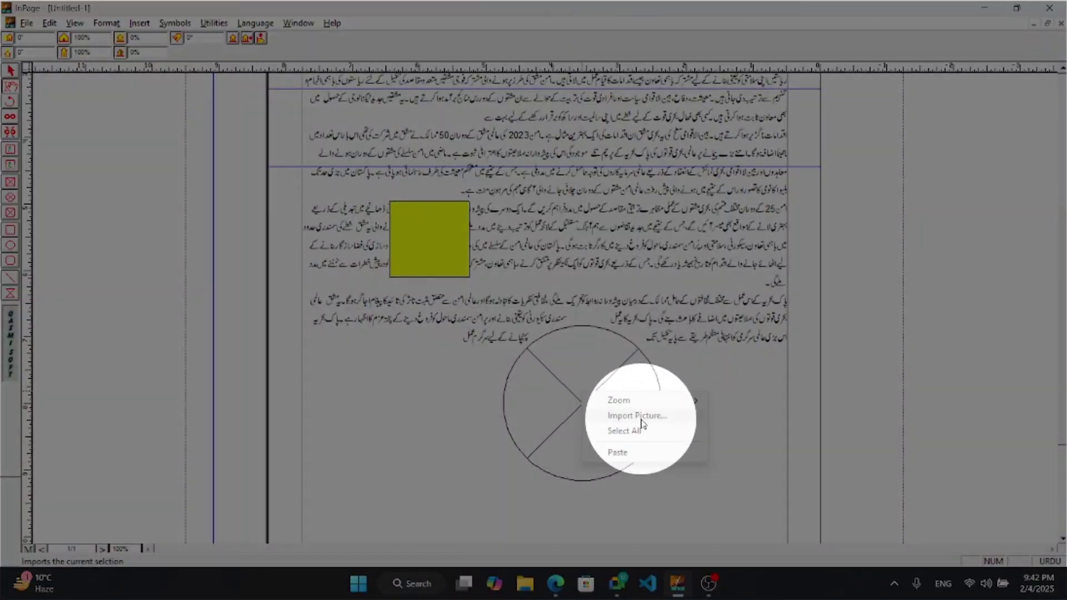
click(641, 419)
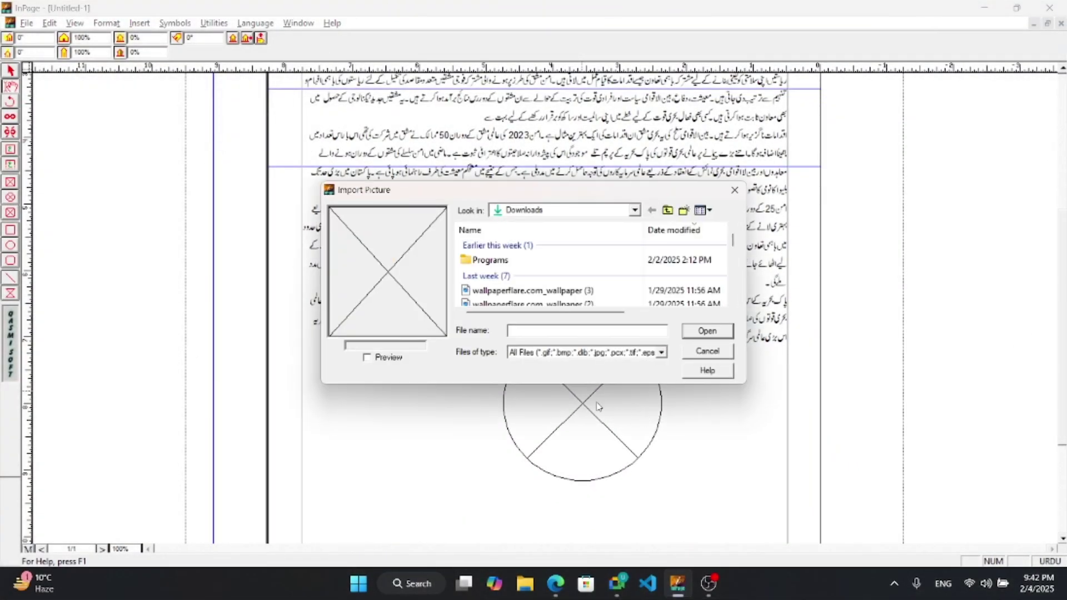
scroll(588, 289, down, 5)
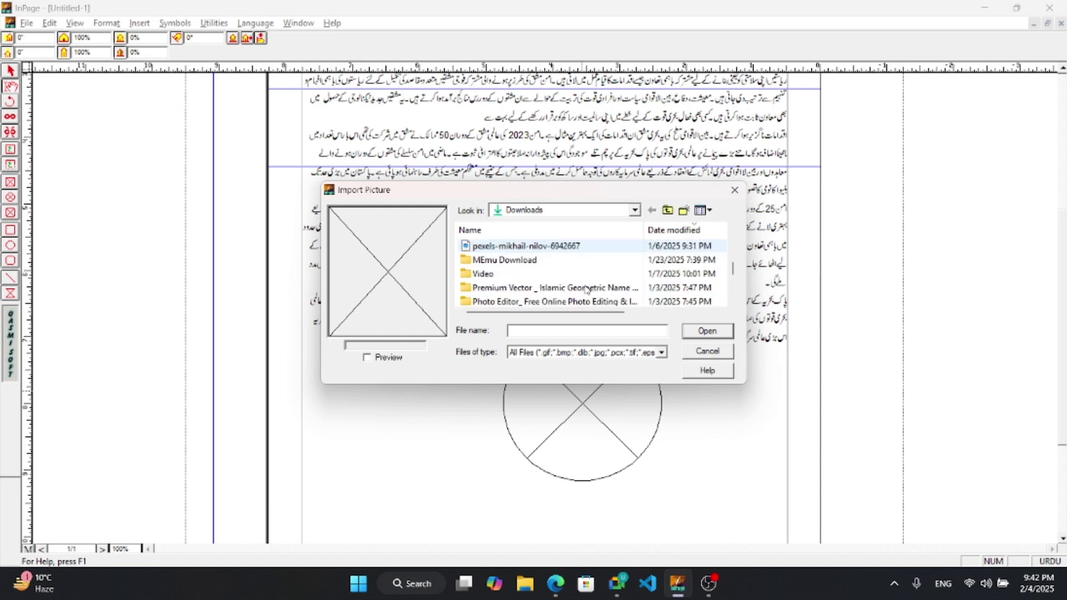
click(578, 245)
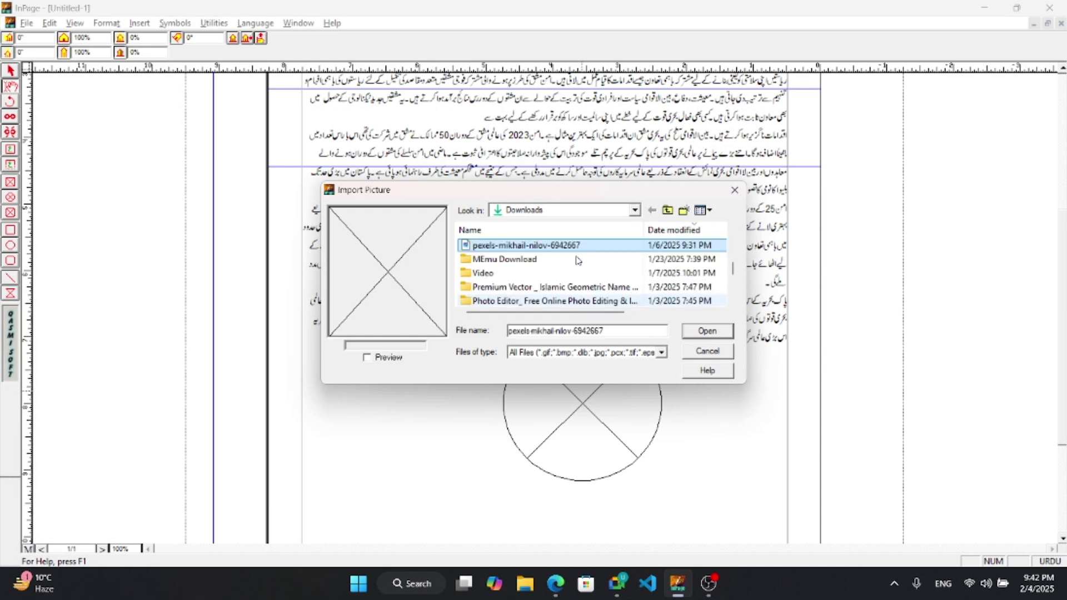
scroll(573, 255, down, 3)
click(559, 253)
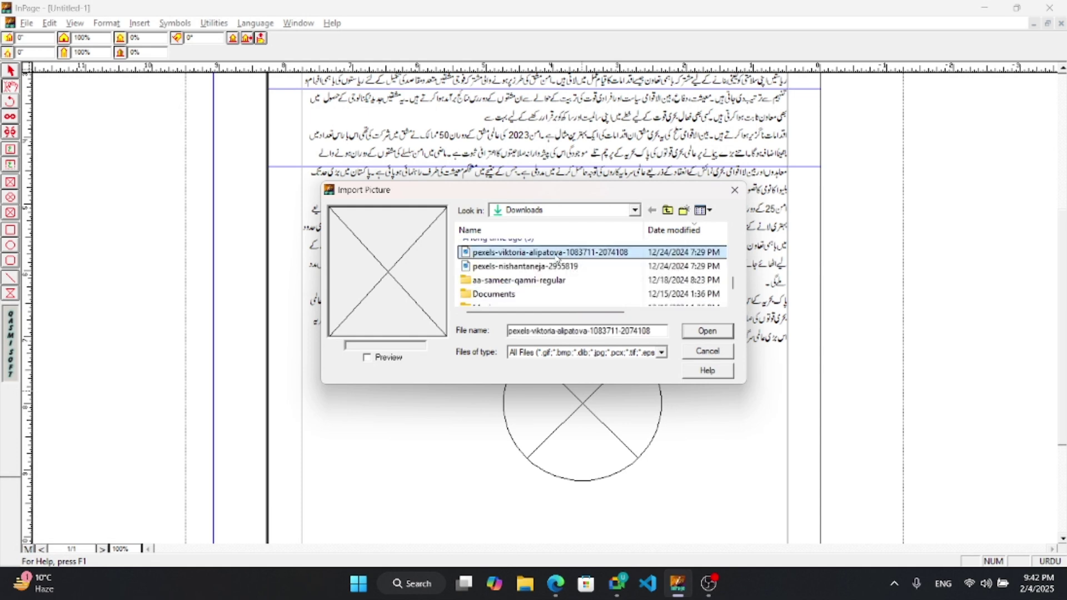
click(702, 332)
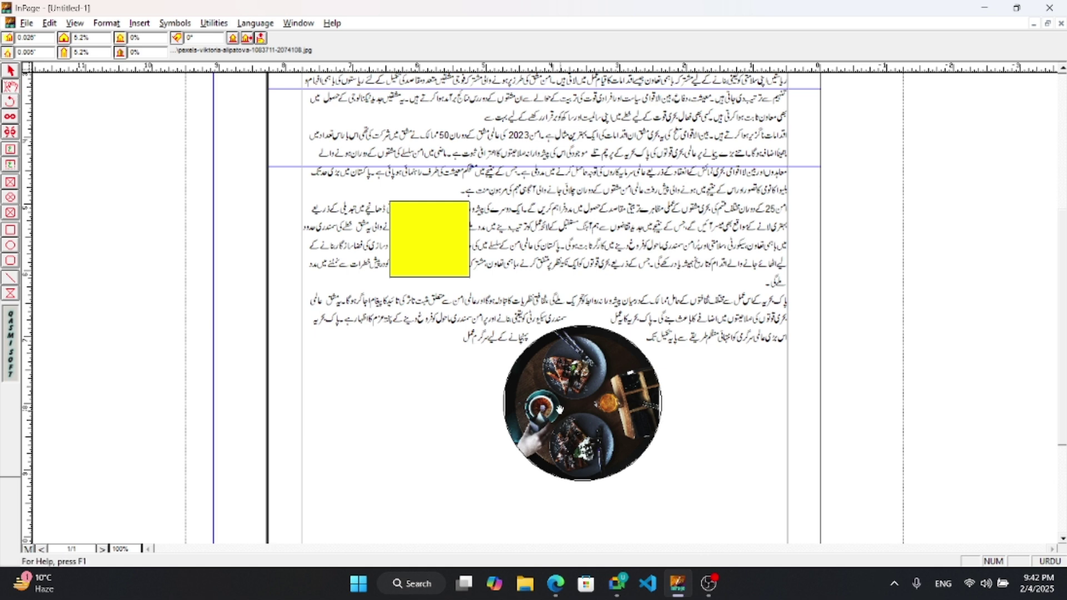
Step: Set the picture's horizontal scaling to 6% and reposition the image inside the circle
drag(587, 383, 618, 396)
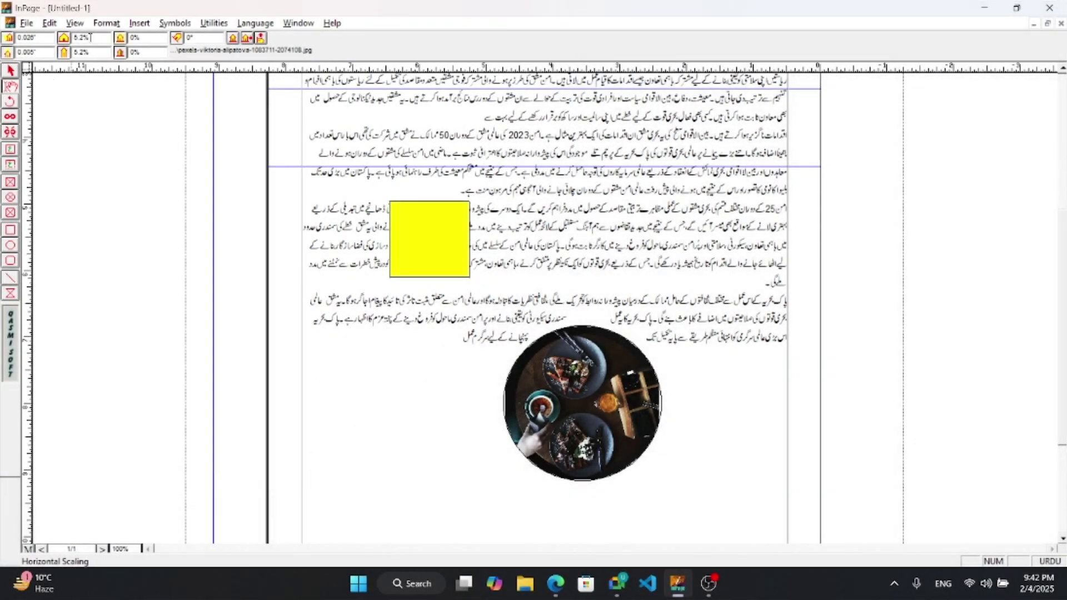
mouse_move(88, 37)
mouse_down()
mouse_move(61, 53)
mouse_move(92, 37)
mouse_up()
text(5.5)
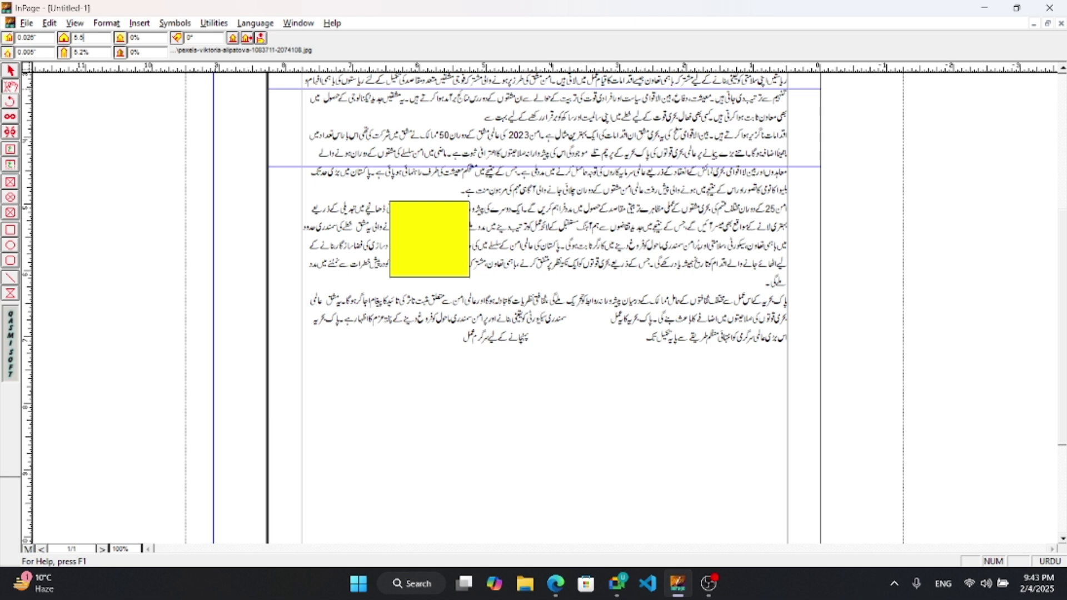
key(Return)
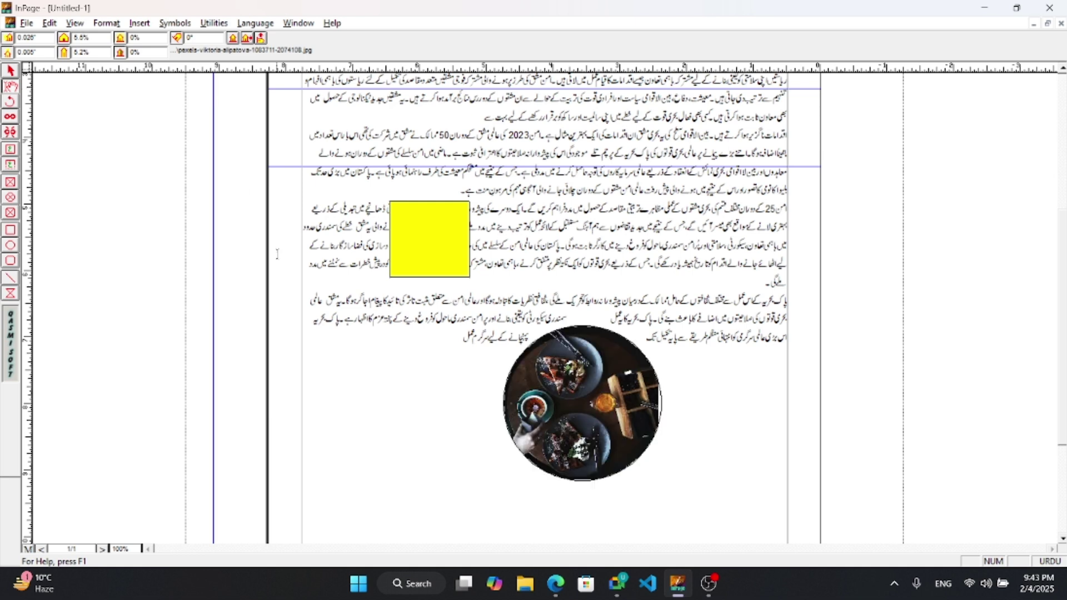
double_click(104, 40)
text(6)
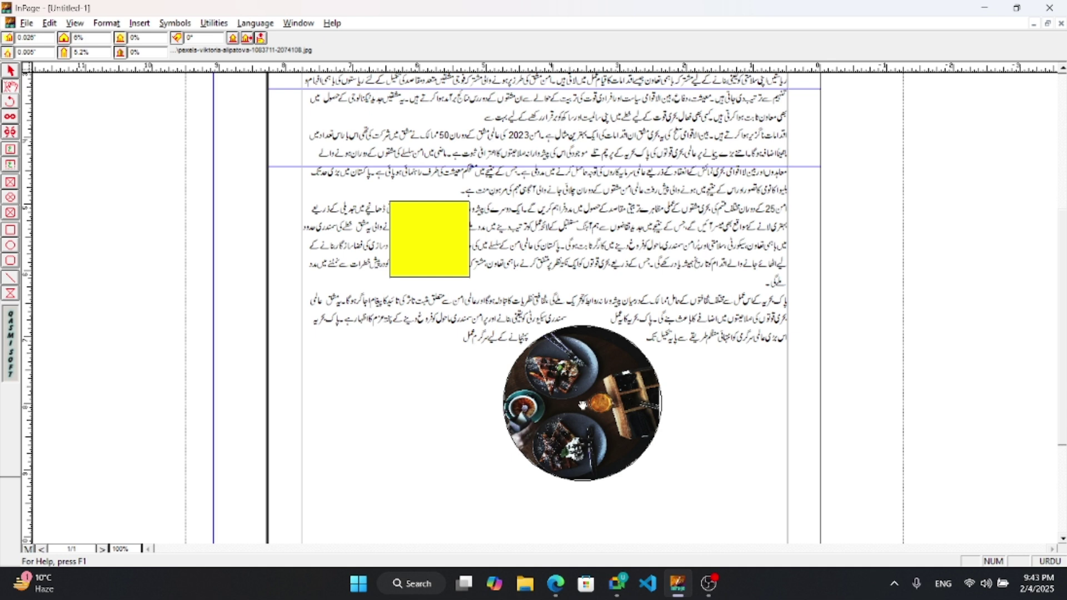
drag(572, 405, 579, 407)
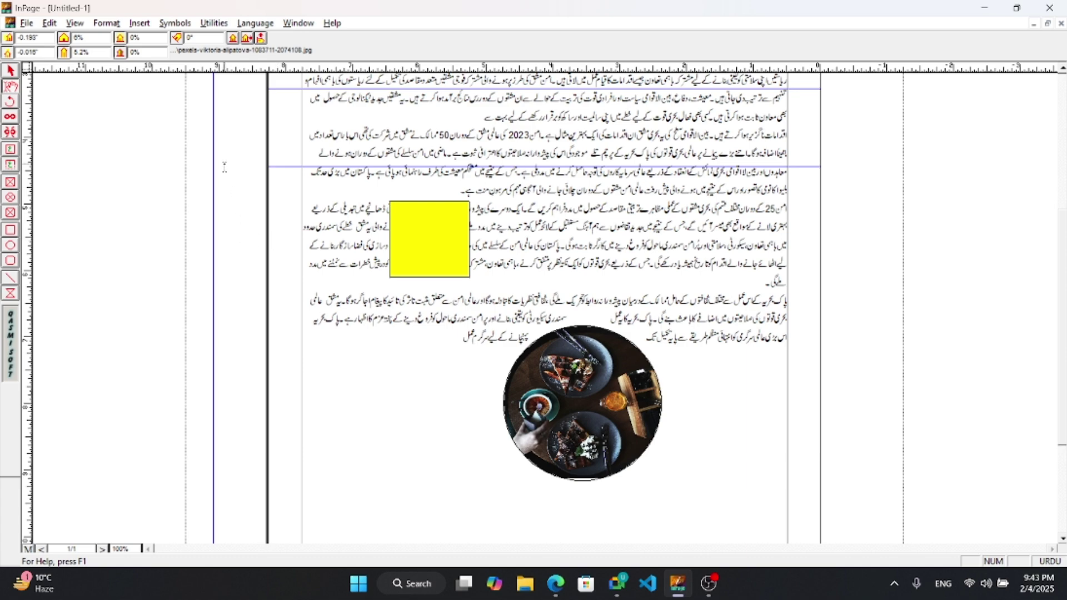
Step: Rotate the picture 45° and reposition it so the image fills the circle
double_click(196, 38)
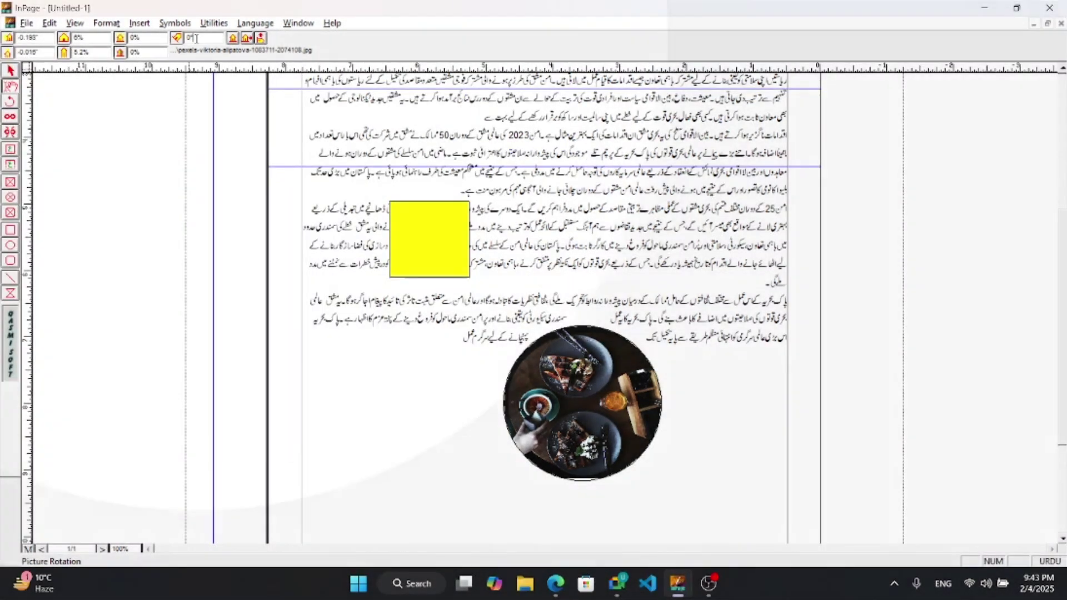
text(45)
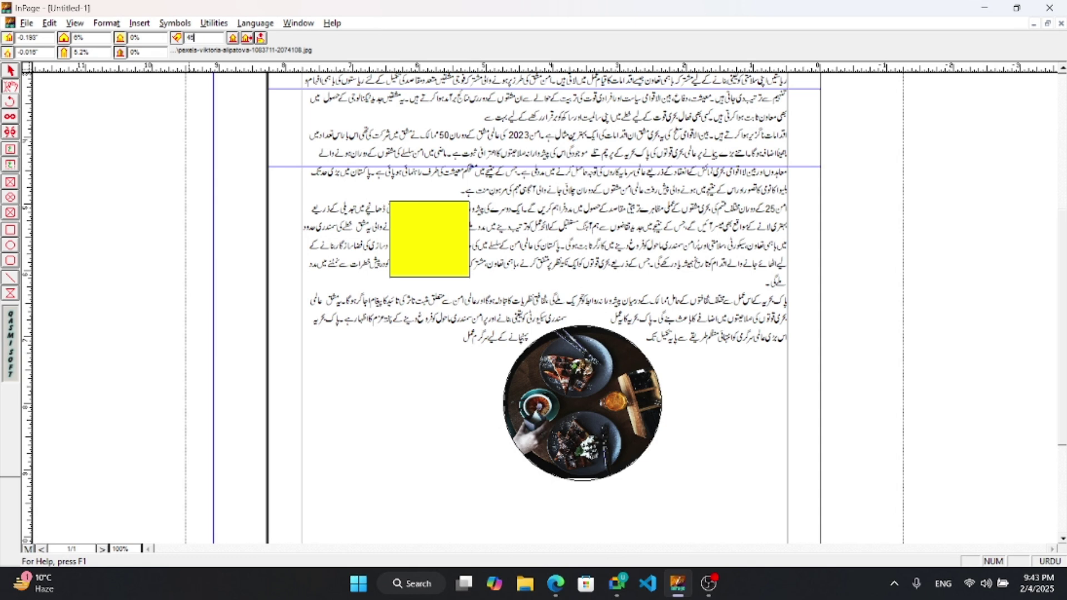
key(Return)
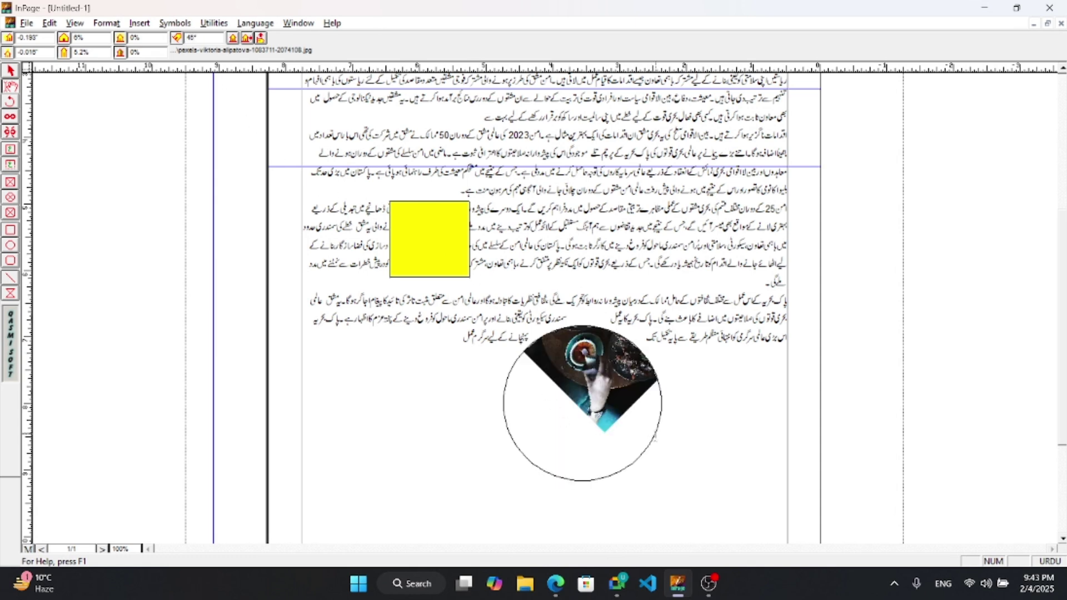
drag(619, 453, 579, 419)
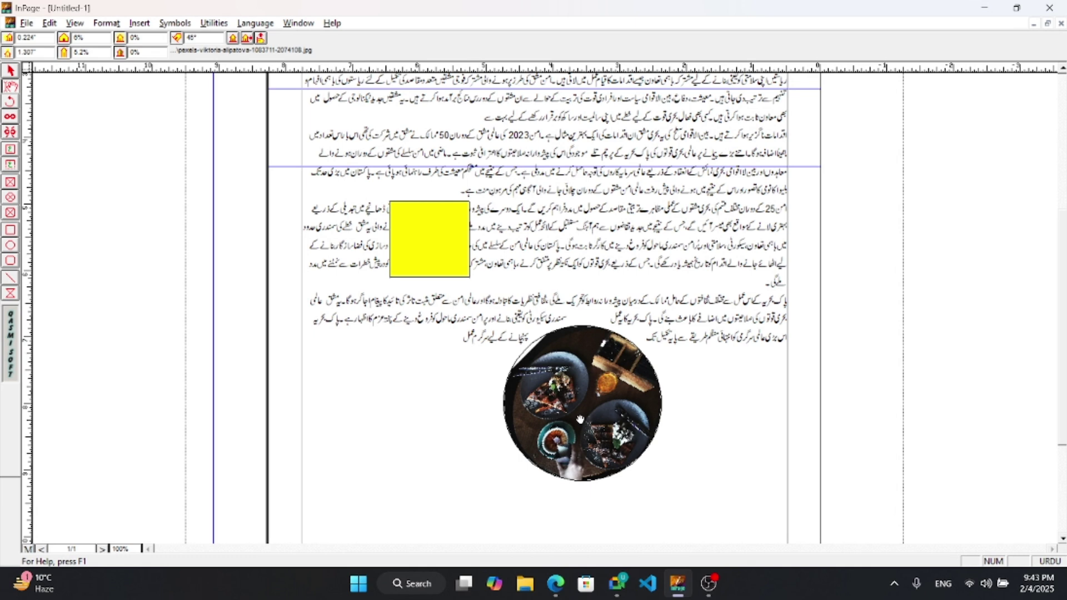
Step: Reset the picture rotation to 0° and reposition the image to fill the circle again
double_click(196, 38)
text(0)
key(Return)
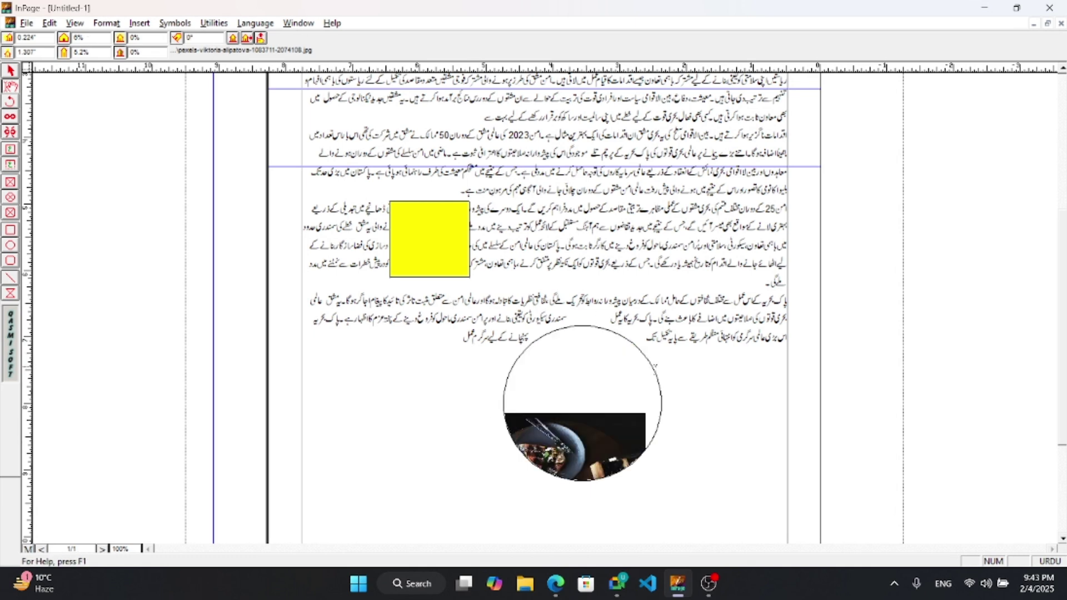
drag(583, 445, 605, 355)
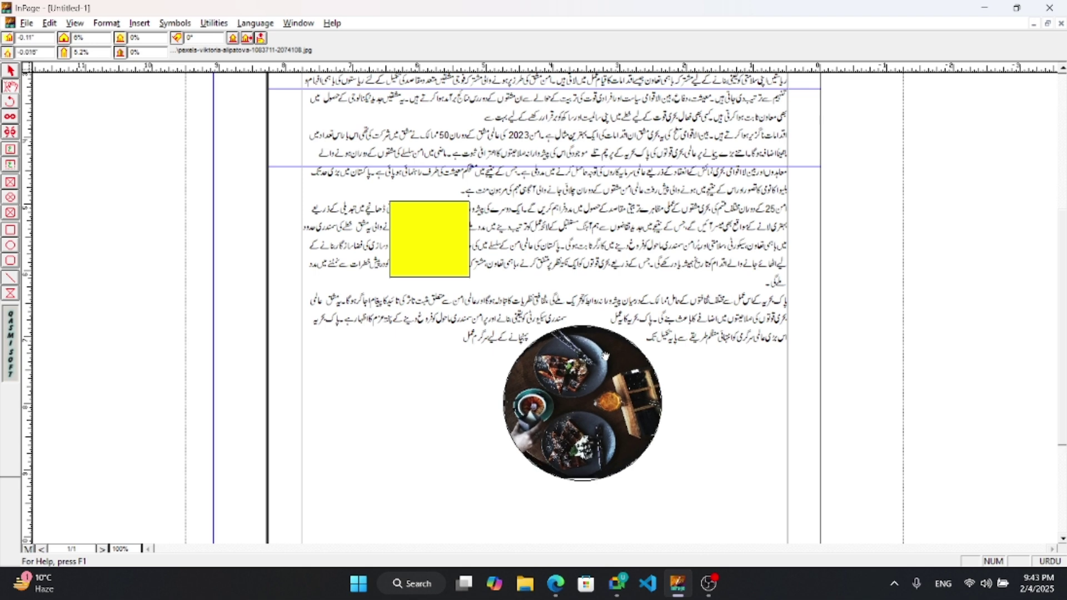
Step: Select the circular picture box, try the rectangle shape, and change it to a rounded rectangle
click(10, 71)
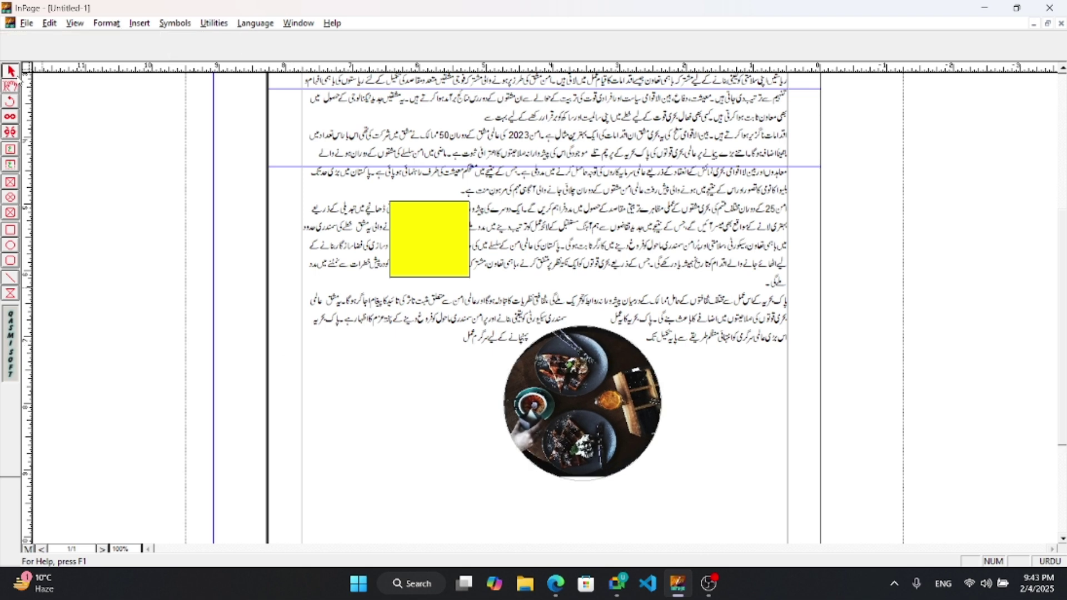
click(549, 411)
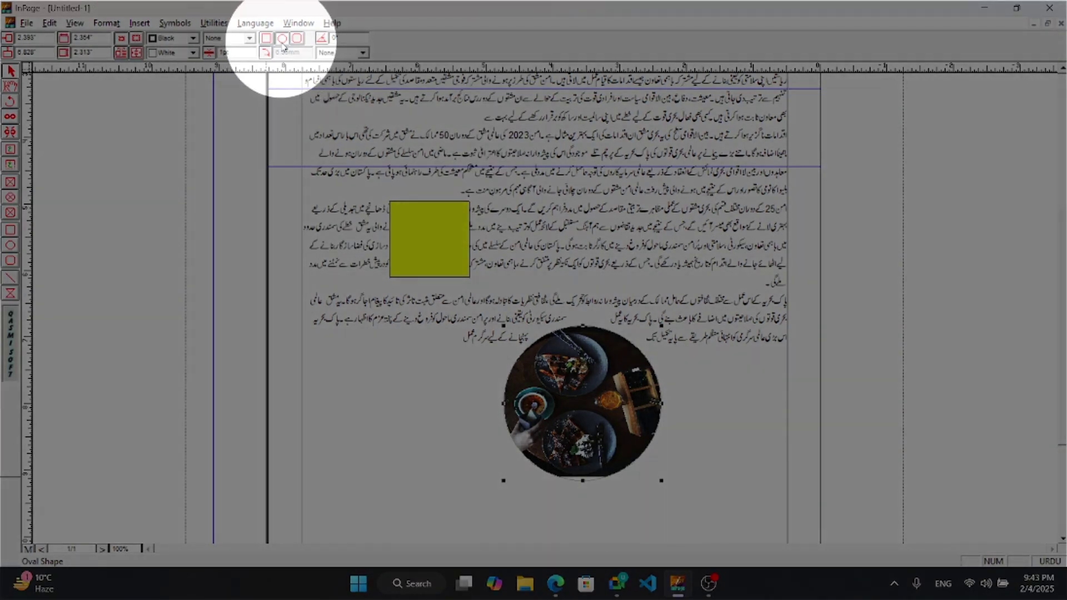
click(267, 39)
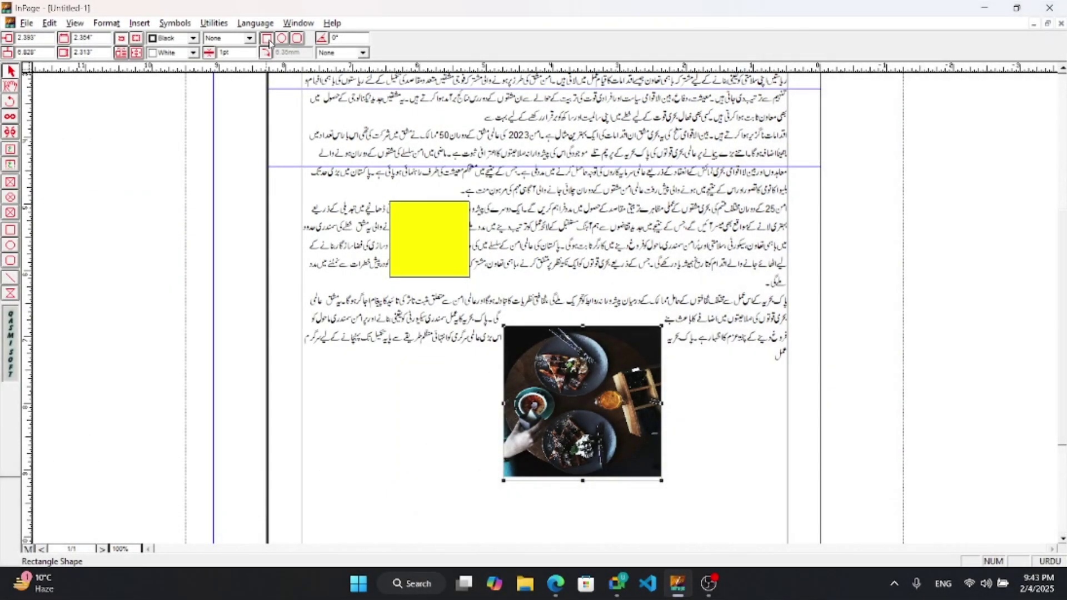
click(298, 38)
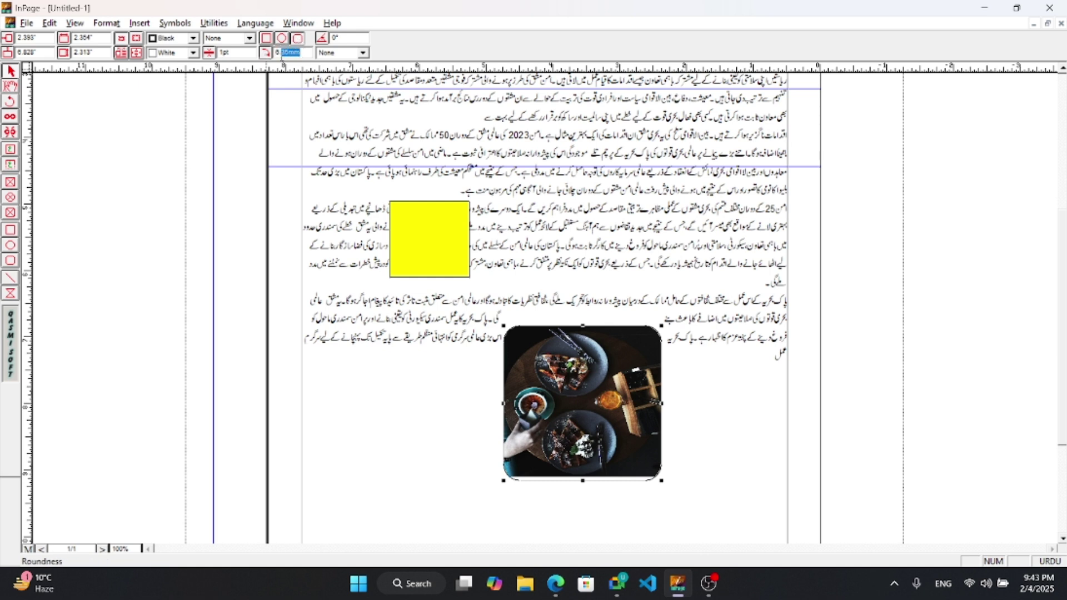
Step: Try corner roundness values of 12, 8 and 0.6" on the rounded picture box
drag(304, 53, 276, 53)
text(12)
key(Return)
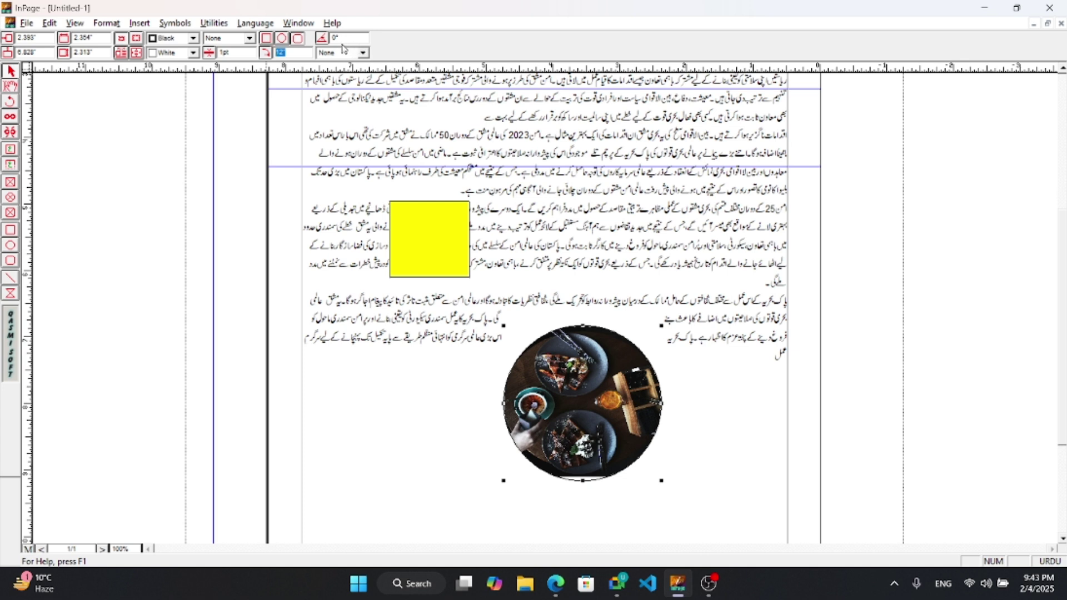
text(8)
key(Return)
click(291, 54)
key(BackSpace)
key(BackSpace)
text(0.6)
key(Return)
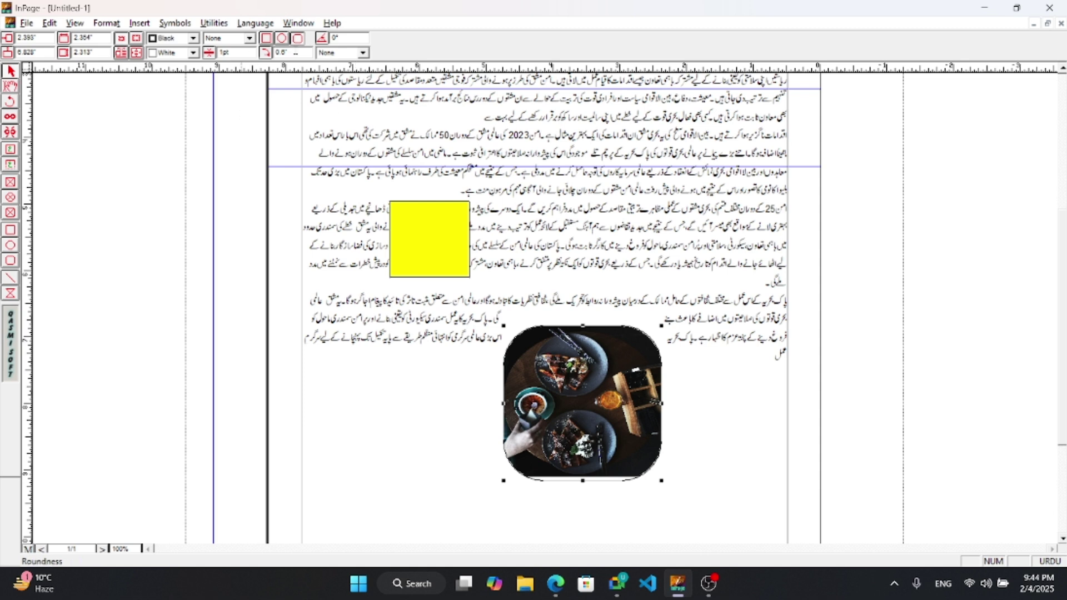
Step: Set the picture box's corner roundness to 0.3" and move the box up into the last paragraph
double_click(281, 52)
text(0)
key(Return)
click(449, 383)
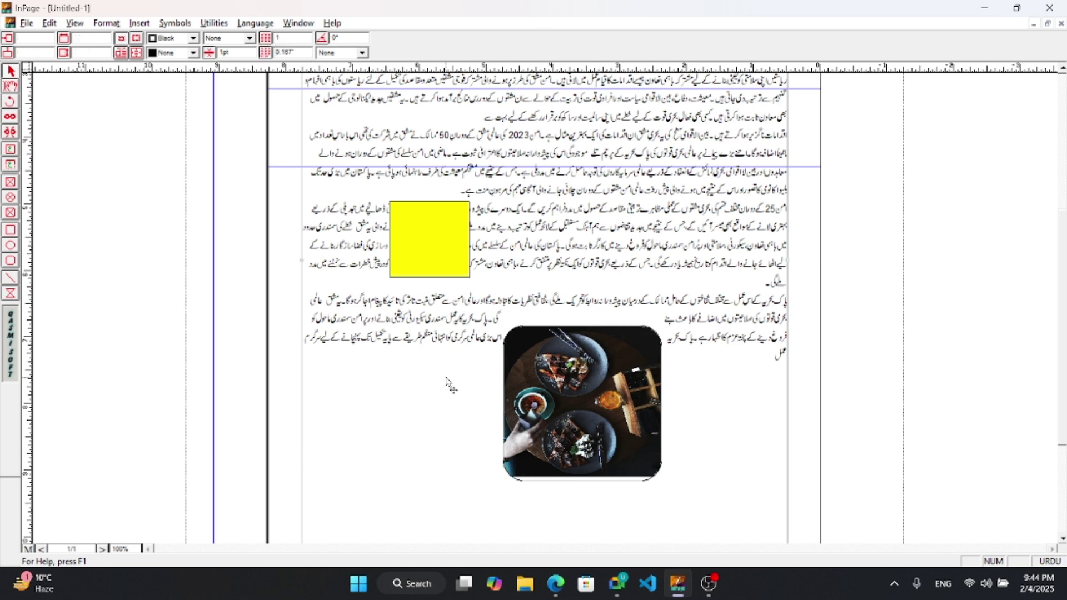
drag(633, 404, 642, 363)
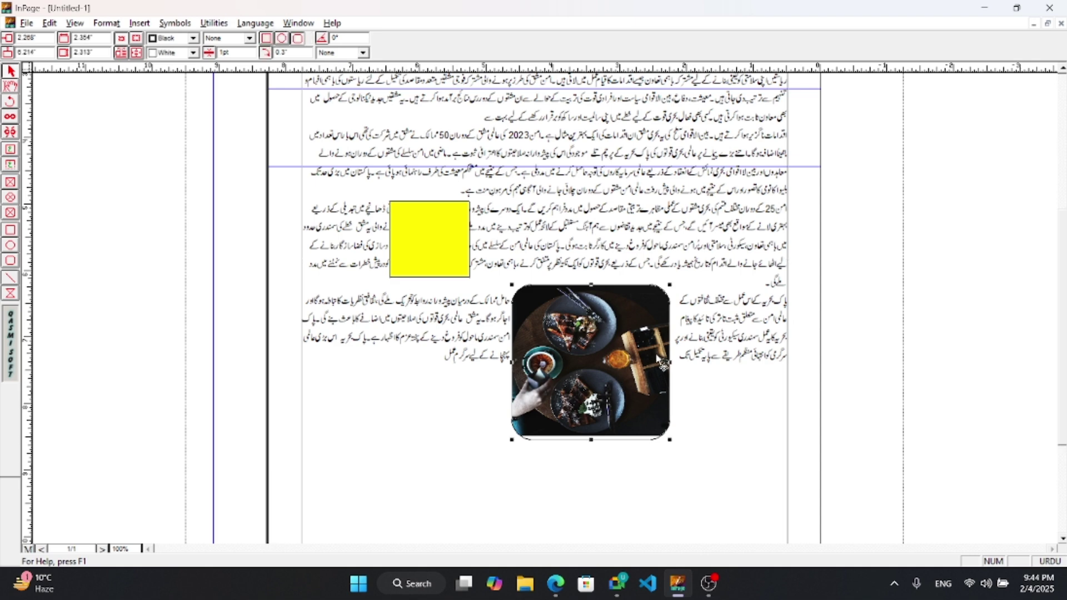